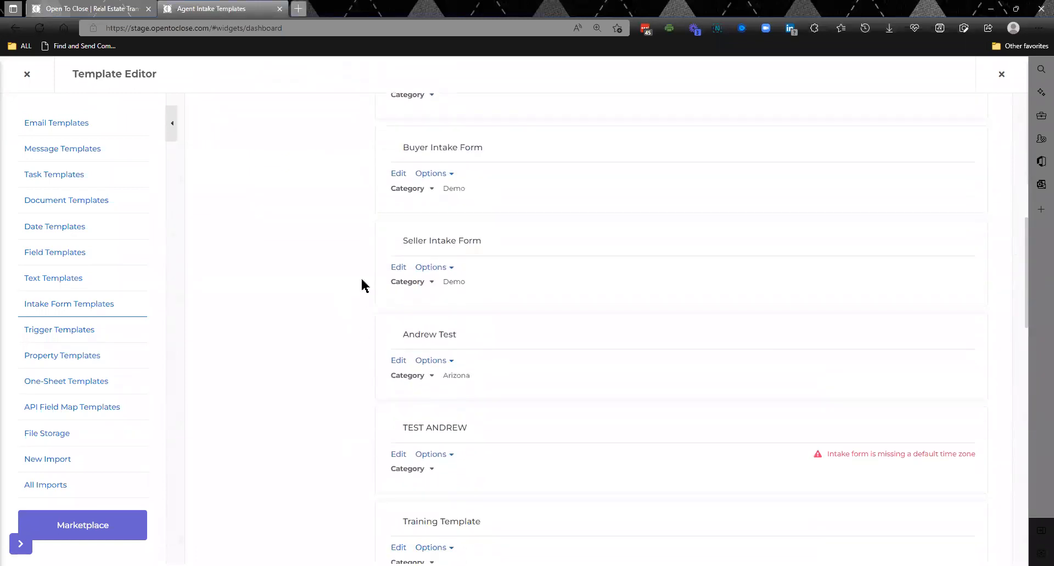
- Open the form triggers of the Buyer Intake Form template and expand the details of all triggers
{"action": "left_click", "coordinate": [398, 175]}
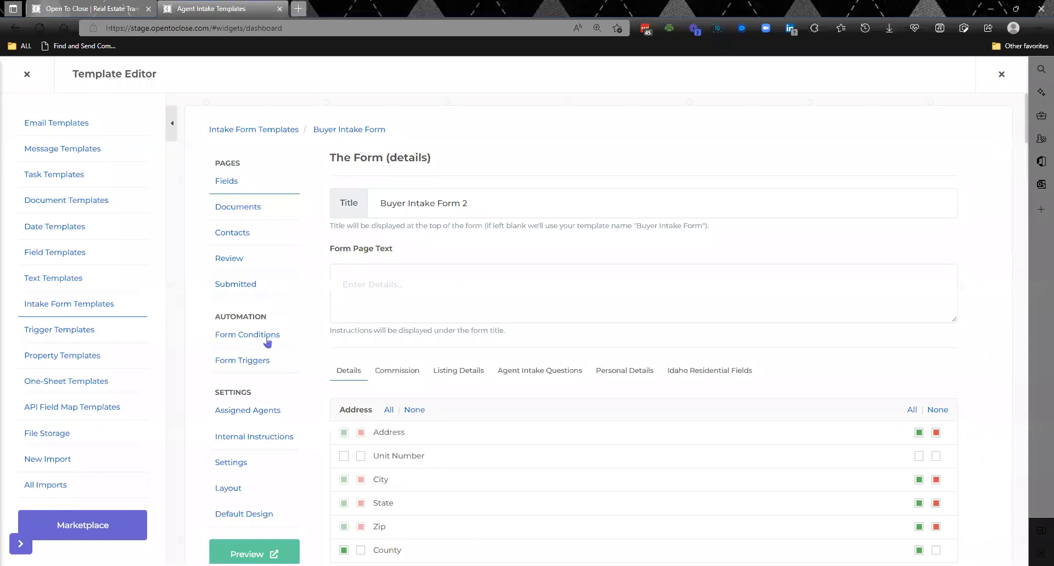
{"action": "left_click", "coordinate": [246, 362]}
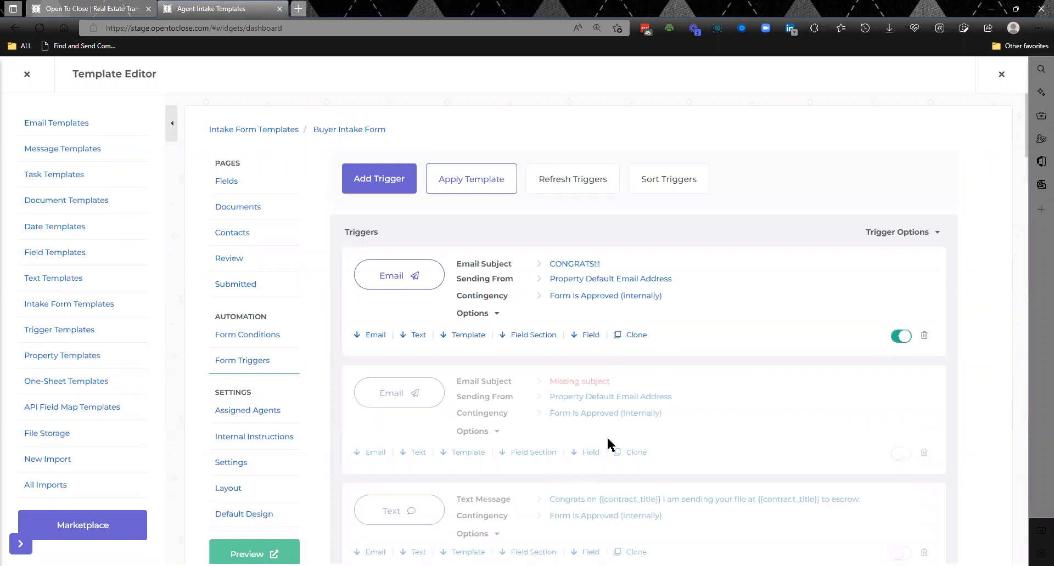
{"action": "left_click", "coordinate": [899, 235]}
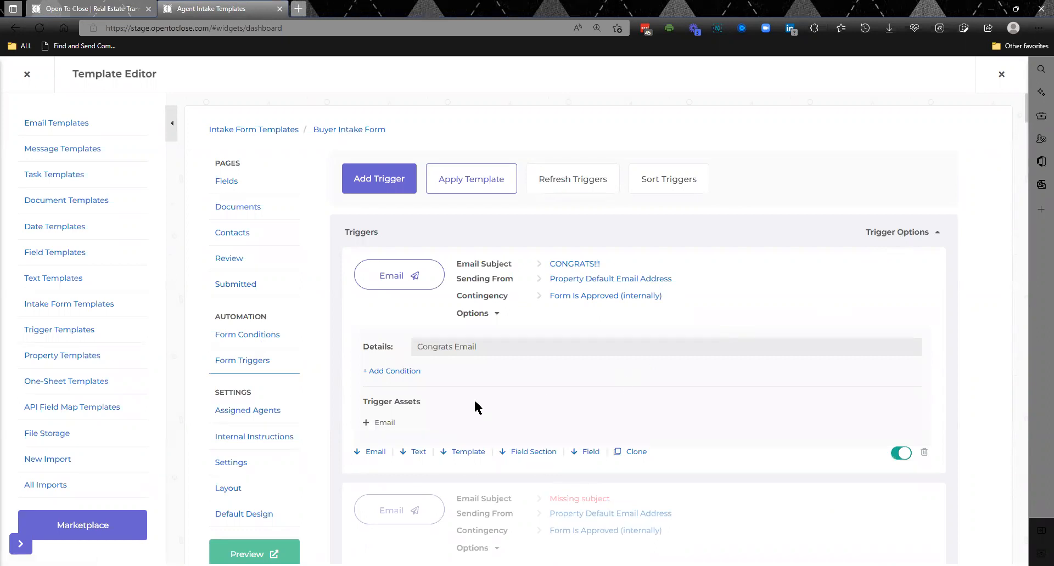
- Add a property field condition to the CONGRATS!!! email trigger requiring that Tax ID Is Not Blank
{"action": "left_click", "coordinate": [397, 376]}
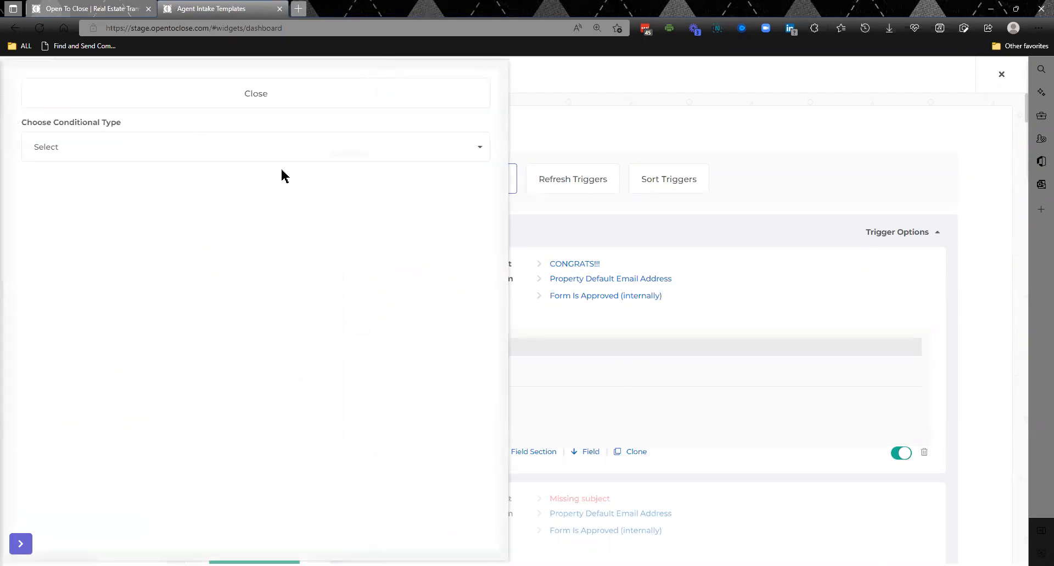
{"action": "left_click", "coordinate": [211, 145]}
{"action": "left_click", "coordinate": [98, 226]}
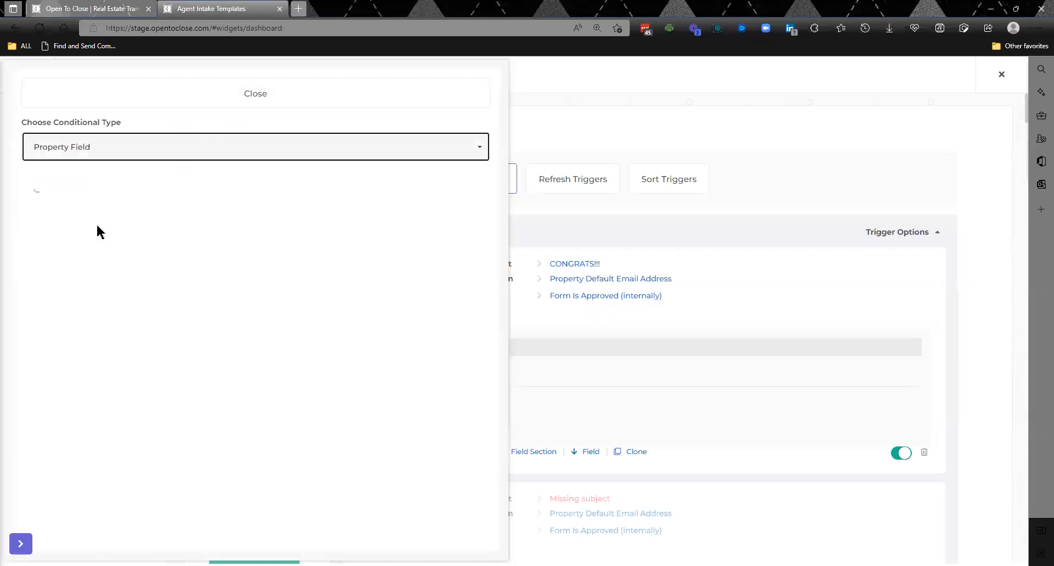
{"action": "left_click", "coordinate": [126, 204]}
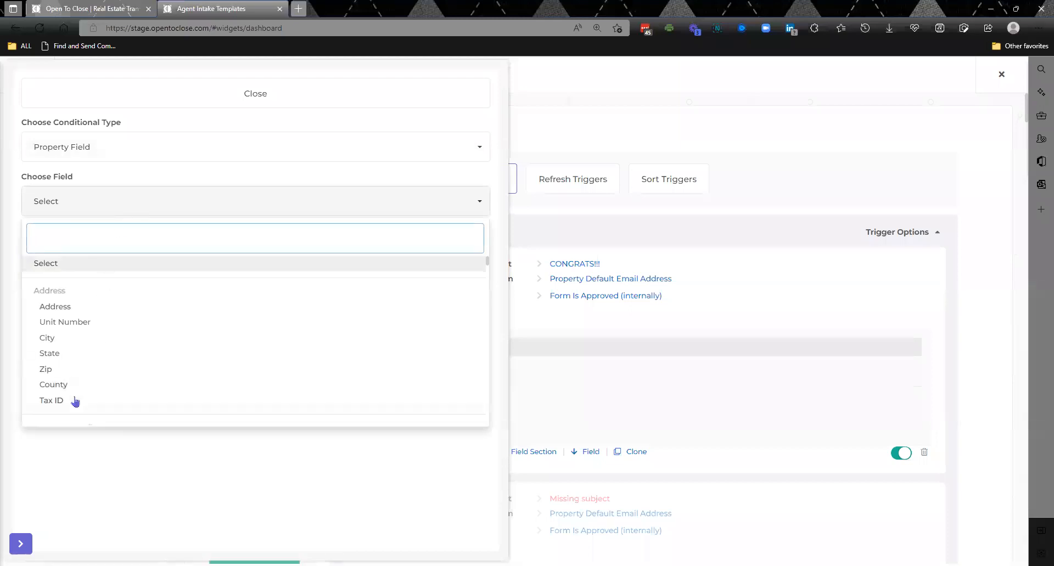
{"action": "left_click", "coordinate": [75, 402]}
{"action": "left_click", "coordinate": [114, 256]}
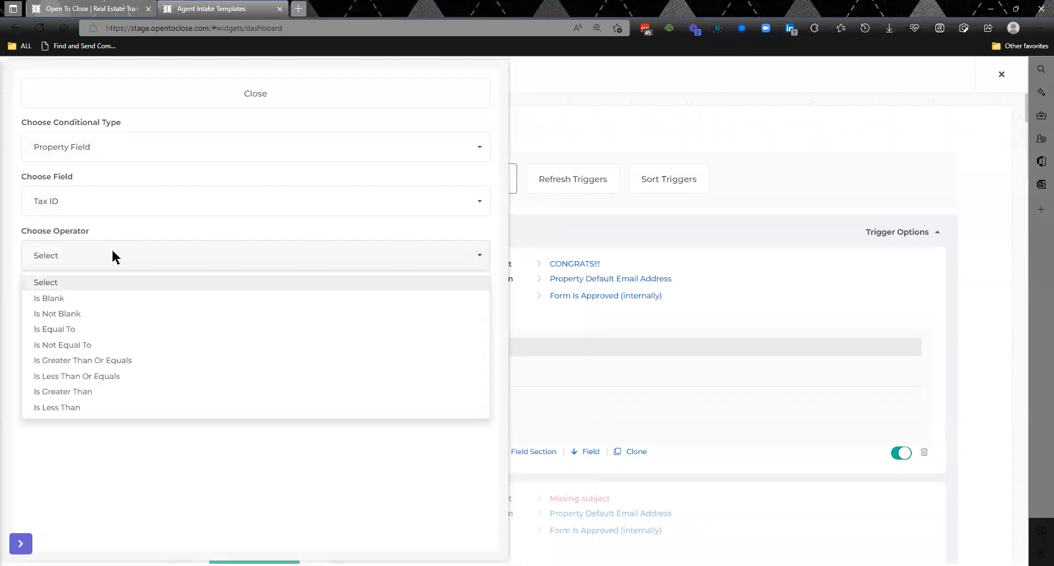
{"action": "left_click", "coordinate": [79, 314]}
{"action": "left_click", "coordinate": [42, 351]}
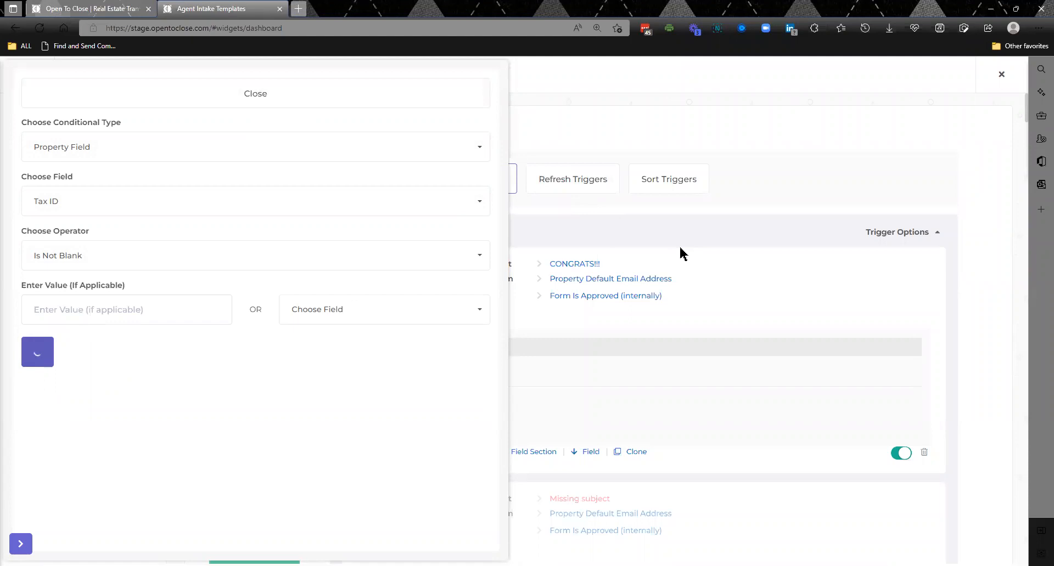
{"action": "left_click", "coordinate": [371, 97]}
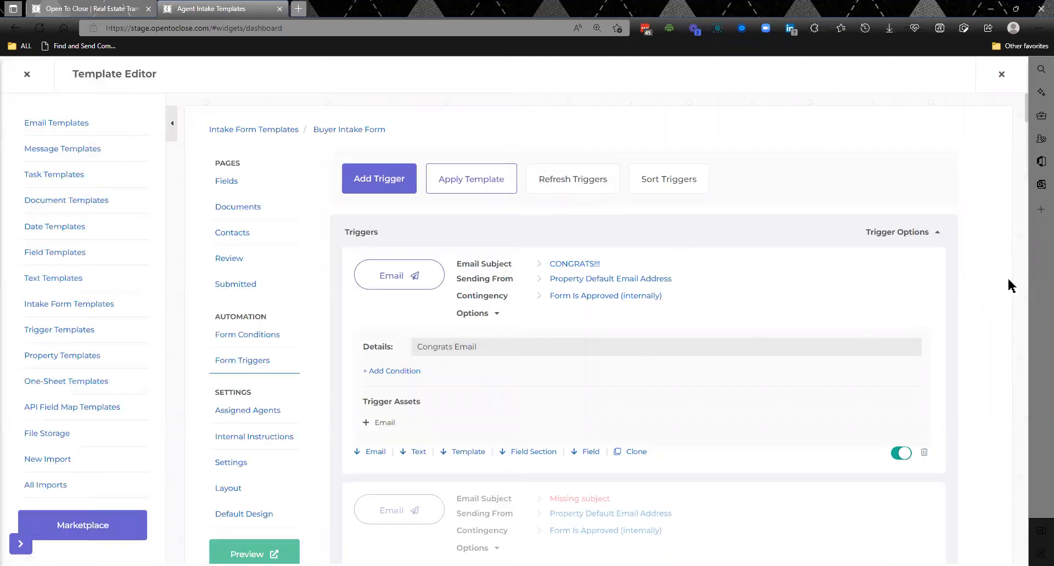
- Enable the disabled text trigger that sends the congratulations message about sending the file to escrow
{"action": "scroll", "coordinate": [1027, 252], "scroll_direction": "down", "scroll_amount": 6}
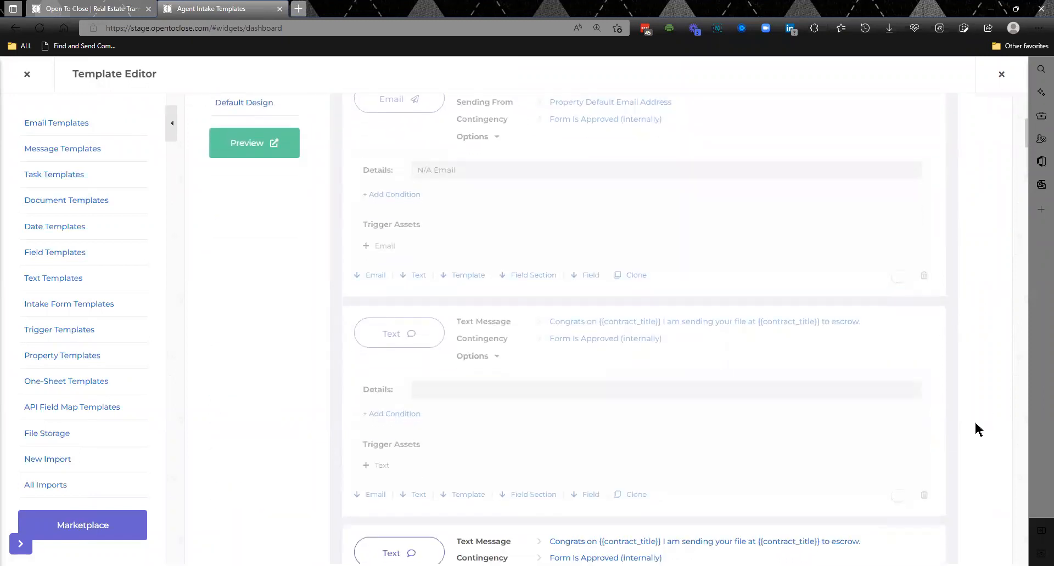
{"action": "left_click", "coordinate": [903, 500]}
- Examine the child conditional form for the Commercial property type condition on the Template trigger, adding nothing
{"action": "left_click_drag", "start_coordinate": [1026, 142], "coordinate": [1028, 240]}
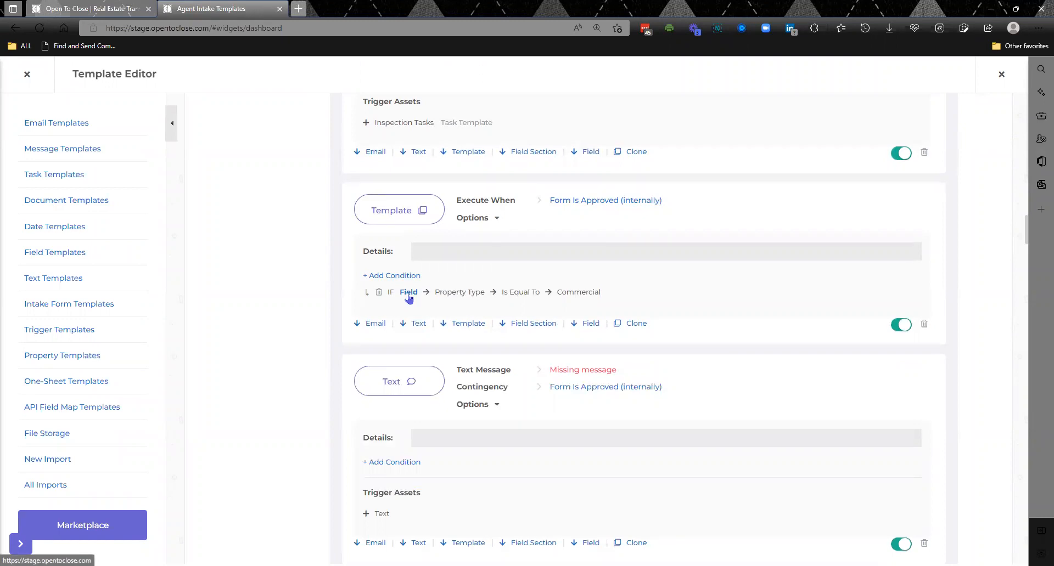
{"action": "left_click", "coordinate": [409, 293]}
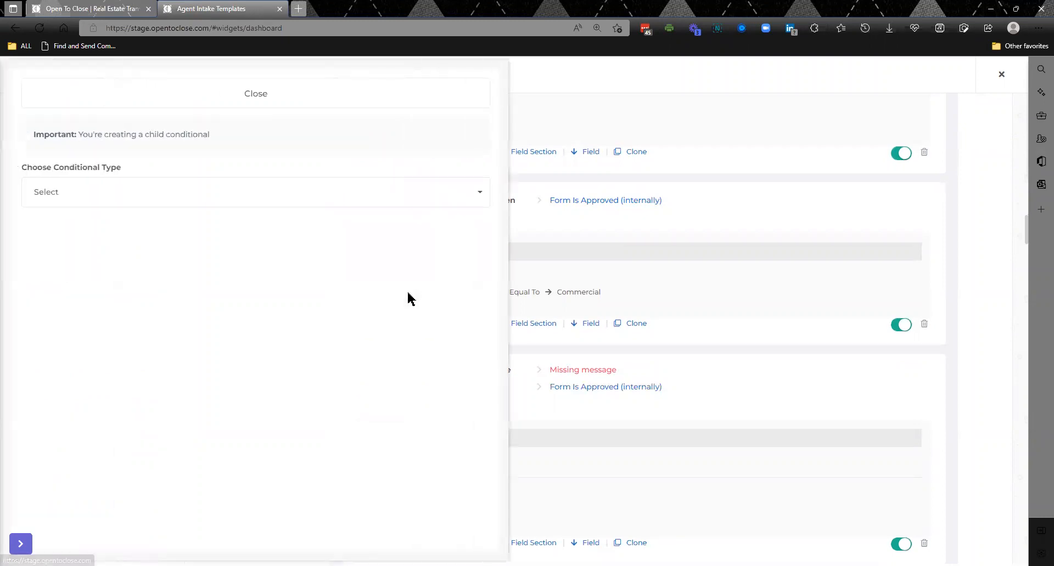
{"action": "left_click_drag", "start_coordinate": [216, 145], "coordinate": [75, 144]}
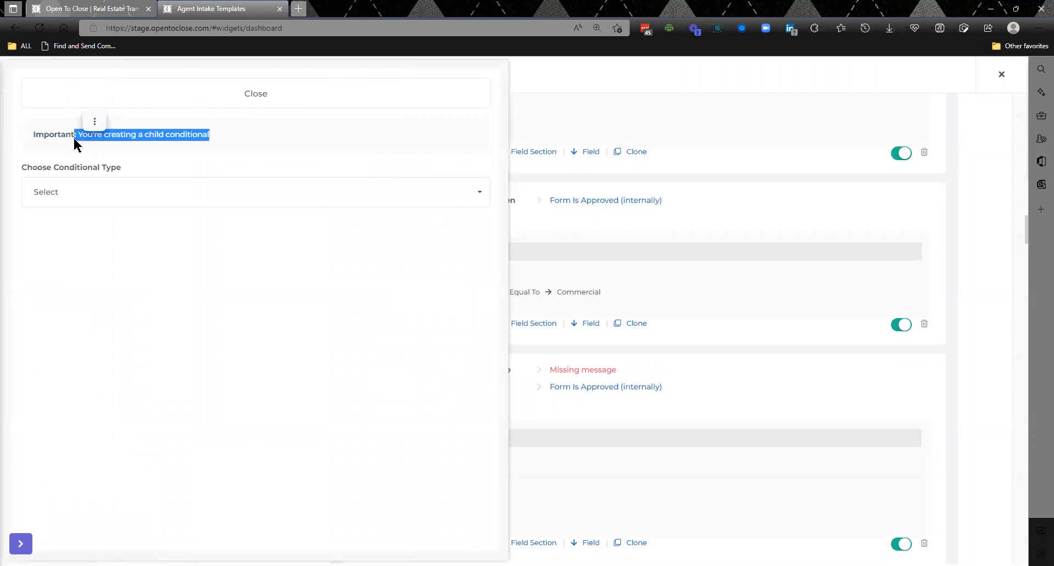
{"action": "left_click", "coordinate": [240, 90]}
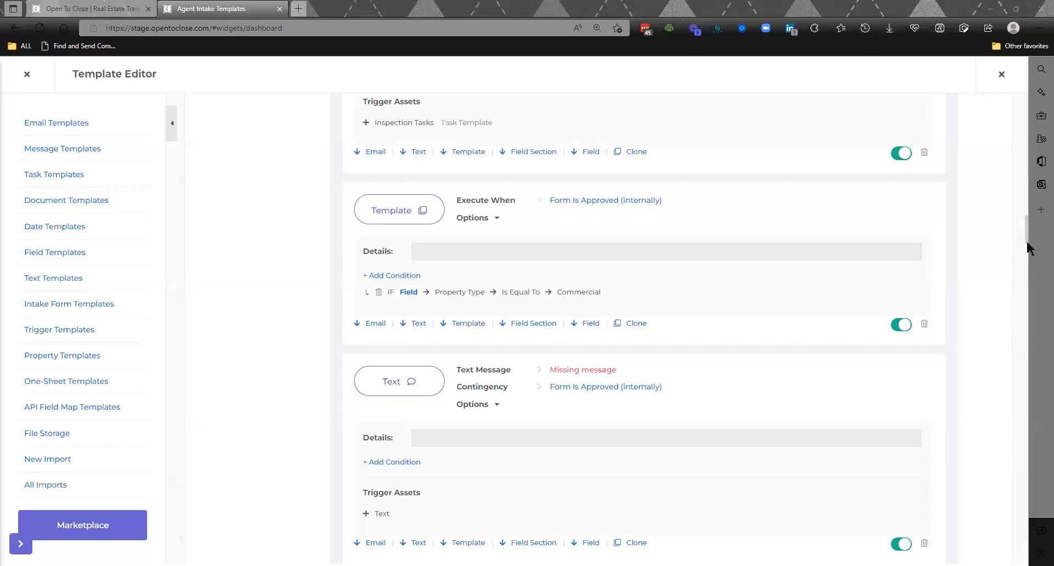
- Examine the field list and the add or remove options of the Field trigger conditioned on Hoa Community, and close them
{"action": "left_click_drag", "start_coordinate": [1026, 241], "coordinate": [1031, 307]}
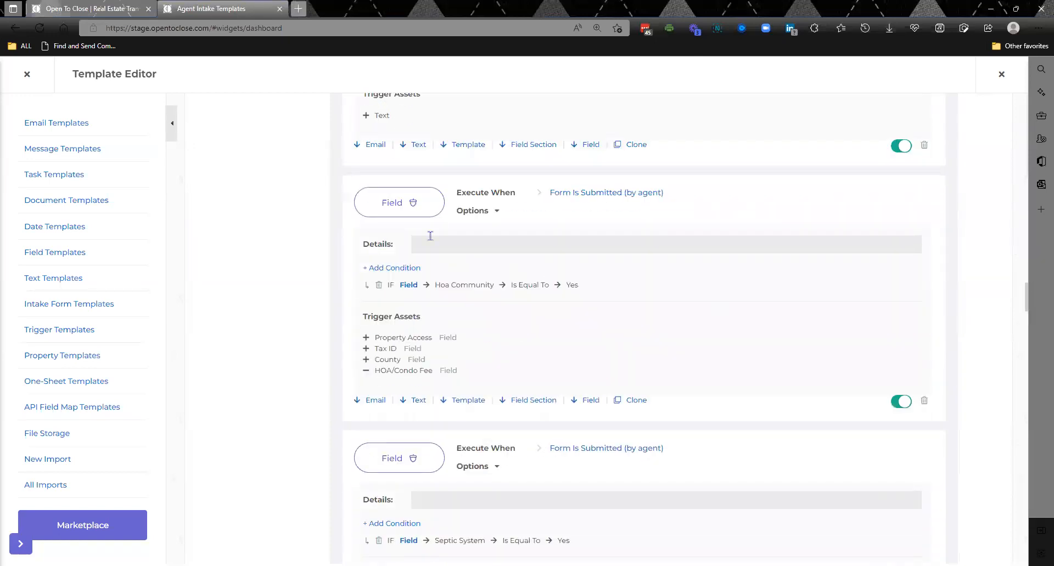
{"action": "left_click", "coordinate": [399, 204]}
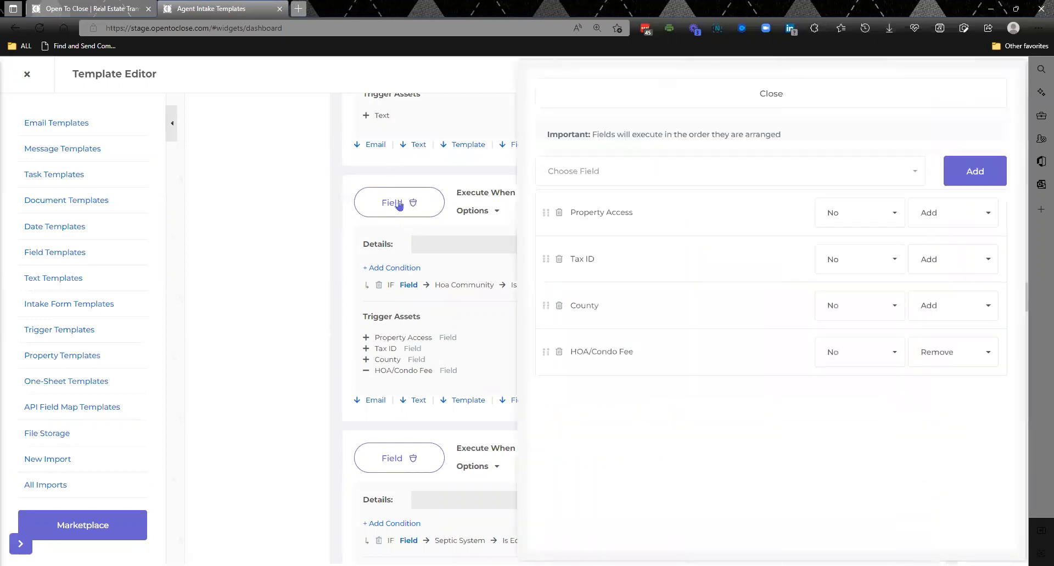
{"action": "left_click", "coordinate": [954, 214]}
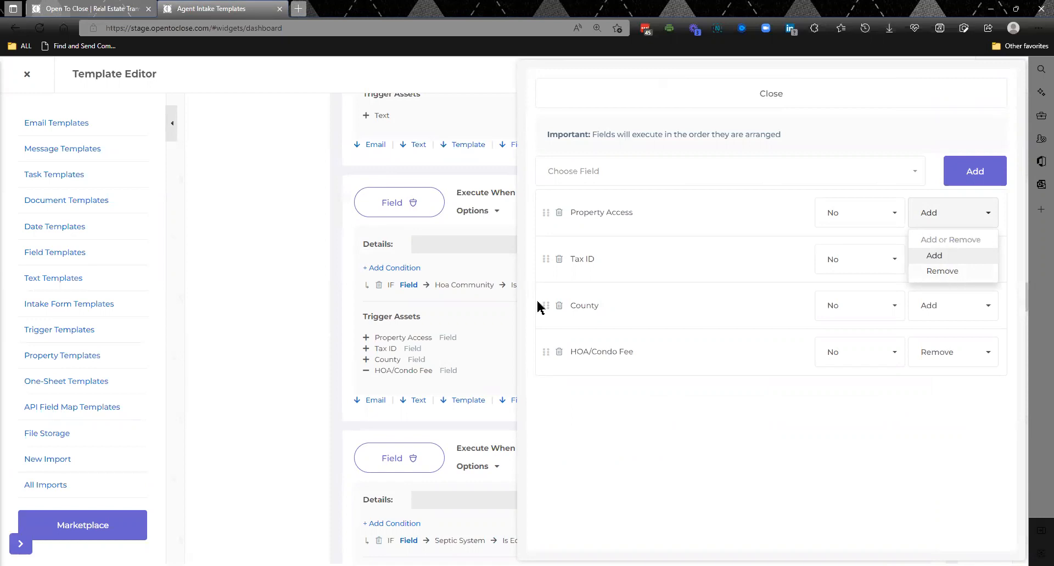
{"action": "left_click", "coordinate": [241, 252]}
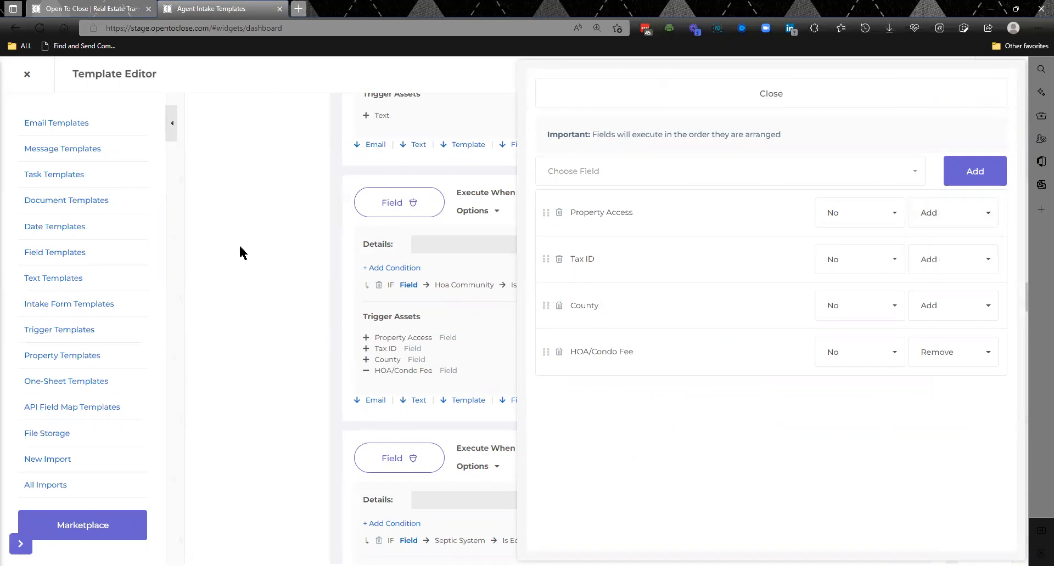
{"action": "scroll", "coordinate": [241, 252], "scroll_direction": "down", "scroll_amount": 10}
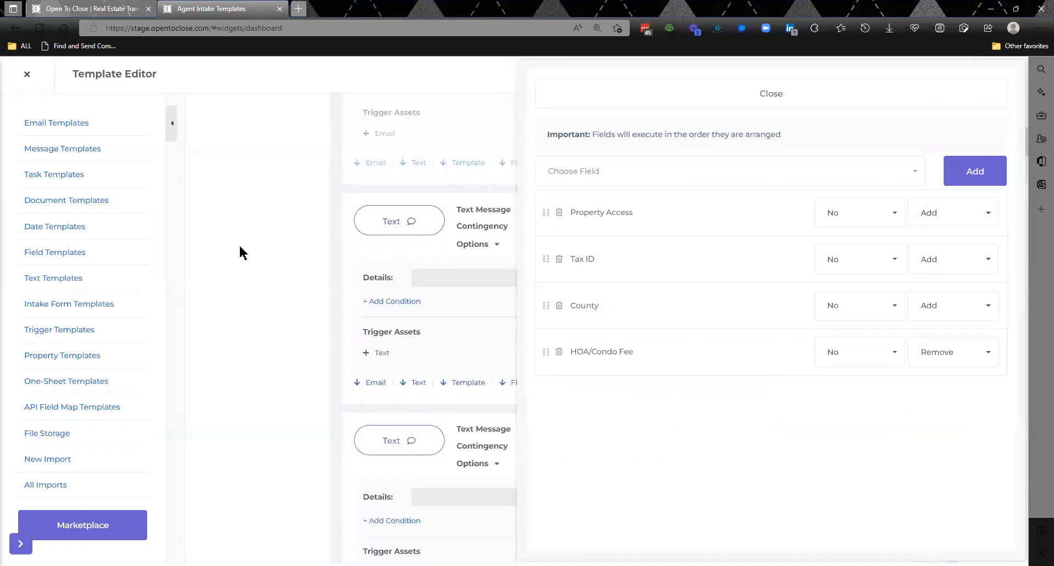
{"action": "scroll", "coordinate": [242, 252], "scroll_direction": "up", "scroll_amount": 6}
{"action": "left_click", "coordinate": [651, 94]}
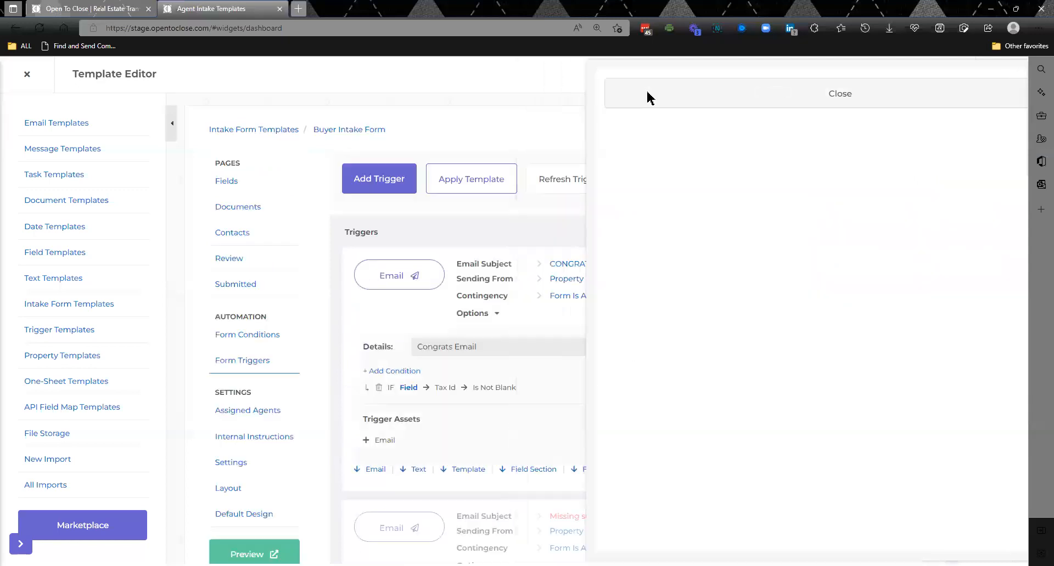
- Review the details, address and property fields on the Buyer Intake Form's Fields page
{"action": "left_click", "coordinate": [219, 180]}
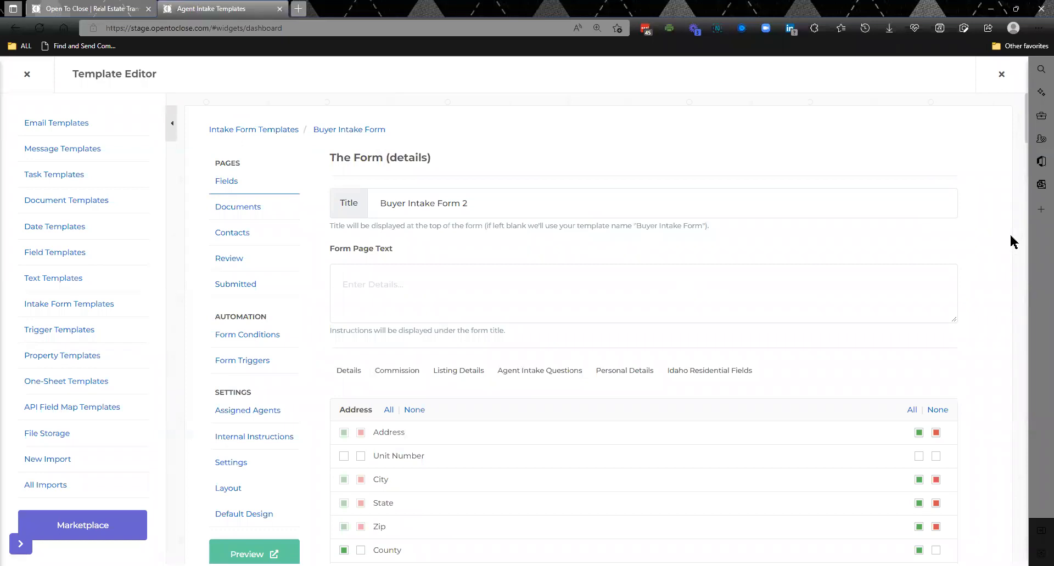
{"action": "scroll", "coordinate": [1013, 242], "scroll_direction": "down", "scroll_amount": 6}
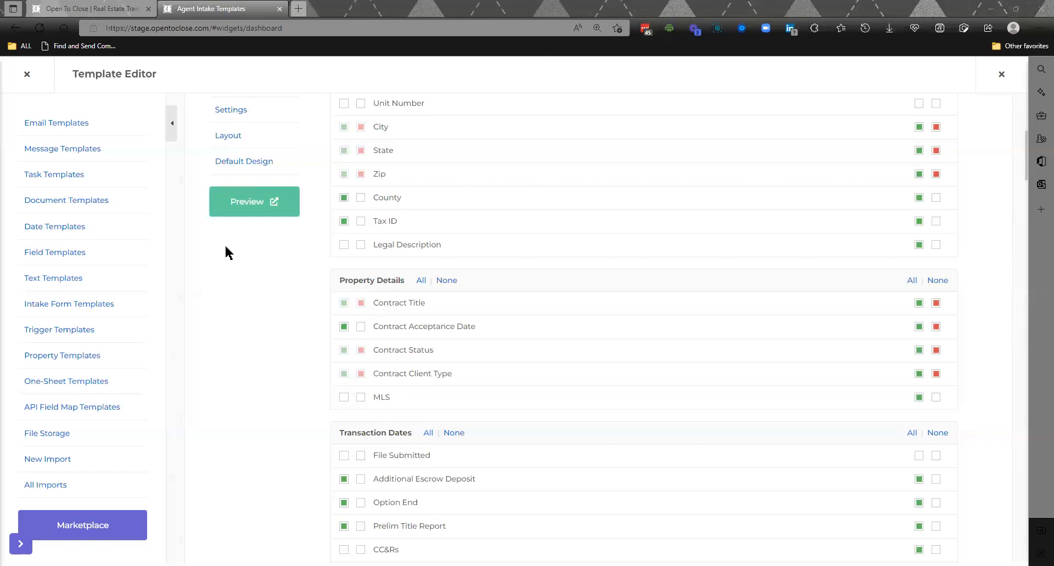
{"action": "scroll", "coordinate": [240, 298], "scroll_direction": "up", "scroll_amount": 4}
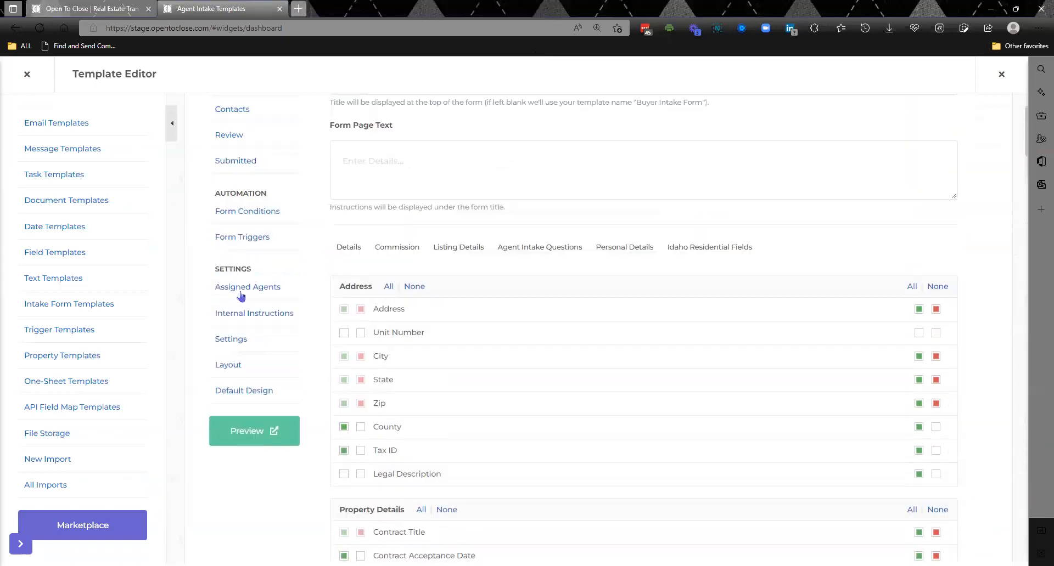
{"action": "scroll", "coordinate": [240, 296], "scroll_direction": "up", "scroll_amount": 2}
- Return to the form triggers, expand all details and locate the Fields trigger with the Lender contact role condition
{"action": "left_click", "coordinate": [245, 360]}
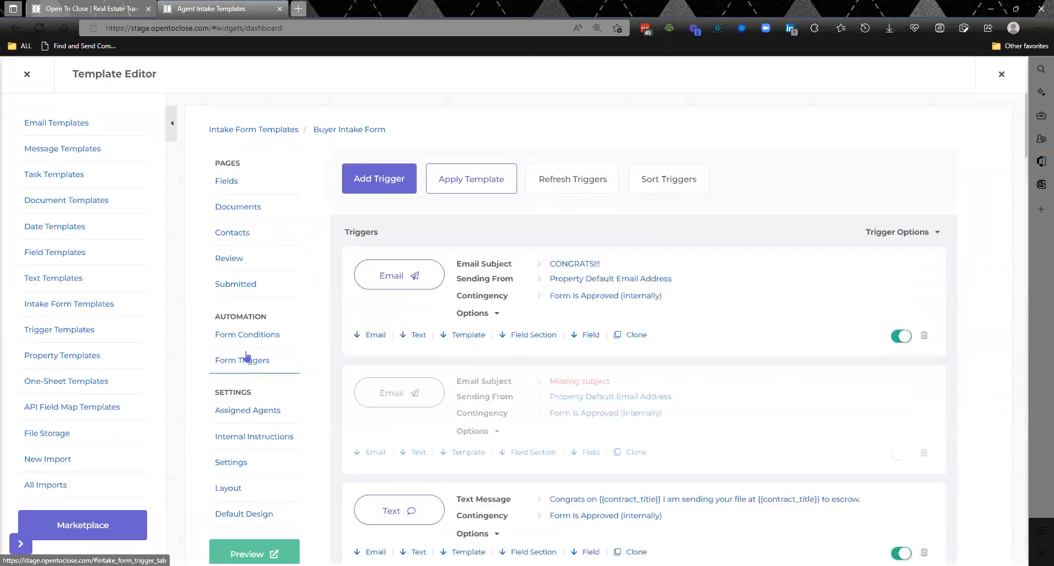
{"action": "left_click", "coordinate": [892, 233]}
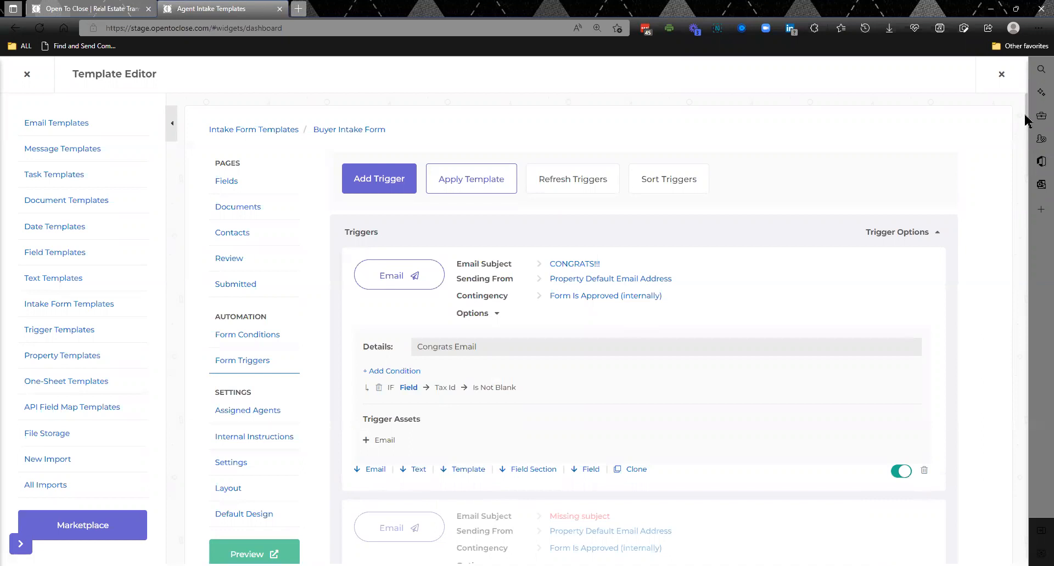
{"action": "left_click_drag", "start_coordinate": [1025, 122], "coordinate": [1025, 251]}
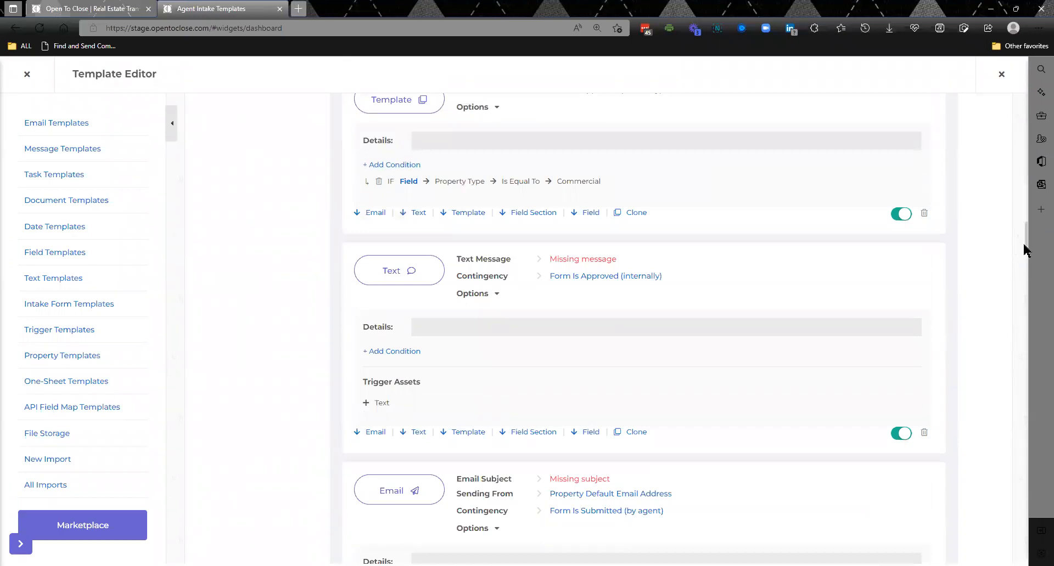
{"action": "left_click_drag", "start_coordinate": [1025, 251], "coordinate": [1028, 356]}
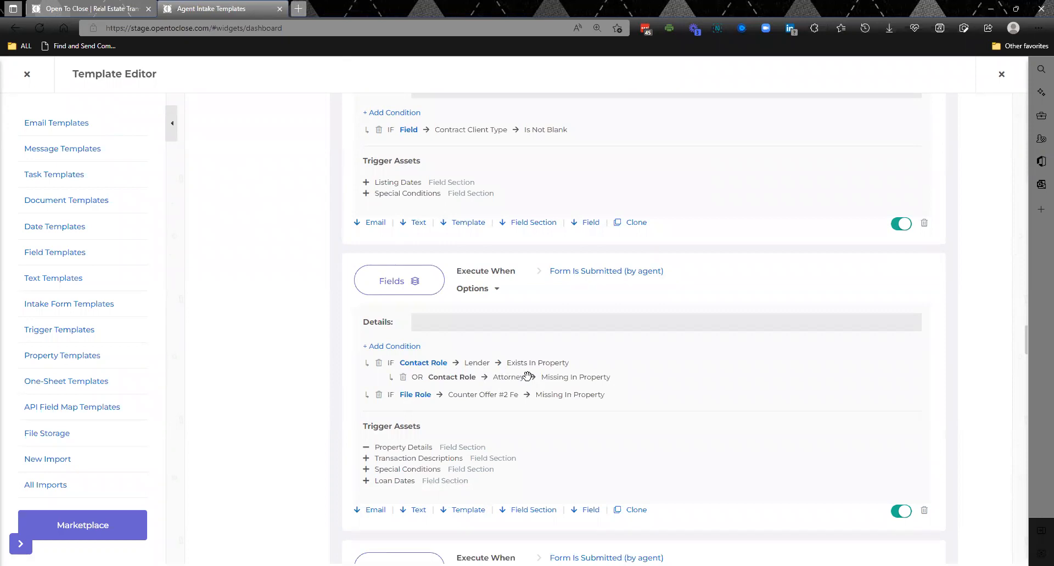
- Add a child property field condition, Tax ID Is Not Blank, under the Lender contact role condition of the Fields trigger
{"action": "left_click", "coordinate": [433, 367]}
{"action": "left_click", "coordinate": [178, 204]}
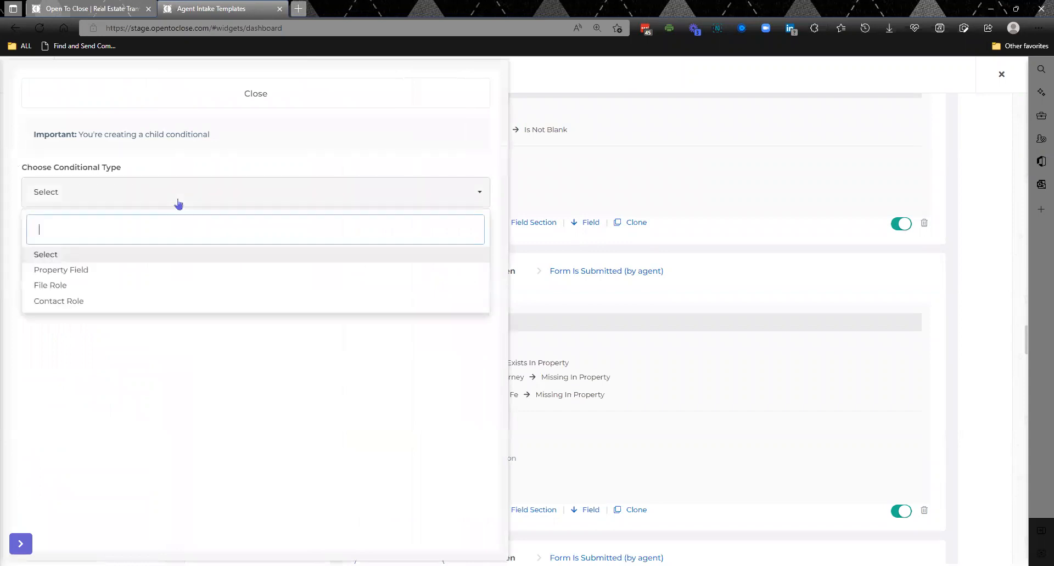
{"action": "left_click", "coordinate": [89, 271]}
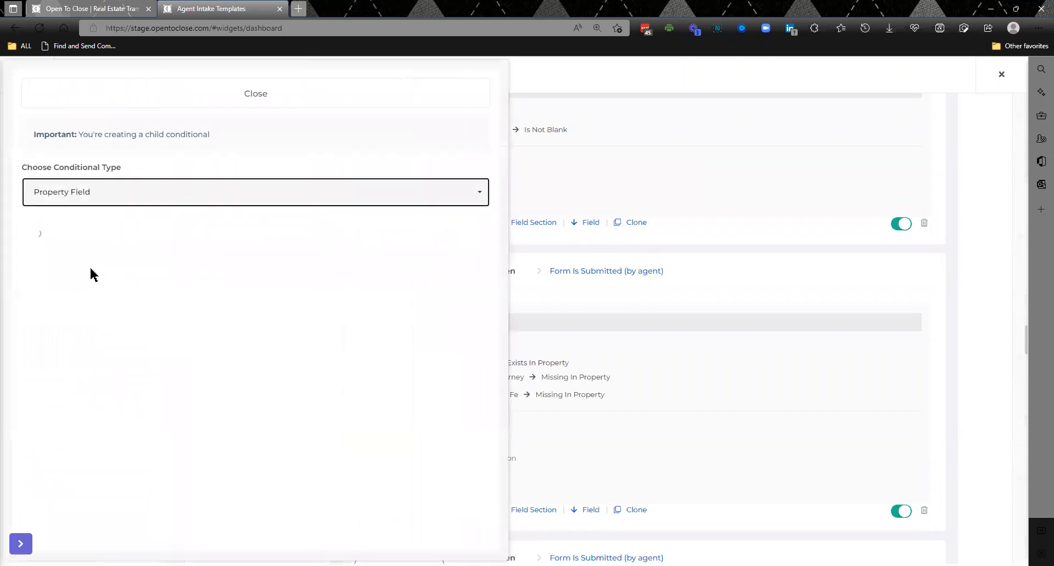
{"action": "left_click", "coordinate": [98, 257]}
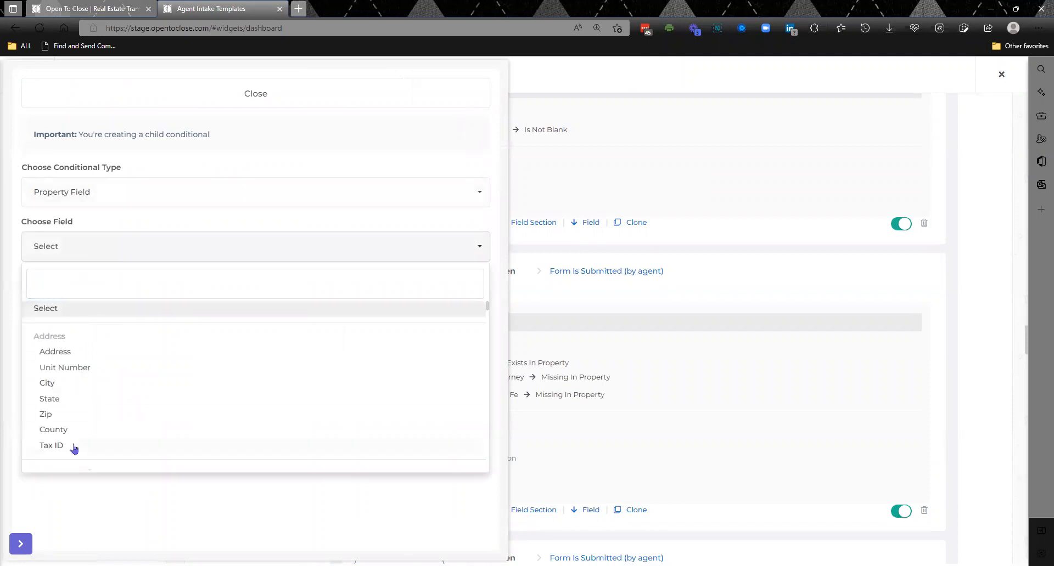
{"action": "left_click", "coordinate": [76, 446]}
{"action": "left_click", "coordinate": [106, 314]}
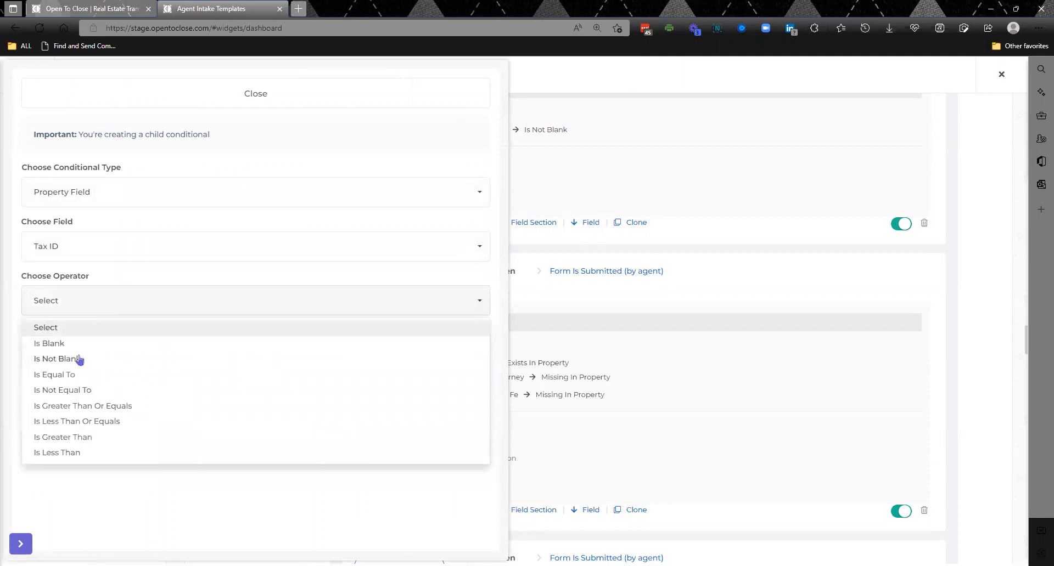
{"action": "left_click", "coordinate": [79, 361]}
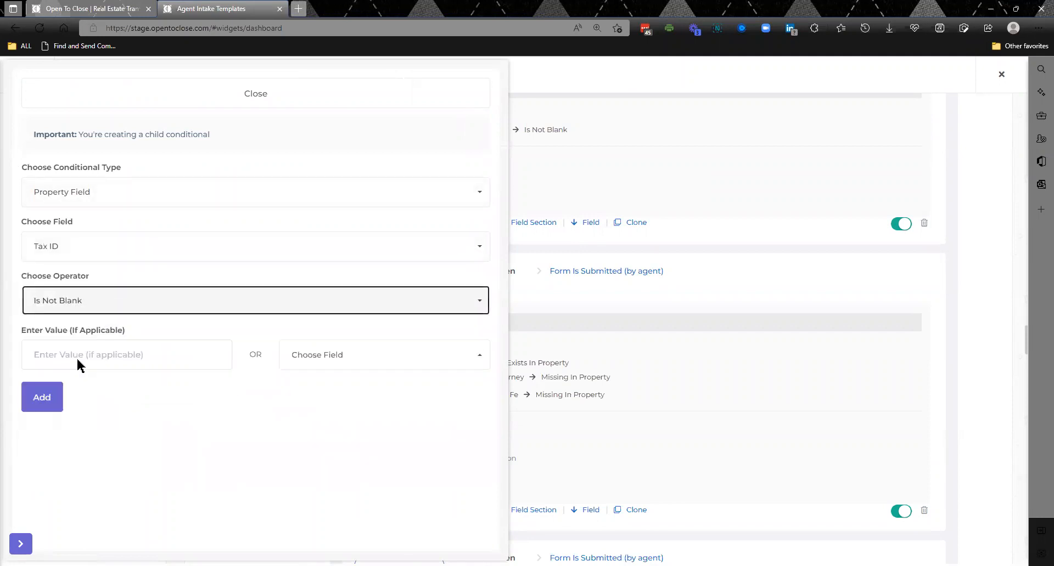
{"action": "left_click", "coordinate": [42, 401]}
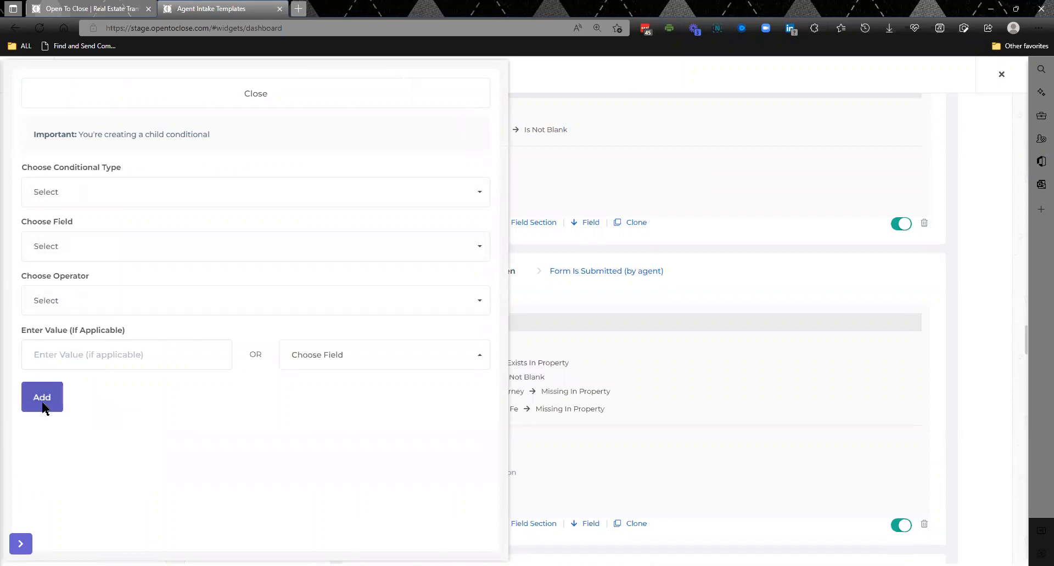
{"action": "left_click", "coordinate": [397, 105]}
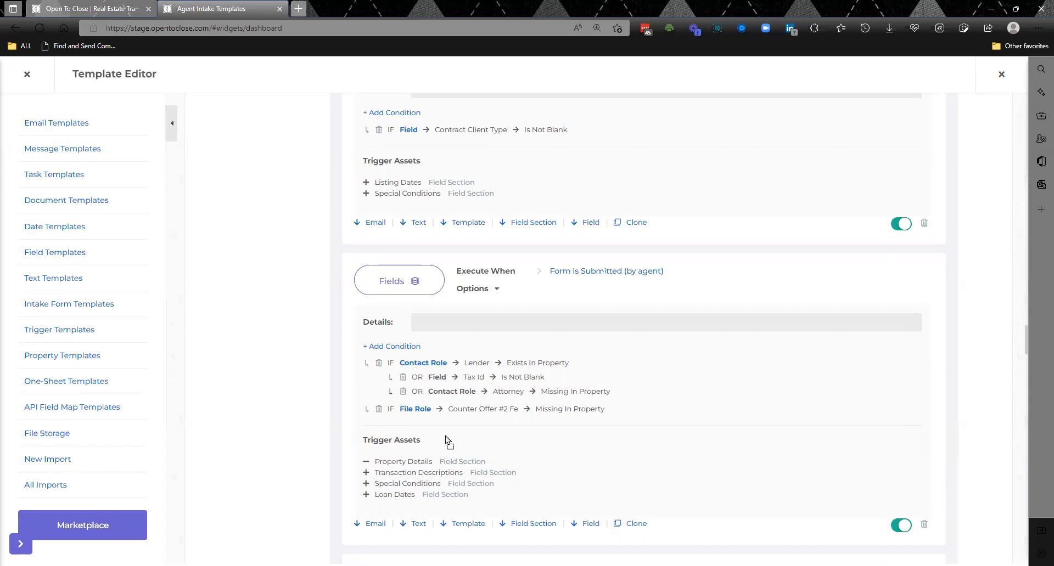
- Reorder the Fields trigger's conditions so the Counter Offer #2 file role condition precedes the Lender contact role condition
{"action": "left_click_drag", "start_coordinate": [477, 373], "coordinate": [477, 372]}
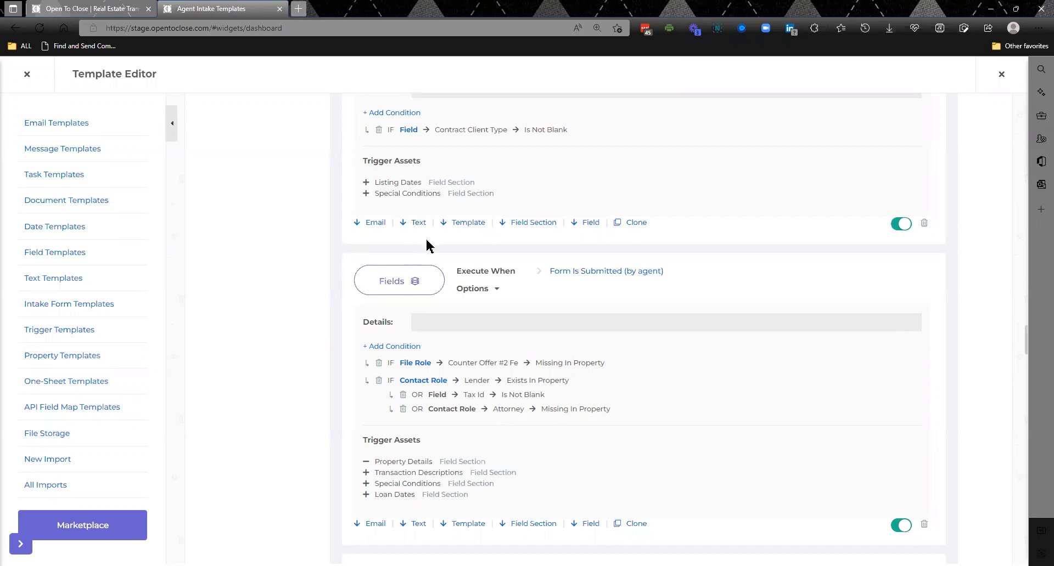
{"action": "left_click", "coordinate": [421, 364]}
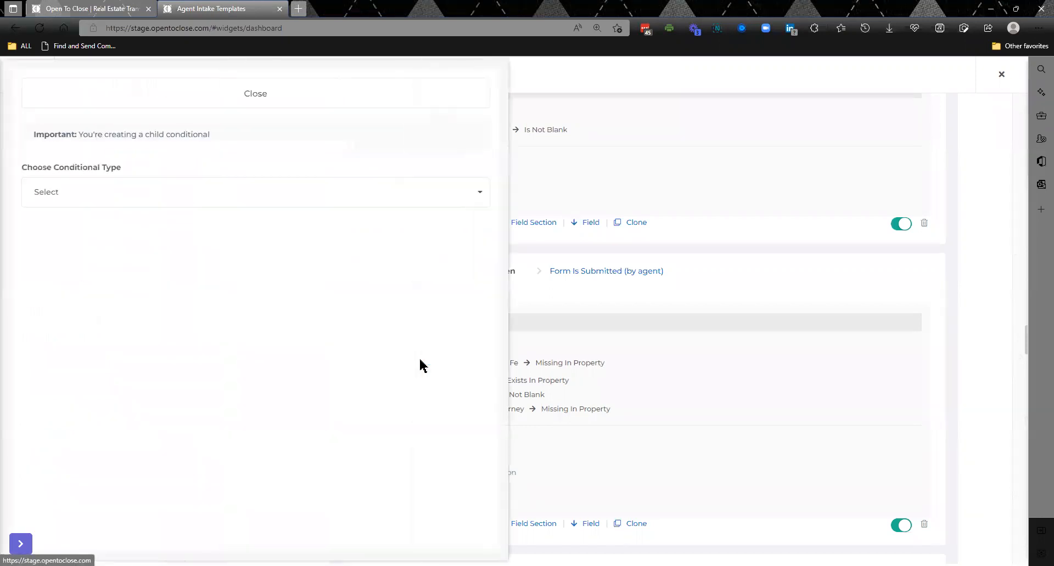
{"action": "left_click", "coordinate": [174, 193]}
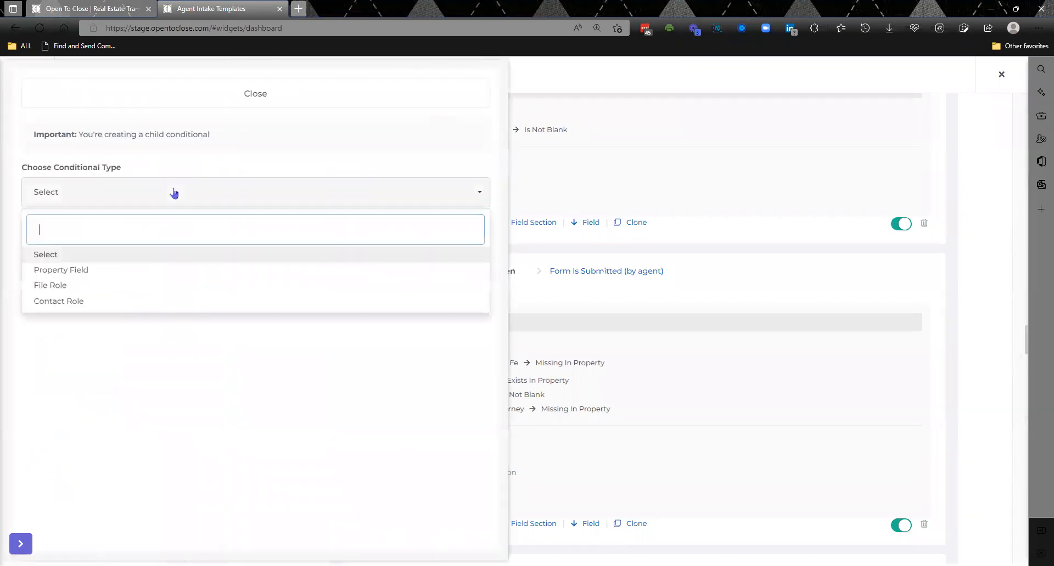
{"action": "left_click", "coordinate": [255, 94]}
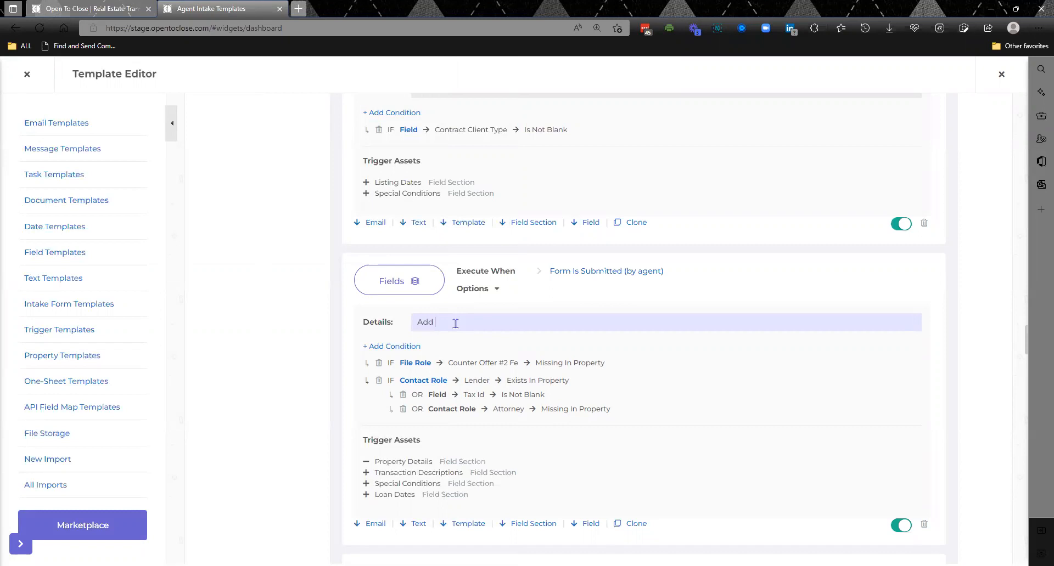
- Enter "Add financing field if something is true" as the details of the Fields trigger with the Counter Offer #2 condition
{"action": "type", "text": "financing field if something is true"}
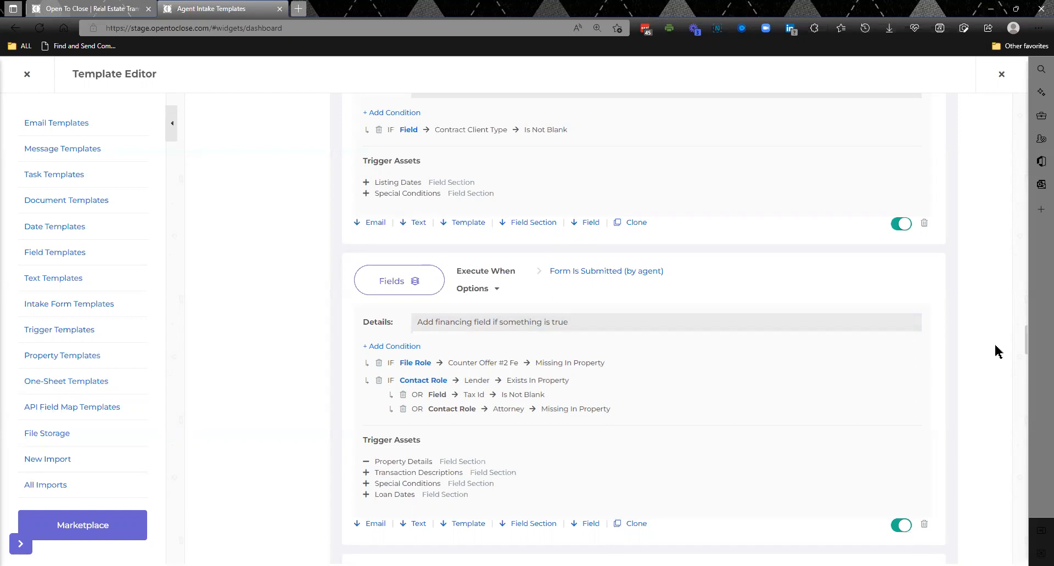
- Open the trigger sorting list and move the CONGRATS!!! email down between the two internally approved Template triggers
{"action": "left_click_drag", "start_coordinate": [1029, 343], "coordinate": [1027, 110]}
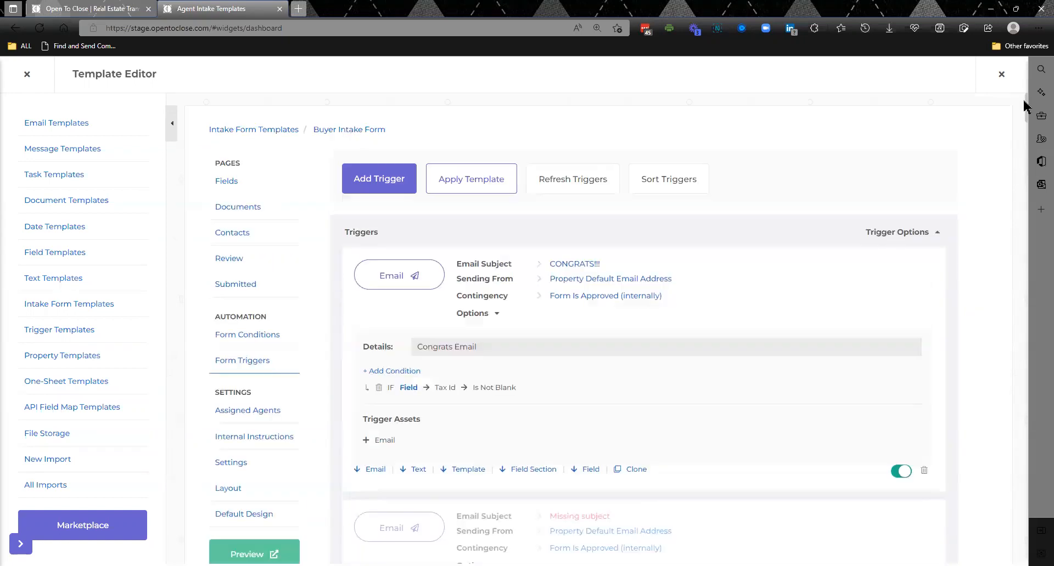
{"action": "left_click", "coordinate": [663, 180]}
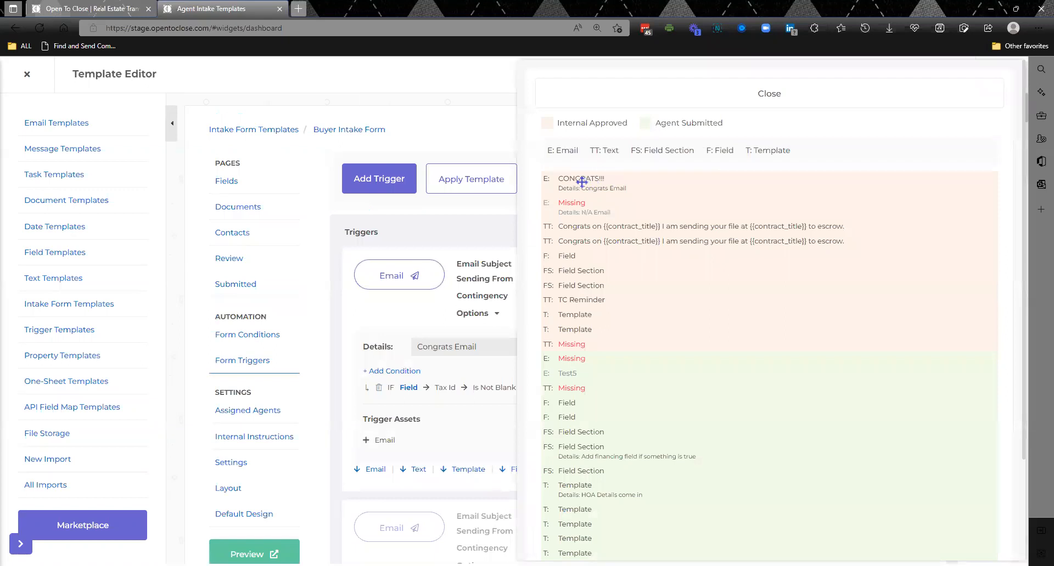
{"action": "left_click_drag", "start_coordinate": [581, 188], "coordinate": [584, 266]}
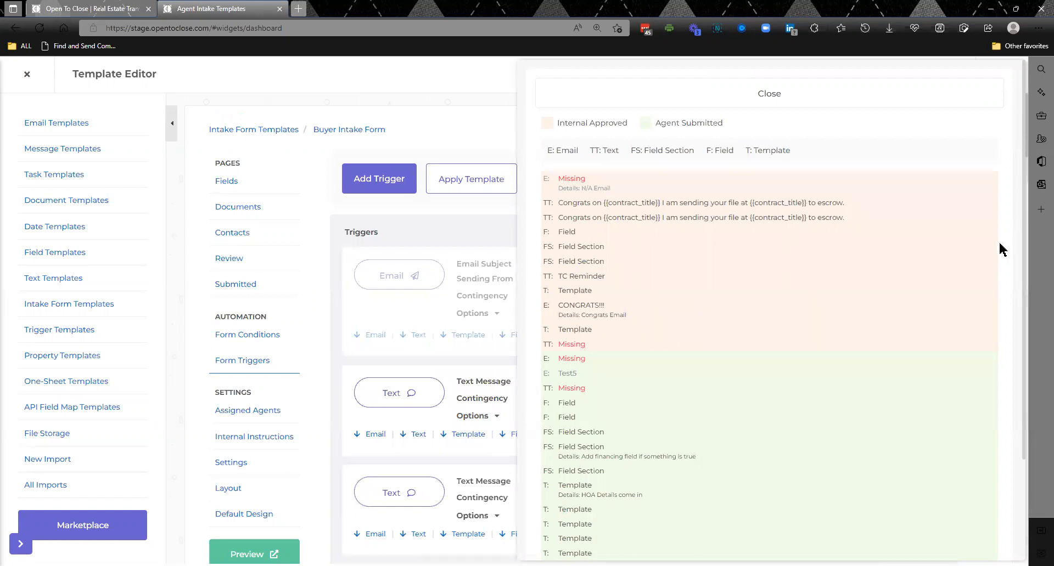
- Group three Field Section triggers and two Field triggers directly below the N/A Email trigger, ahead of the Congrats texts, and close the sorting list
{"action": "scroll", "coordinate": [1002, 249], "scroll_direction": "down", "scroll_amount": 2}
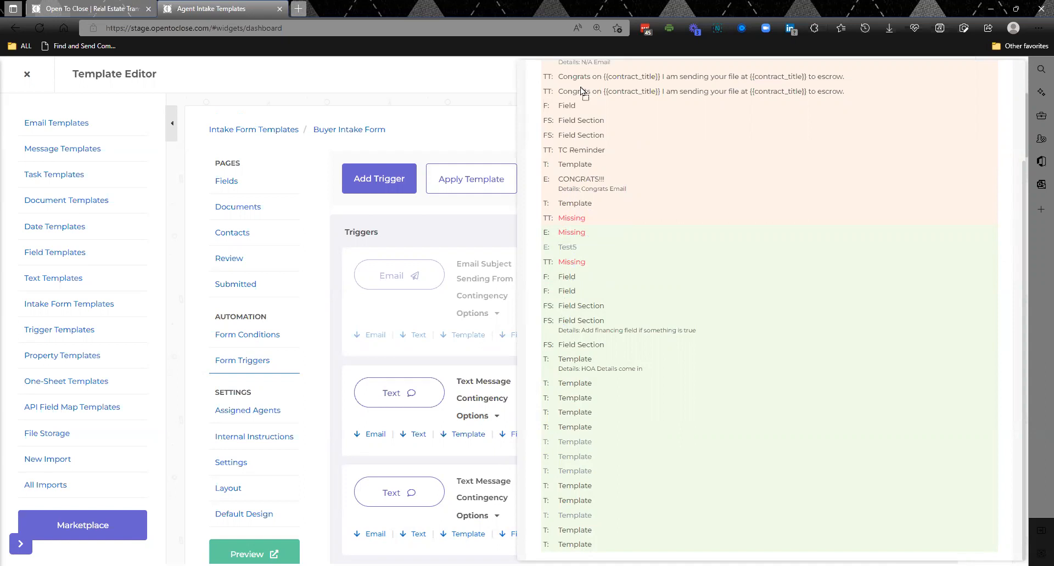
{"action": "left_click_drag", "start_coordinate": [582, 80], "coordinate": [582, 78]}
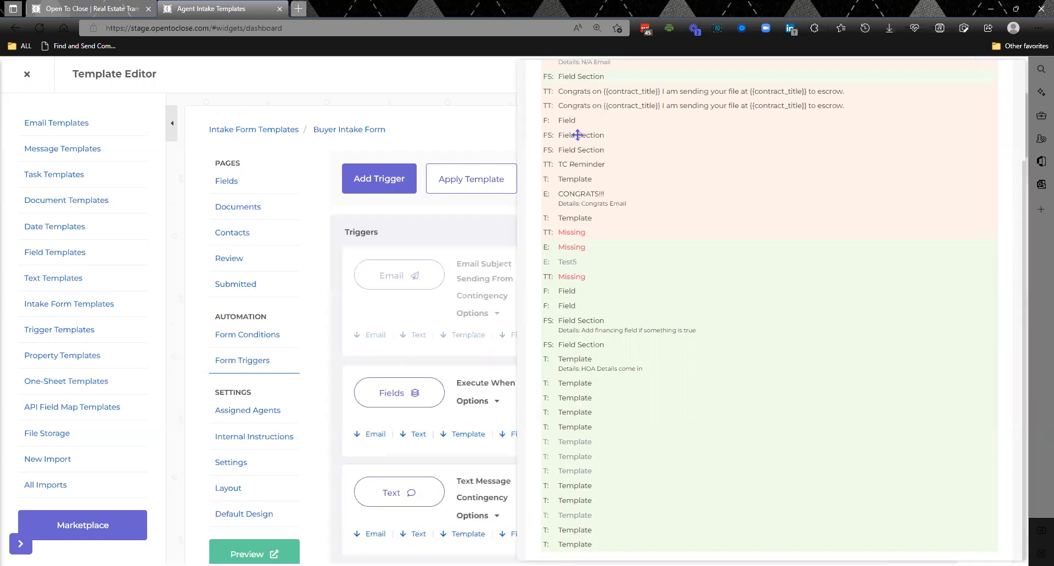
{"action": "left_click_drag", "start_coordinate": [579, 130], "coordinate": [585, 99]}
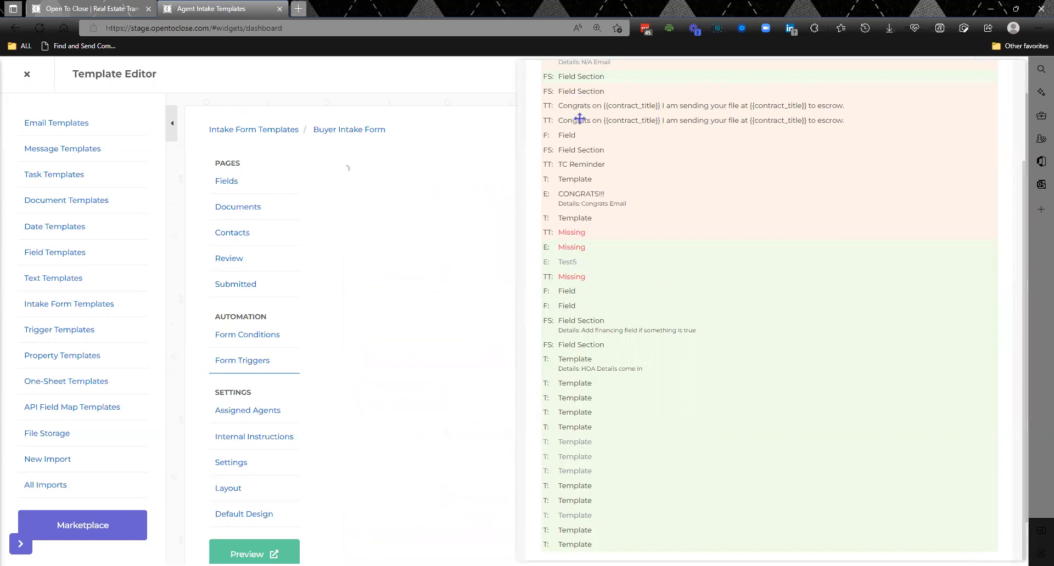
{"action": "left_click_drag", "start_coordinate": [569, 147], "coordinate": [573, 109]}
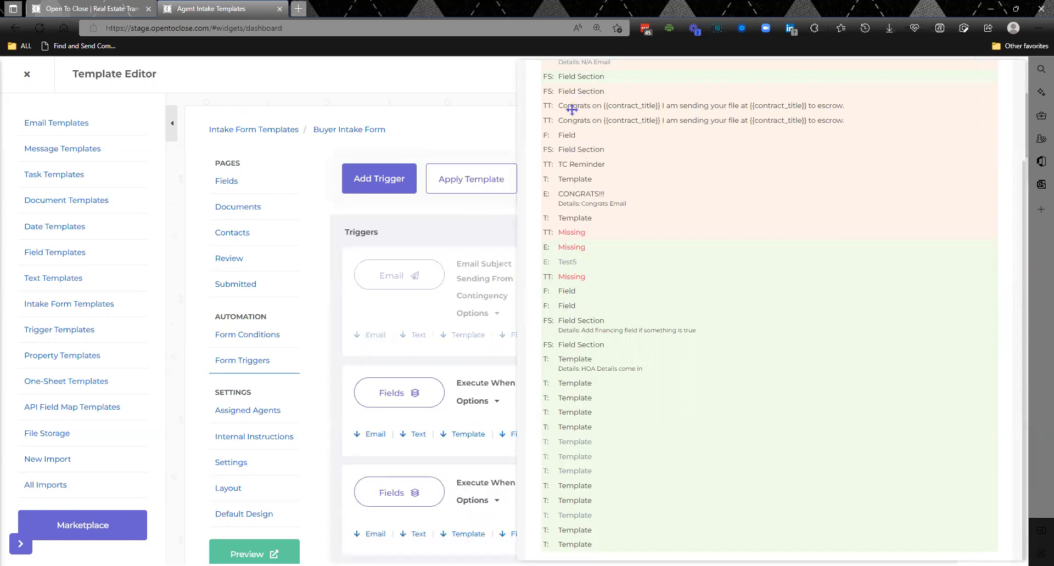
{"action": "left_click_drag", "start_coordinate": [568, 150], "coordinate": [570, 117]}
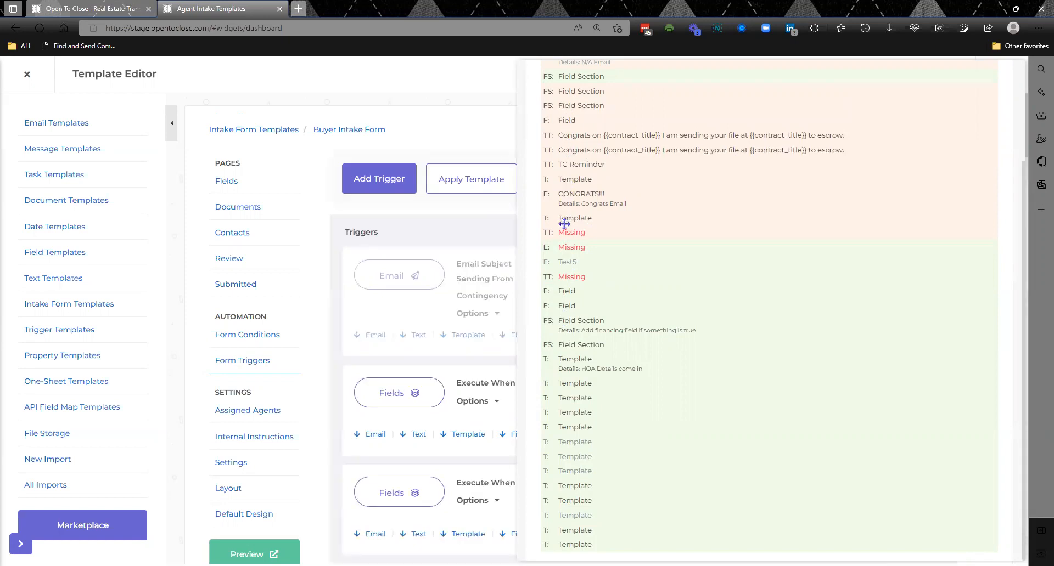
{"action": "left_click_drag", "start_coordinate": [556, 297], "coordinate": [563, 130]}
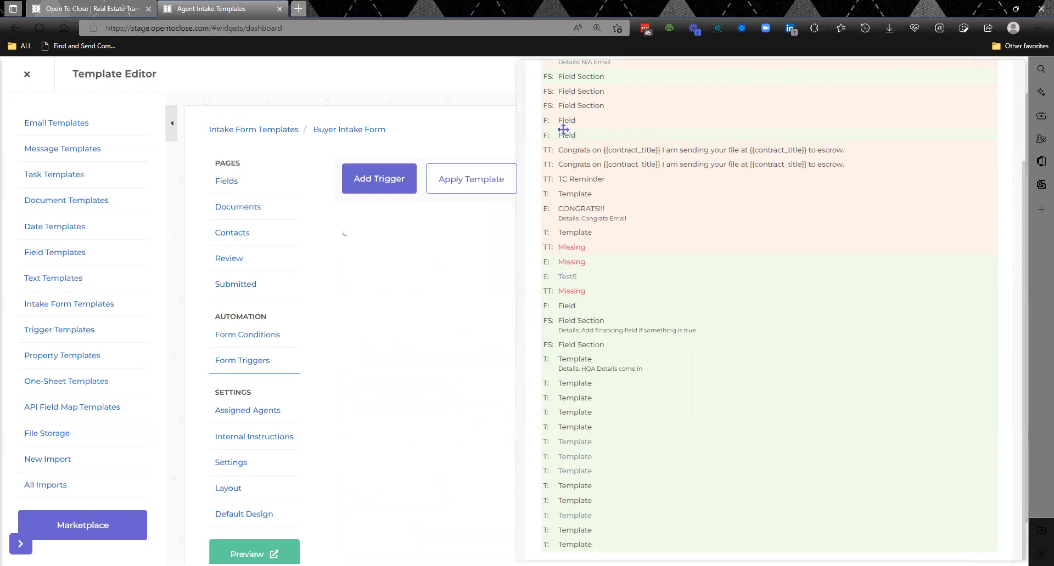
{"action": "scroll", "coordinate": [1013, 227], "scroll_direction": "up", "scroll_amount": 3}
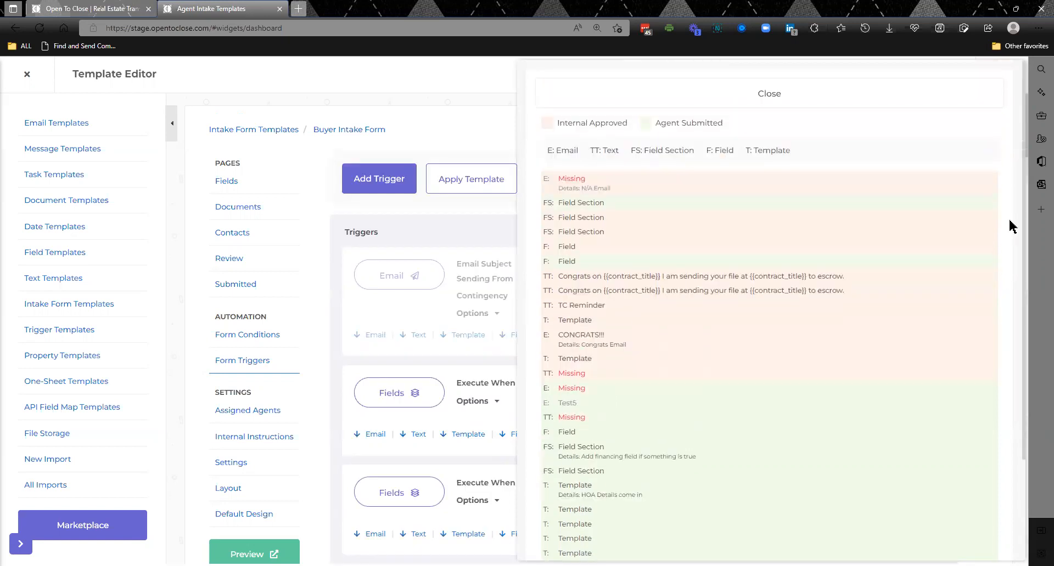
{"action": "left_click", "coordinate": [770, 101]}
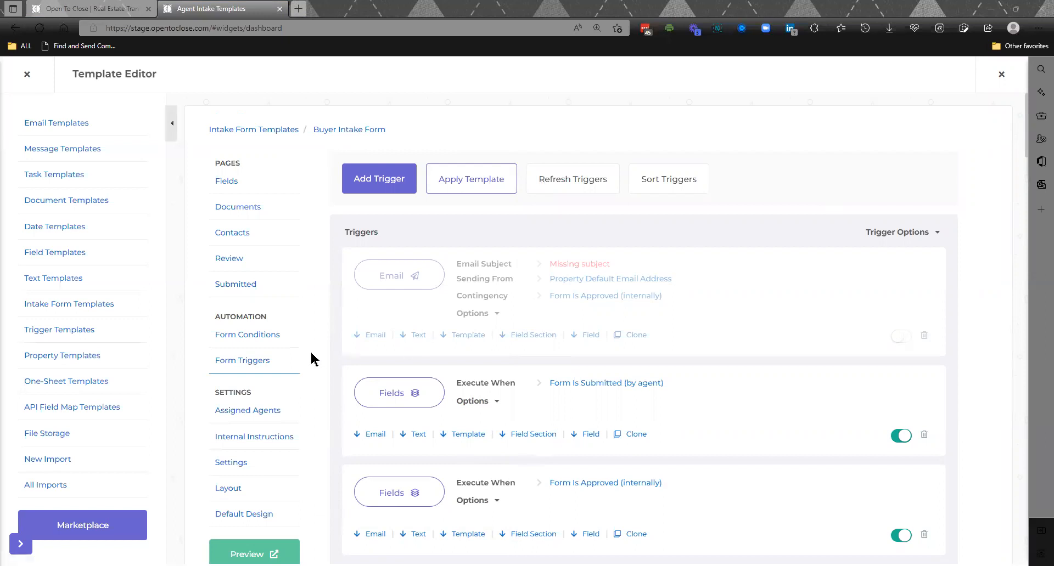
- In the form's Agent Intake Questions, make Home Owners Association, House Built Prior to 1978 and Buyer Contingency agent fields and agent required
{"action": "left_click", "coordinate": [258, 340]}
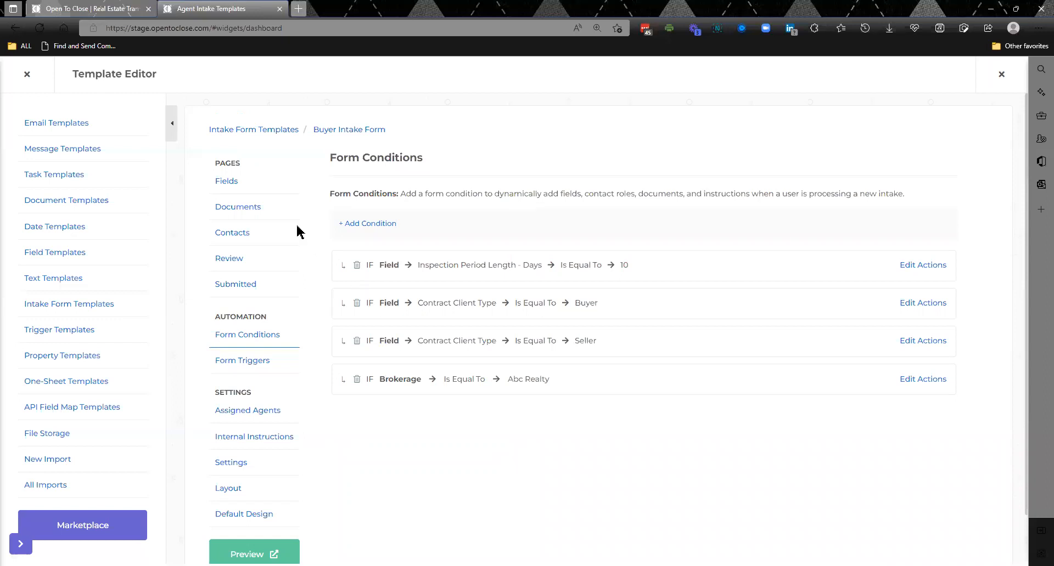
{"action": "left_click", "coordinate": [233, 188]}
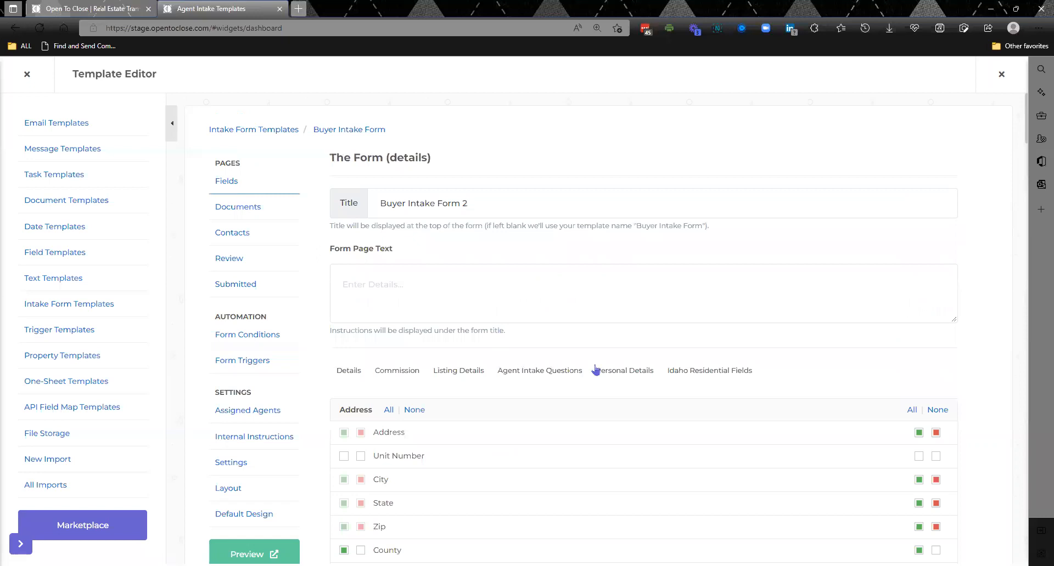
{"action": "left_click", "coordinate": [562, 372]}
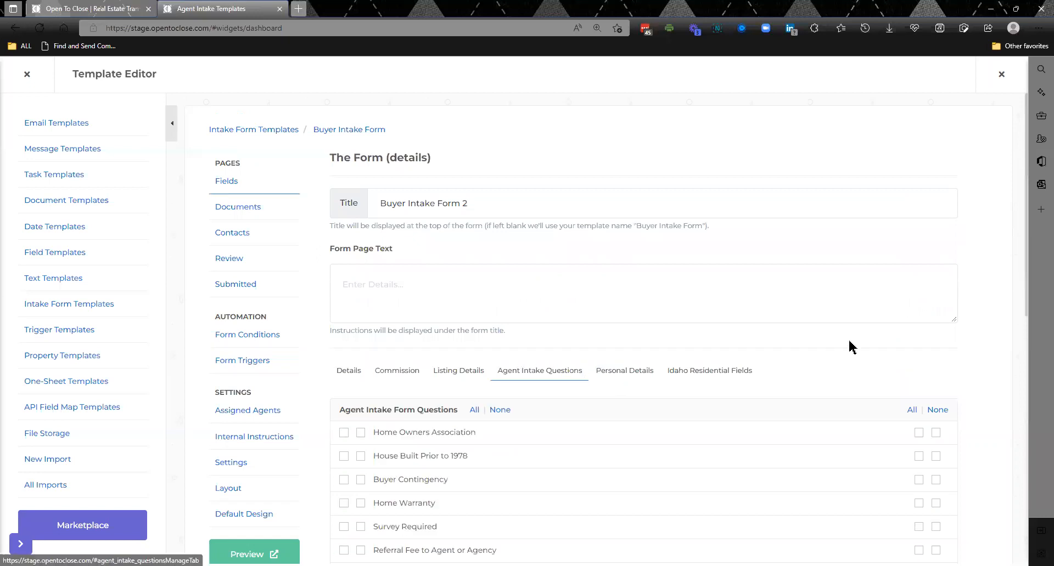
{"action": "left_click_drag", "start_coordinate": [1025, 269], "coordinate": [1023, 390]}
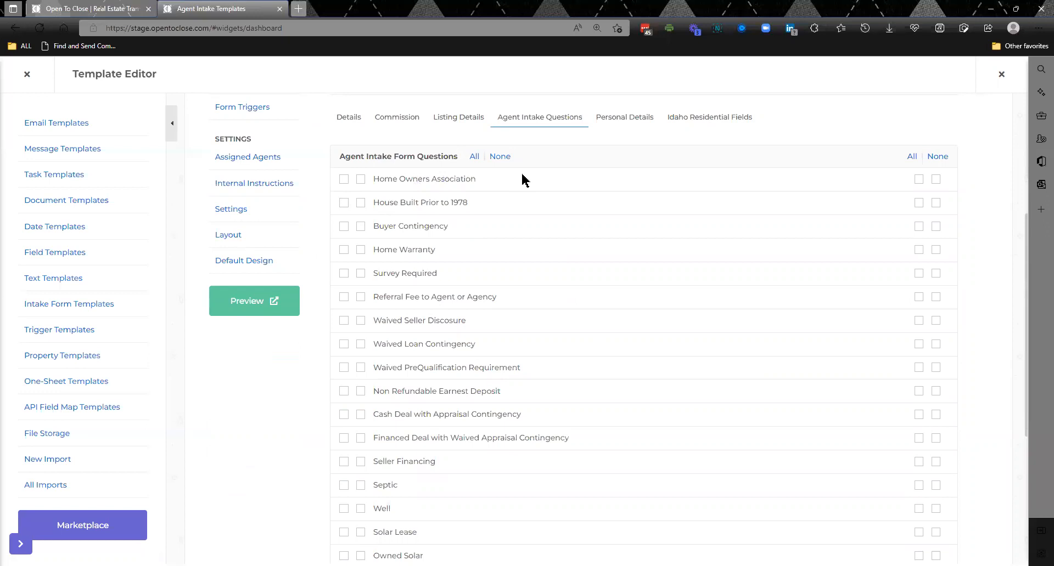
{"action": "left_click", "coordinate": [345, 180]}
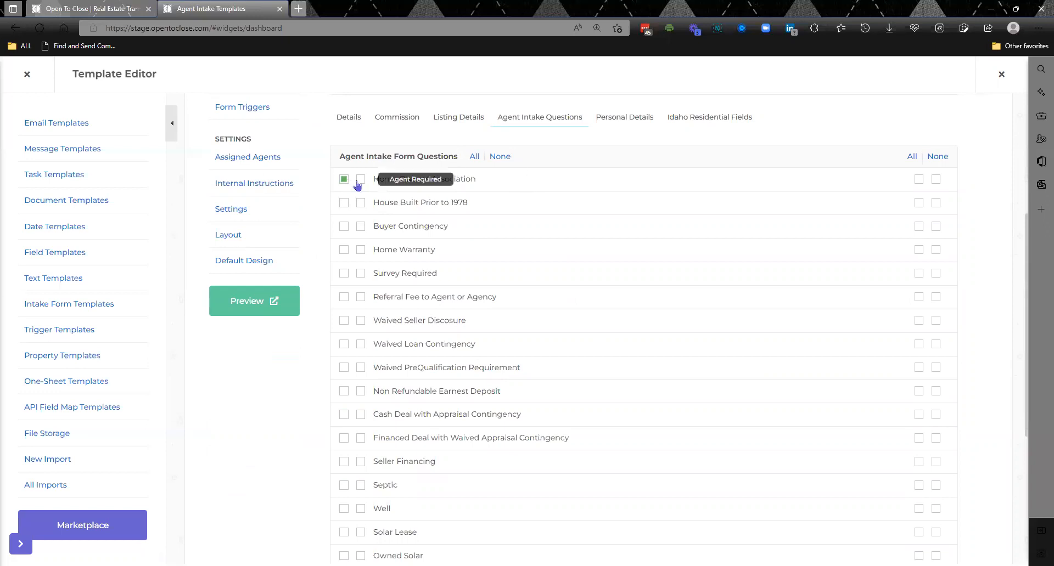
{"action": "left_click", "coordinate": [360, 180]}
{"action": "left_click", "coordinate": [345, 203]}
{"action": "left_click", "coordinate": [361, 204]}
{"action": "left_click", "coordinate": [343, 227]}
{"action": "left_click", "coordinate": [361, 227]}
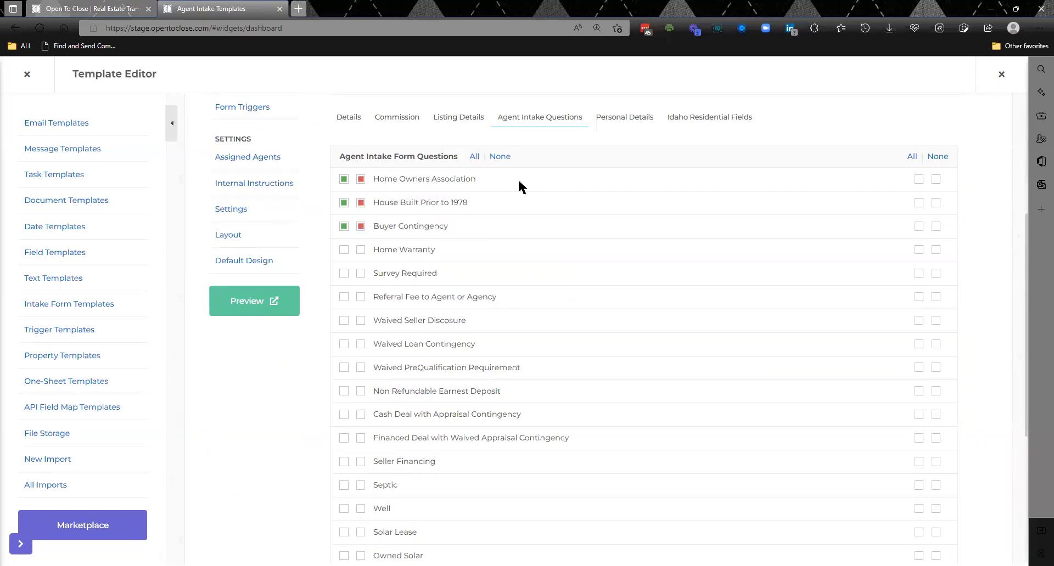
- Enable all Agent Intake Form Questions in both the agent field set and the second field set
{"action": "left_click", "coordinate": [912, 157]}
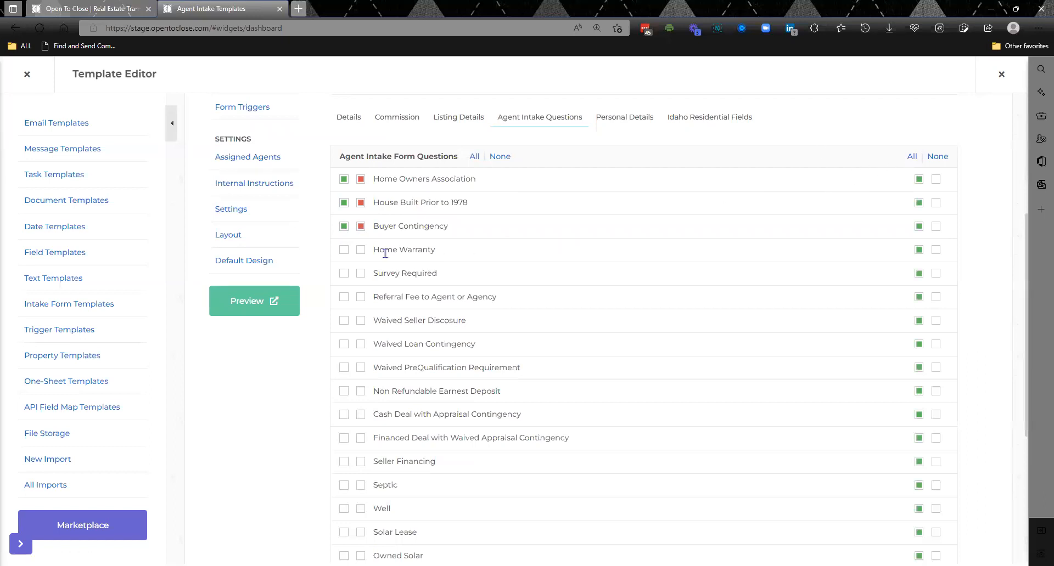
{"action": "left_click", "coordinate": [343, 252]}
{"action": "left_click", "coordinate": [474, 157]}
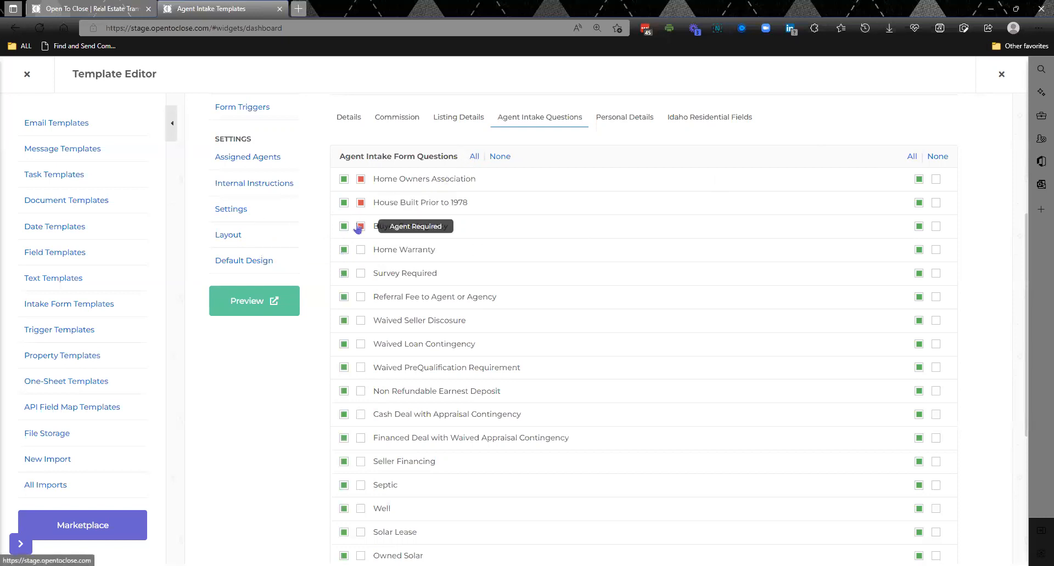
- Make Home Warranty, Survey Required, Referral Fee to Agent or Agency and Waived Seller Discosure agent required
{"action": "left_click", "coordinate": [361, 251]}
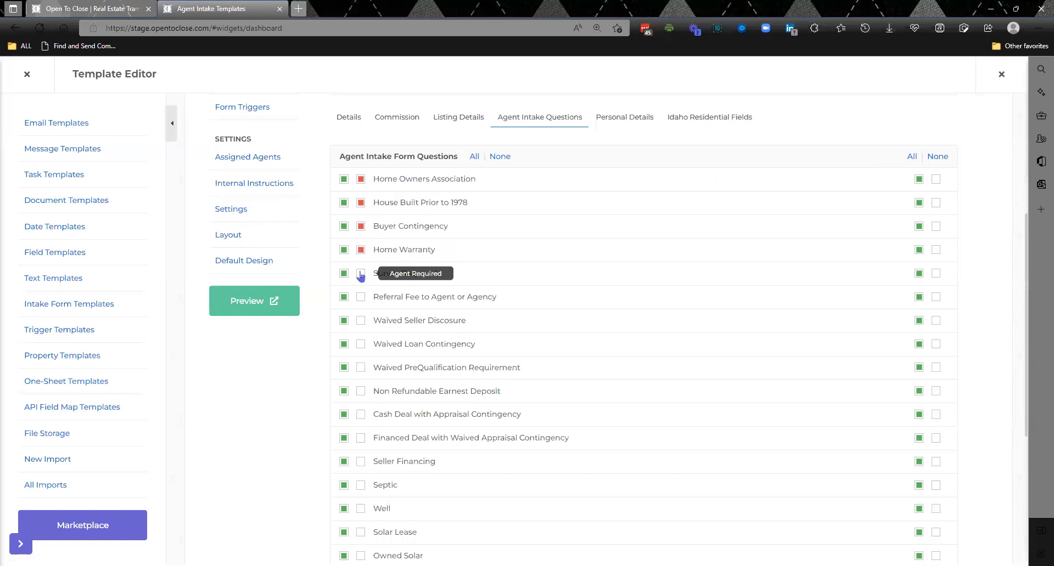
{"action": "left_click", "coordinate": [361, 274]}
{"action": "left_click", "coordinate": [361, 298]}
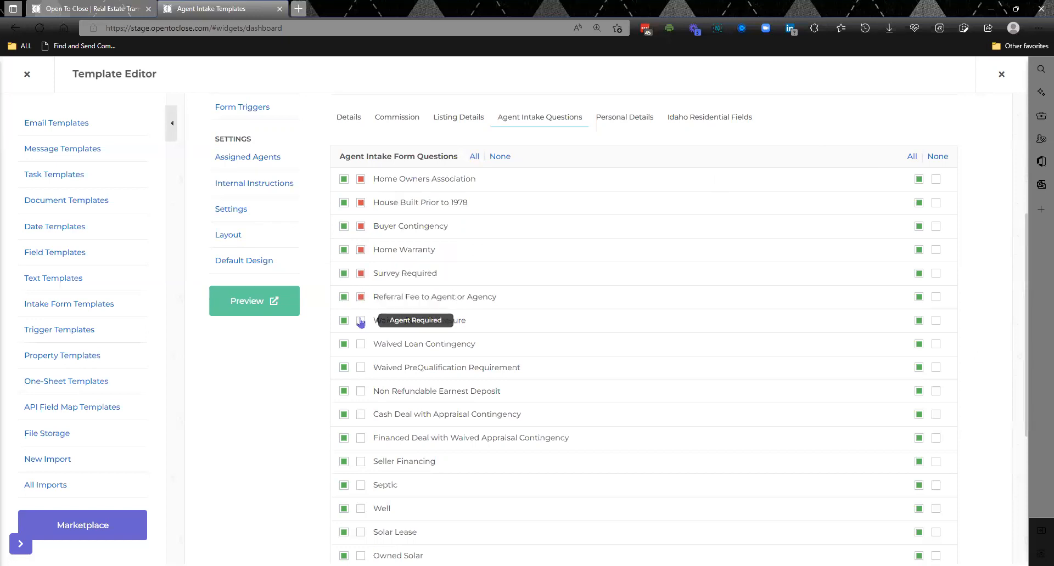
{"action": "left_click", "coordinate": [360, 322]}
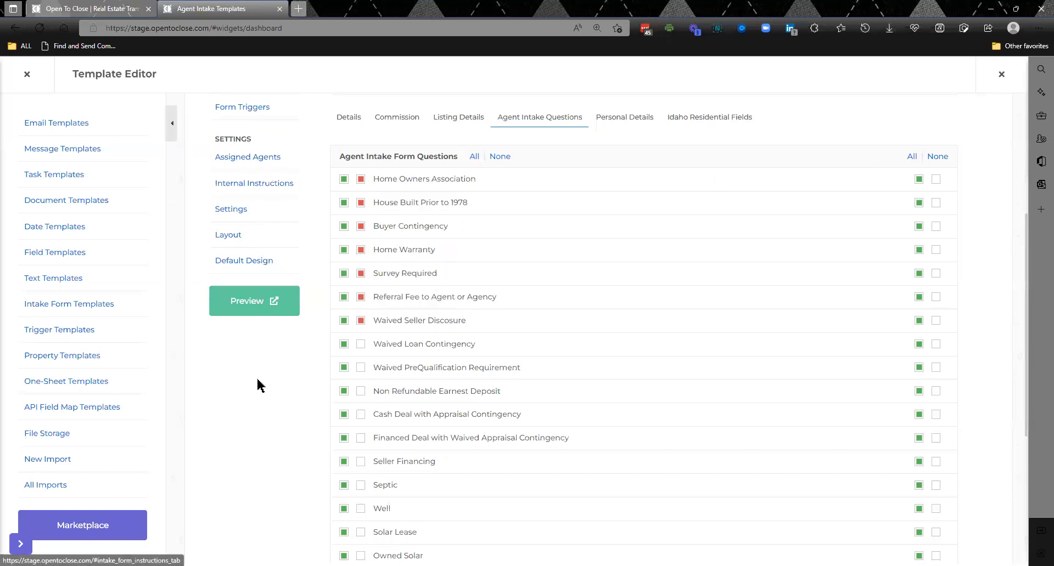
- Review the actions of the form condition Contract Client Type Is Equal To Buyer
{"action": "scroll", "coordinate": [259, 385], "scroll_direction": "up", "scroll_amount": 5}
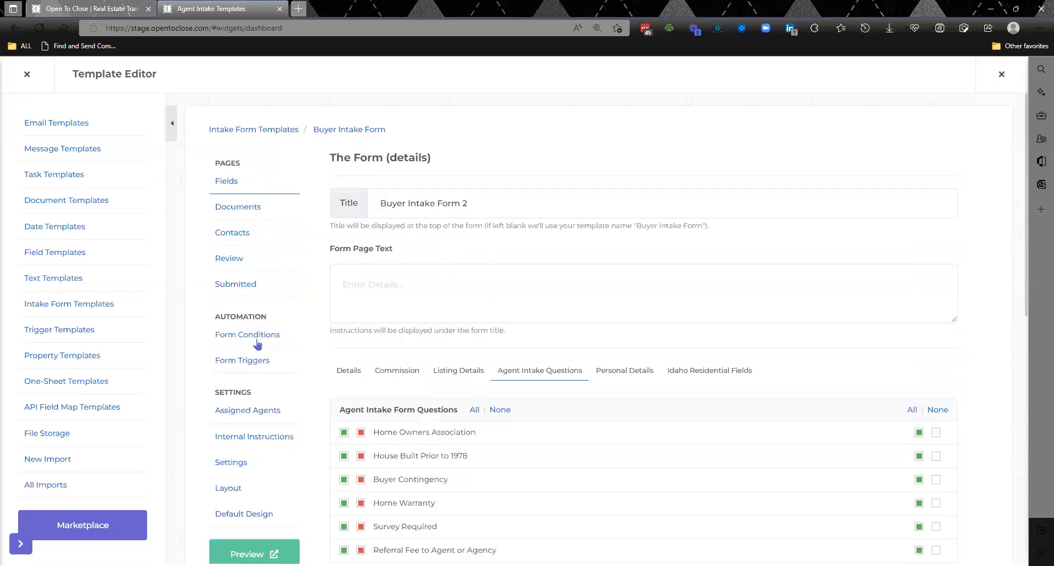
{"action": "left_click", "coordinate": [258, 343]}
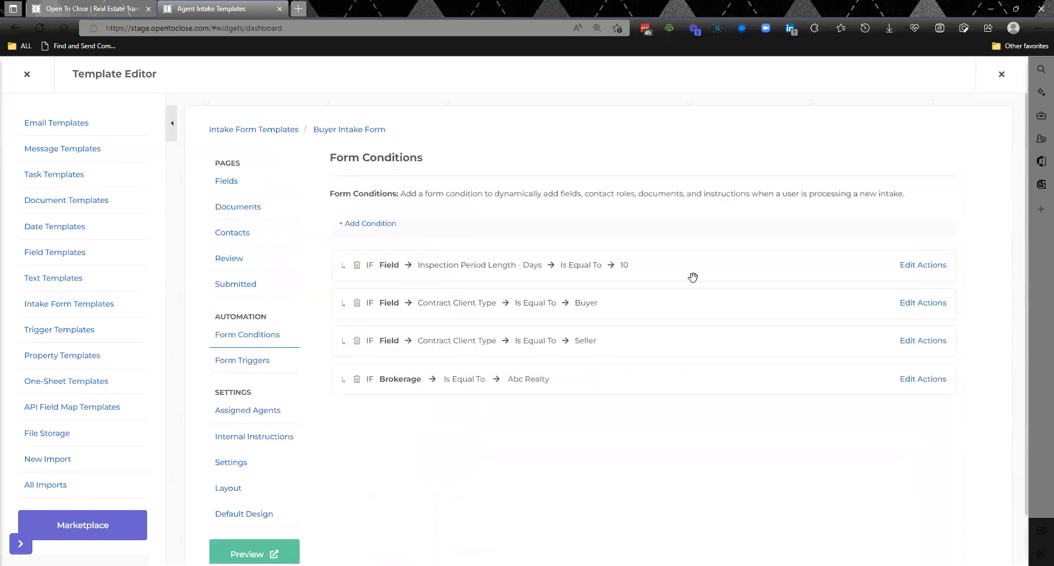
{"action": "left_click", "coordinate": [919, 309]}
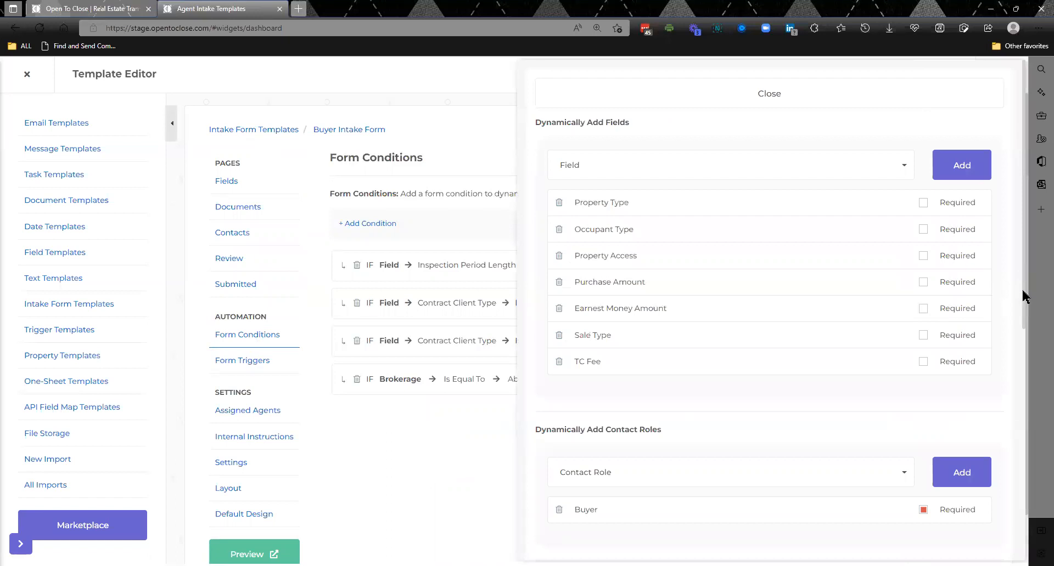
{"action": "scroll", "coordinate": [1024, 324], "scroll_direction": "down", "scroll_amount": 2}
{"action": "left_click_drag", "start_coordinate": [1024, 357], "coordinate": [1019, 176]}
{"action": "left_click", "coordinate": [732, 103]}
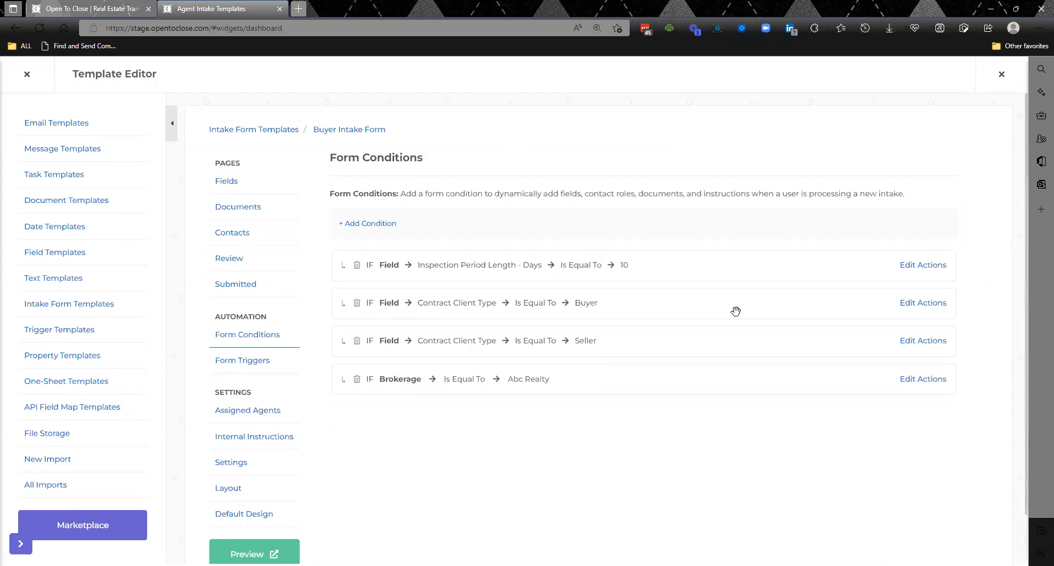
- Mark Property Type and Occupant Type as required in the Buyer client type condition's actions and review its contact roles, document uploader and internal instructions
{"action": "left_click", "coordinate": [931, 309]}
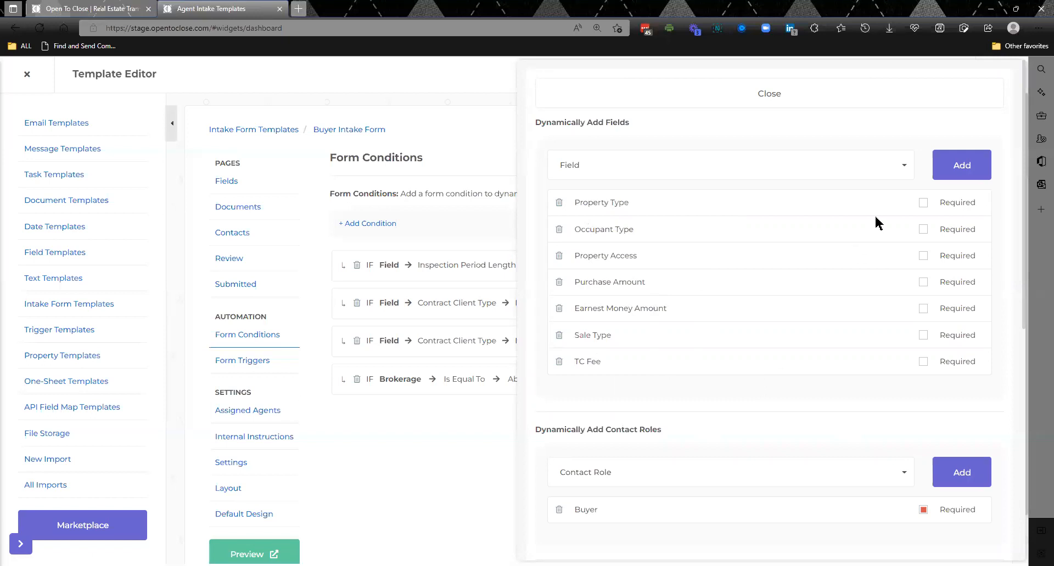
{"action": "left_click", "coordinate": [925, 204]}
{"action": "left_click", "coordinate": [924, 231]}
{"action": "left_click_drag", "start_coordinate": [1025, 290], "coordinate": [1026, 365]}
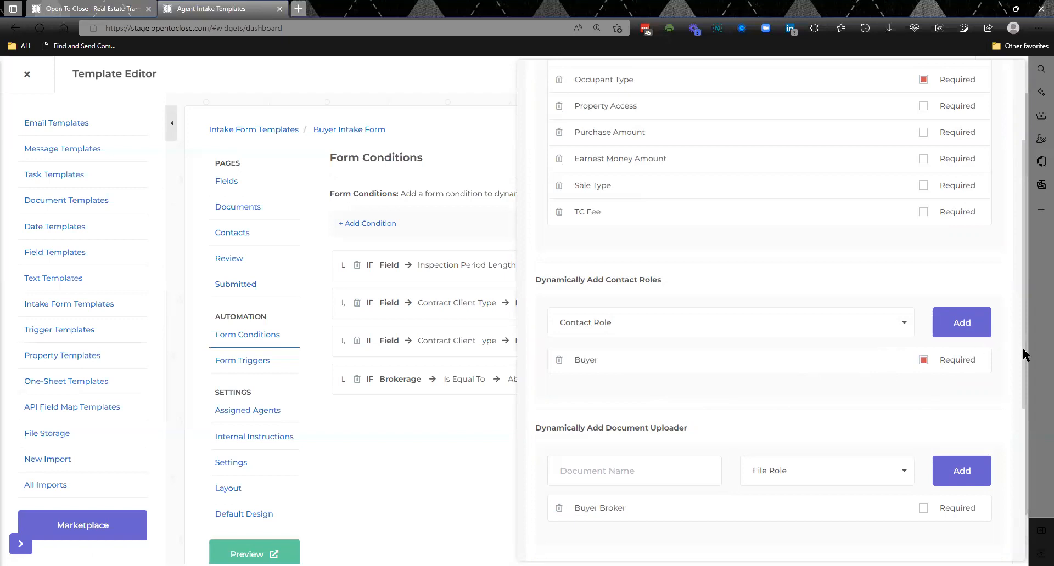
{"action": "scroll", "coordinate": [956, 390], "scroll_direction": "down", "scroll_amount": 2}
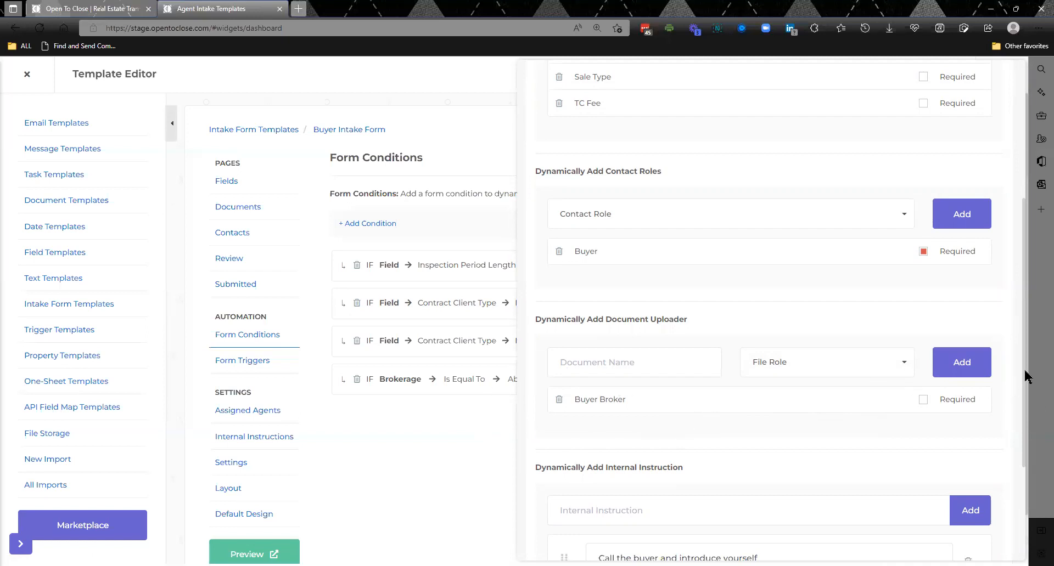
{"action": "left_click_drag", "start_coordinate": [1025, 374], "coordinate": [1026, 443]}
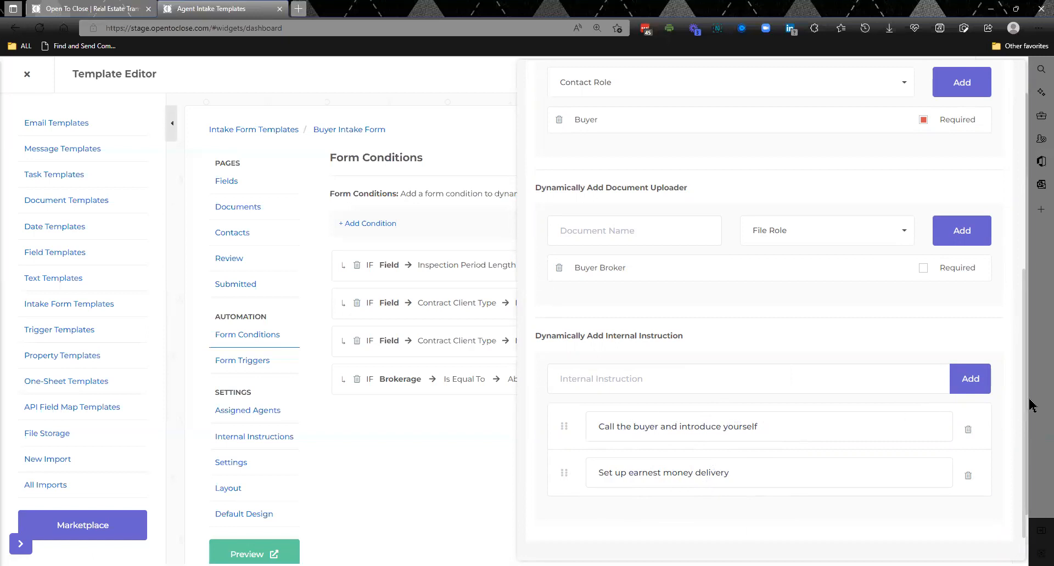
{"action": "left_click_drag", "start_coordinate": [1024, 401], "coordinate": [1014, 183]}
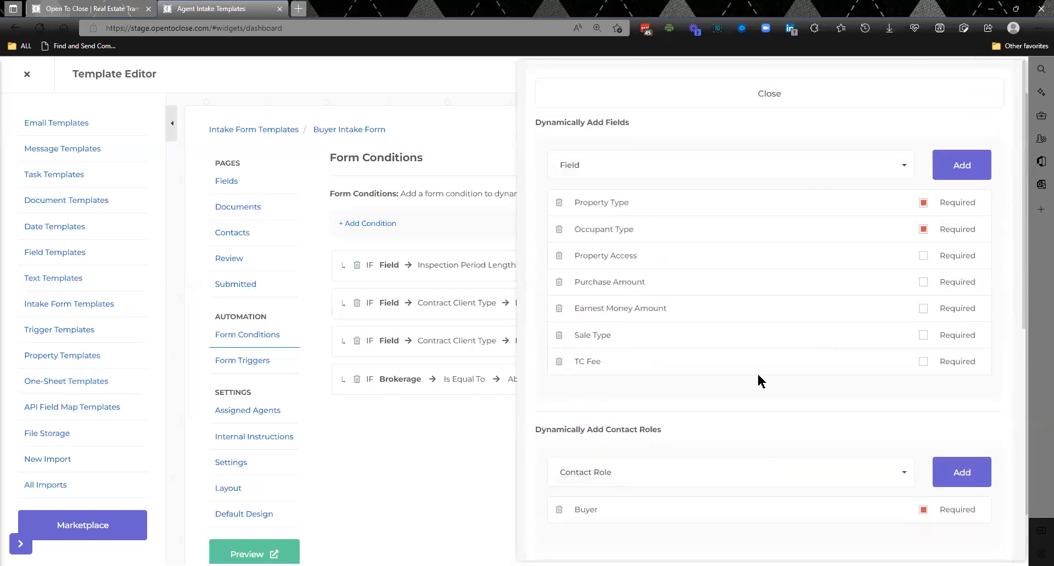
- Review the form trigger executed on agent submission: its field sections with their Internal Required and Add settings, and its options
{"action": "left_click", "coordinate": [754, 95]}
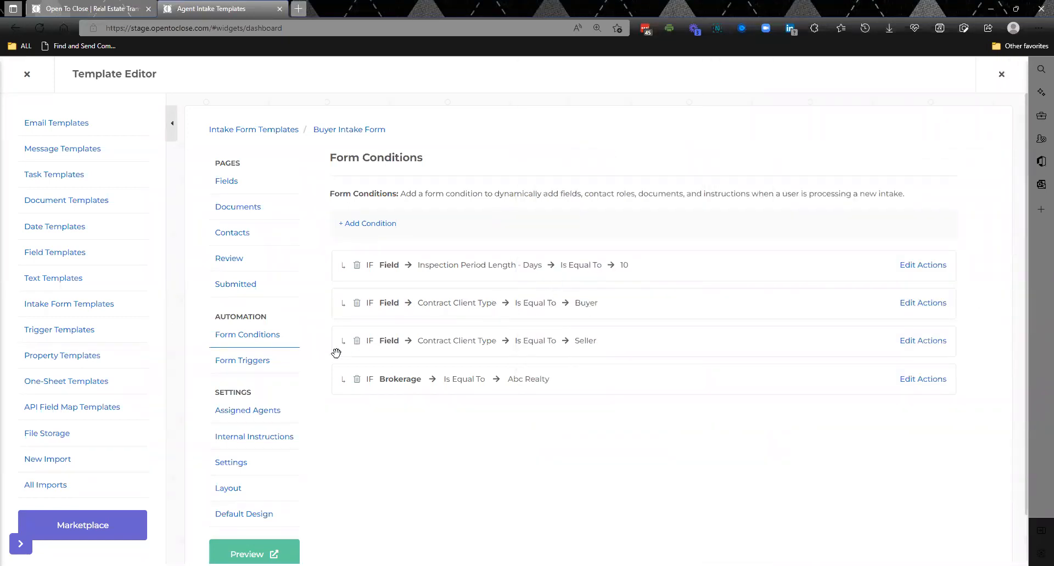
{"action": "left_click", "coordinate": [258, 361]}
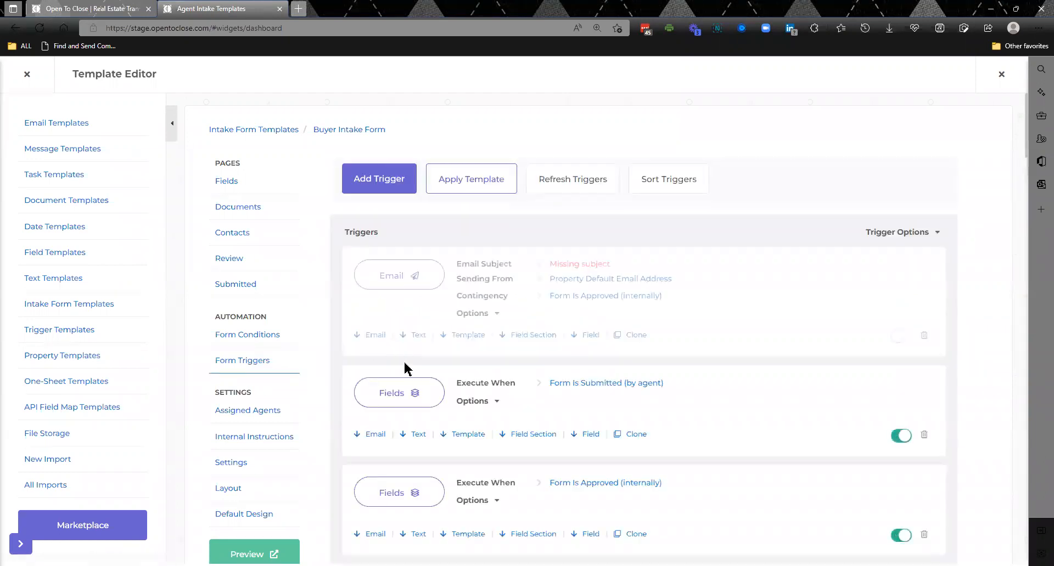
{"action": "left_click", "coordinate": [413, 394]}
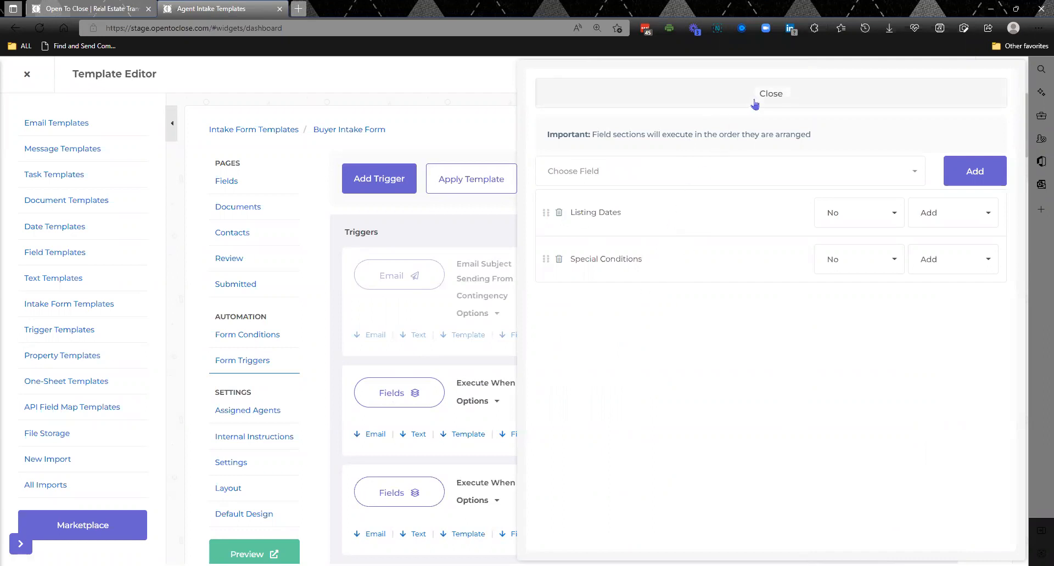
{"action": "left_click", "coordinate": [856, 211]}
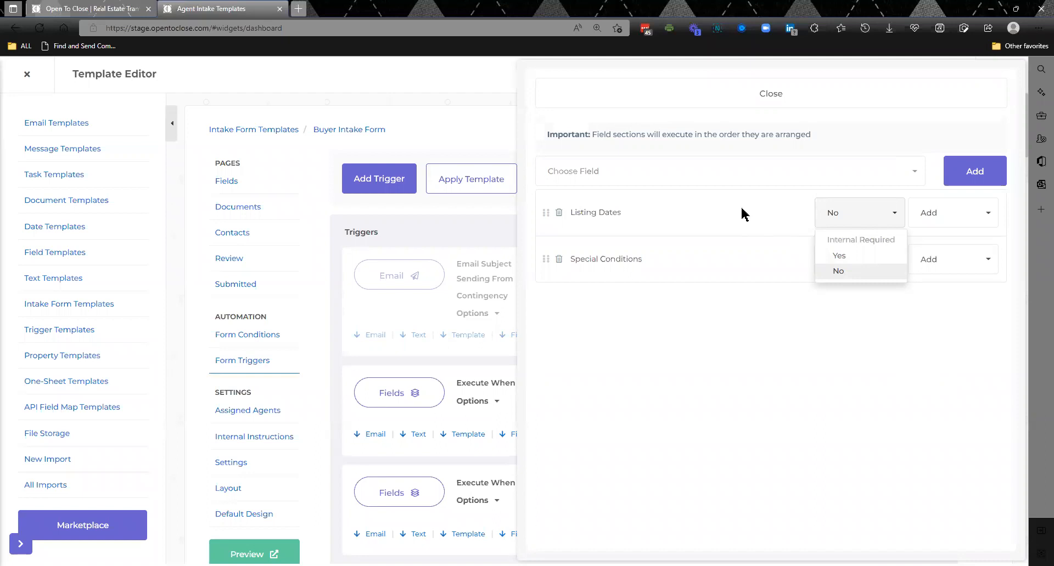
{"action": "left_click", "coordinate": [849, 219]}
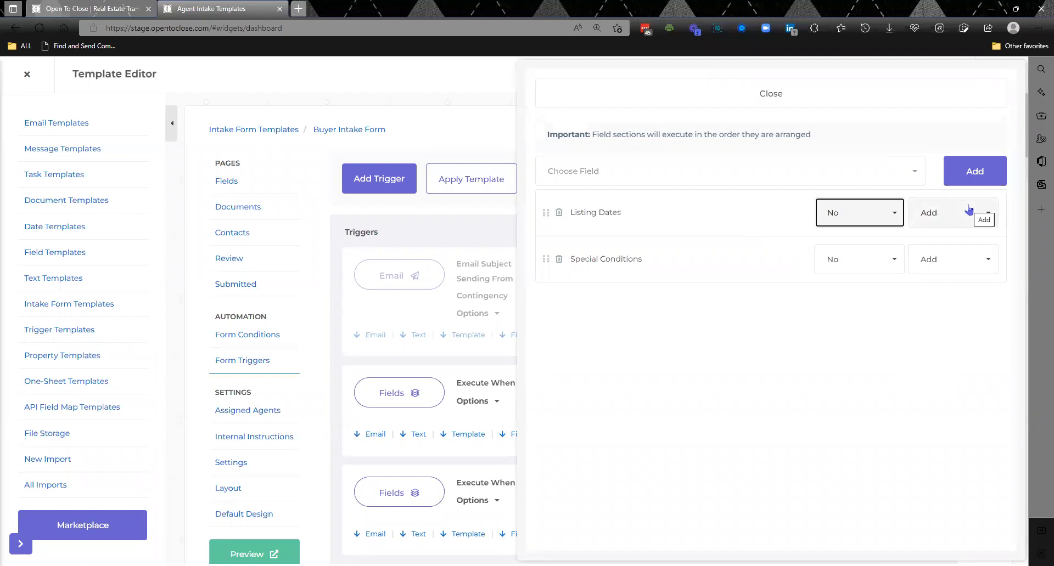
{"action": "left_click", "coordinate": [969, 210]}
{"action": "left_click", "coordinate": [968, 211]}
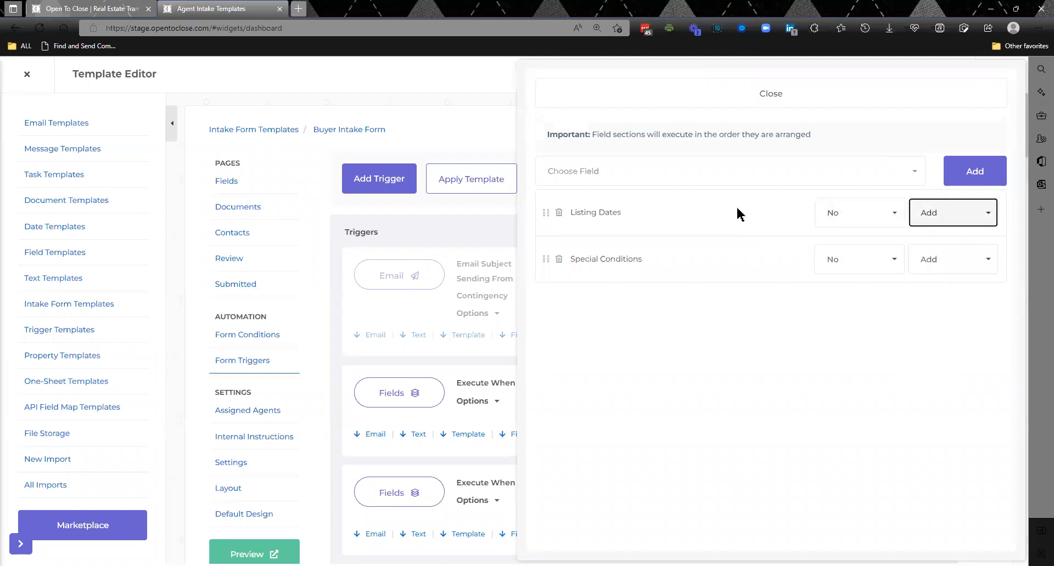
{"action": "left_click", "coordinate": [748, 95]}
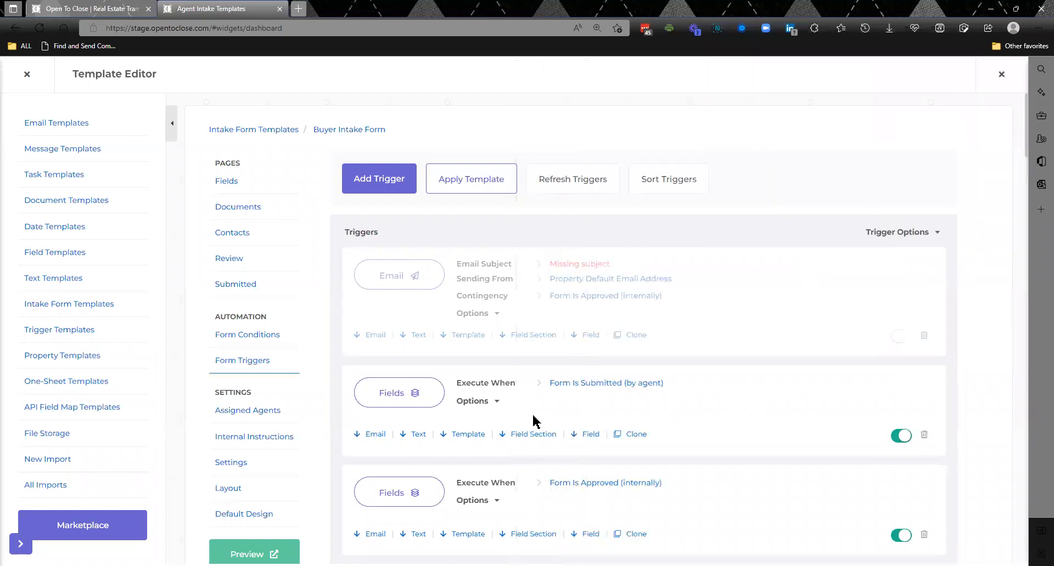
{"action": "left_click", "coordinate": [491, 403]}
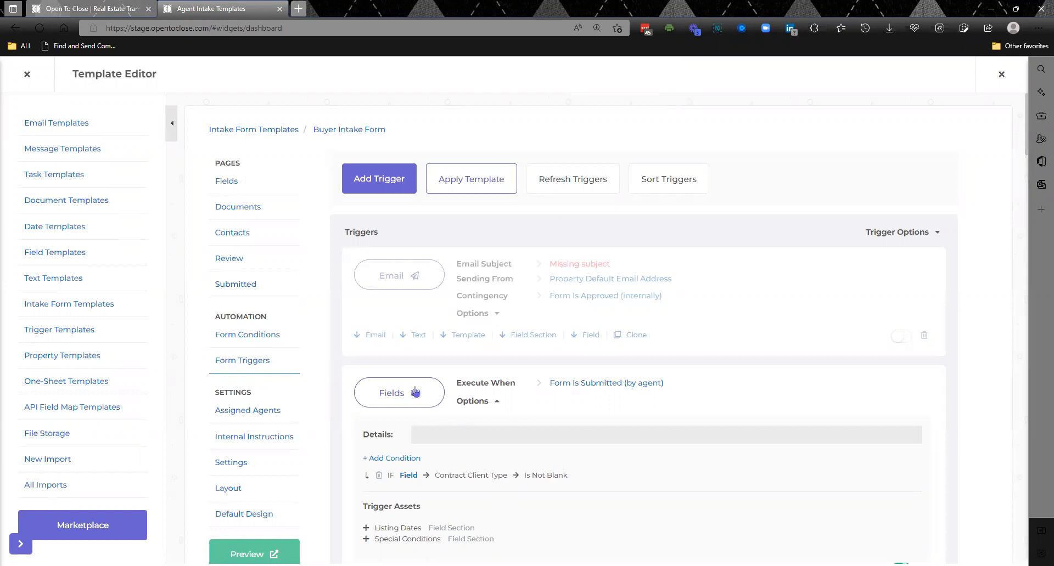
- Search the form's Details fields for "special"
{"action": "left_click", "coordinate": [227, 181]}
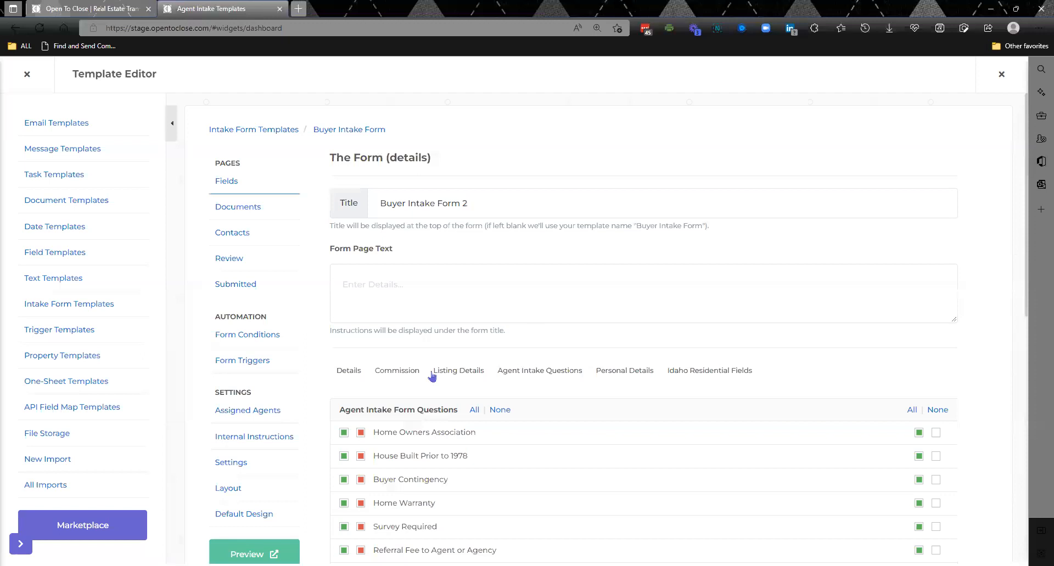
{"action": "left_click", "coordinate": [354, 372]}
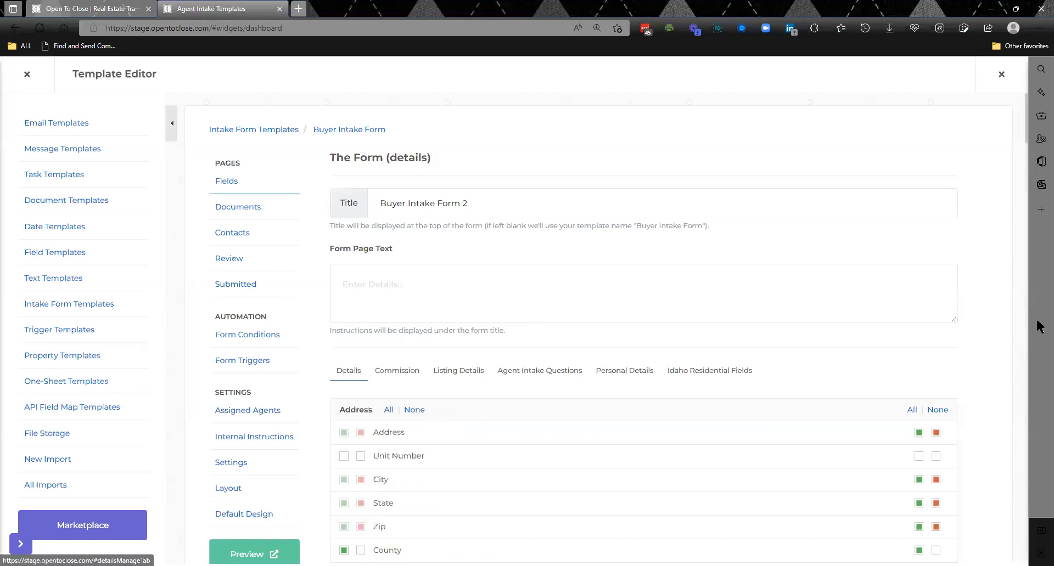
{"action": "scroll", "coordinate": [1009, 341], "scroll_direction": "down", "scroll_amount": 15}
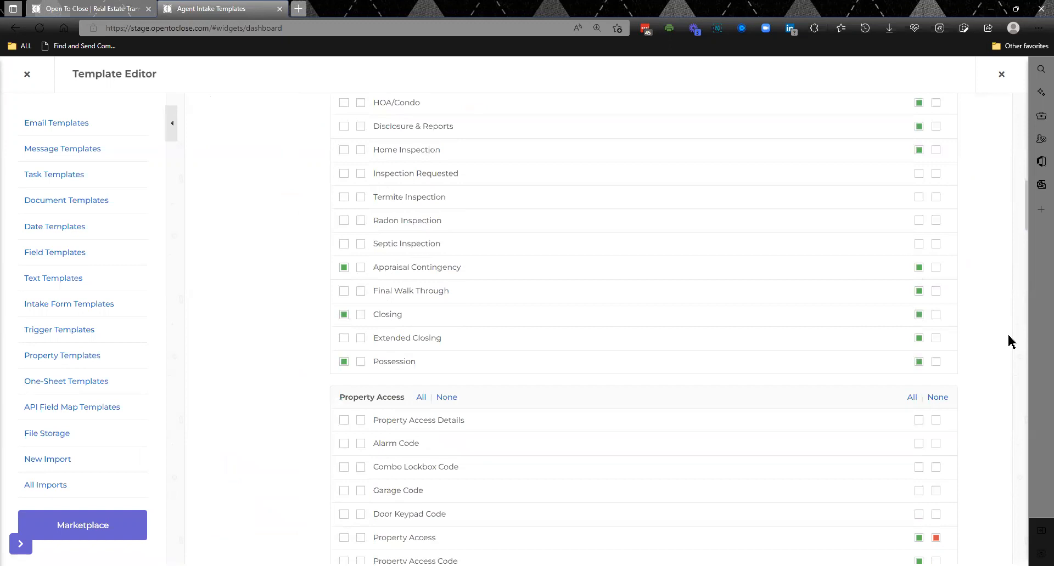
{"action": "key", "text": "ctrl+f"}
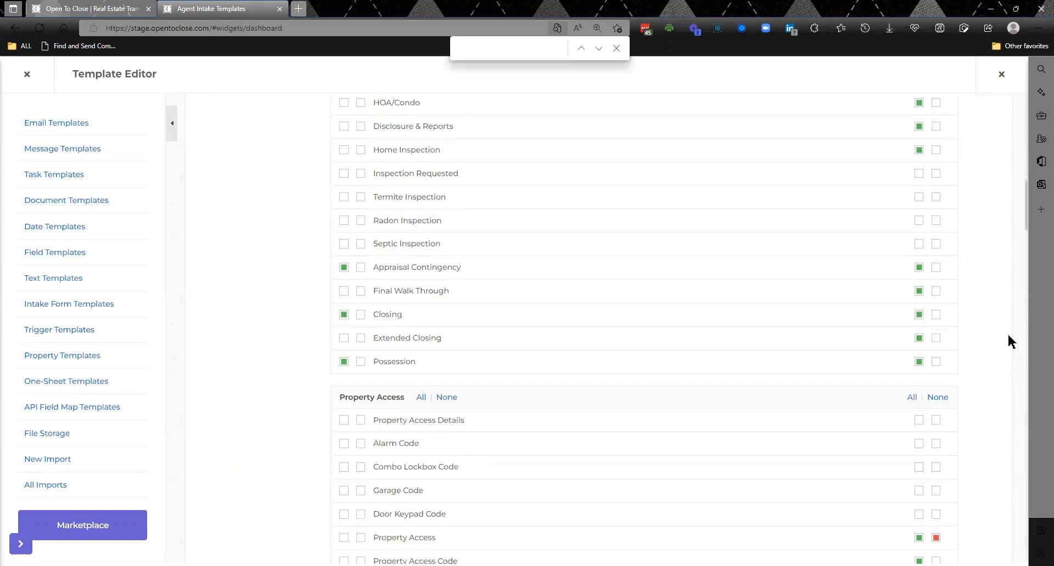
{"action": "type", "text": "special"}
{"action": "left_click_drag", "start_coordinate": [1027, 215], "coordinate": [1027, 122]}
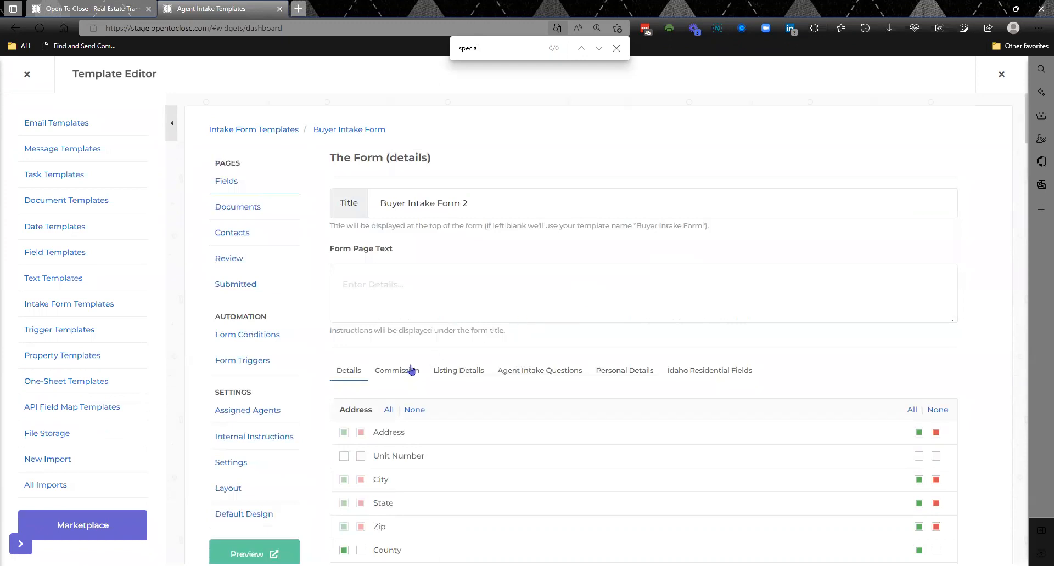
- Look through the Commission, Listing Details, Agent Intake Questions, Personal Details and Idaho Residential Fields groups for the trigger's field sections
{"action": "left_click", "coordinate": [397, 372]}
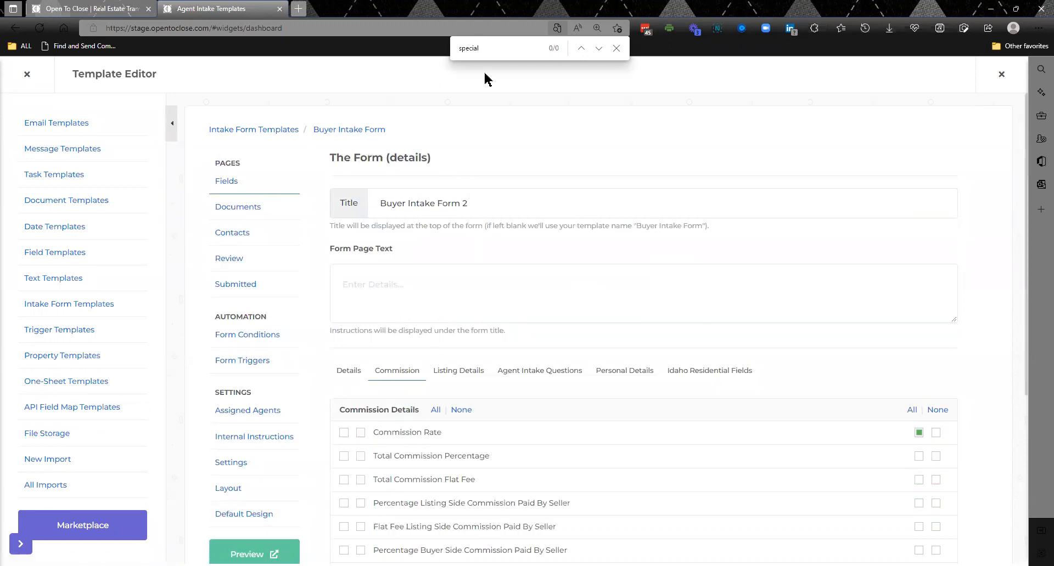
{"action": "left_click", "coordinate": [460, 372]}
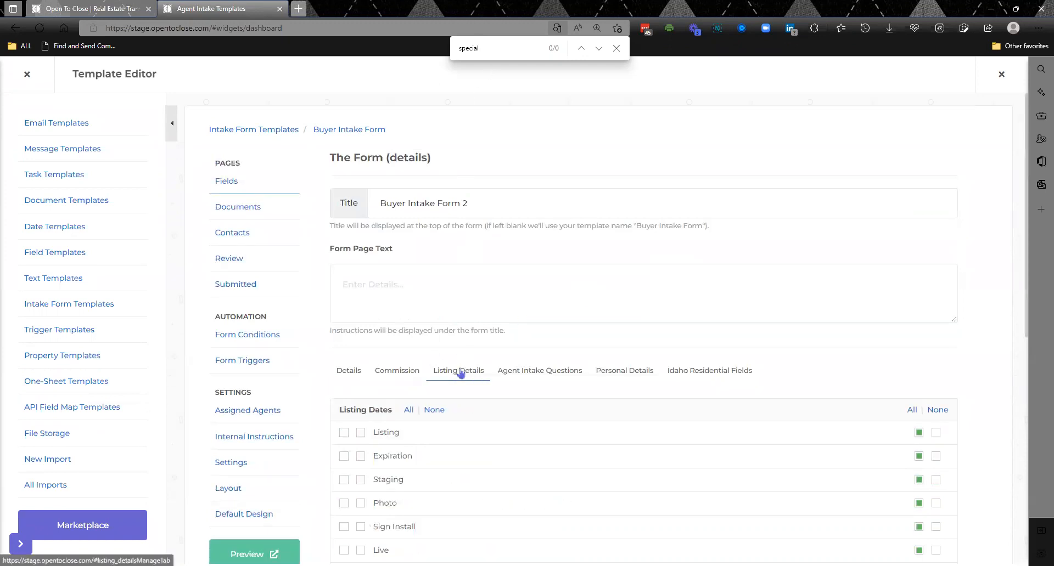
{"action": "left_click", "coordinate": [519, 375]}
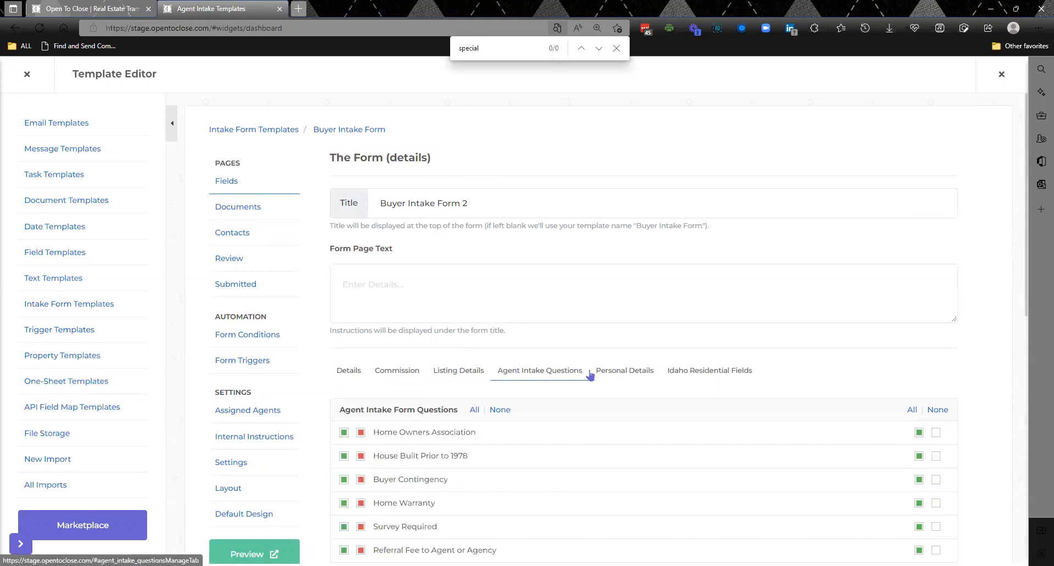
{"action": "left_click", "coordinate": [613, 374]}
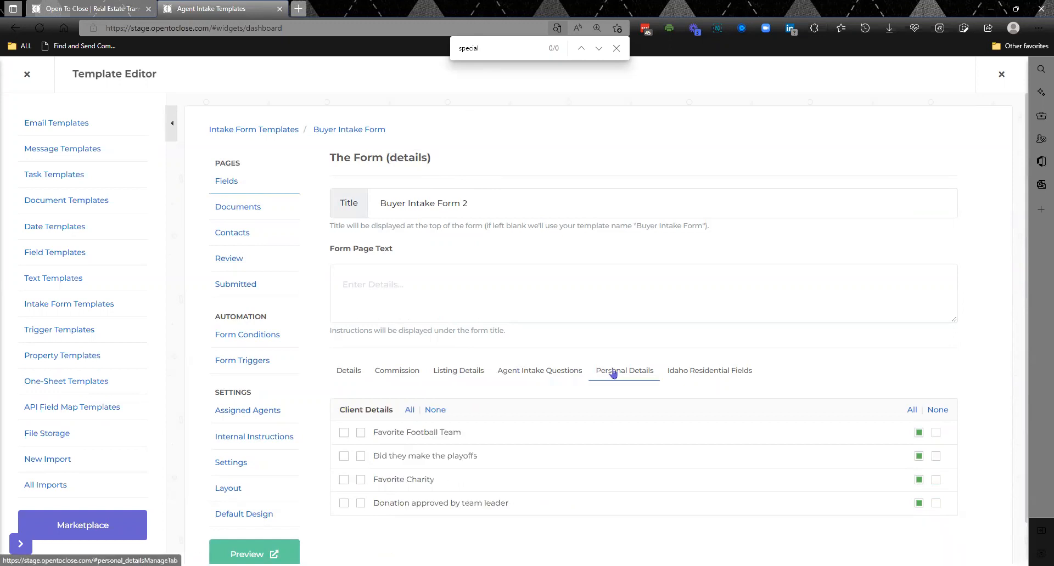
{"action": "left_click", "coordinate": [715, 374]}
{"action": "left_click", "coordinate": [550, 377]}
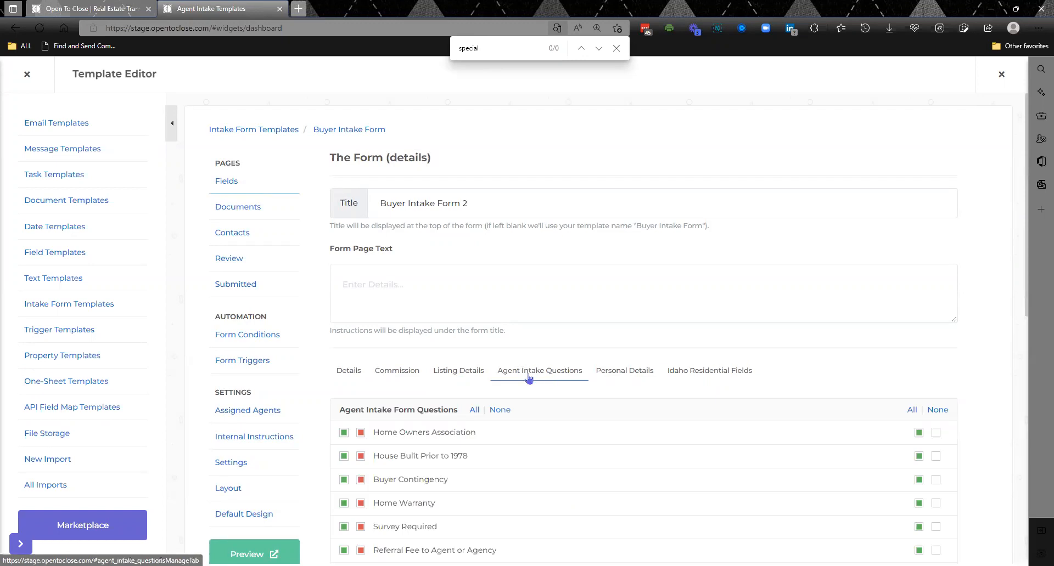
{"action": "left_click", "coordinate": [464, 376]}
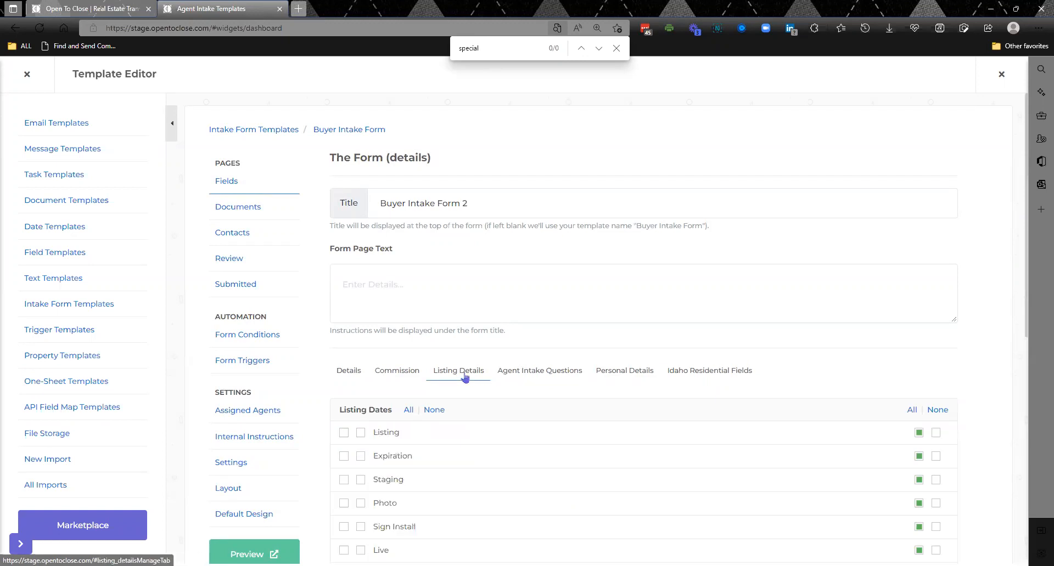
- Clear all Listing Dates fields in the second field set of the Listing Details group
{"action": "left_click_drag", "start_coordinate": [1027, 328], "coordinate": [1030, 366]}
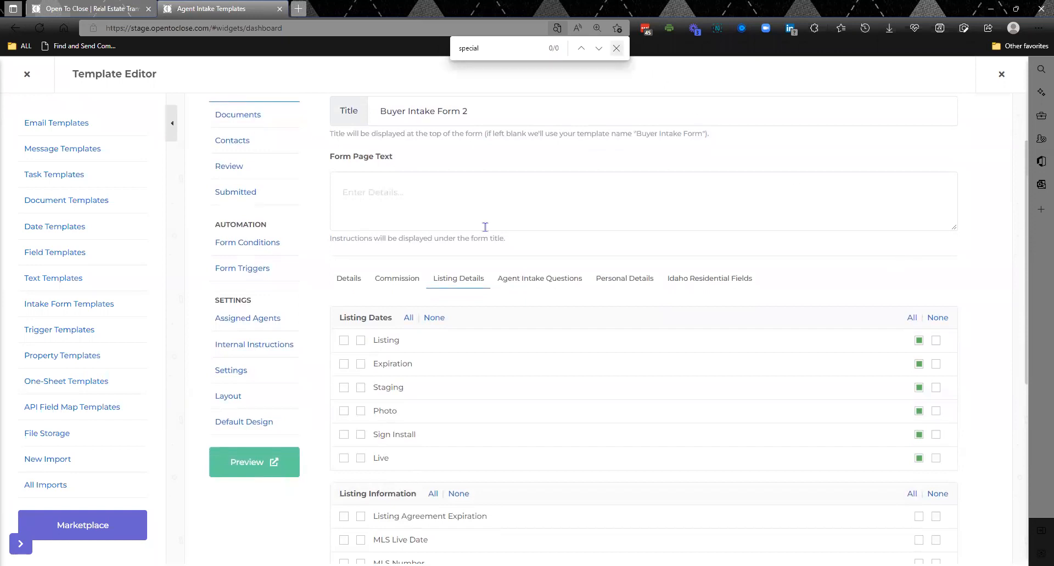
{"action": "key", "text": "Escape"}
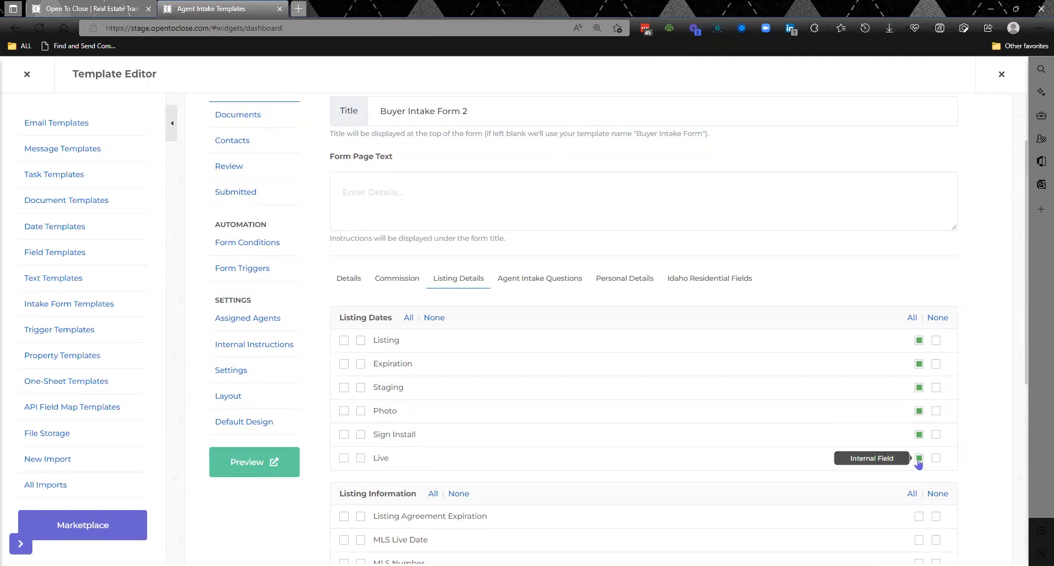
{"action": "left_click", "coordinate": [938, 319]}
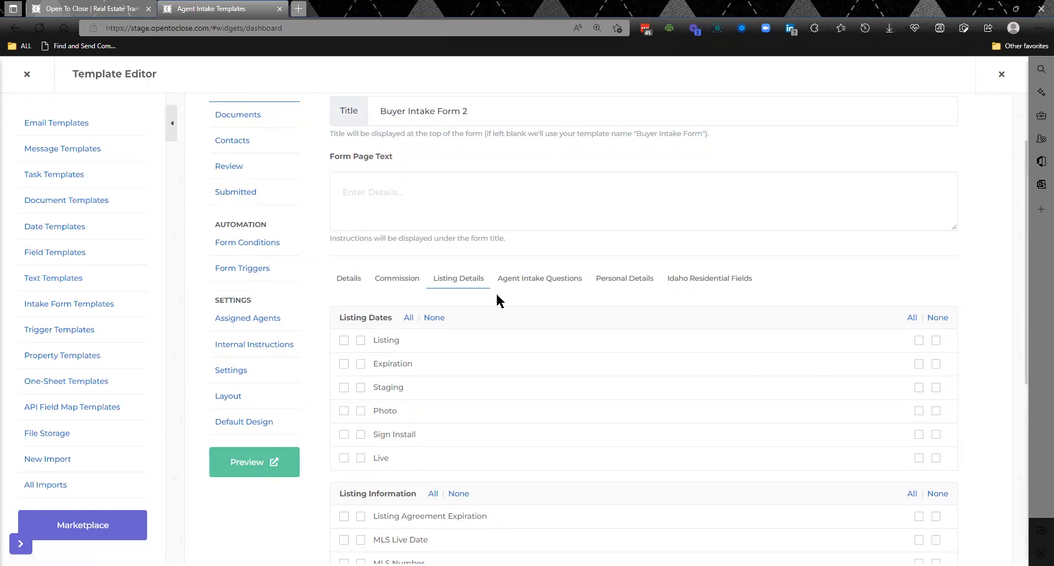
- Check the condition and trigger assets of the agent-submission Fields trigger, and return to the form's fields page
{"action": "left_click", "coordinate": [255, 269]}
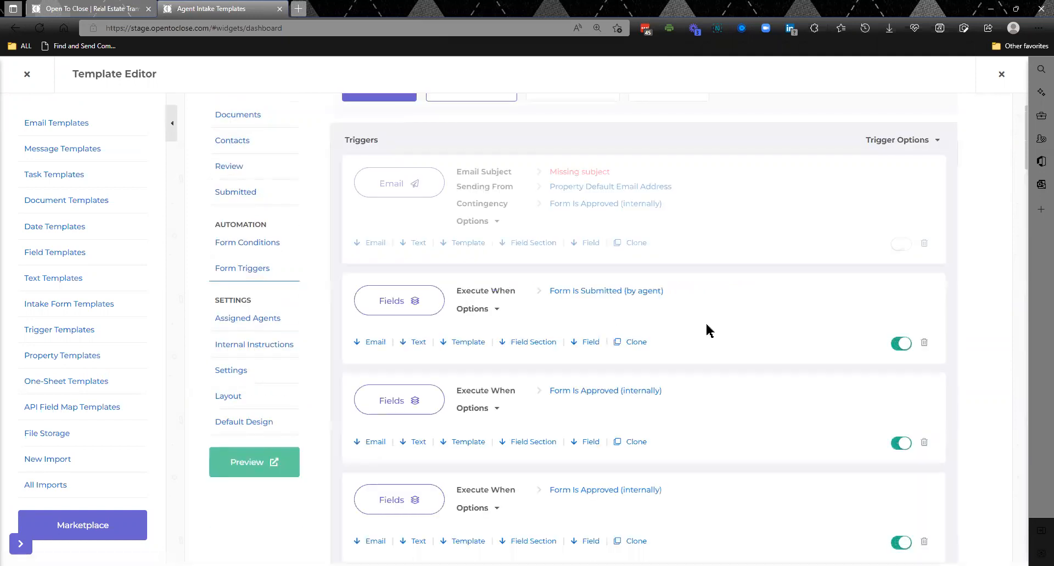
{"action": "left_click", "coordinate": [488, 313]}
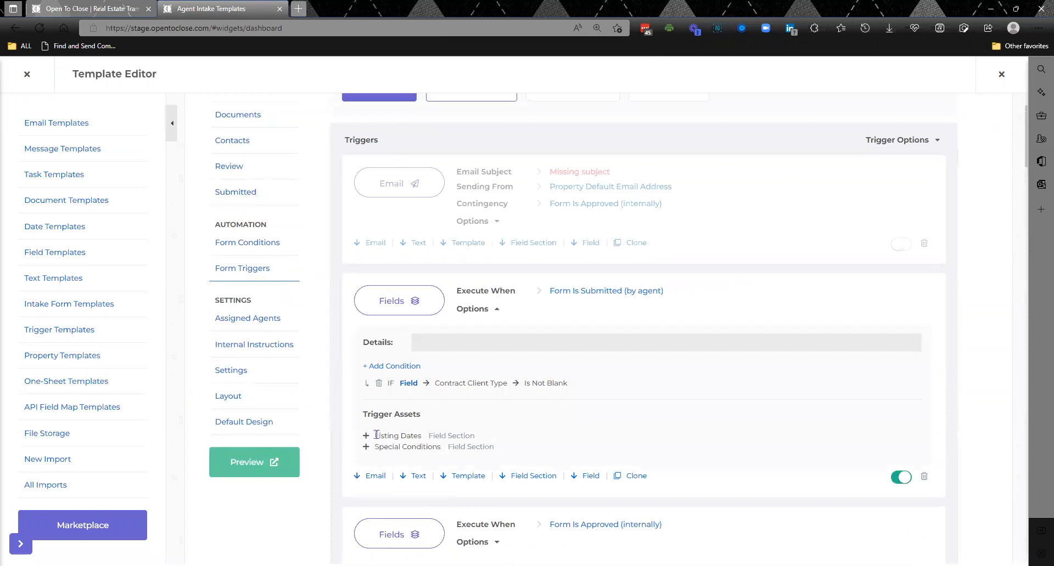
{"action": "left_click_drag", "start_coordinate": [376, 435], "coordinate": [430, 439]}
{"action": "left_click", "coordinate": [322, 175]}
{"action": "scroll", "coordinate": [324, 176], "scroll_direction": "up", "scroll_amount": 2}
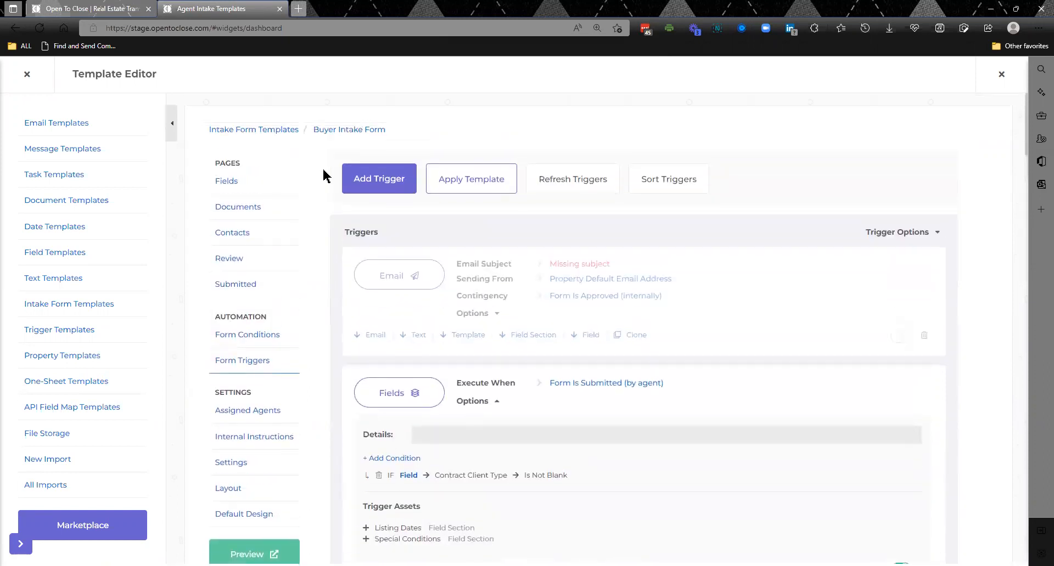
{"action": "left_click", "coordinate": [233, 181]}
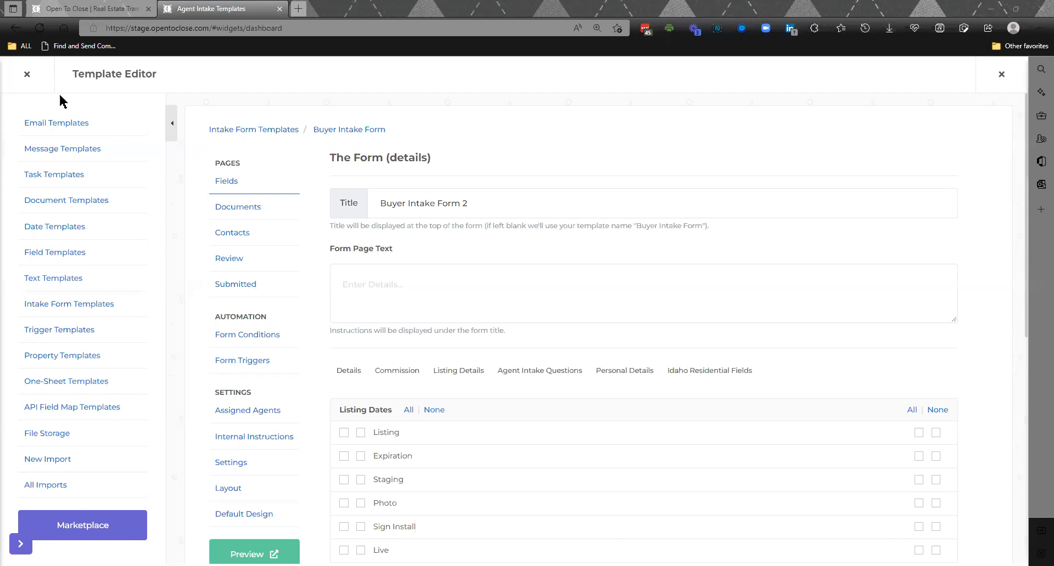
- Leave the template editor, open the Beverly Hills property from the property history and view the thread of its first read message
{"action": "left_click", "coordinate": [27, 75]}
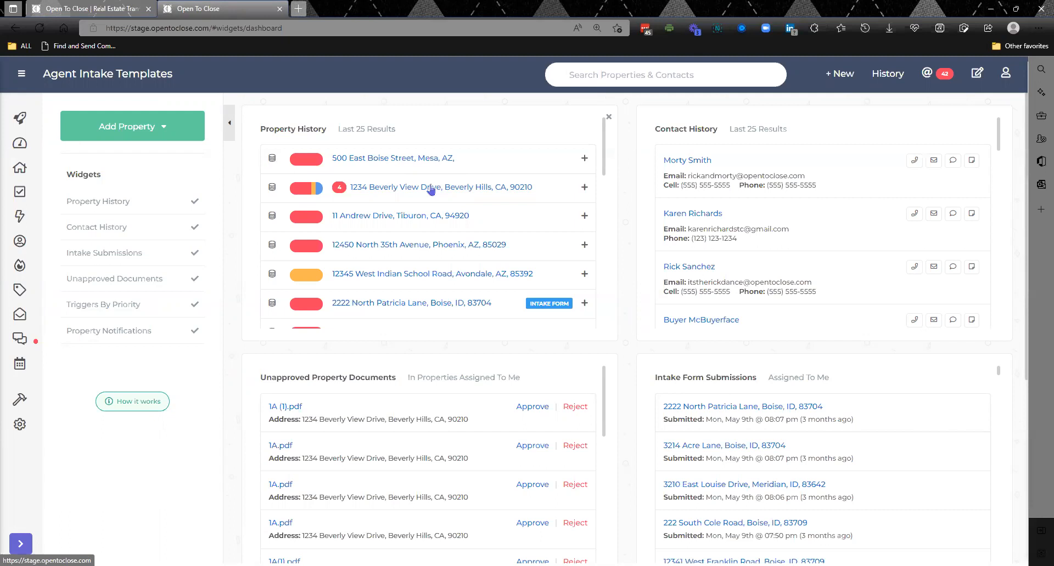
{"action": "left_click", "coordinate": [405, 190]}
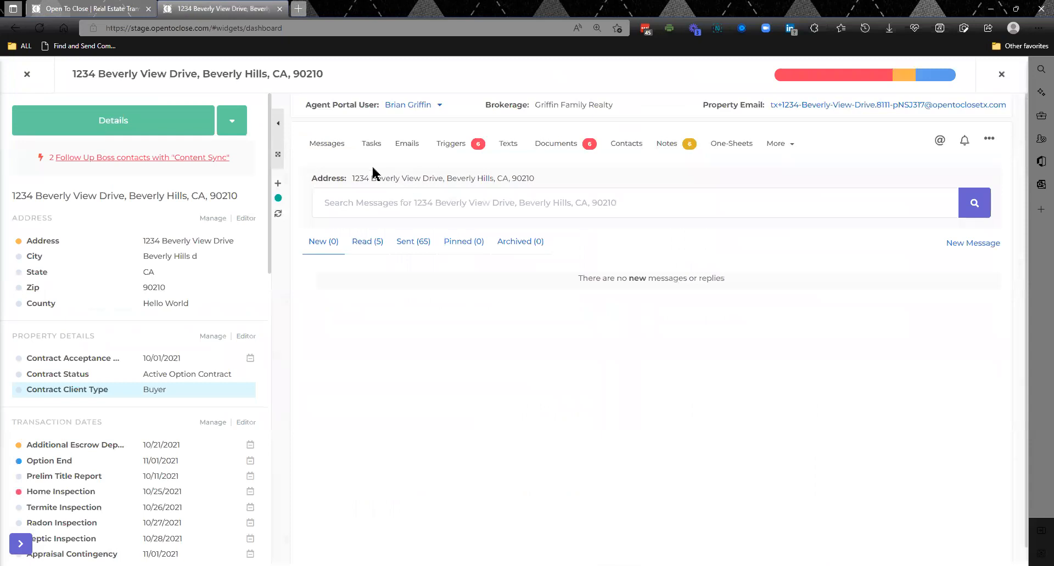
{"action": "left_click", "coordinate": [334, 147]}
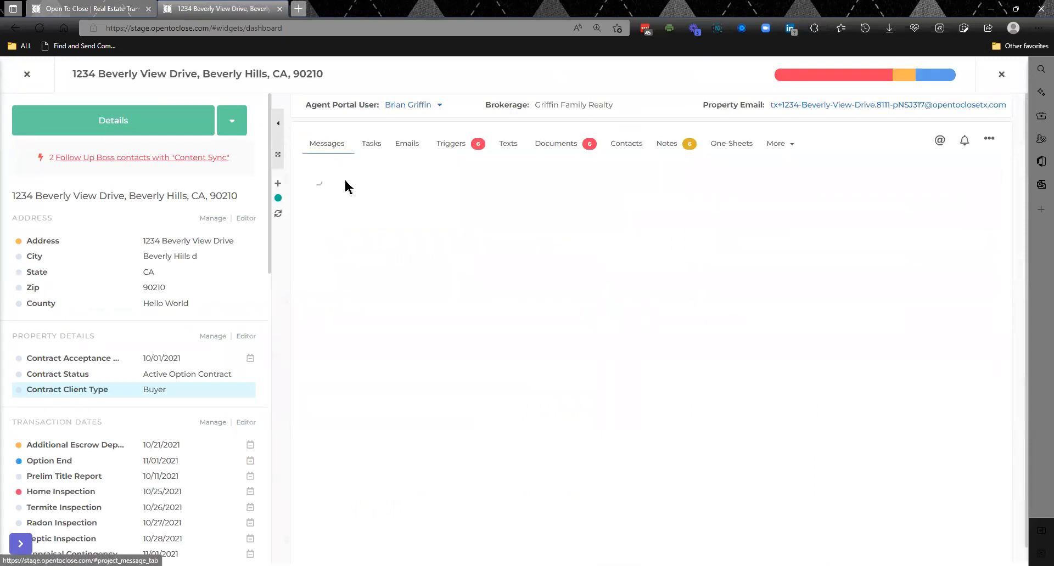
{"action": "left_click", "coordinate": [369, 242]}
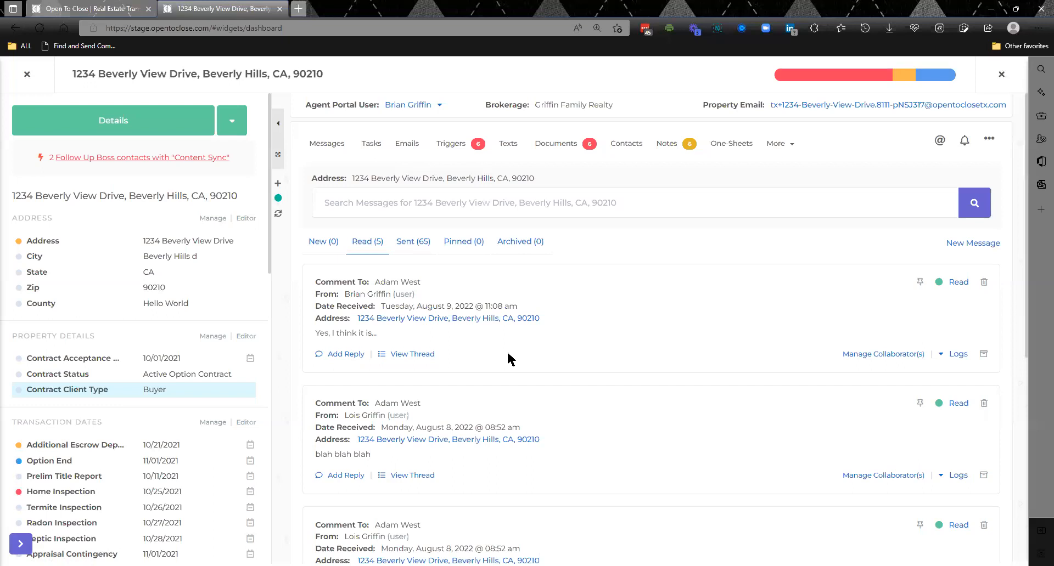
{"action": "left_click", "coordinate": [412, 355]}
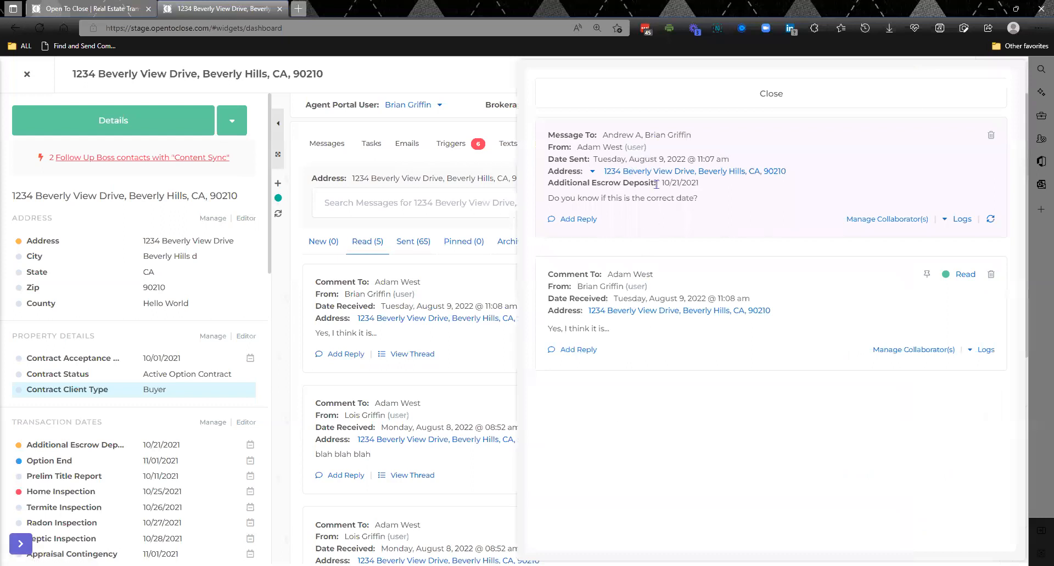
{"action": "left_click", "coordinate": [701, 100]}
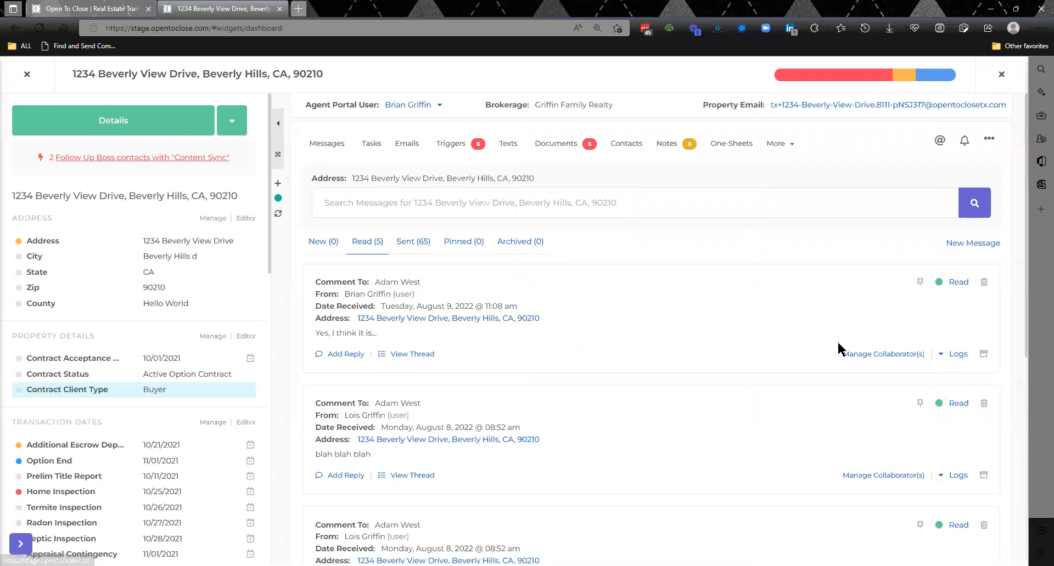
- Review the available collaborators and the logs of the first read message
{"action": "left_click", "coordinate": [906, 356]}
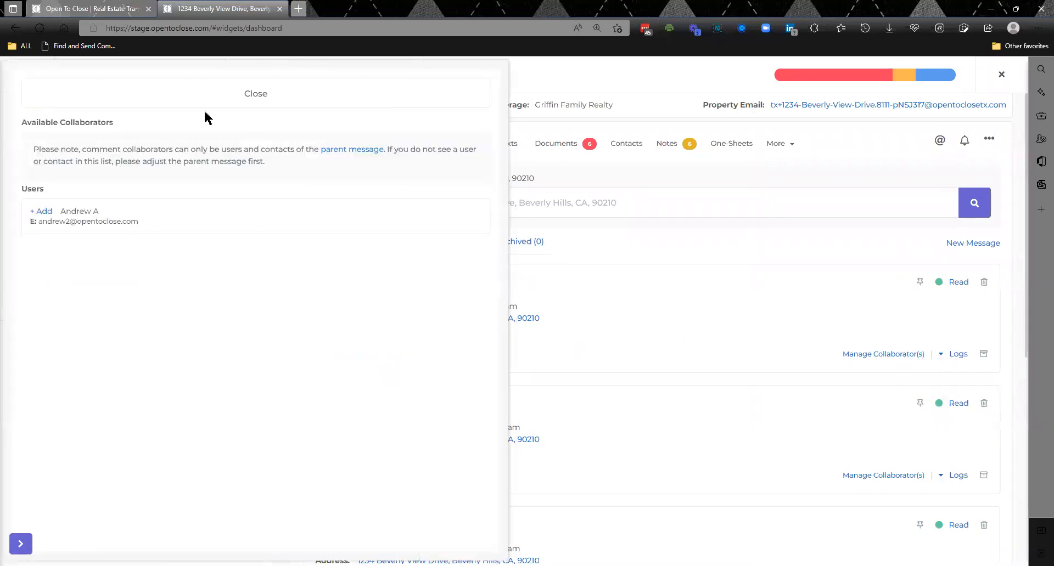
{"action": "left_click", "coordinate": [239, 97]}
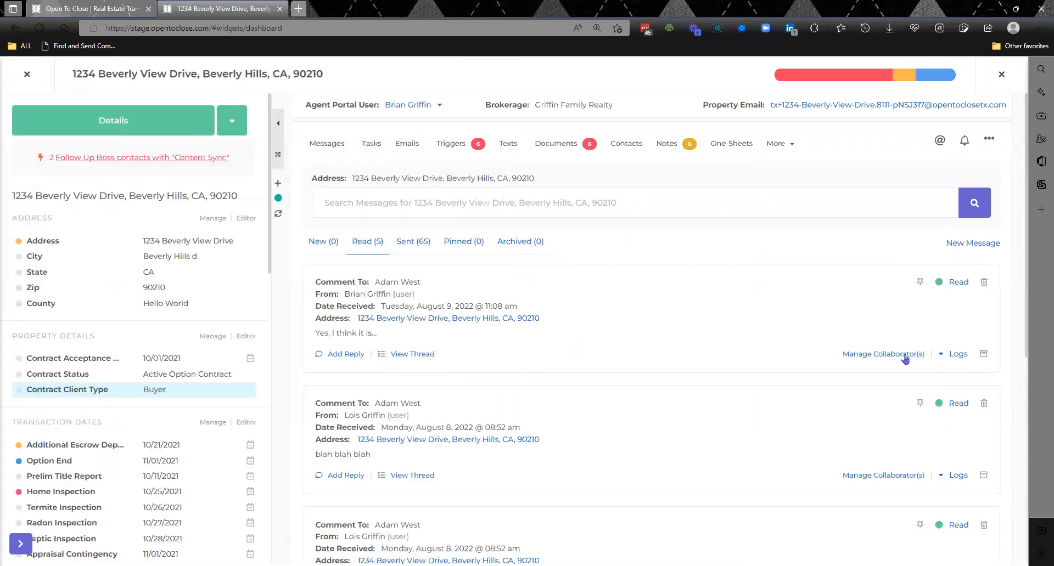
{"action": "left_click", "coordinate": [956, 354]}
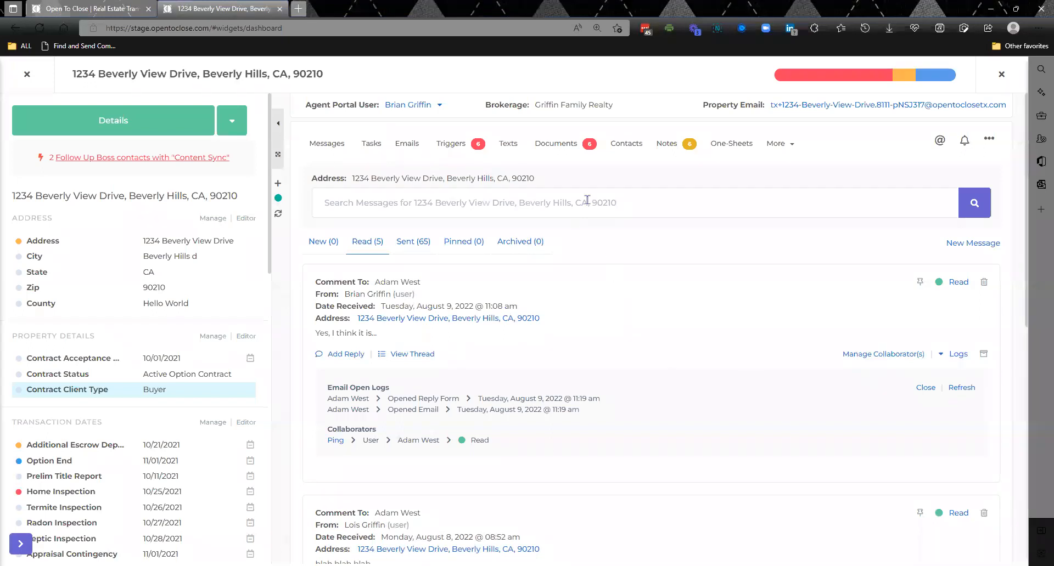
- Open the property's documents, preview one of the unapproved files and close its preview
{"action": "left_click", "coordinate": [560, 146]}
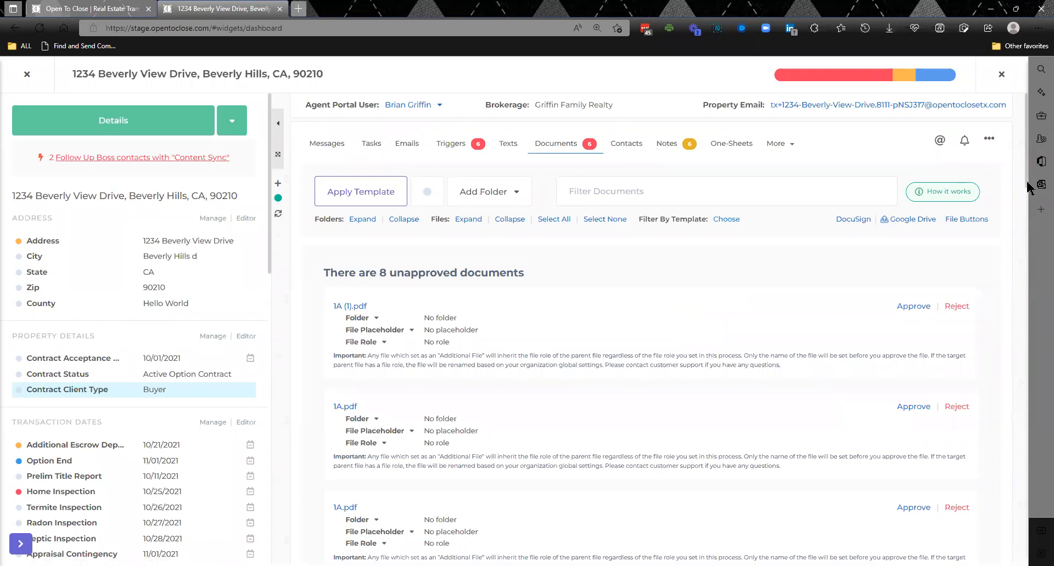
{"action": "key", "text": "ctrl+a"}
{"action": "scroll", "coordinate": [1026, 241], "scroll_direction": "down", "scroll_amount": 5}
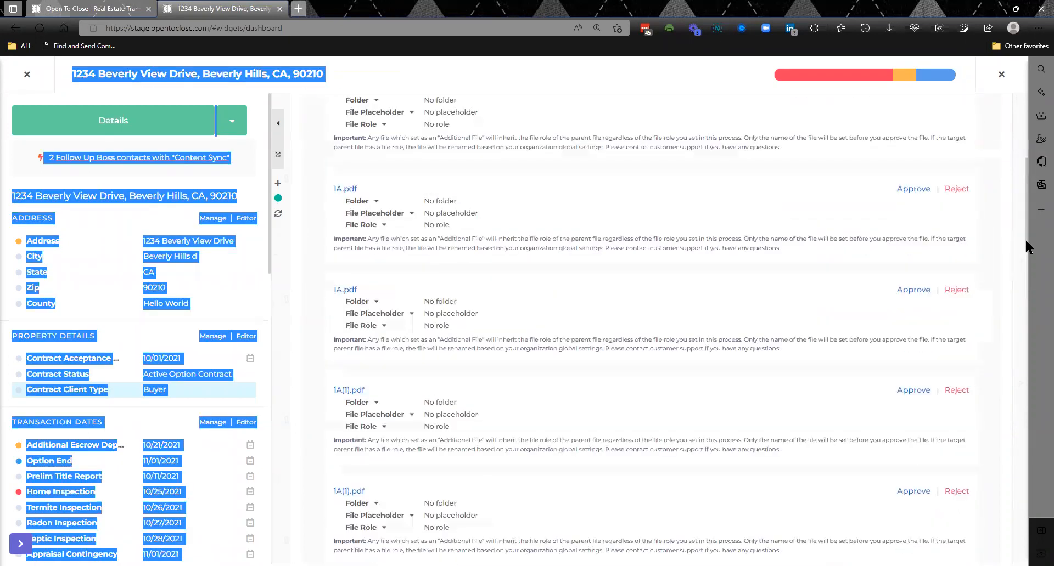
{"action": "left_click", "coordinate": [810, 298]}
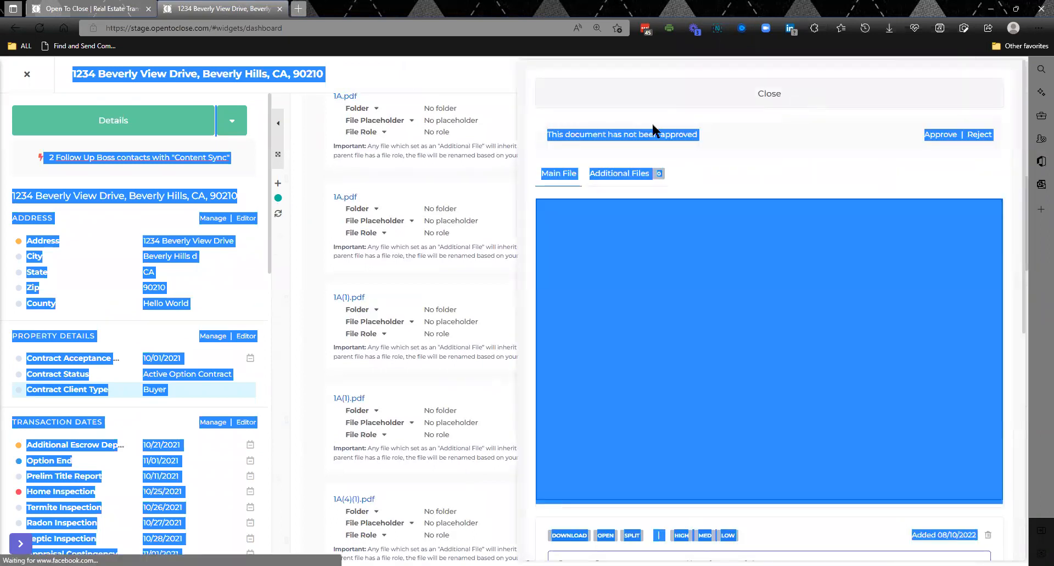
{"action": "left_click", "coordinate": [279, 338]}
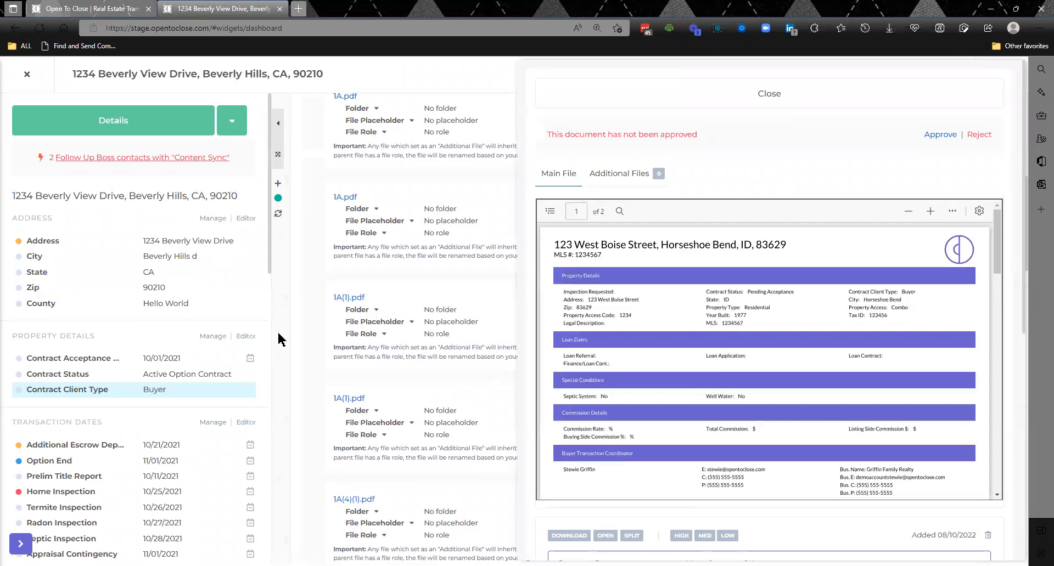
{"action": "left_click", "coordinate": [630, 102]}
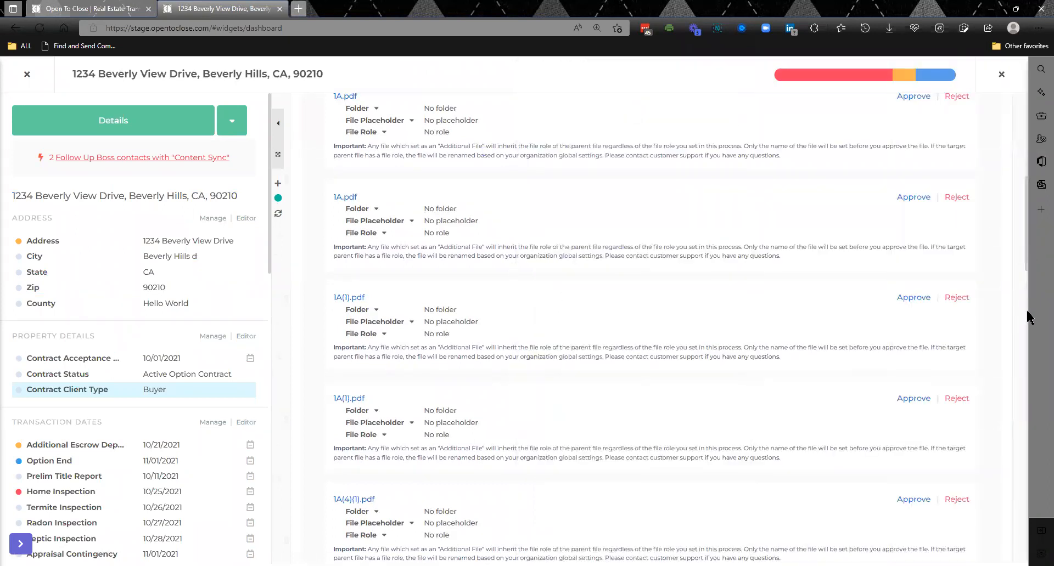
- Start a DocuSign envelope from the Addendum #1 fe, Counter Offer #1 fe and Purchase Contract fe files in Contract Documents
{"action": "scroll", "coordinate": [1028, 322], "scroll_direction": "down", "scroll_amount": 5}
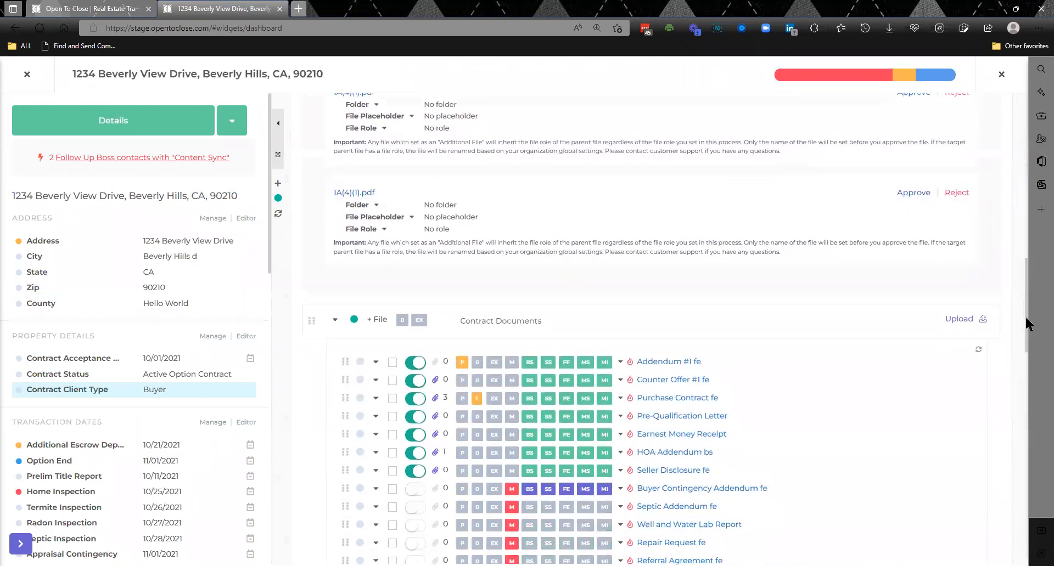
{"action": "left_click", "coordinate": [393, 363]}
{"action": "left_click", "coordinate": [392, 380]}
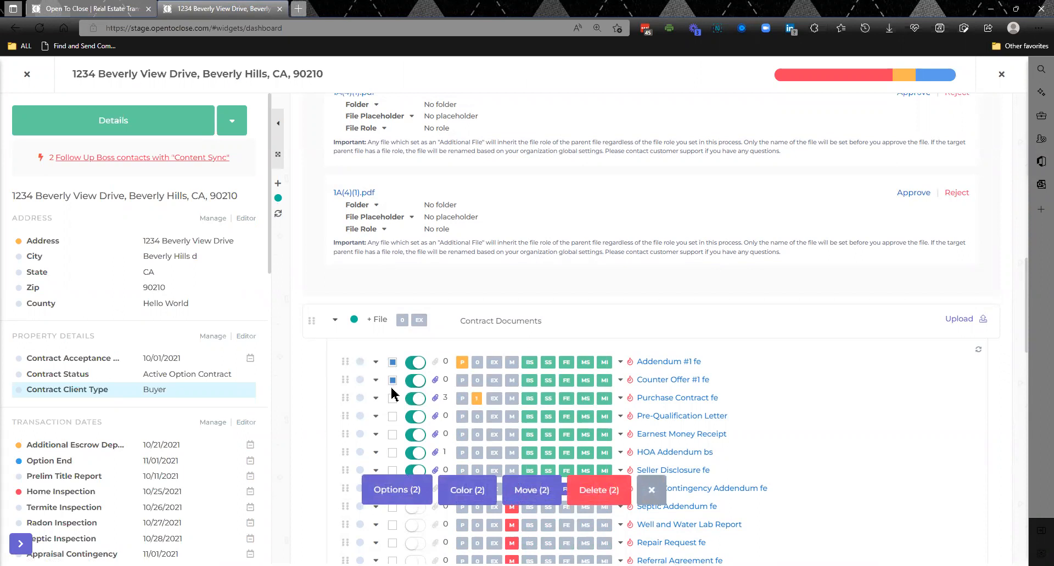
{"action": "left_click", "coordinate": [392, 399]}
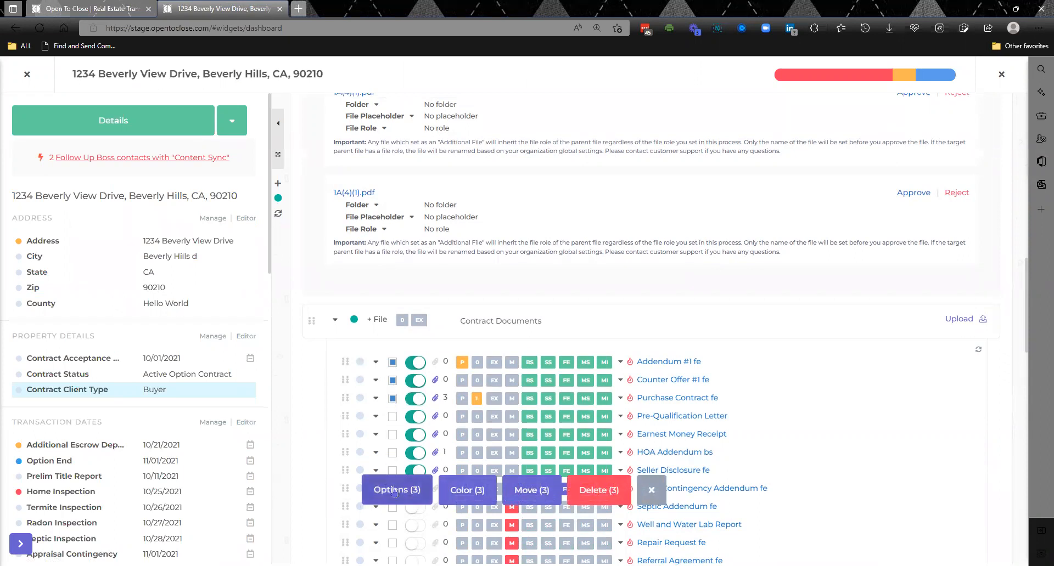
{"action": "left_click", "coordinate": [393, 489]}
{"action": "left_click", "coordinate": [404, 431]}
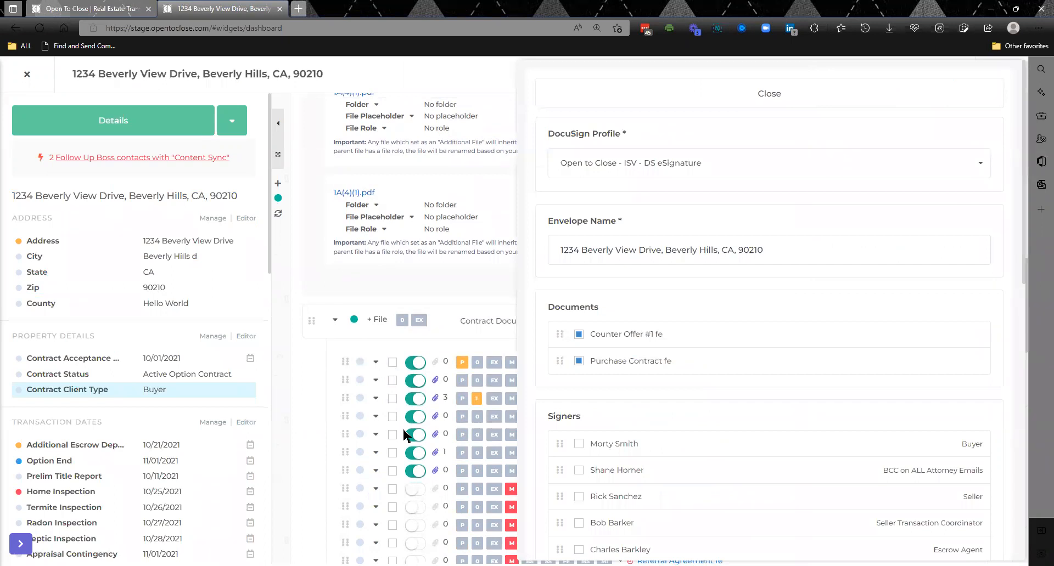
- Check the DocuSign profile choices and try adding "Disclosure" before the address in the envelope name, removing the prefix again
{"action": "left_click", "coordinate": [750, 169]}
{"action": "left_click", "coordinate": [748, 169]}
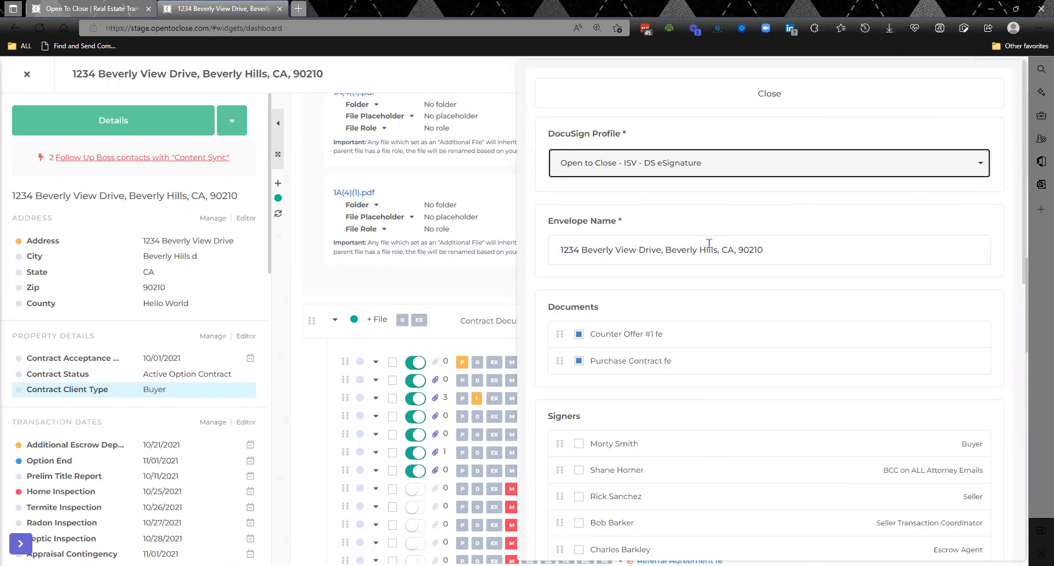
{"action": "left_click", "coordinate": [559, 247]}
{"action": "type", "text": "Disclosure"}
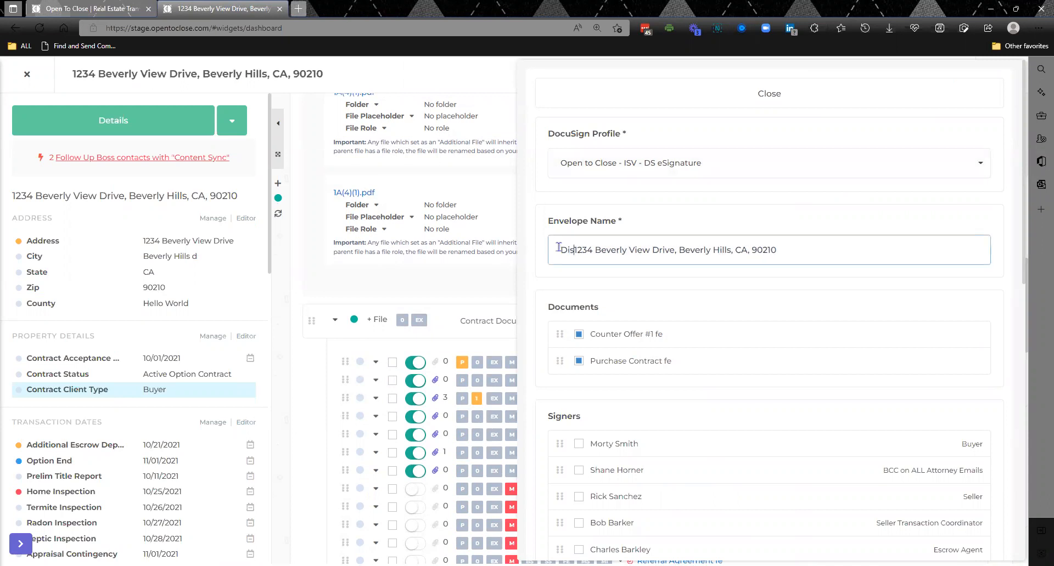
{"action": "key", "text": "BackSpace"}
{"action": "key", "text": "BackSpace"}
{"action": "key", "text": "BackSpace"}
{"action": "key", "text": "BackSpace"}
{"action": "key", "text": "BackSpace"}
{"action": "key", "text": "BackSpace"}
{"action": "key", "text": "BackSpace"}
{"action": "key", "text": "BackSpace"}
{"action": "key", "text": "BackSpace"}
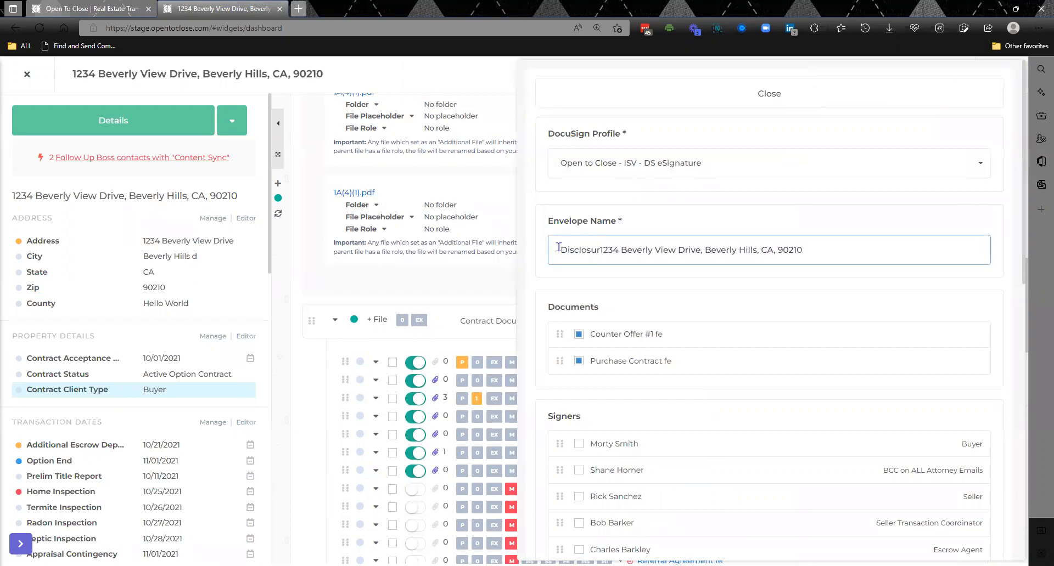
{"action": "key", "text": "BackSpace"}
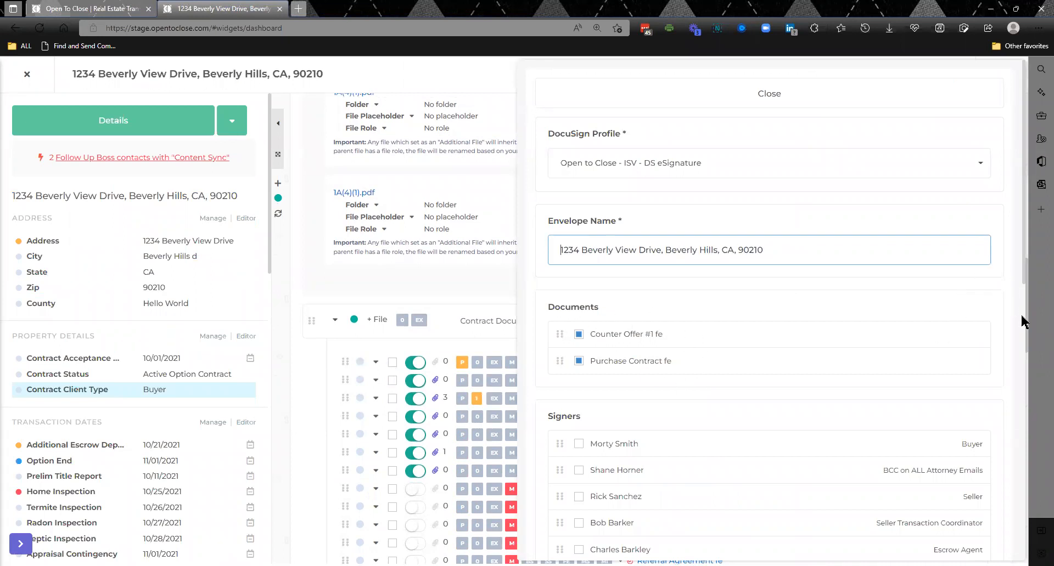
- Mark the first, sixth and eighth contacts in the envelope's signer list, all buyers, as signers
{"action": "left_click_drag", "start_coordinate": [1026, 323], "coordinate": [1025, 357]}
{"action": "left_click_drag", "start_coordinate": [1025, 282], "coordinate": [1022, 432]}
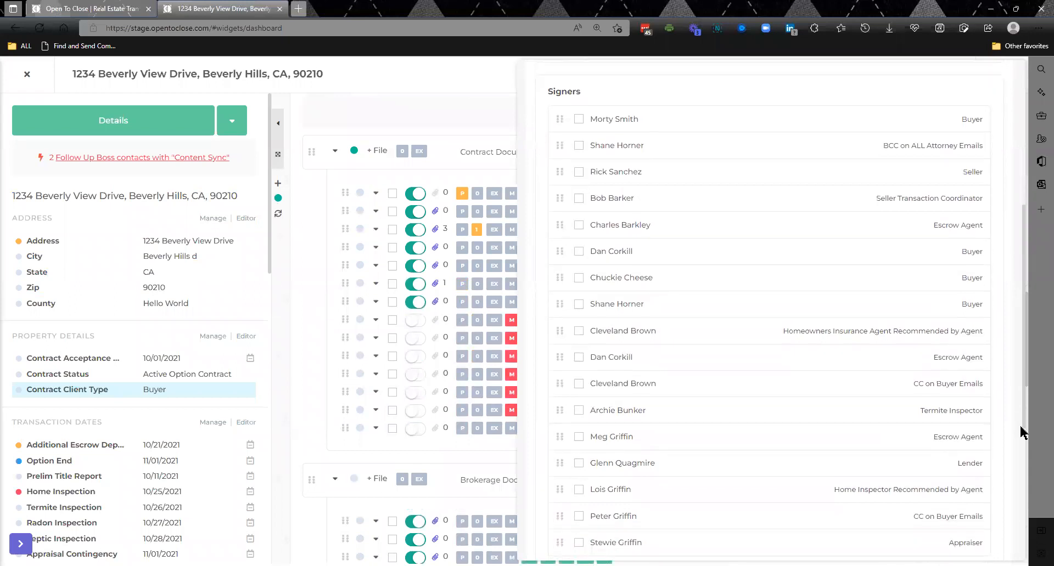
{"action": "left_click", "coordinate": [578, 119]}
{"action": "left_click", "coordinate": [580, 254]}
{"action": "left_click", "coordinate": [579, 305]}
- Try automatic reminders with 2 days before the first reminder, clear the day counts and turn the reminders off
{"action": "left_click_drag", "start_coordinate": [1023, 431], "coordinate": [1022, 516]}
{"action": "scroll", "coordinate": [1023, 516], "scroll_direction": "down", "scroll_amount": 1}
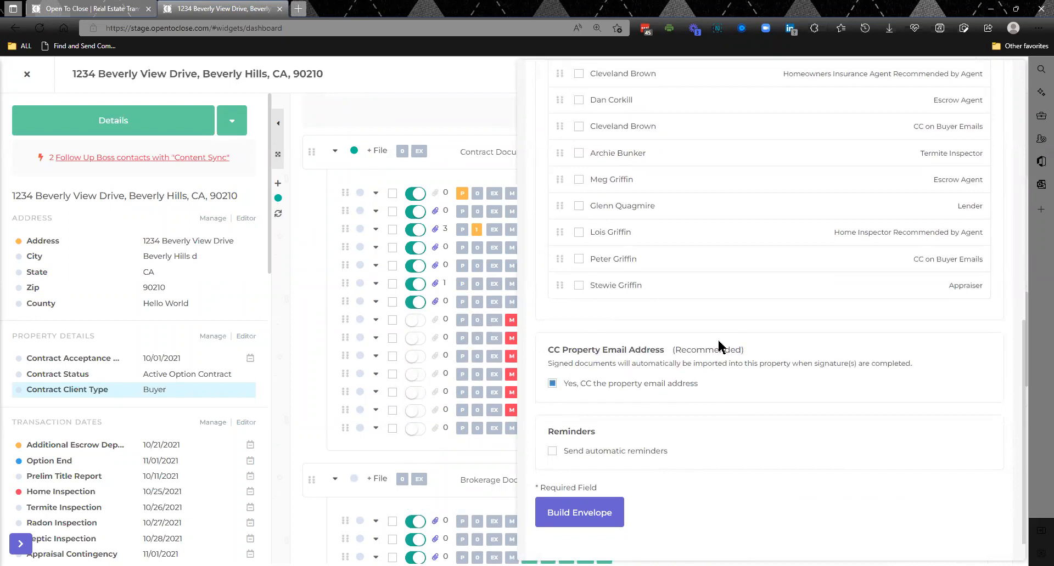
{"action": "left_click", "coordinate": [594, 455]}
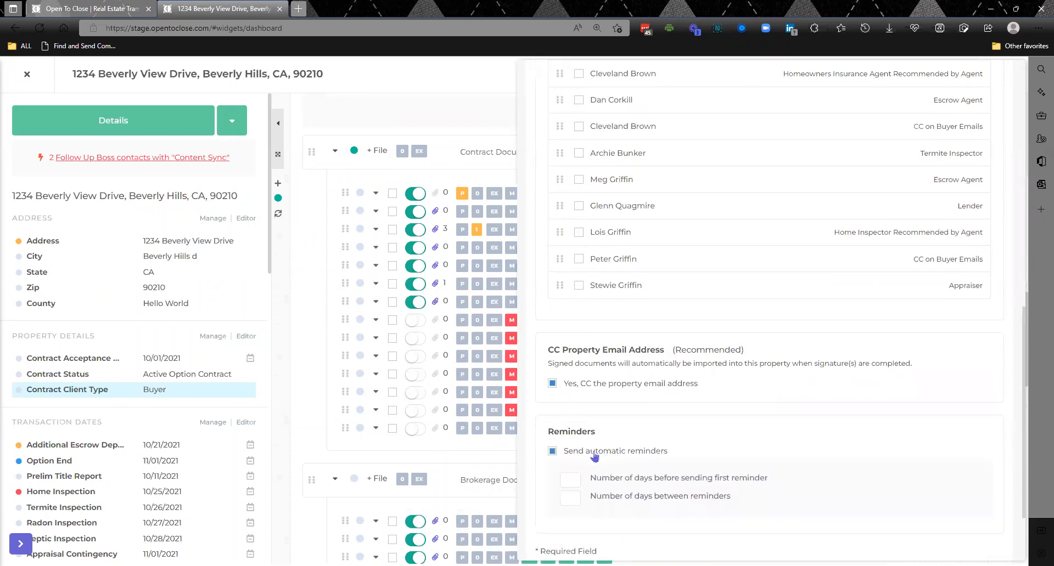
{"action": "left_click", "coordinate": [571, 481]}
{"action": "type", "text": "2"}
{"action": "left_click", "coordinate": [572, 499]}
{"action": "key", "text": "BackSpace"}
{"action": "left_click", "coordinate": [574, 480]}
{"action": "key", "text": "BackSpace"}
{"action": "left_click", "coordinate": [552, 452]}
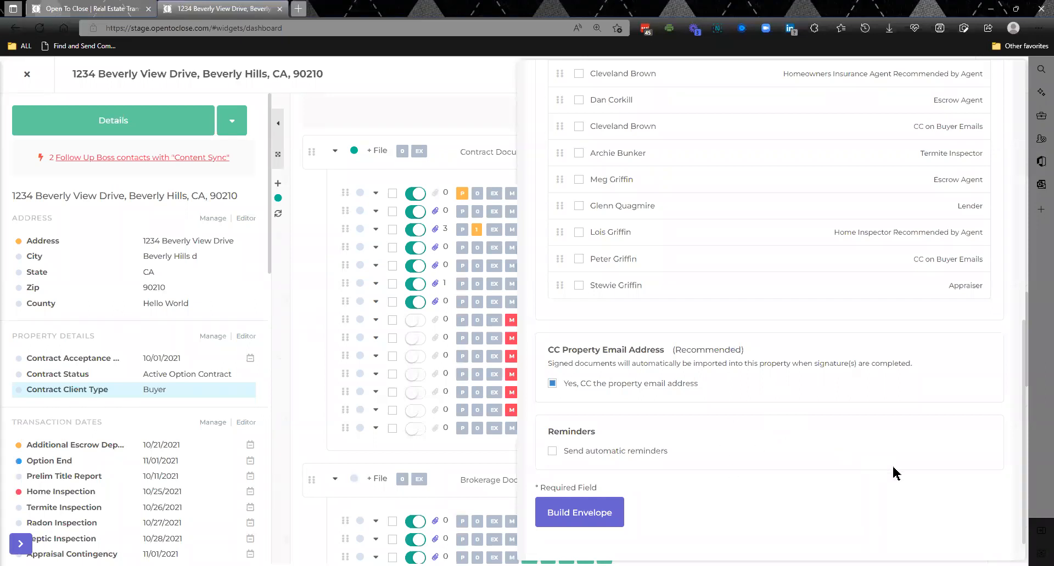
- Close the envelope setup without building it, and review the property's sent DocuSign envelopes before returning to its documents
{"action": "scroll", "coordinate": [895, 473], "scroll_direction": "up", "scroll_amount": 10}
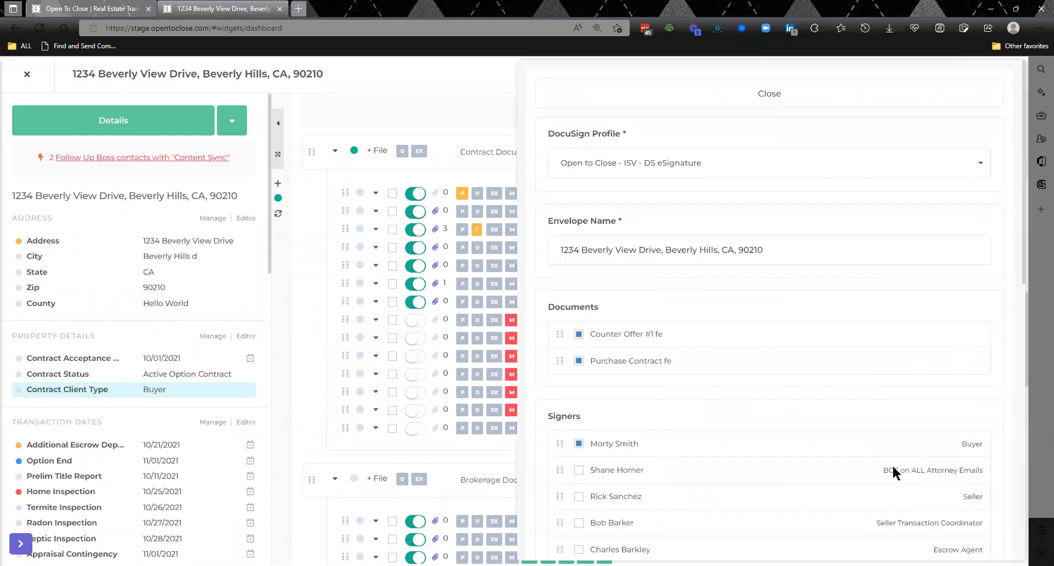
{"action": "left_click", "coordinate": [836, 107]}
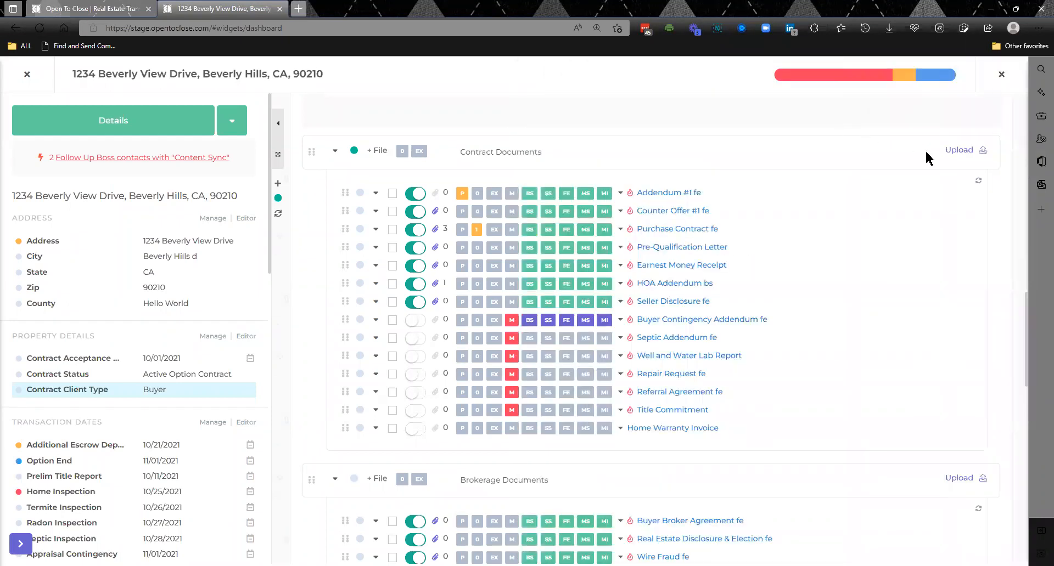
{"action": "scroll", "coordinate": [876, 203], "scroll_direction": "up", "scroll_amount": 15}
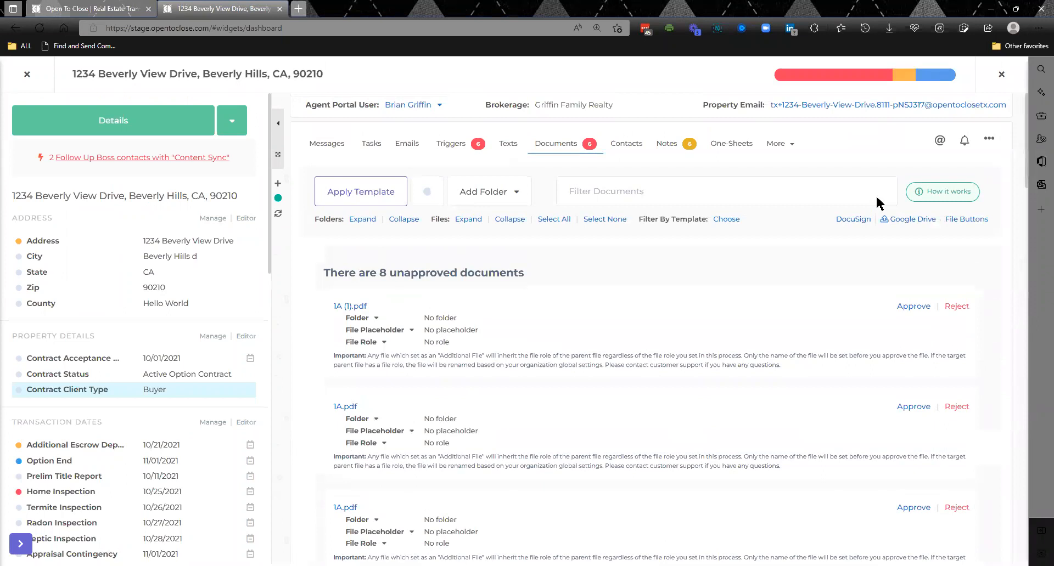
{"action": "left_click", "coordinate": [854, 219]}
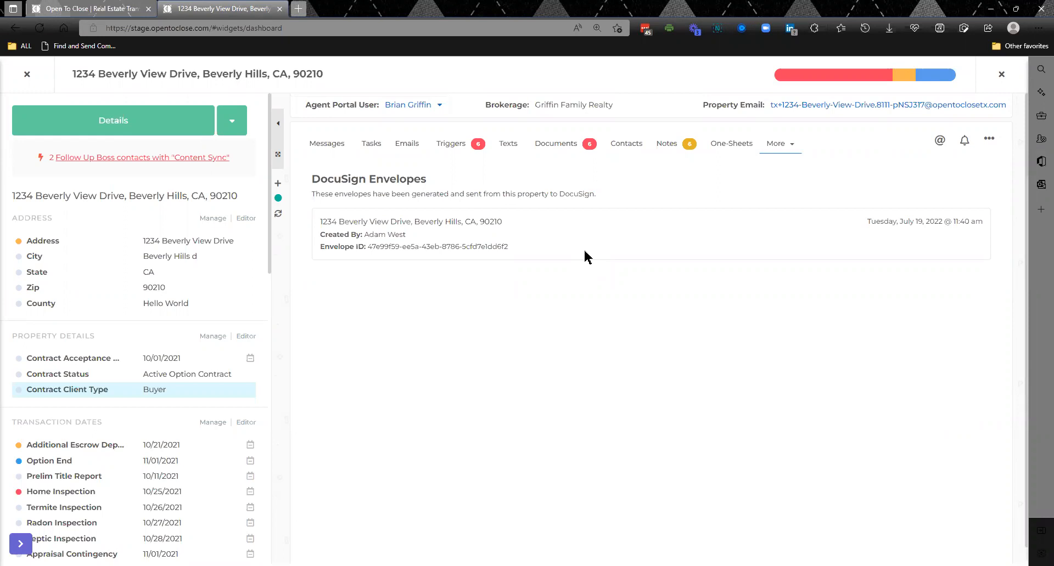
{"action": "left_click", "coordinate": [563, 144]}
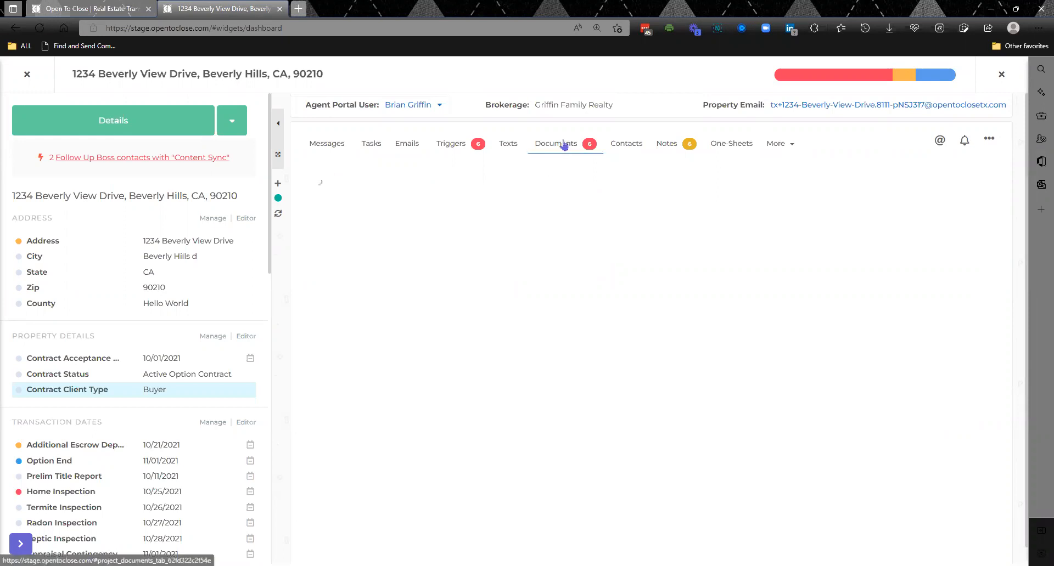
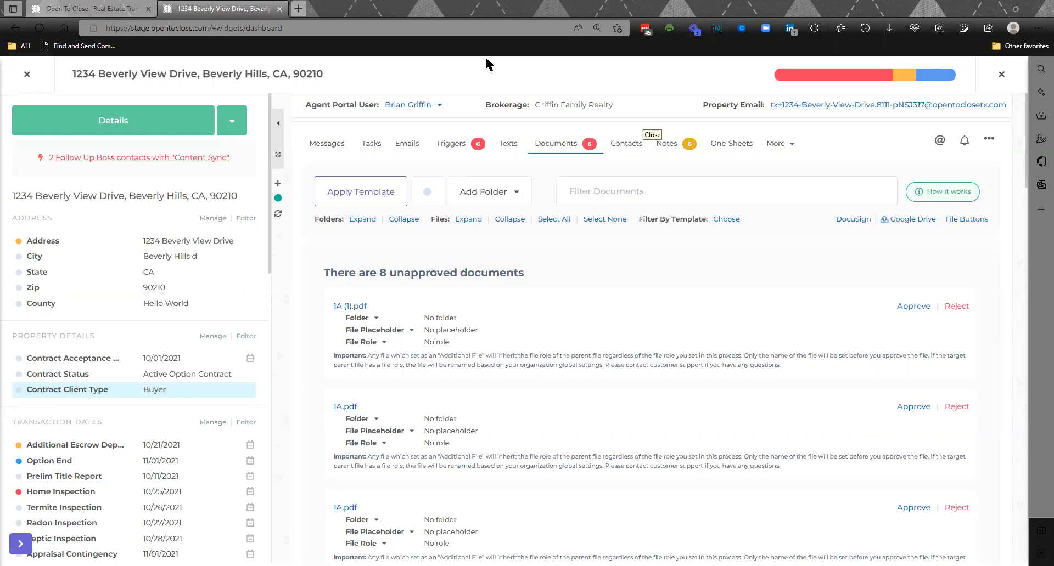
- Leave the property and review the SkySlope search form for importing a property, closing it without searching
{"action": "left_click", "coordinate": [783, 147]}
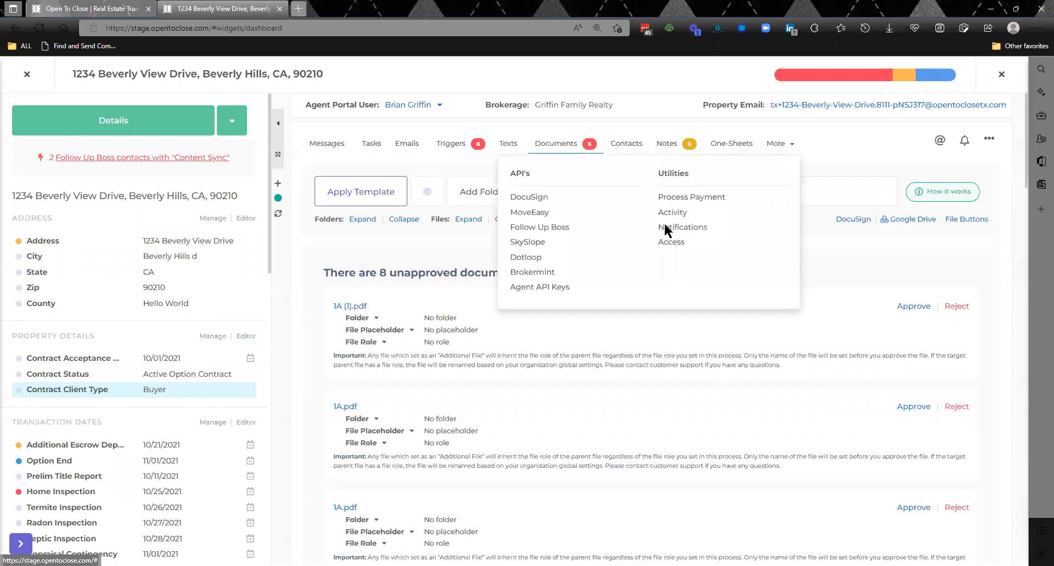
{"action": "left_click", "coordinate": [31, 77]}
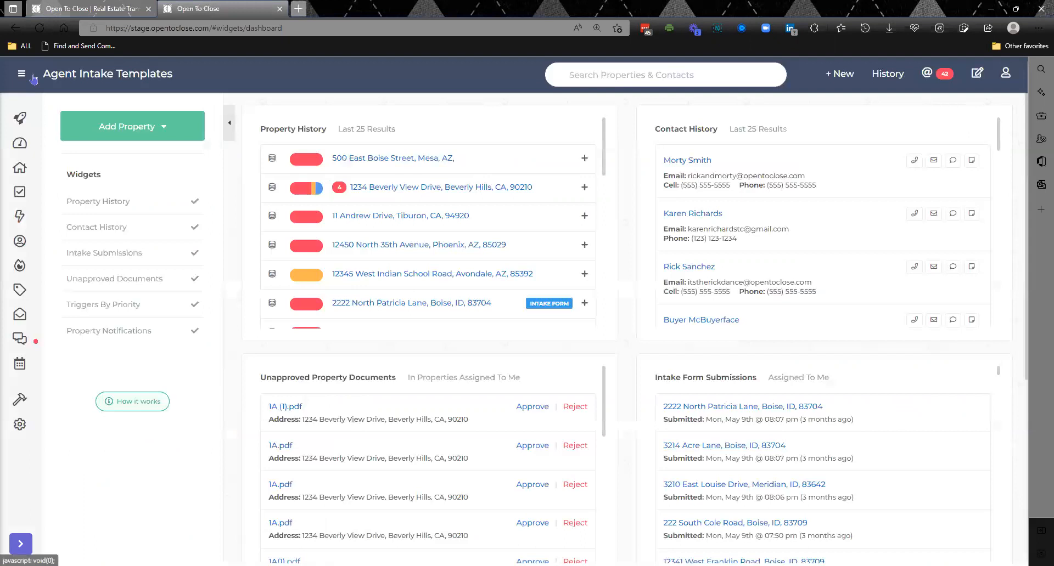
{"action": "left_click", "coordinate": [125, 123]}
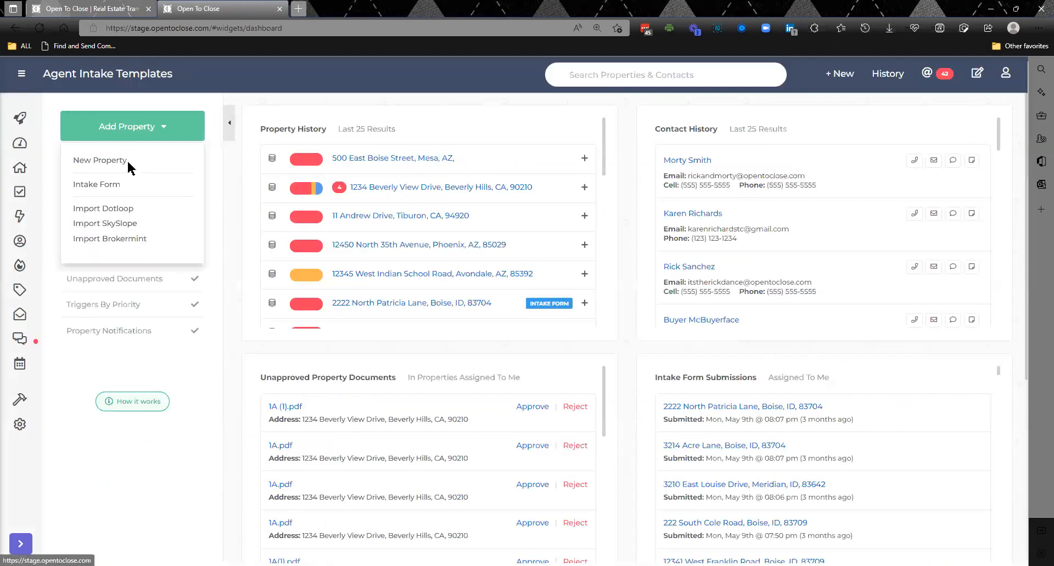
{"action": "left_click", "coordinate": [132, 225]}
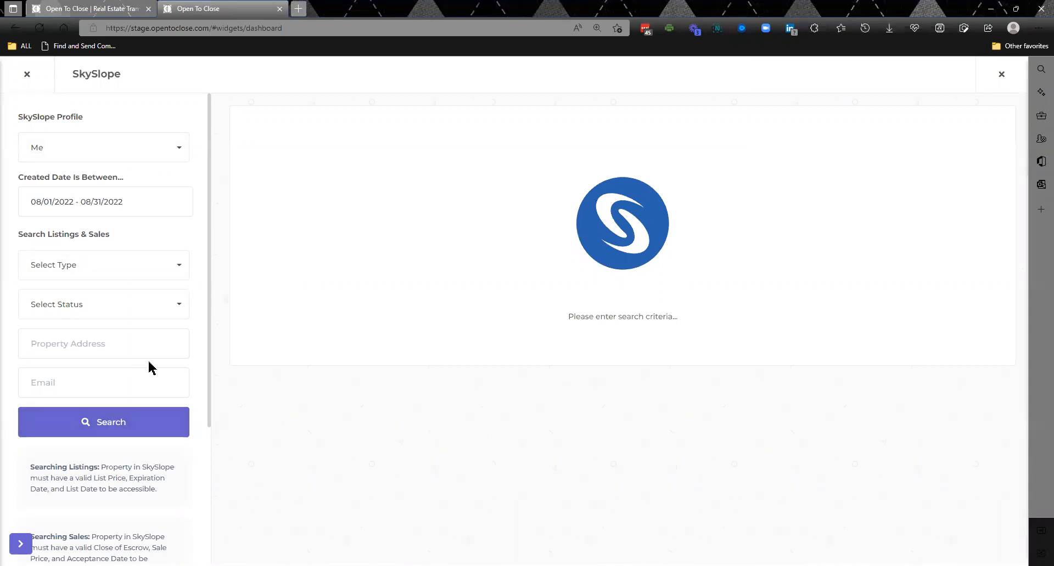
{"action": "left_click", "coordinate": [29, 76]}
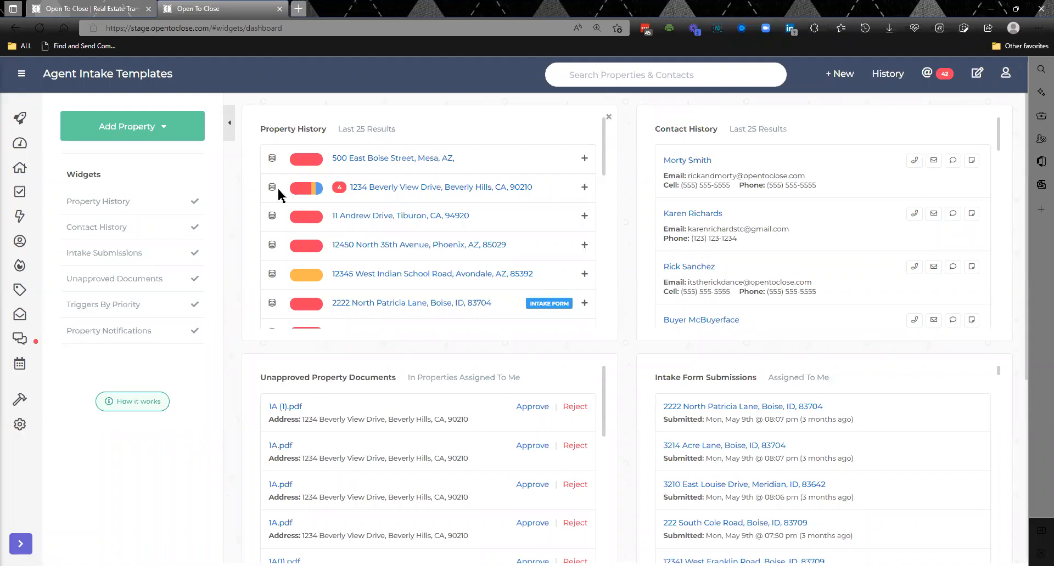
- Review the SkySlope link and export options and the documents of the Beverly Hills property, and return to the dashboard
{"action": "left_click", "coordinate": [386, 191]}
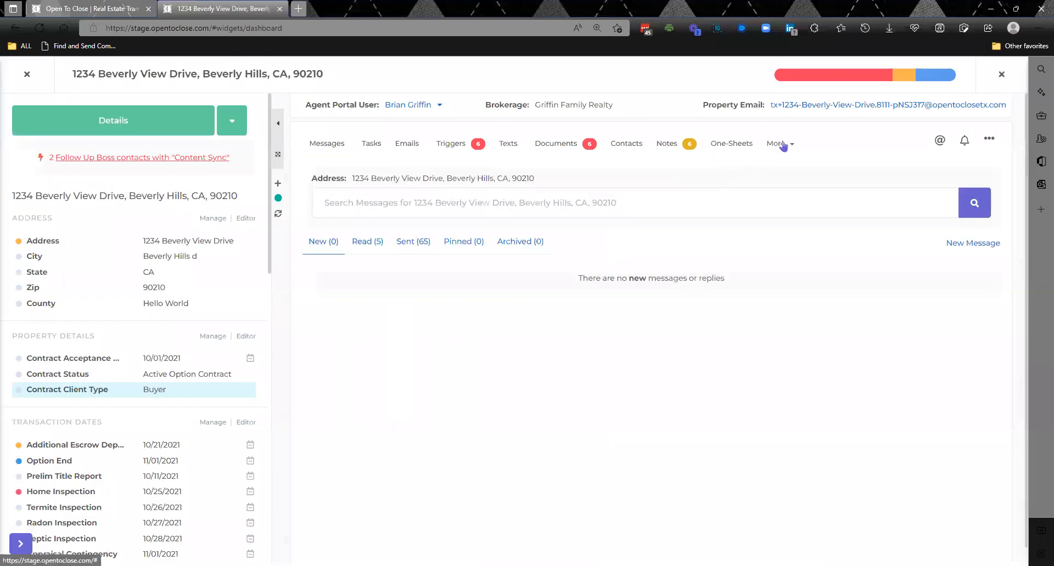
{"action": "left_click", "coordinate": [783, 145]}
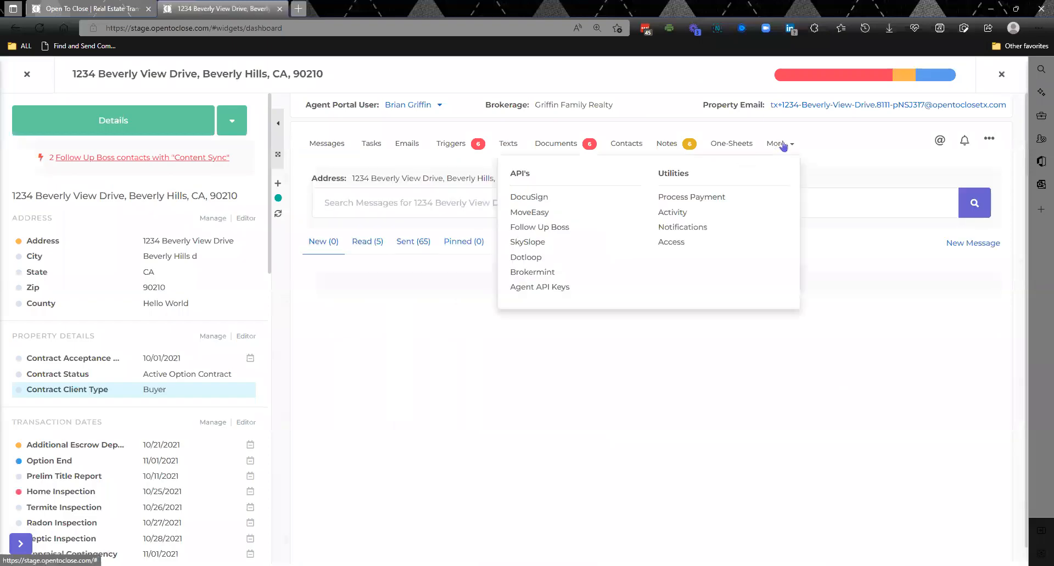
{"action": "left_click", "coordinate": [528, 245]}
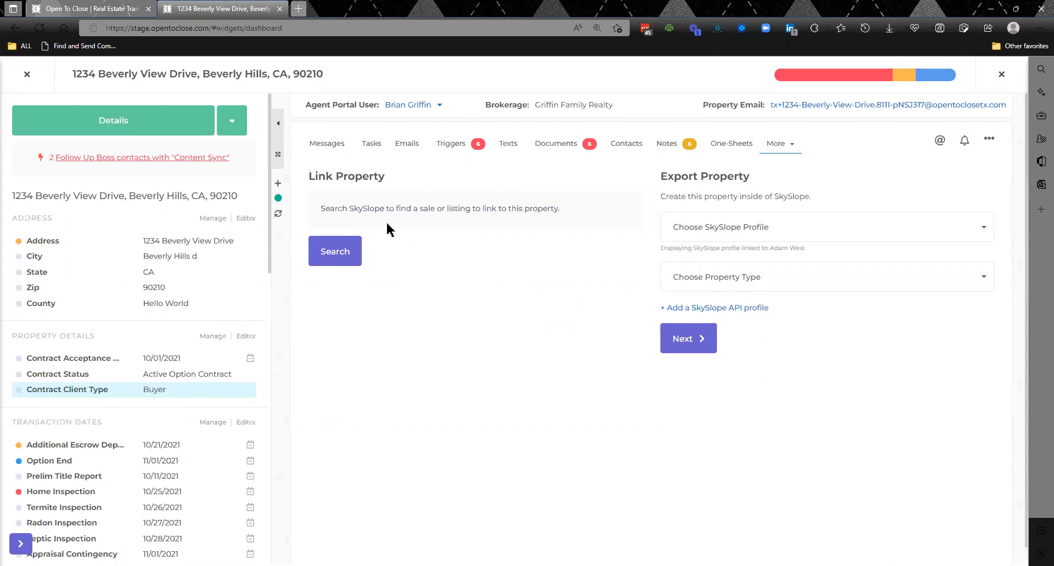
{"action": "left_click", "coordinate": [563, 146]}
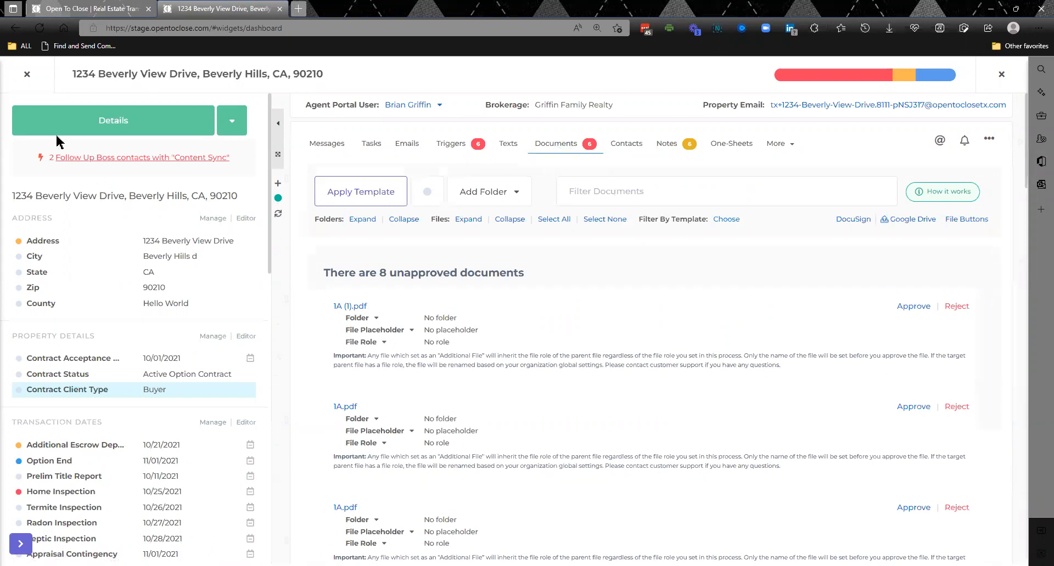
{"action": "left_click", "coordinate": [28, 76]}
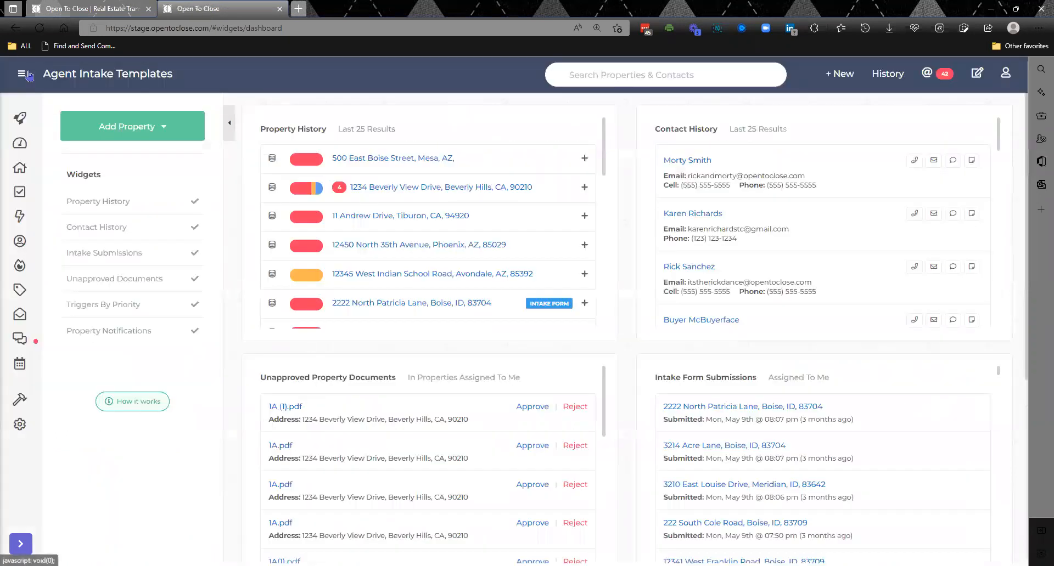
- Review the API field map templates in the template editor and return to the dashboard
{"action": "left_click", "coordinate": [18, 403]}
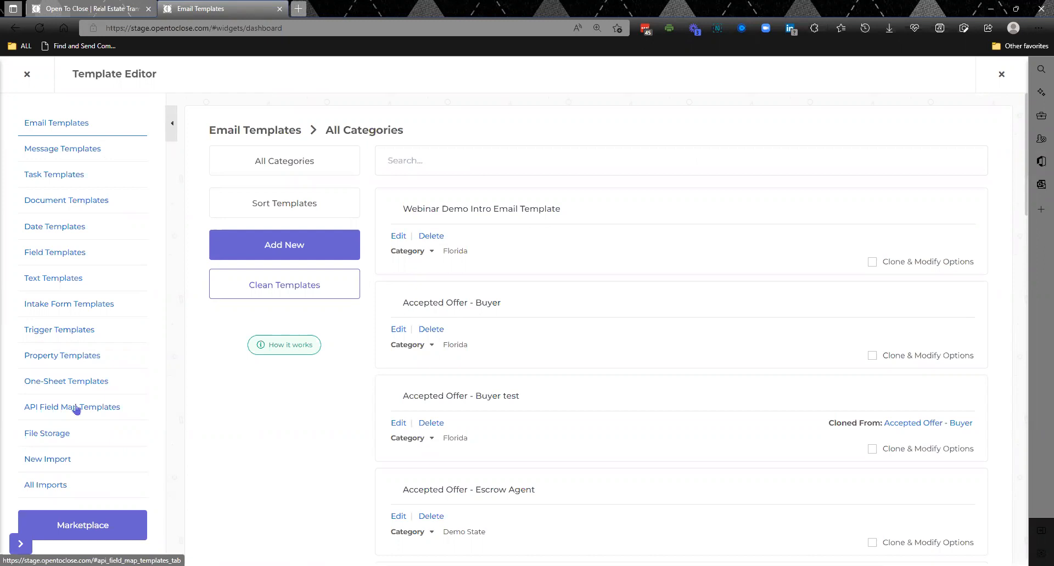
{"action": "left_click", "coordinate": [76, 409]}
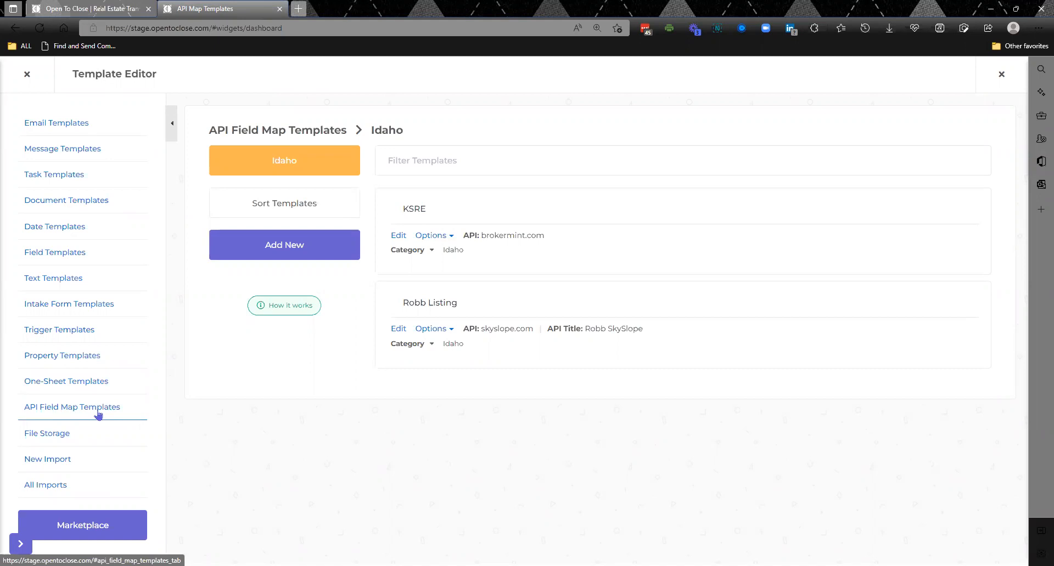
{"action": "left_click", "coordinate": [27, 74]}
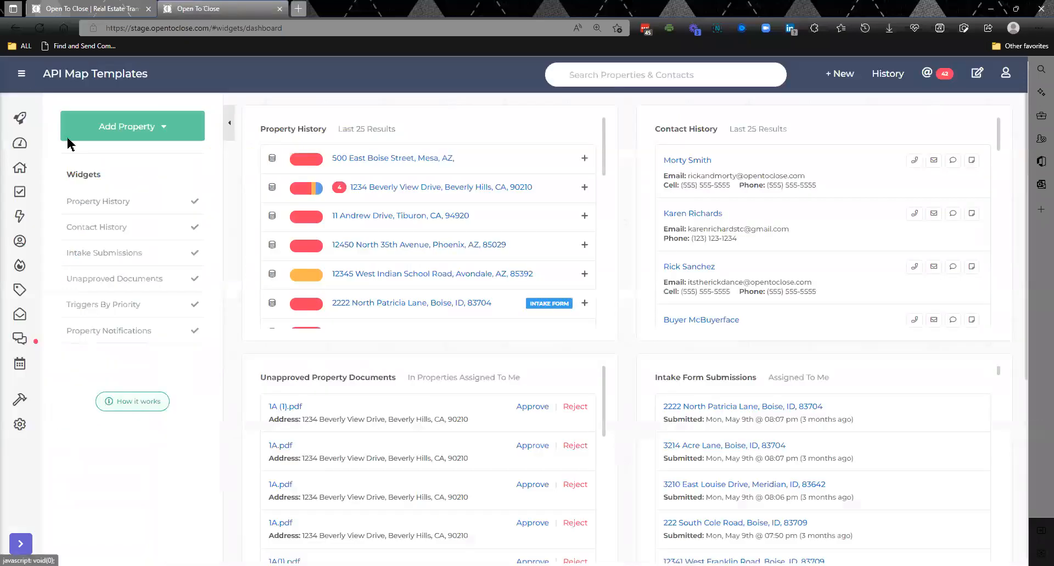
- Reopen the API field map templates and check the Skyslope profile choices for a new field map, cancelling without creating it
{"action": "mouse_move", "coordinate": [17, 409]}
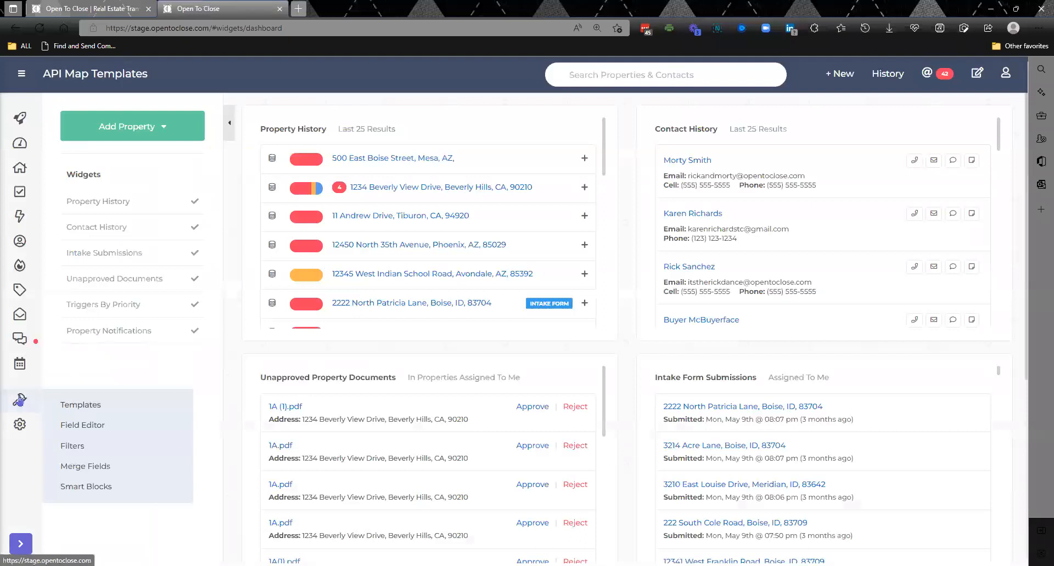
{"action": "left_click", "coordinate": [70, 404]}
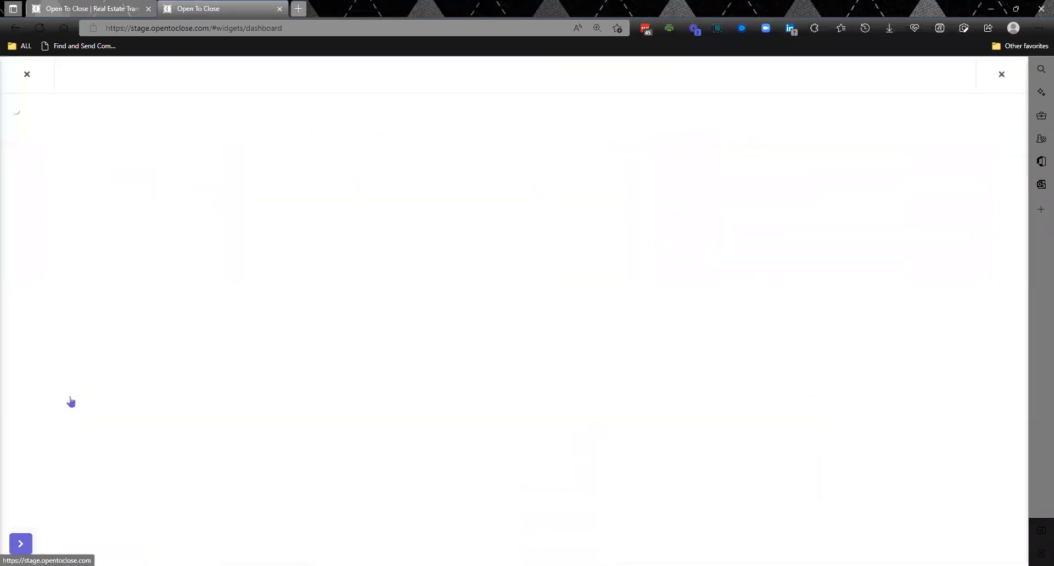
{"action": "left_click", "coordinate": [76, 413]}
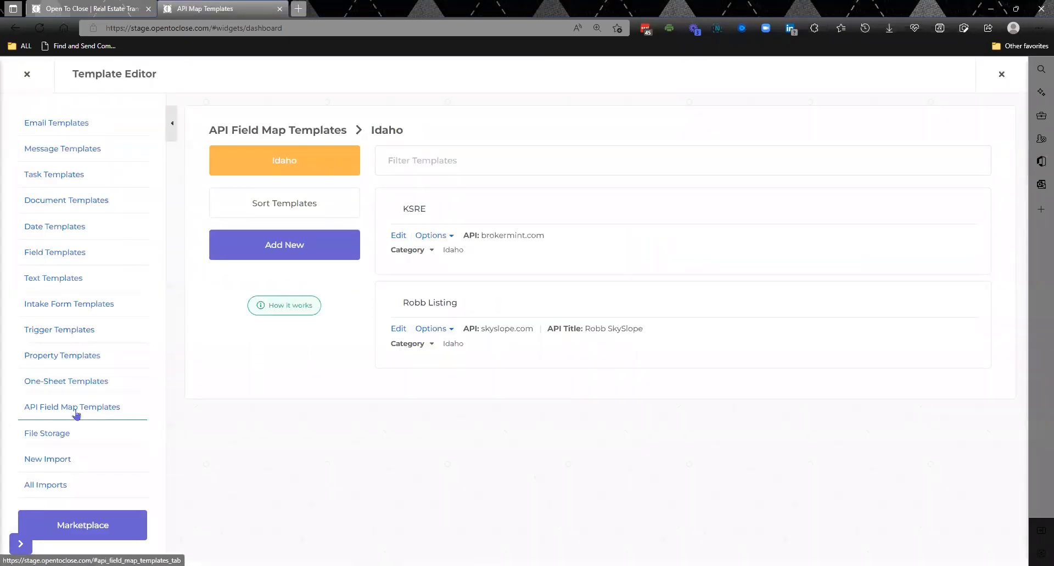
{"action": "left_click", "coordinate": [266, 250]}
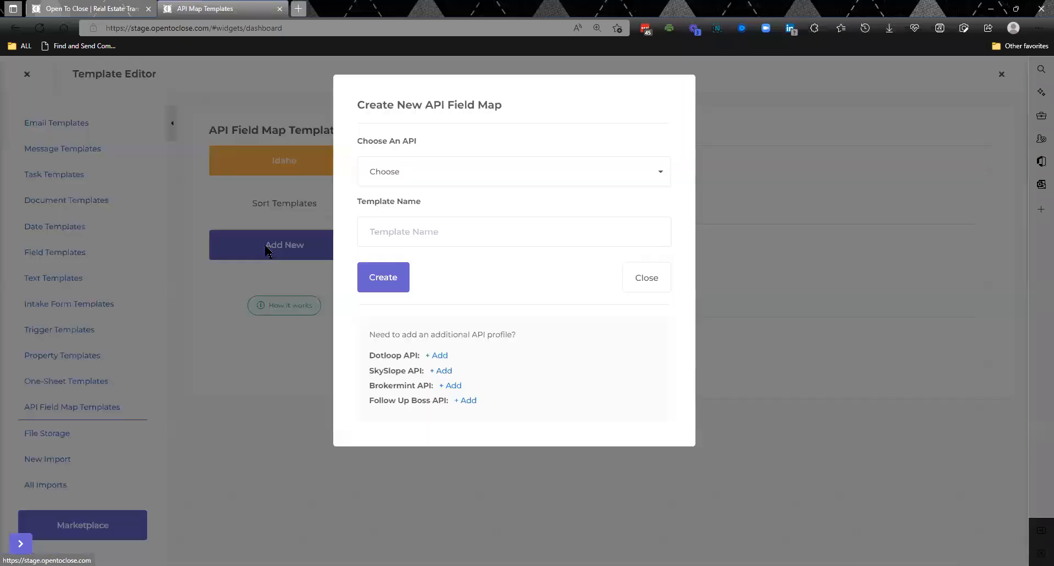
{"action": "left_click", "coordinate": [443, 180]}
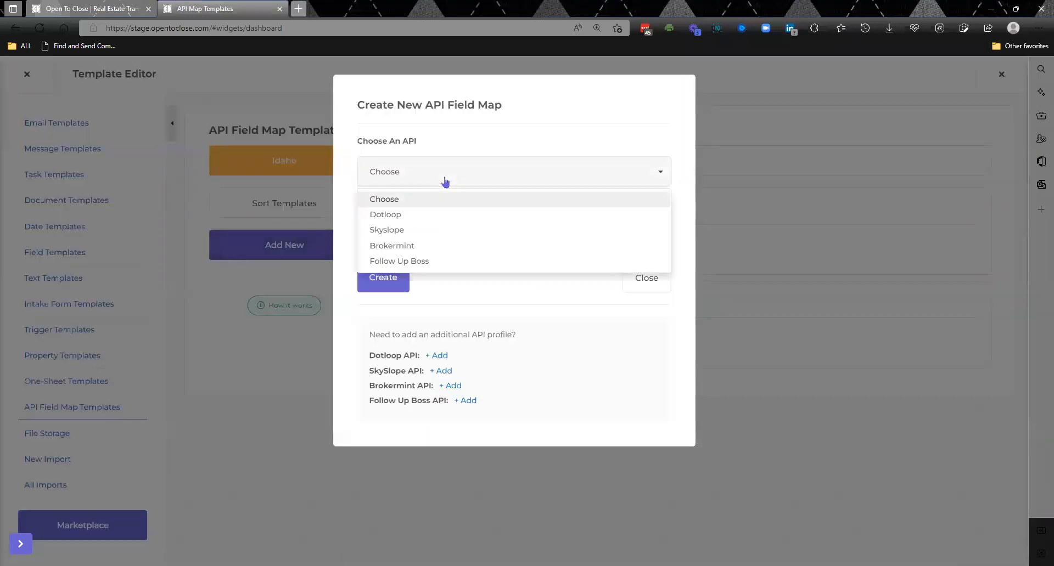
{"action": "left_click", "coordinate": [399, 230]}
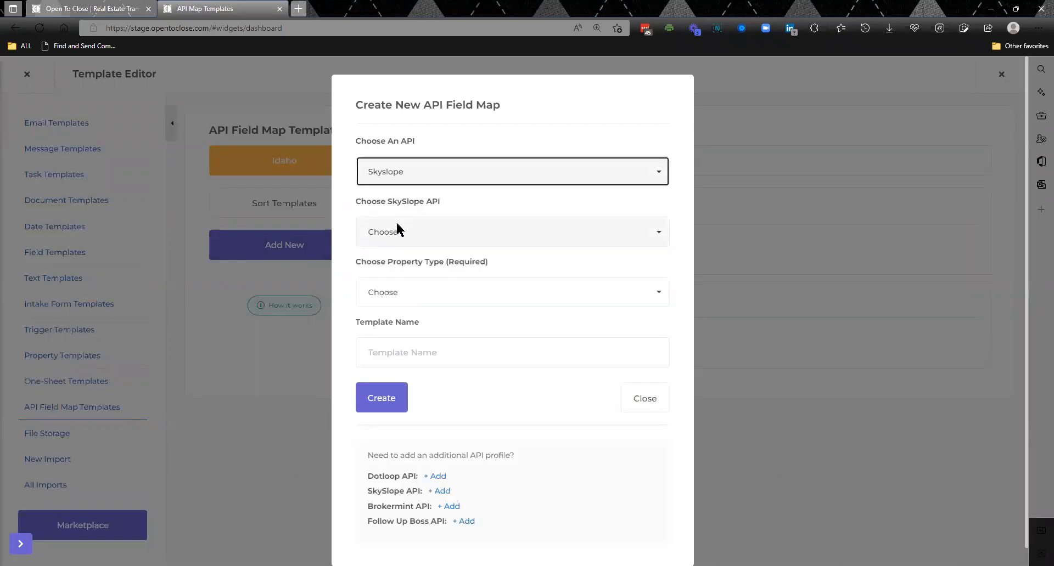
{"action": "left_click", "coordinate": [450, 238]}
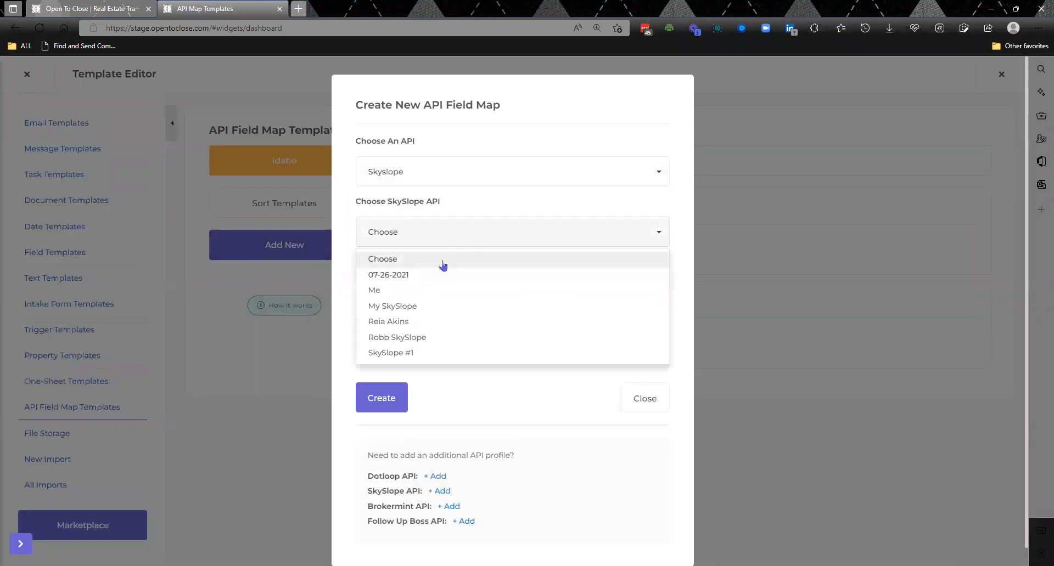
{"action": "left_click", "coordinate": [503, 244]}
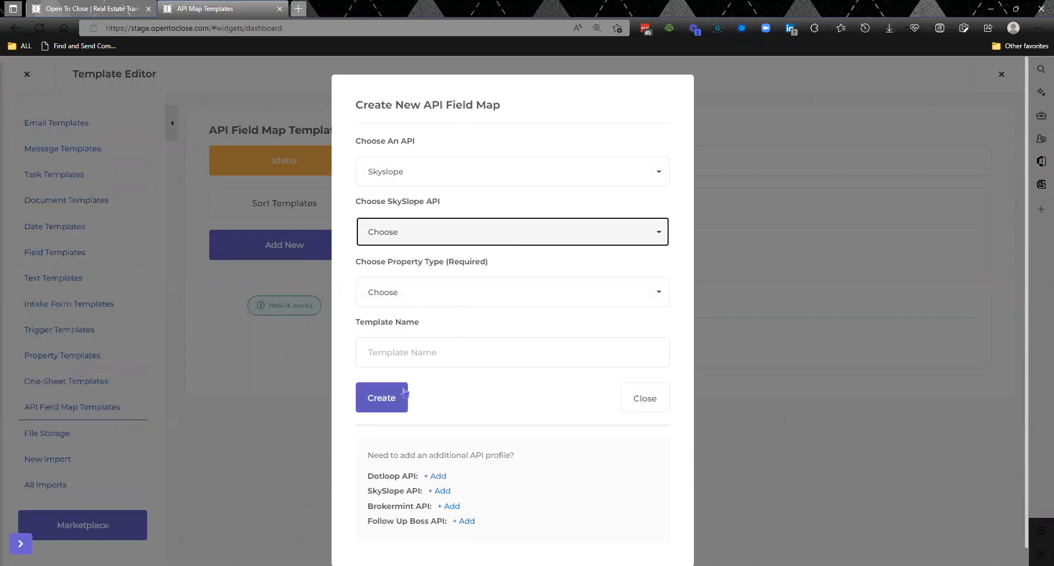
{"action": "left_click", "coordinate": [295, 412]}
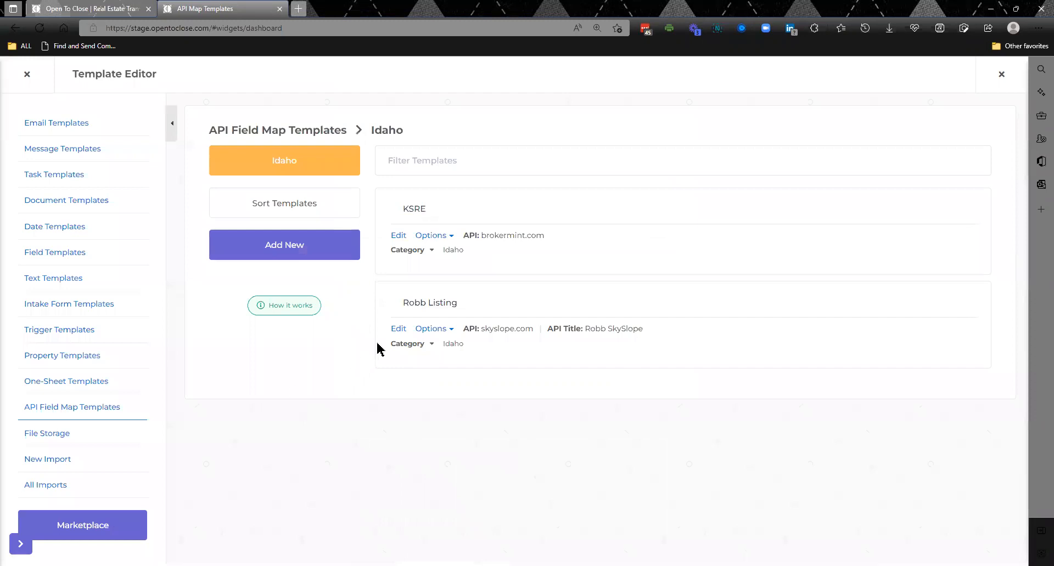
- Look into the KSRE field map and switch the API field map list from the Idaho category to all categories
{"action": "left_click", "coordinate": [403, 236]}
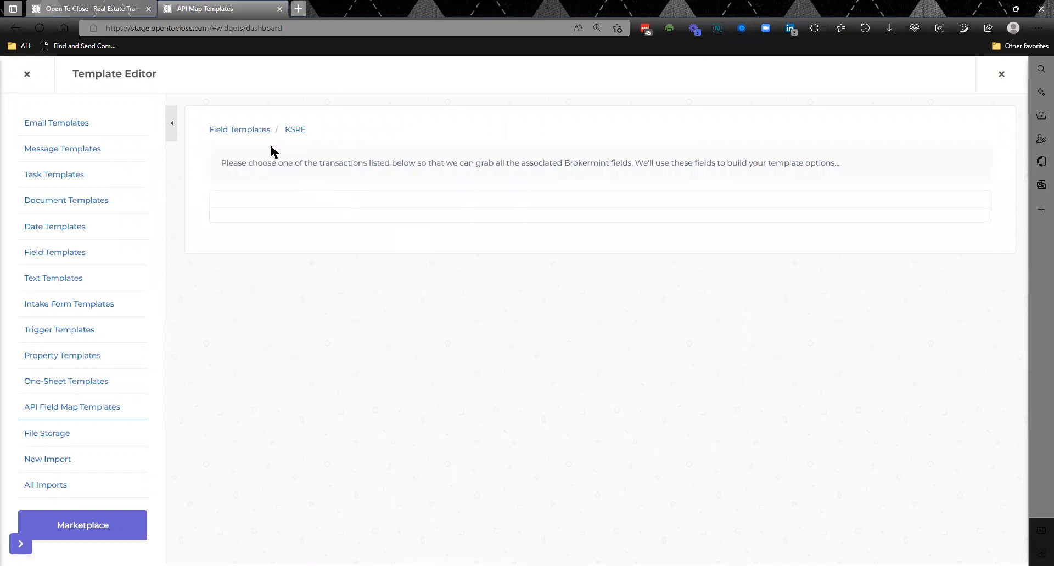
{"action": "left_click", "coordinate": [248, 130]}
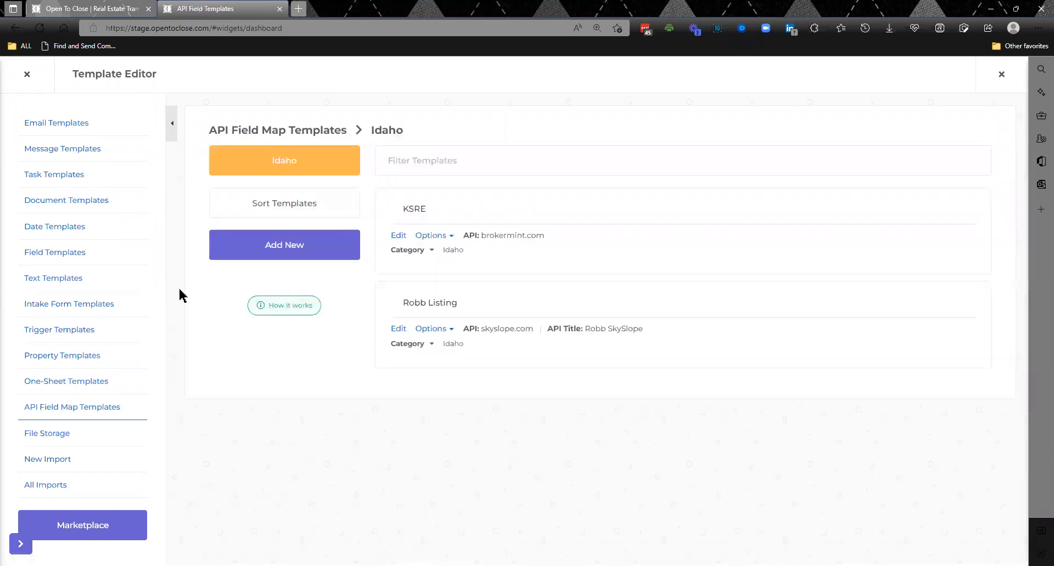
{"action": "left_click", "coordinate": [316, 164]}
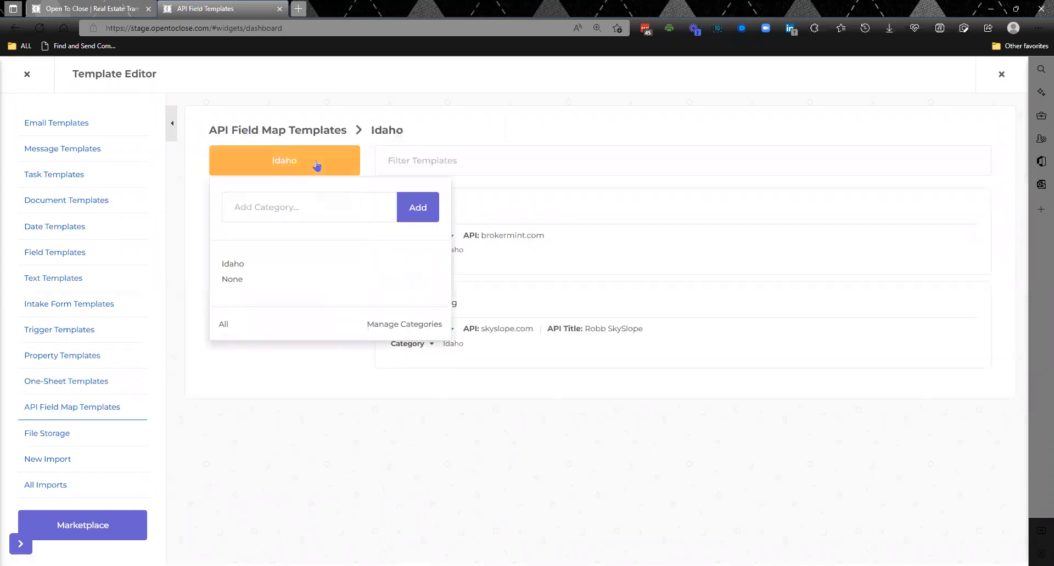
{"action": "left_click", "coordinate": [225, 324]}
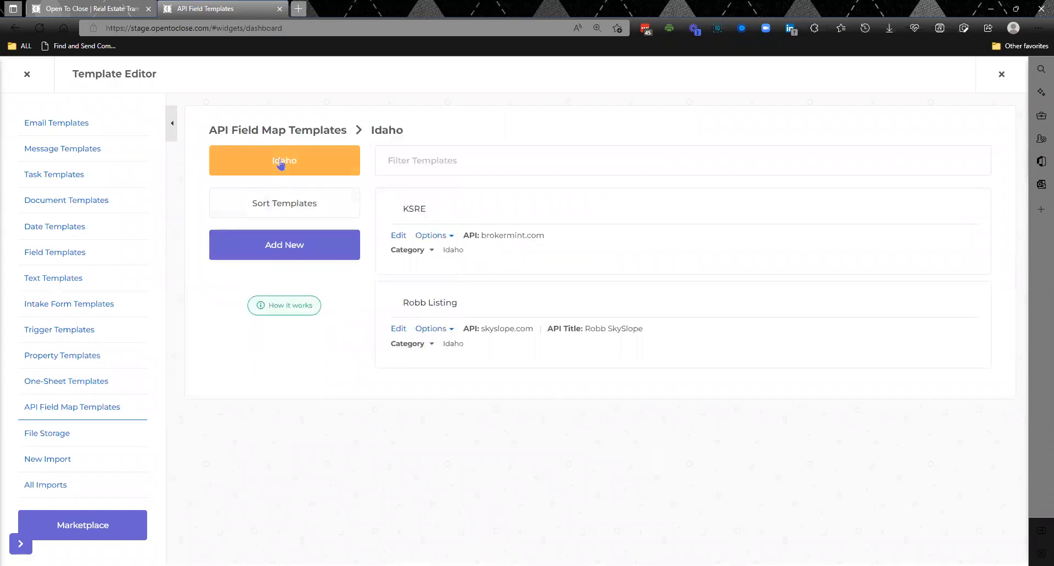
{"action": "left_click", "coordinate": [281, 165]}
{"action": "left_click", "coordinate": [224, 323]}
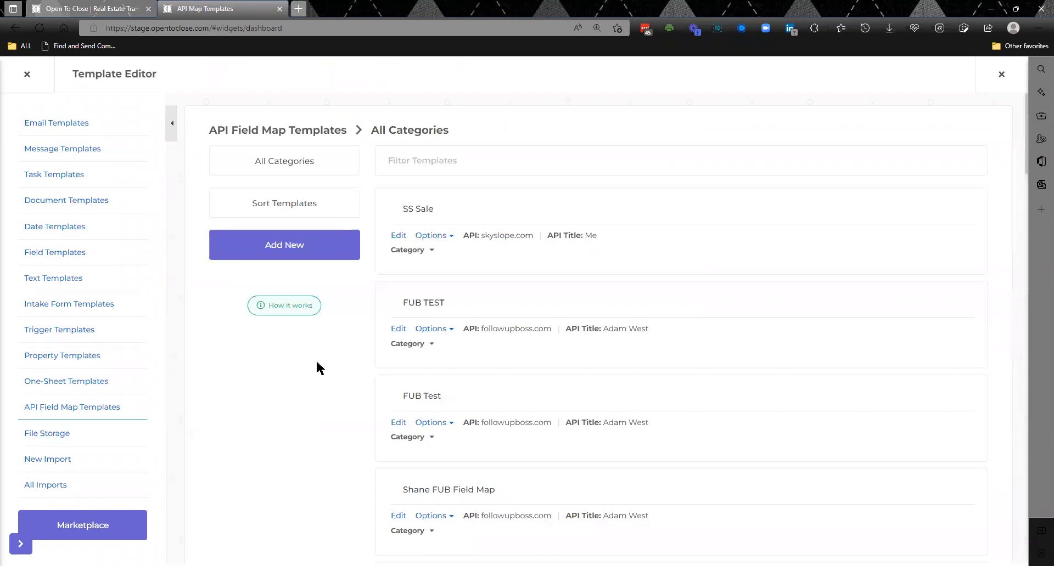
- In the FUB TEST field map, map the Follow Up Boss Year Built field to the property's Year Built field
{"action": "left_click", "coordinate": [396, 331]}
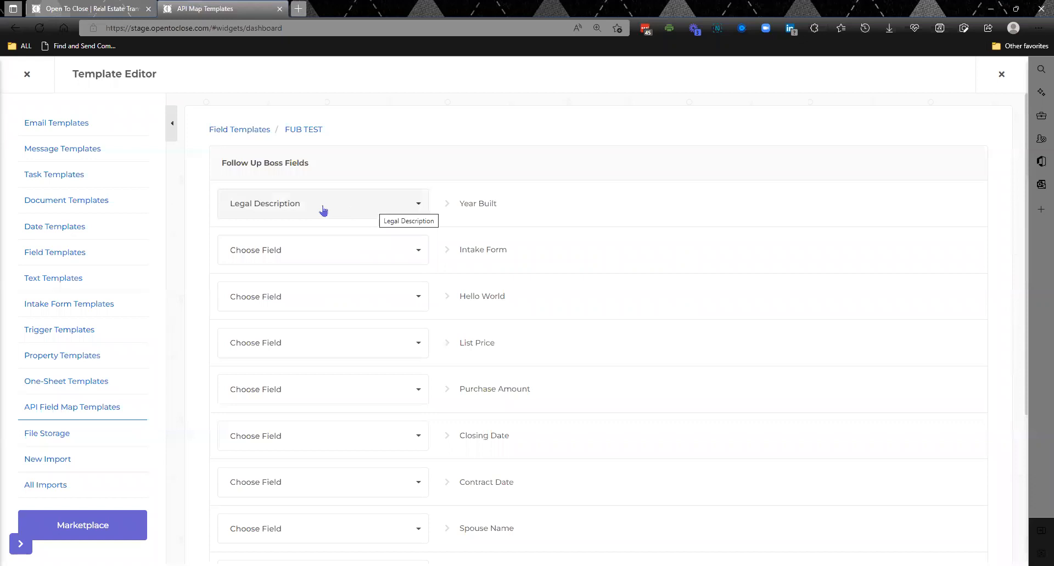
{"action": "left_click", "coordinate": [391, 211]}
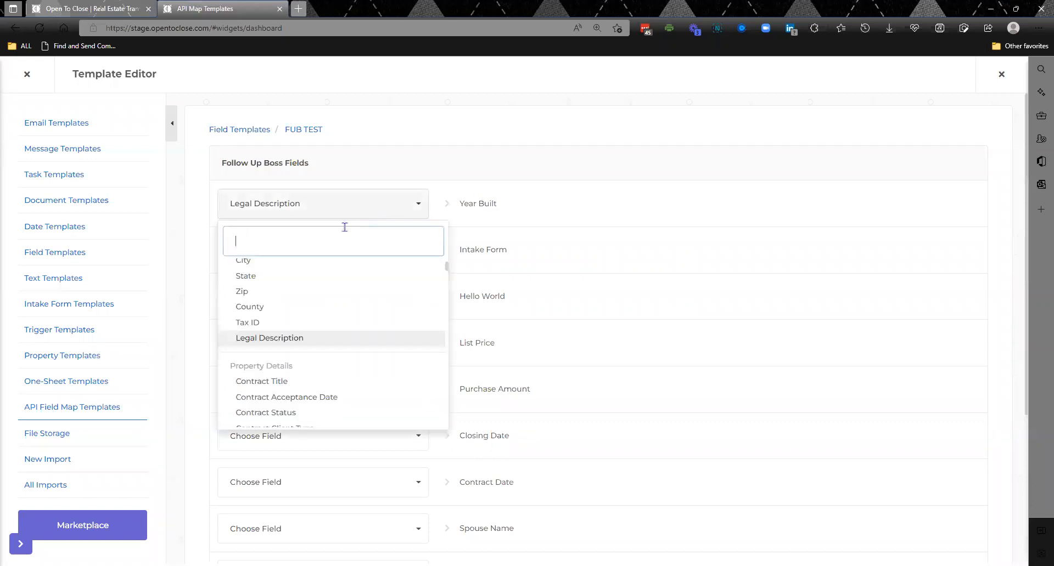
{"action": "type", "text": "year"}
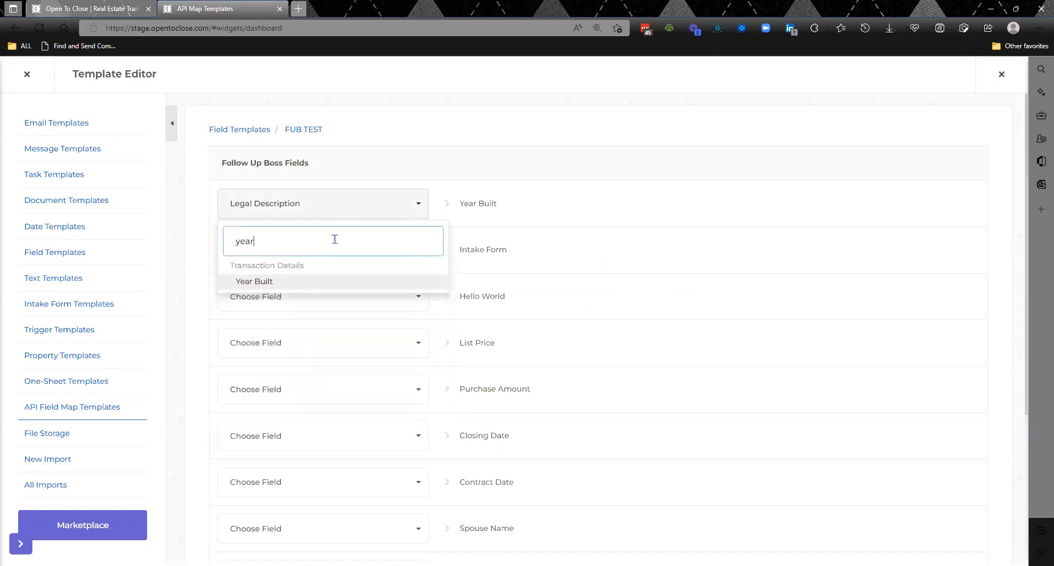
{"action": "left_click", "coordinate": [290, 285]}
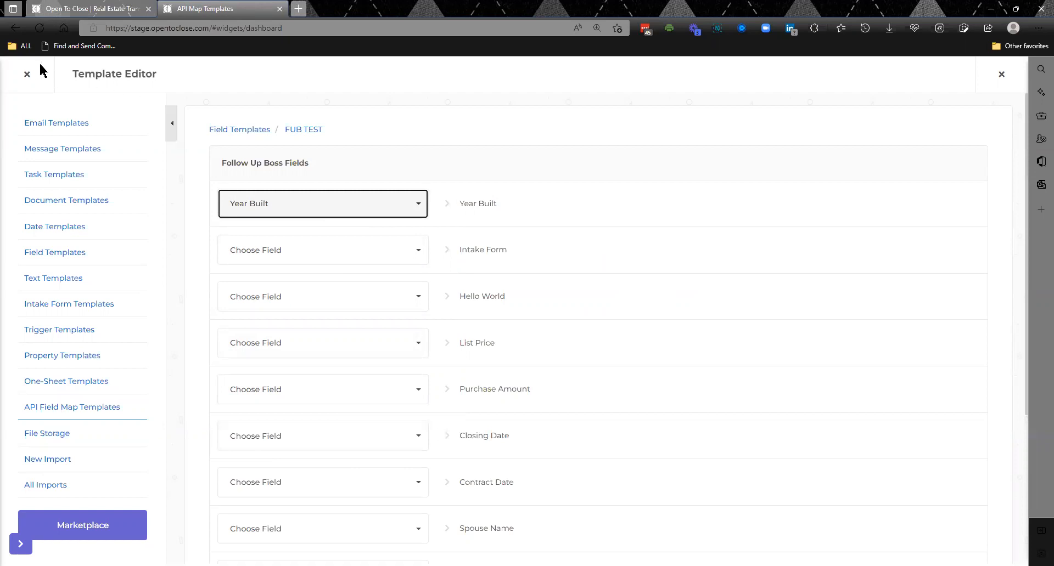
- Leave the template editor and reopen the SkySlope link and export options of the Beverly Hills property
{"action": "left_click", "coordinate": [26, 75]}
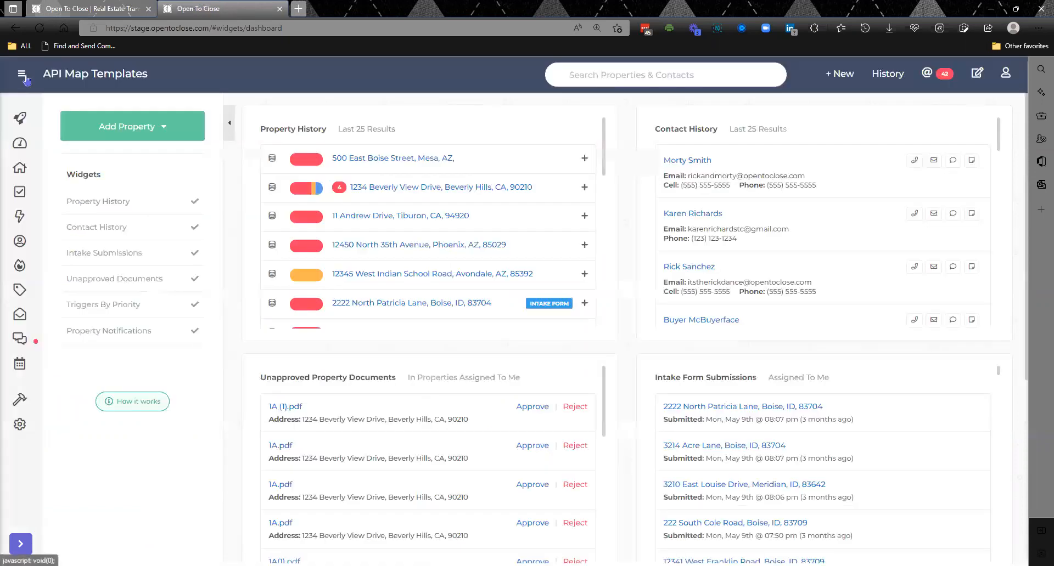
{"action": "left_click", "coordinate": [421, 187]}
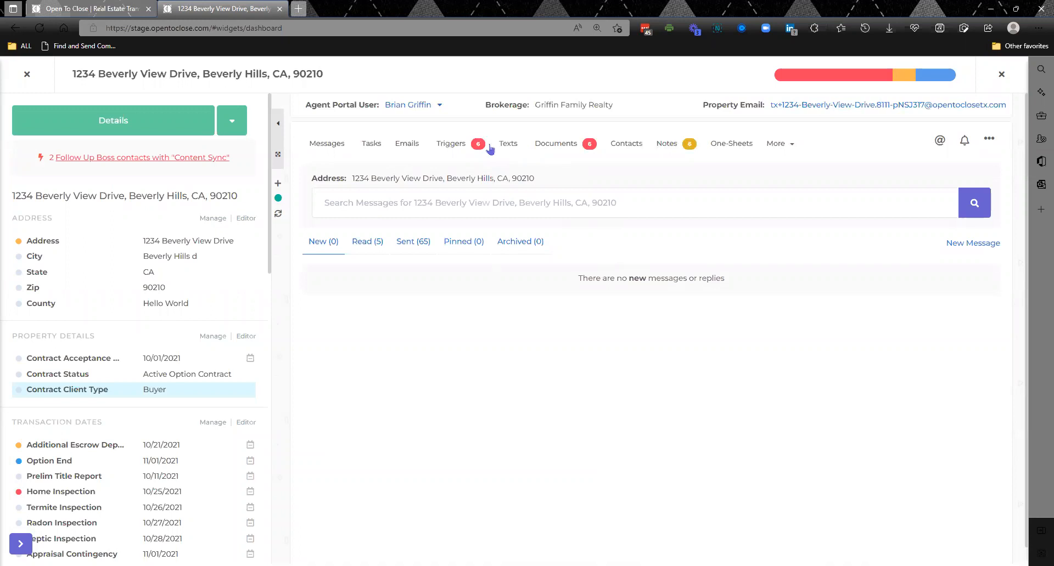
{"action": "left_click", "coordinate": [780, 145]}
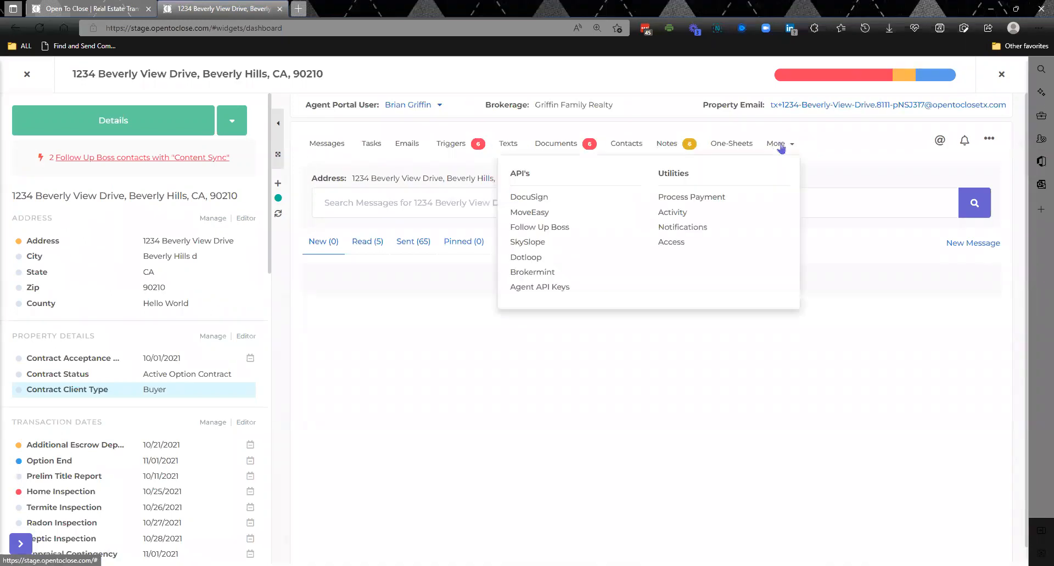
{"action": "left_click", "coordinate": [532, 243]}
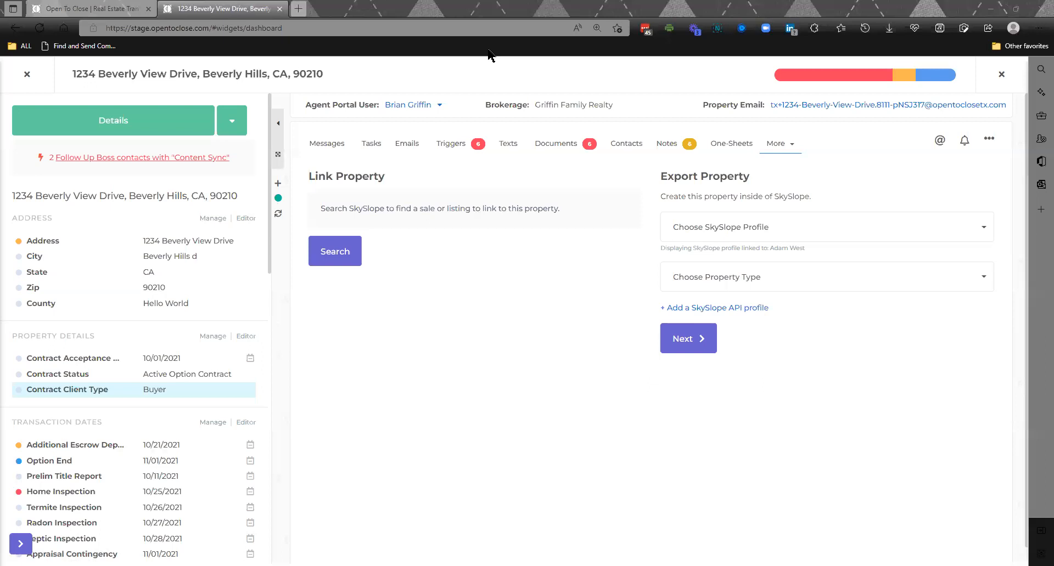
- Leave the Beverly Hills property and look into the two most recent intake form submissions assigned to the account, closing each one
{"action": "left_click", "coordinate": [26, 77]}
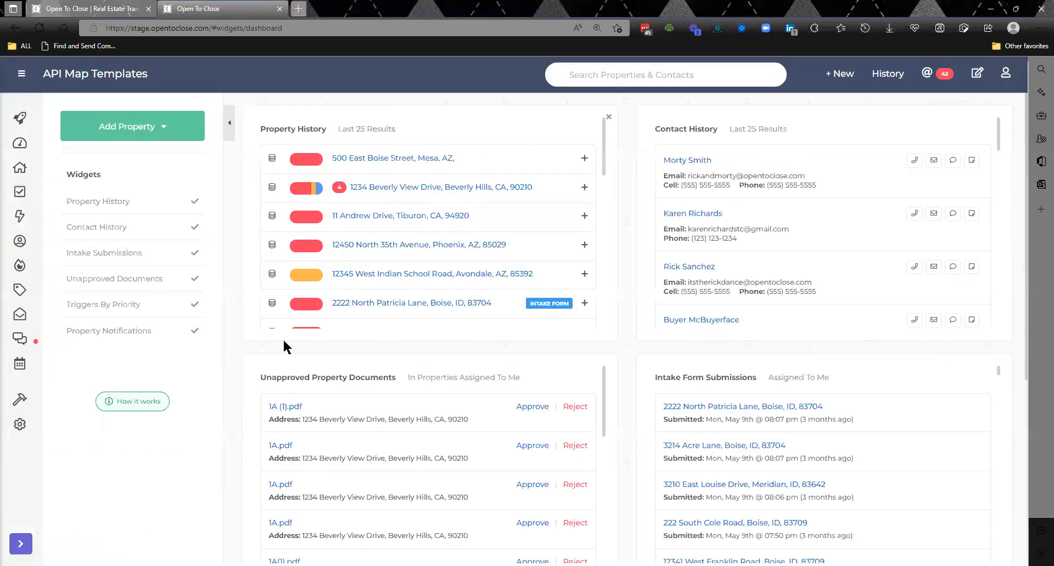
{"action": "left_click", "coordinate": [731, 410]}
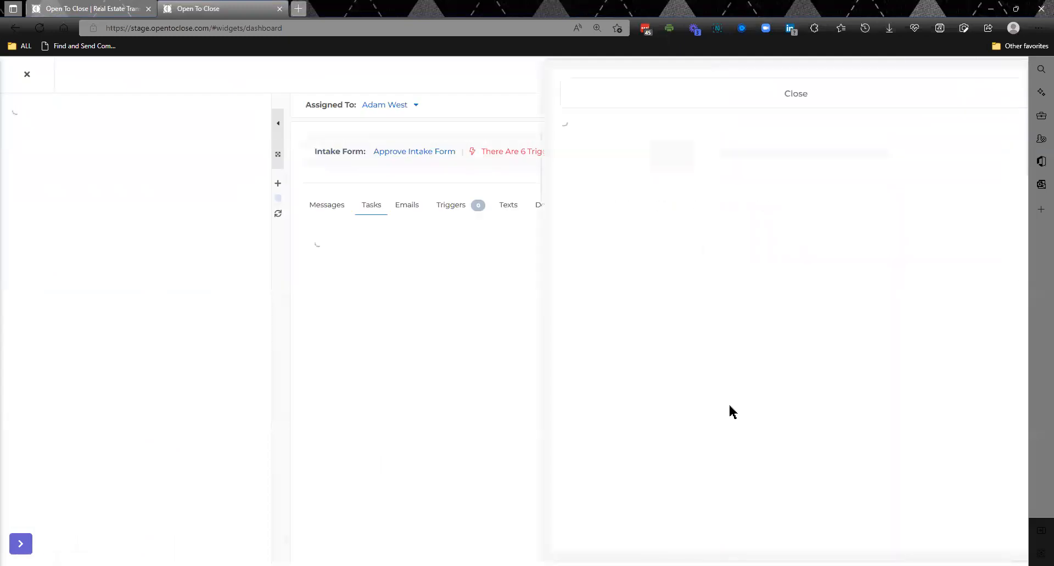
{"action": "left_click", "coordinate": [738, 103]}
{"action": "left_click", "coordinate": [29, 75]}
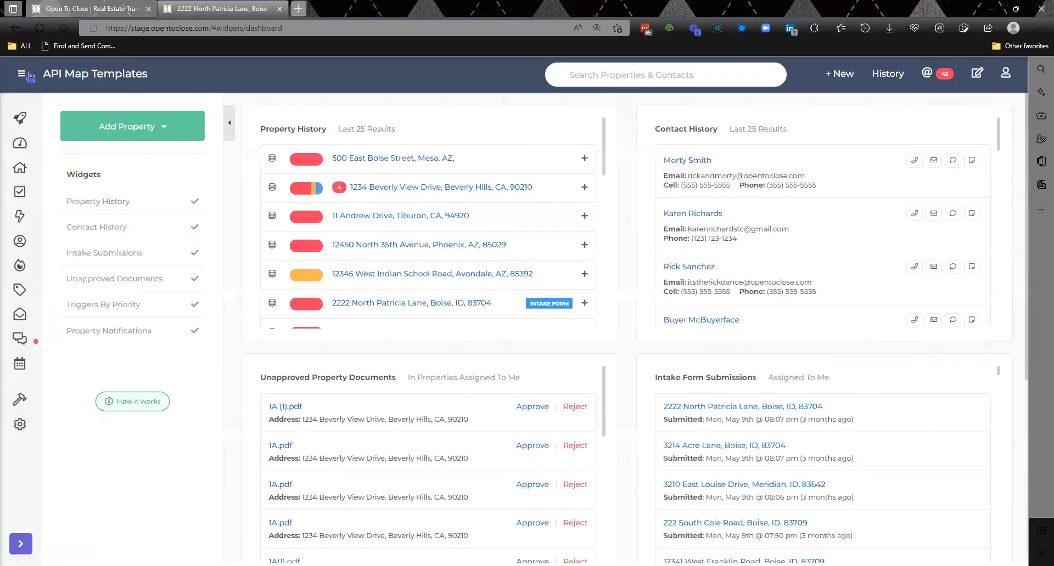
{"action": "left_click", "coordinate": [694, 446]}
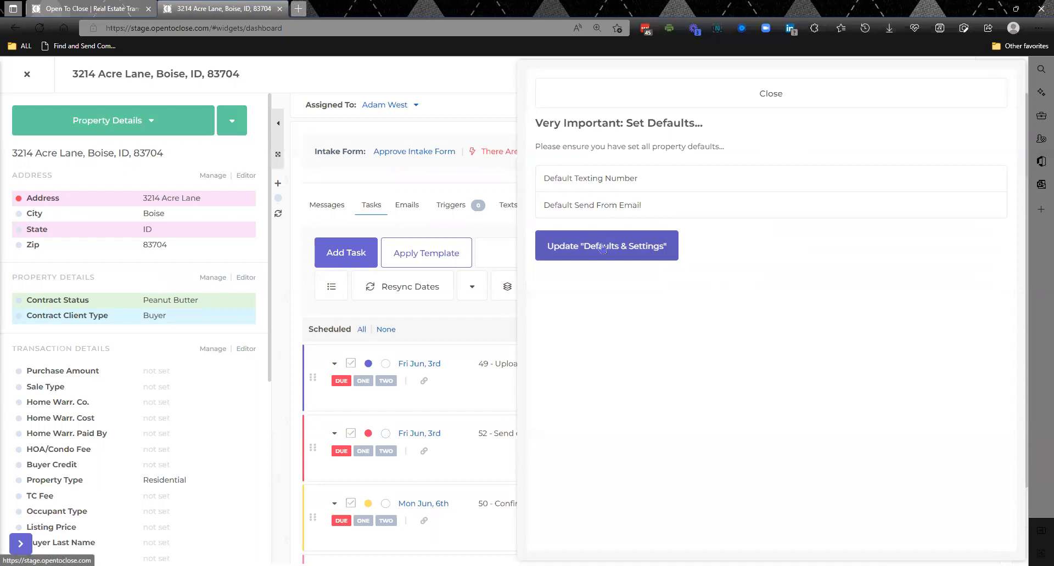
{"action": "left_click", "coordinate": [28, 76]}
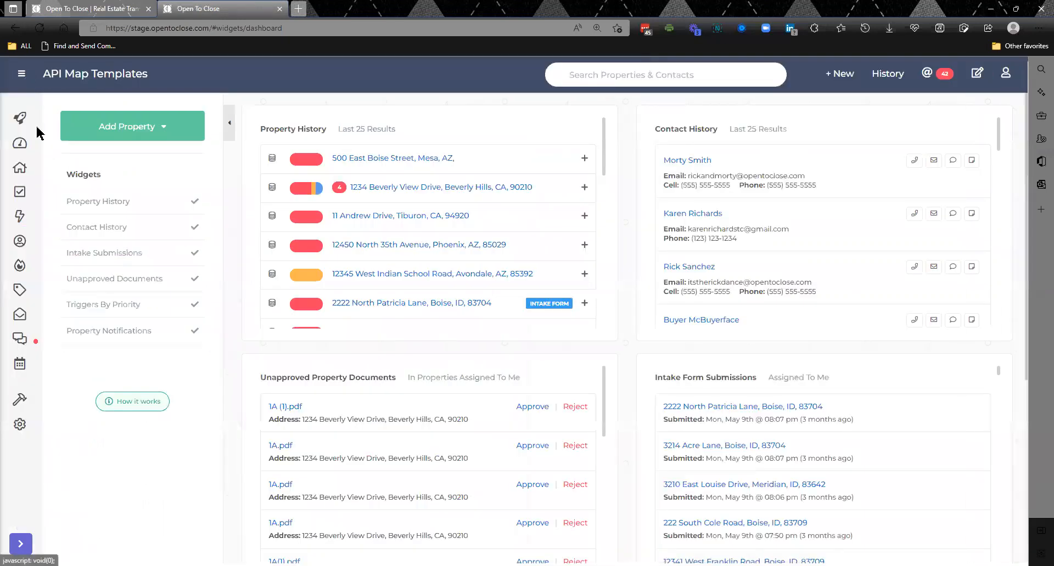
- Examine the settings of the Training Template intake form, including time zone, date calculation and holiday options, and leave the template editor
{"action": "left_click", "coordinate": [65, 405]}
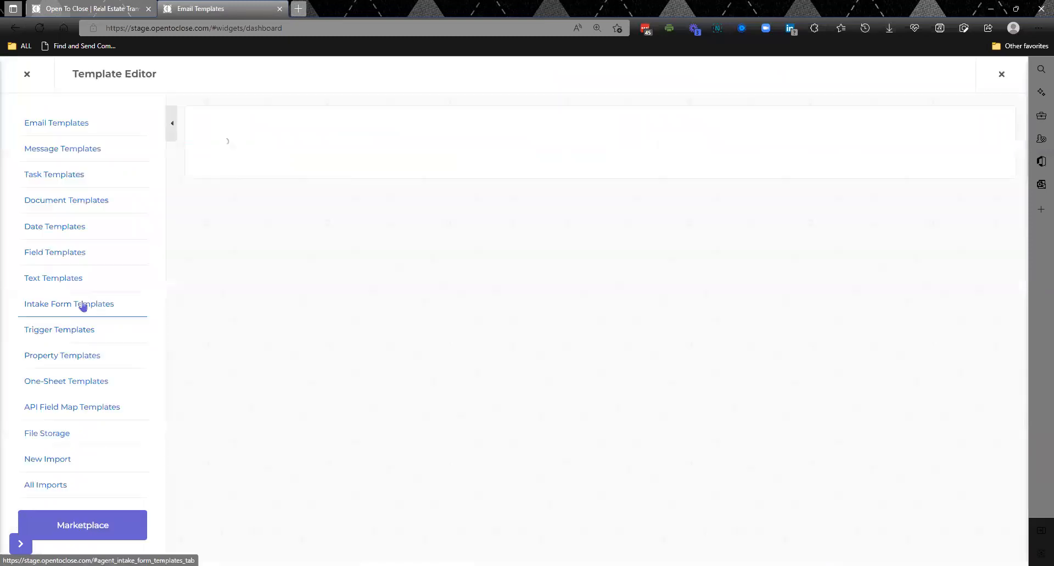
{"action": "scroll", "coordinate": [268, 437], "scroll_direction": "down", "scroll_amount": 15}
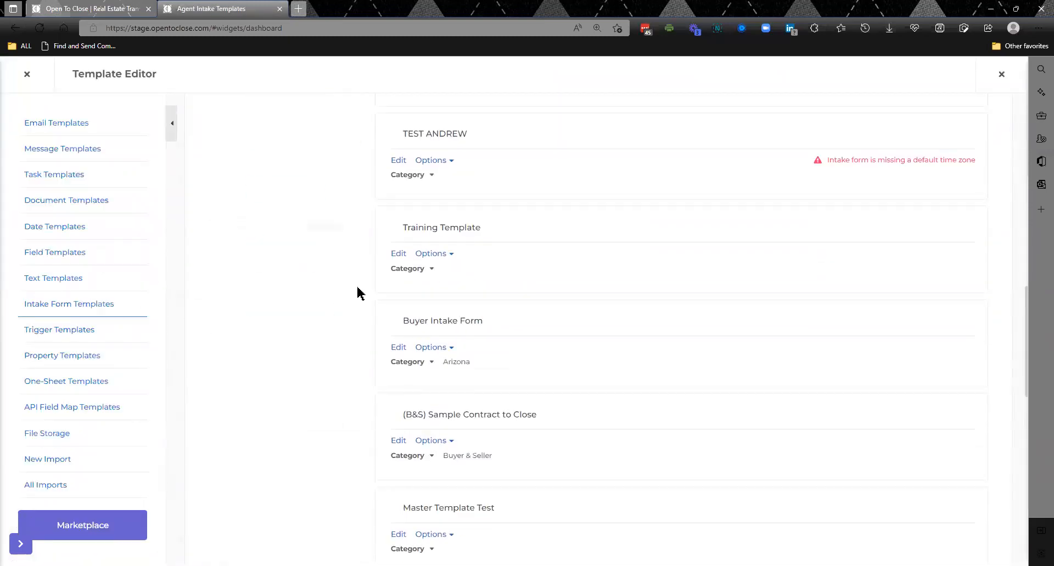
{"action": "left_click", "coordinate": [397, 255]}
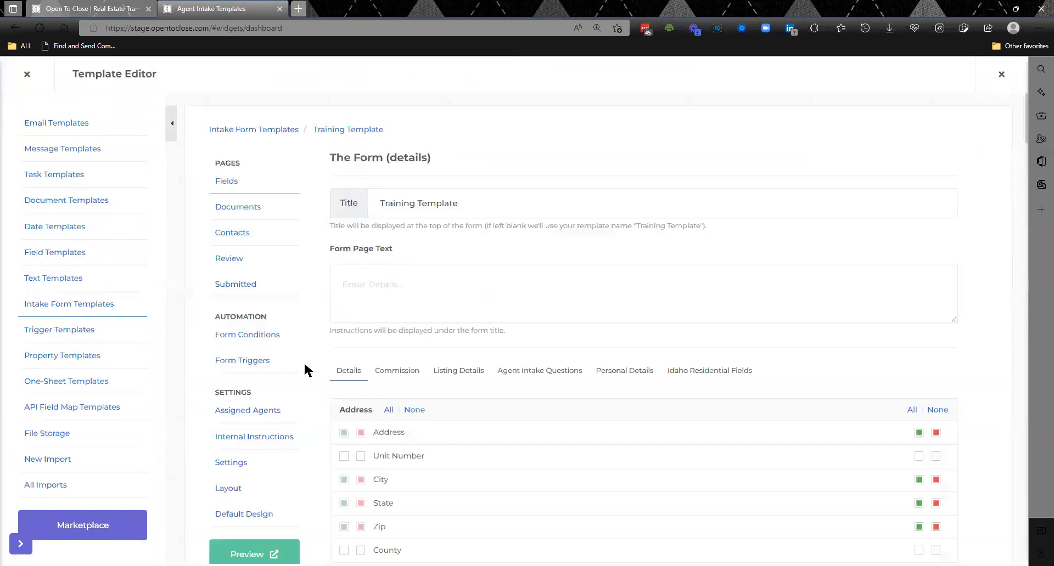
{"action": "left_click", "coordinate": [230, 466]}
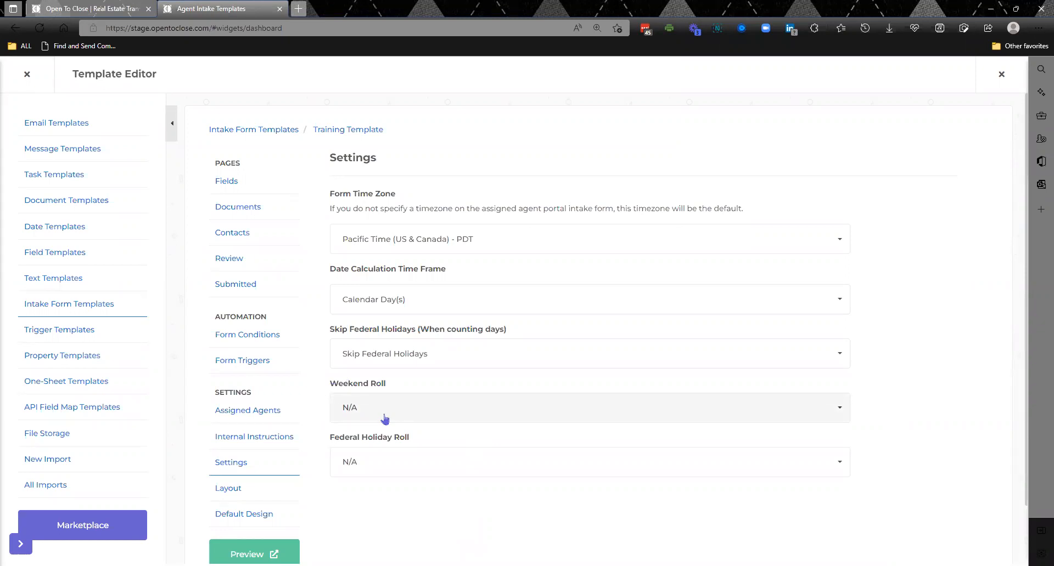
{"action": "left_click", "coordinate": [27, 75]}
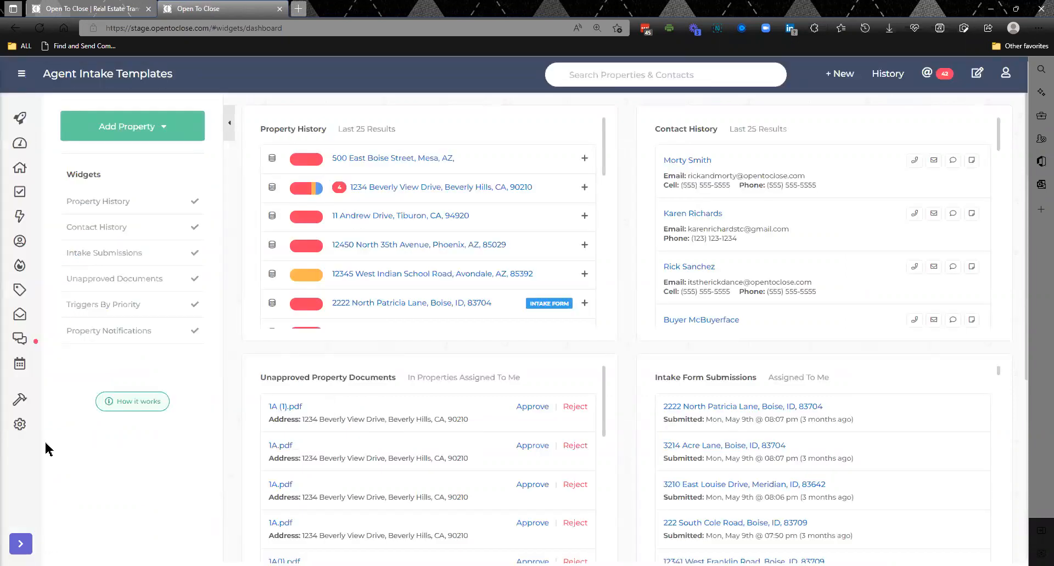
- Reopen the intake form template list across all categories and close the template editor
{"action": "mouse_move", "coordinate": [29, 406]}
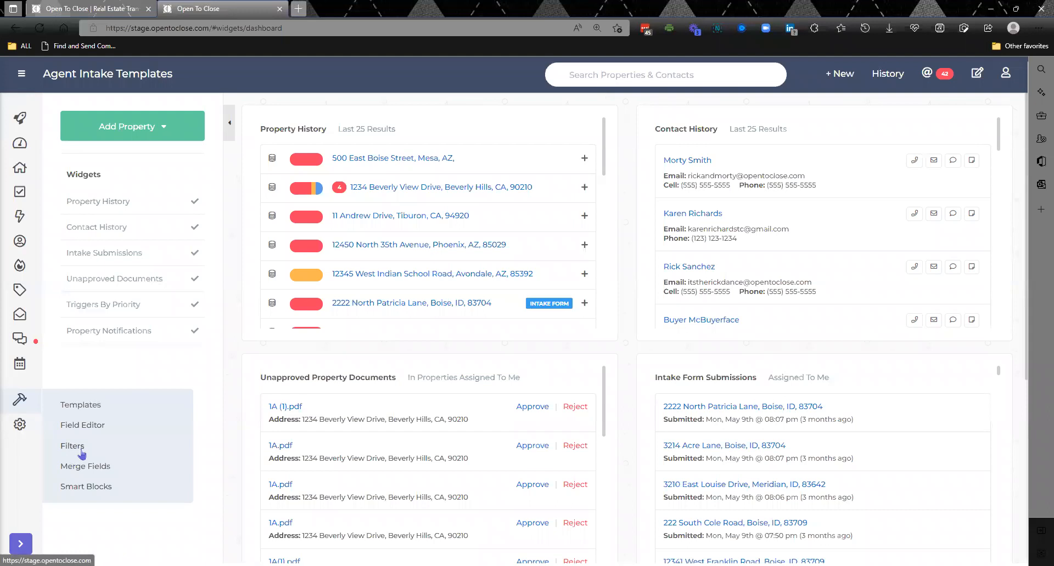
{"action": "left_click", "coordinate": [99, 408]}
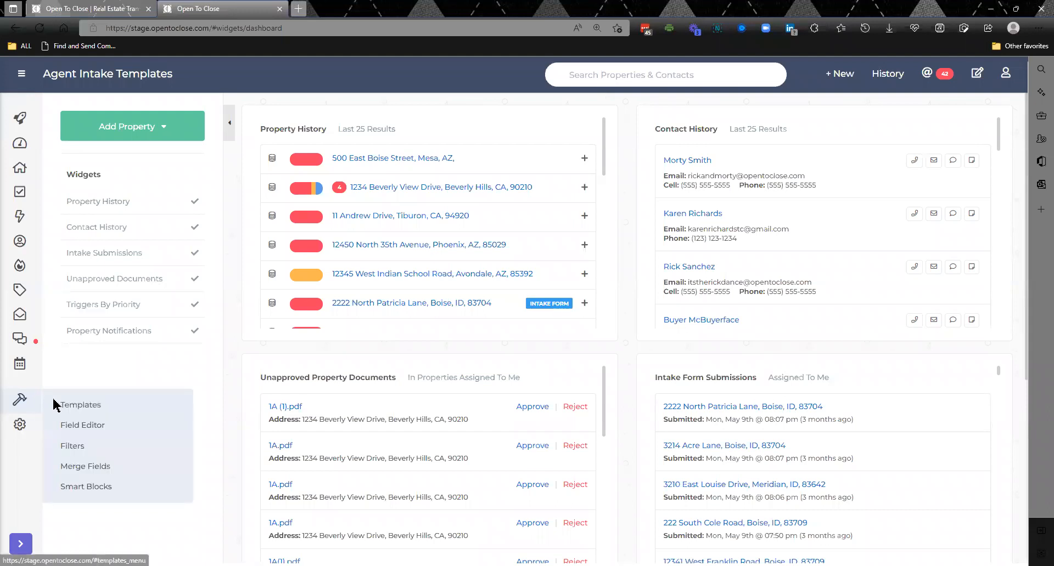
{"action": "left_click", "coordinate": [69, 406]}
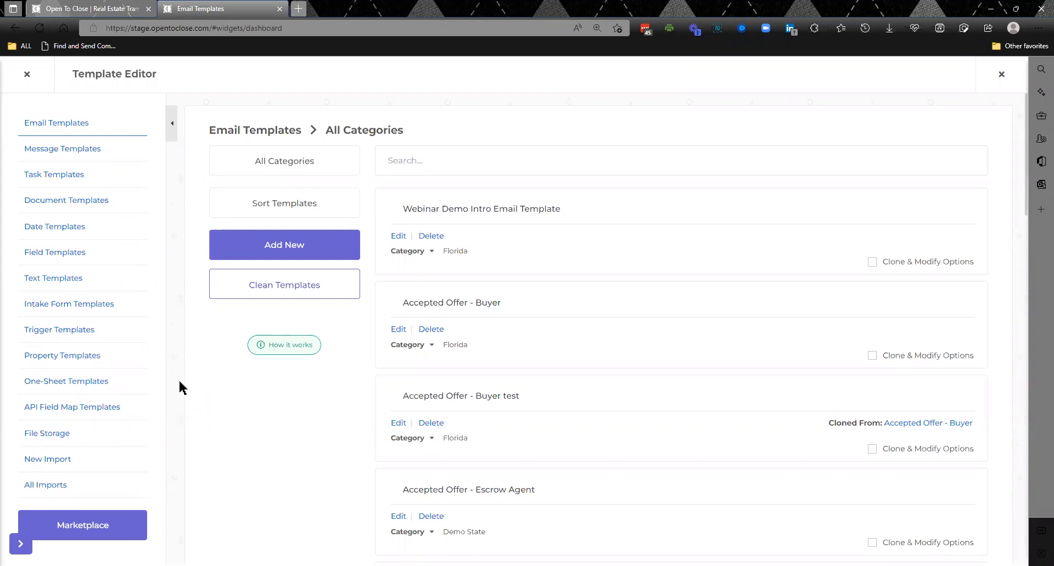
{"action": "left_click", "coordinate": [99, 306]}
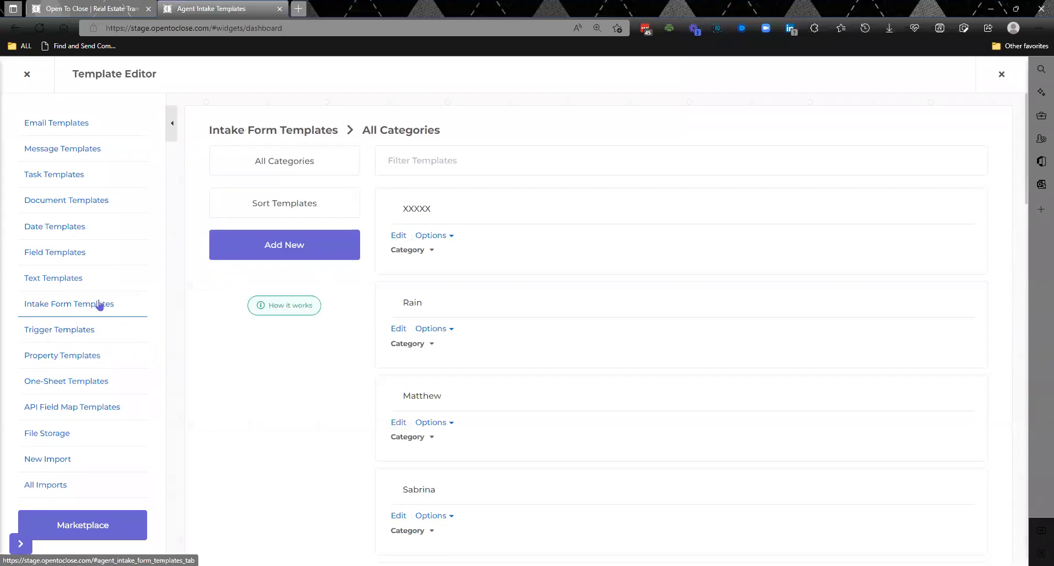
{"action": "left_click", "coordinate": [32, 76]}
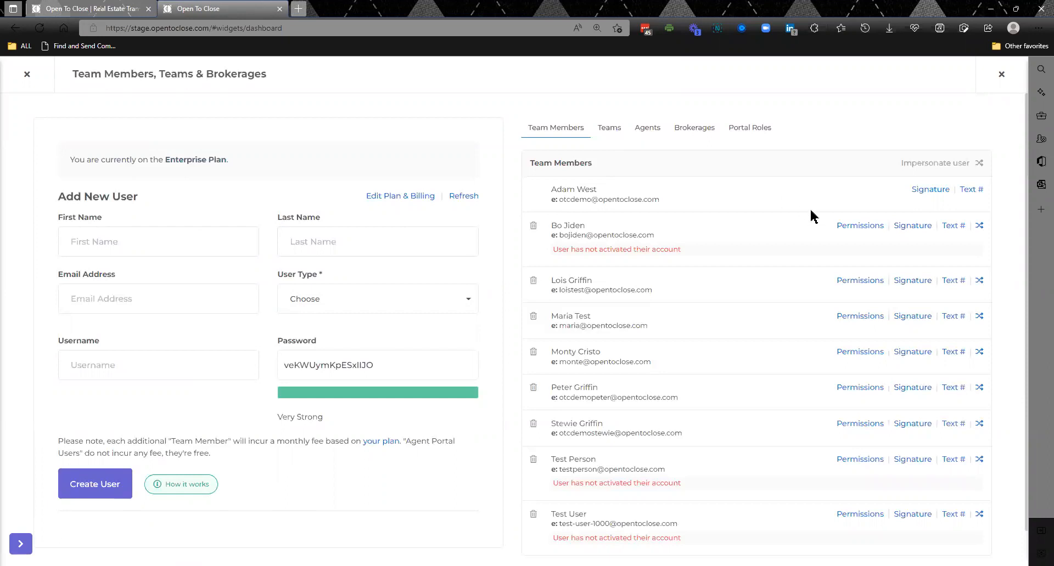
- Check the texting number options of the third team member in the user list and close them without searching
{"action": "left_click", "coordinate": [953, 283]}
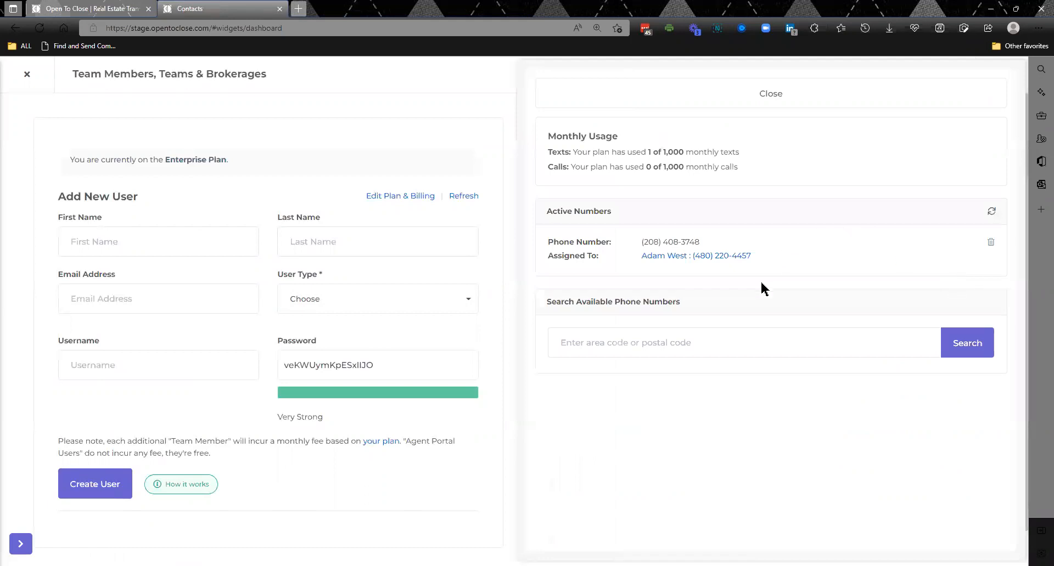
{"action": "left_click", "coordinate": [662, 348]}
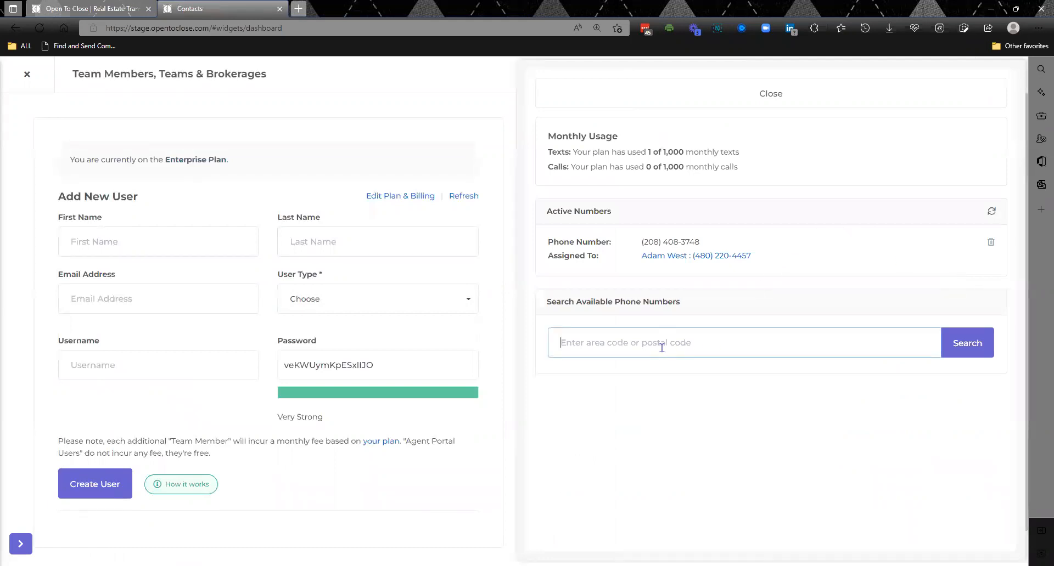
{"action": "left_click", "coordinate": [762, 97]}
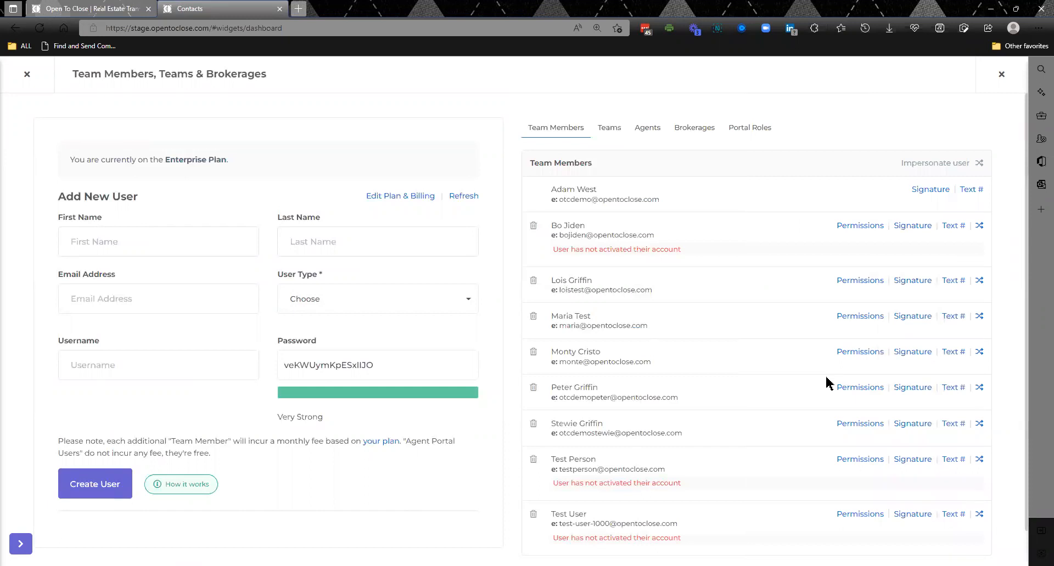
- Search available texting numbers with area code 602 for the Test Person user, browse them, and close without claiming one
{"action": "left_click", "coordinate": [953, 460]}
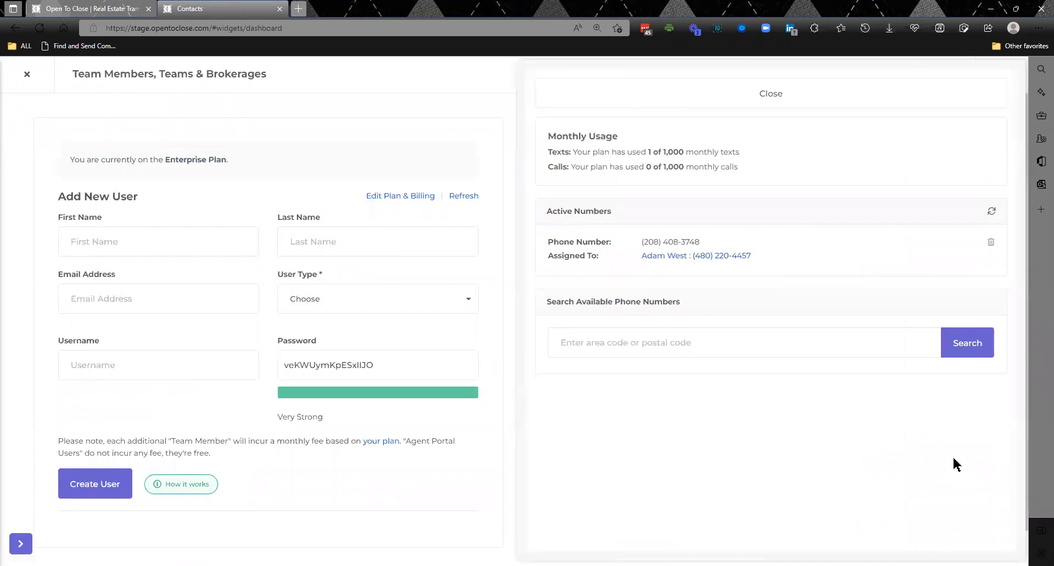
{"action": "left_click", "coordinate": [669, 344]}
{"action": "type", "text": "602"}
{"action": "left_click", "coordinate": [978, 336]}
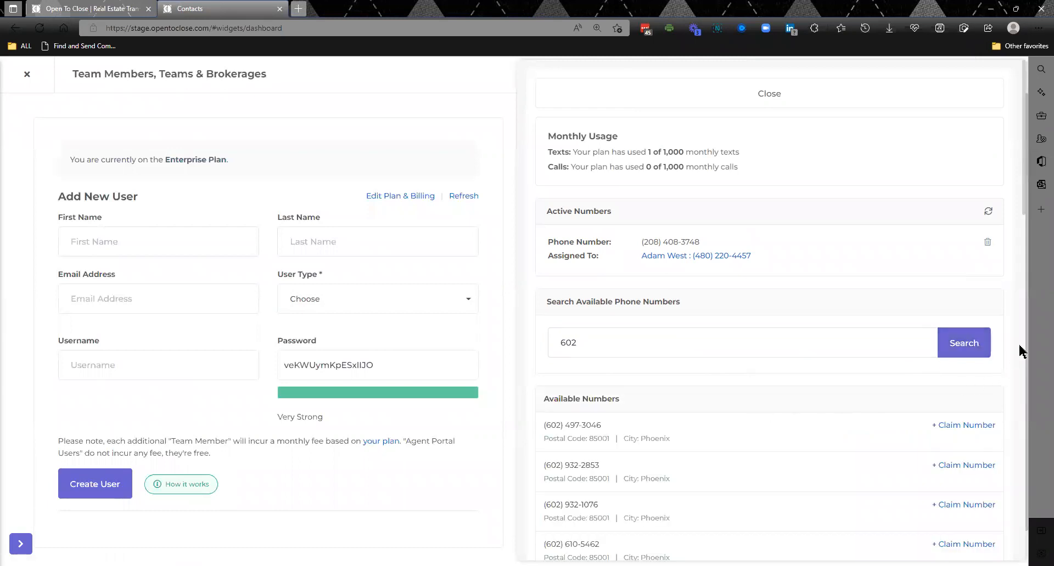
{"action": "scroll", "coordinate": [1020, 352], "scroll_direction": "down", "scroll_amount": 5}
{"action": "scroll", "coordinate": [1020, 351], "scroll_direction": "down", "scroll_amount": 1}
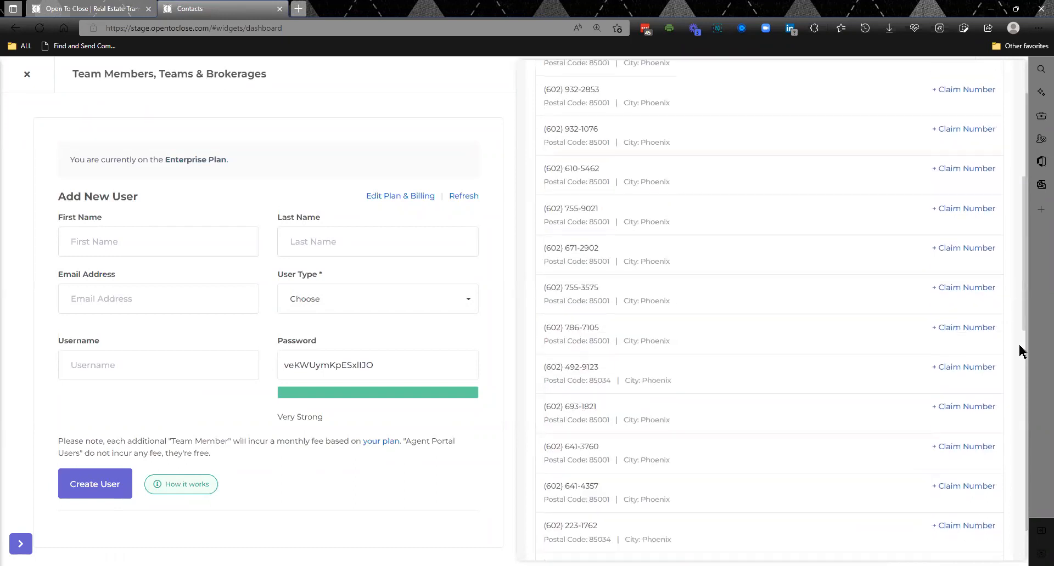
{"action": "scroll", "coordinate": [1020, 351], "scroll_direction": "down", "scroll_amount": 3}
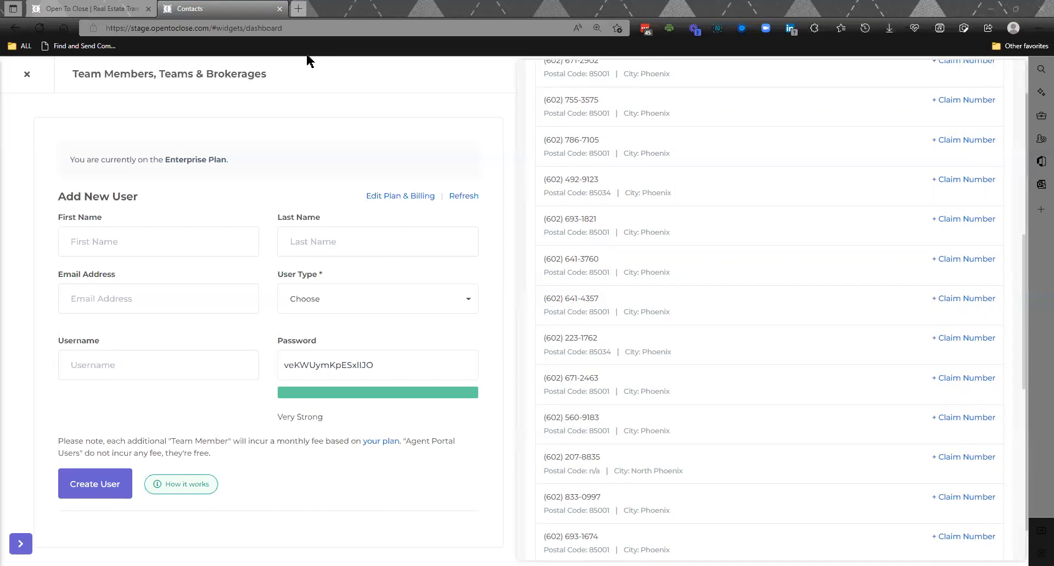
{"action": "left_click", "coordinate": [356, 76]}
{"action": "left_click_drag", "start_coordinate": [1026, 251], "coordinate": [974, 73]}
{"action": "left_click", "coordinate": [926, 87]}
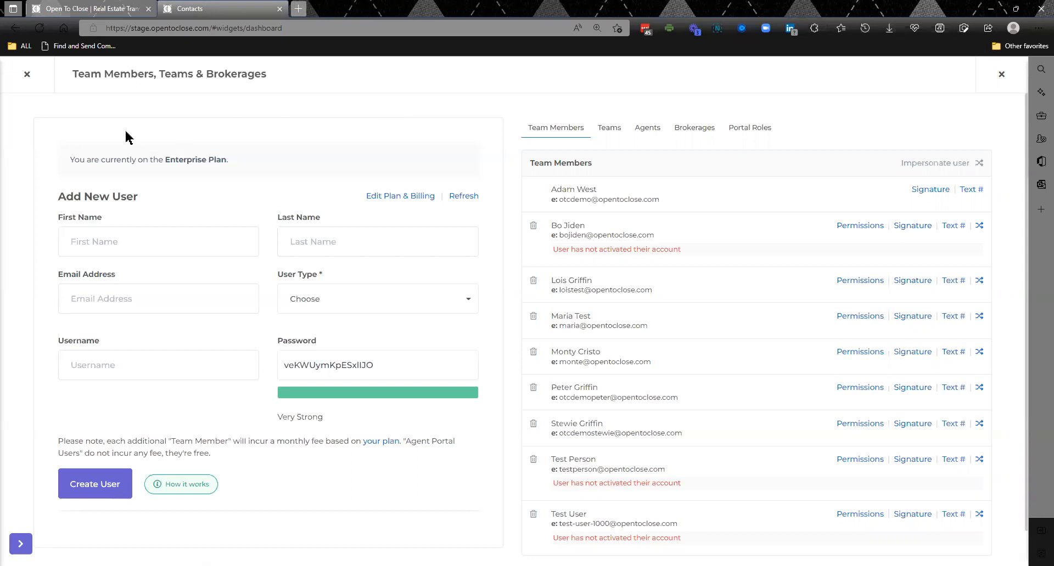
- Leave the team members page and review the connected email addresses and the app integrations, closing each page
{"action": "left_click", "coordinate": [27, 75]}
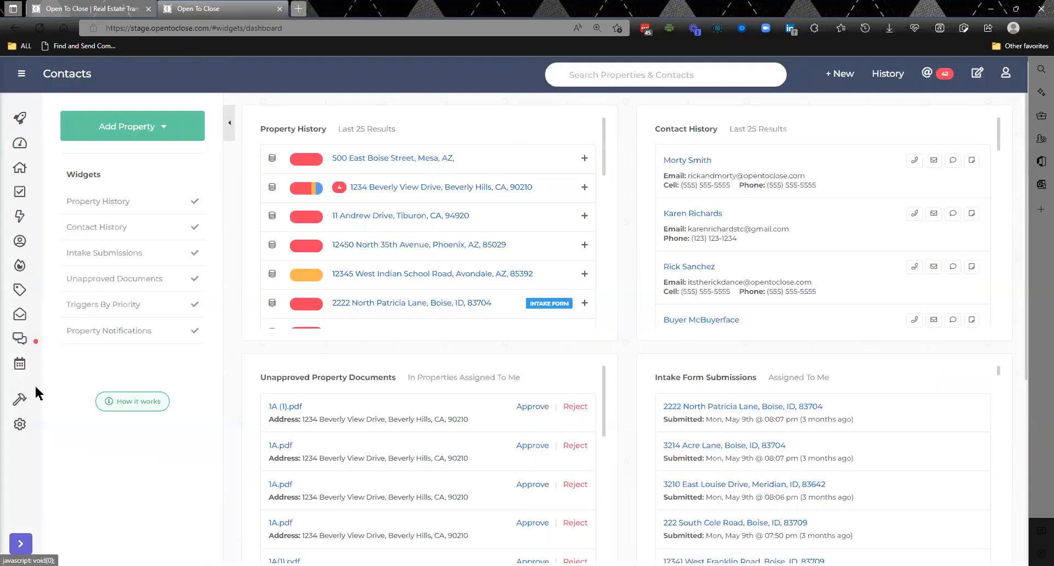
{"action": "left_click", "coordinate": [84, 528]}
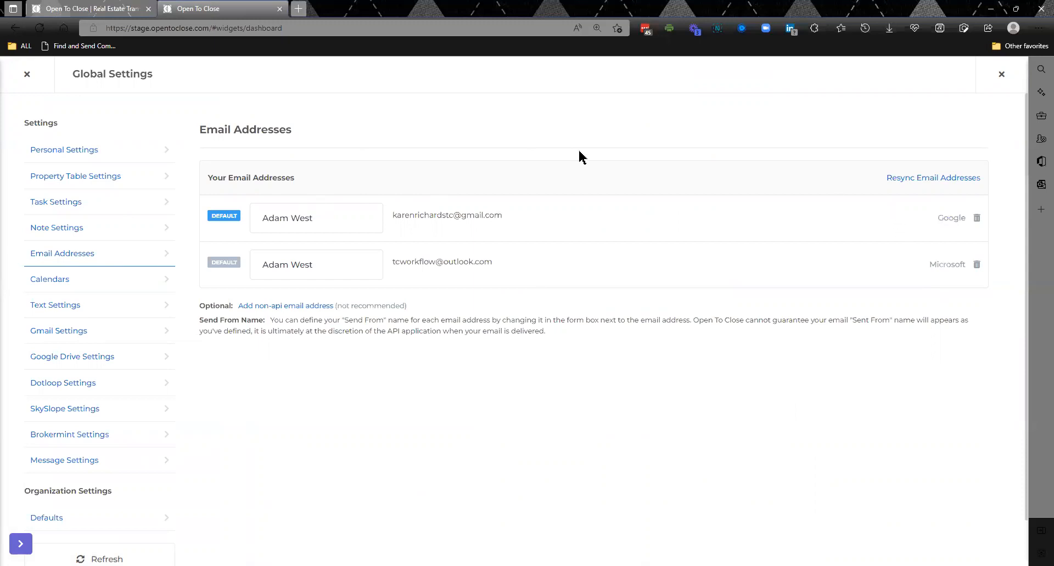
{"action": "left_click", "coordinate": [27, 74]}
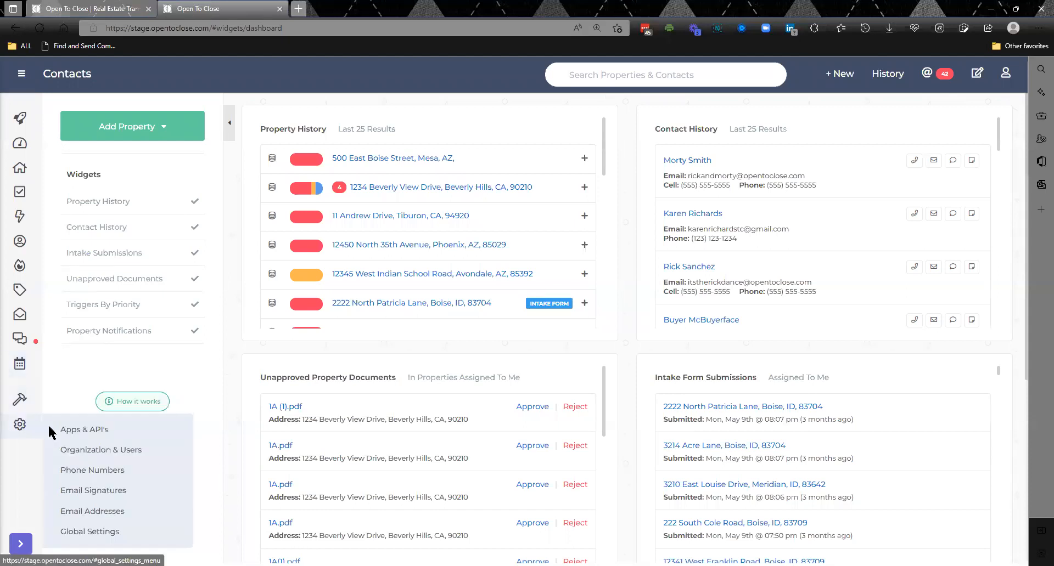
{"action": "left_click", "coordinate": [65, 431]}
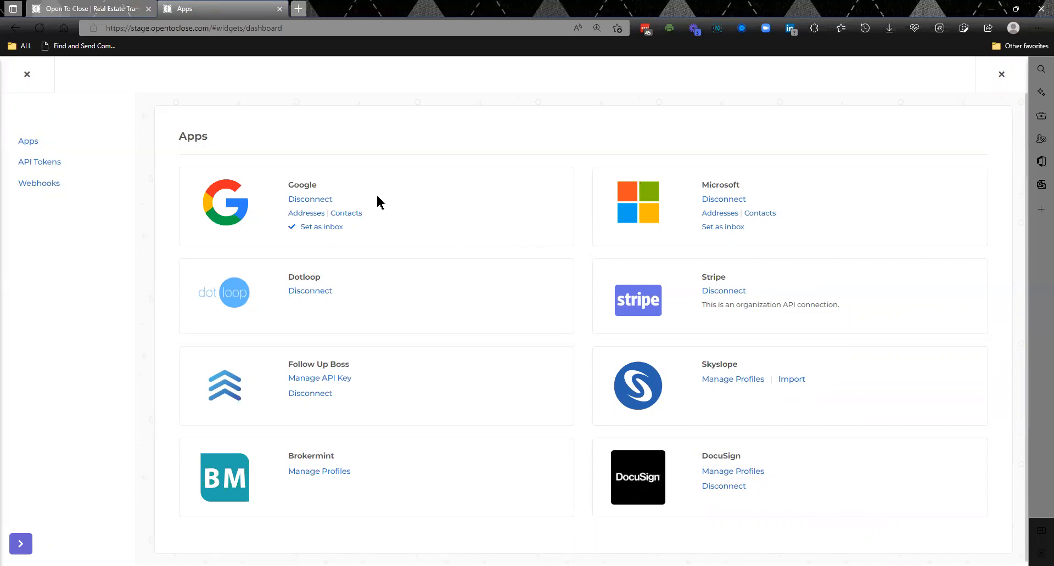
{"action": "left_click", "coordinate": [28, 76]}
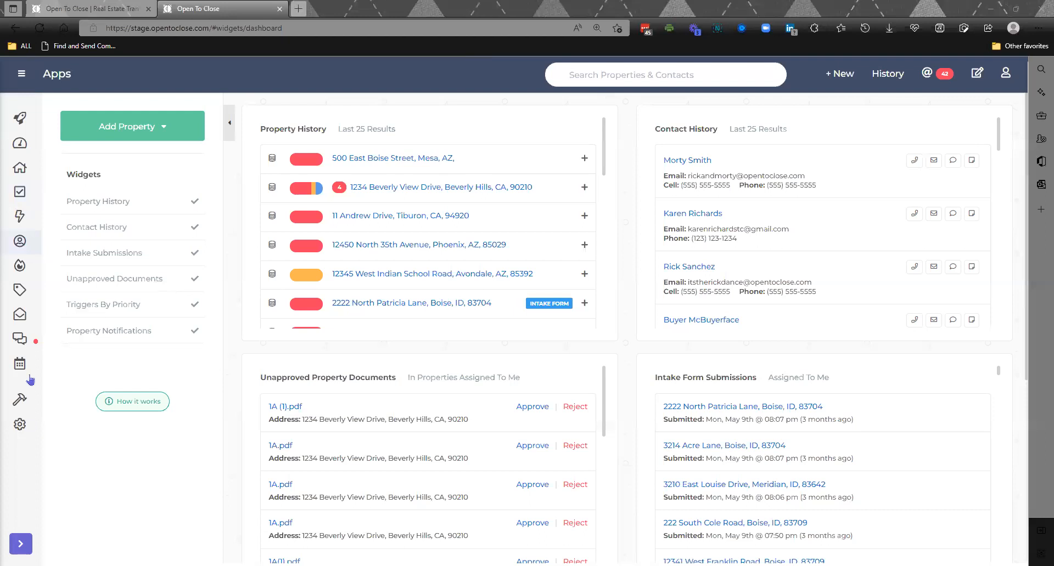
- Review the organization's contact roles and file roles, and return to the dashboard
{"action": "mouse_move", "coordinate": [20, 400]}
{"action": "left_click", "coordinate": [80, 450]}
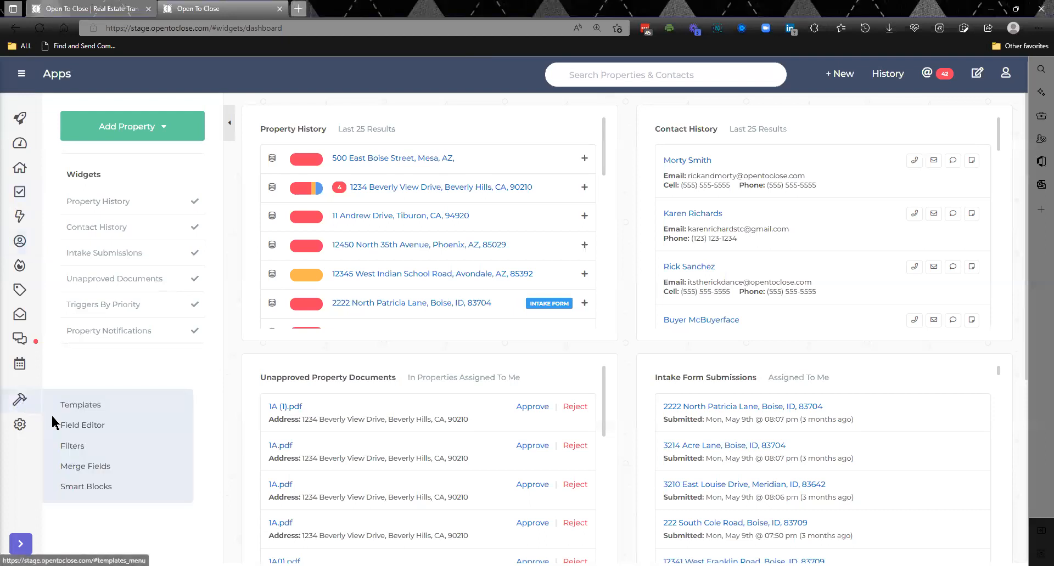
{"action": "left_click", "coordinate": [83, 459]}
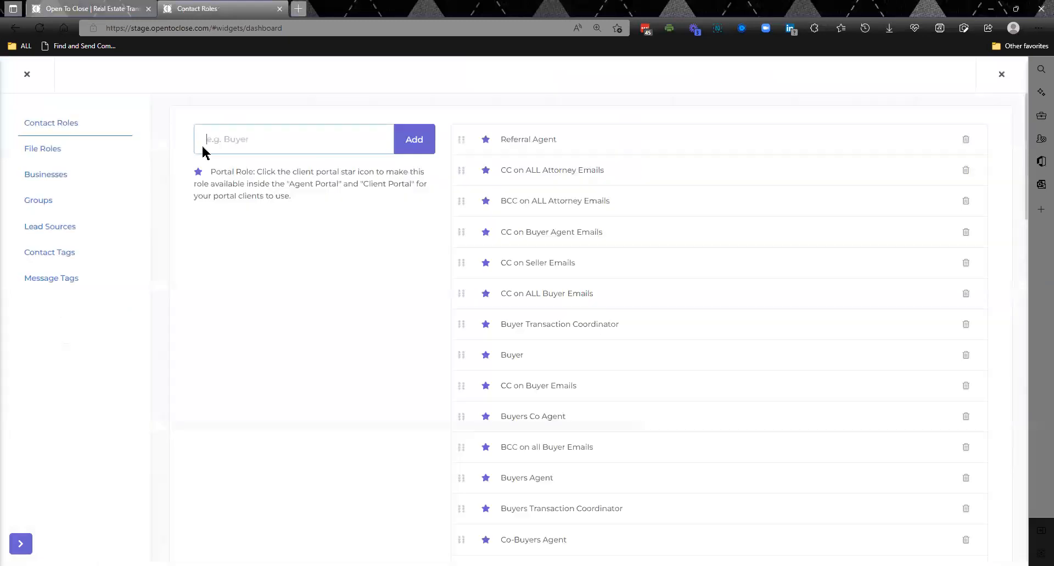
{"action": "left_click", "coordinate": [49, 149]}
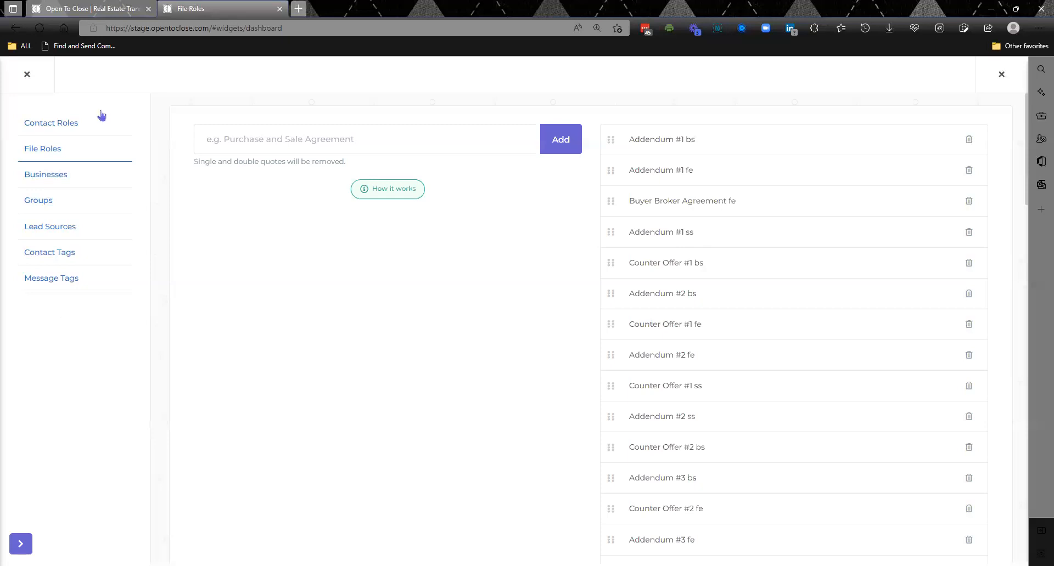
{"action": "left_click", "coordinate": [26, 74]}
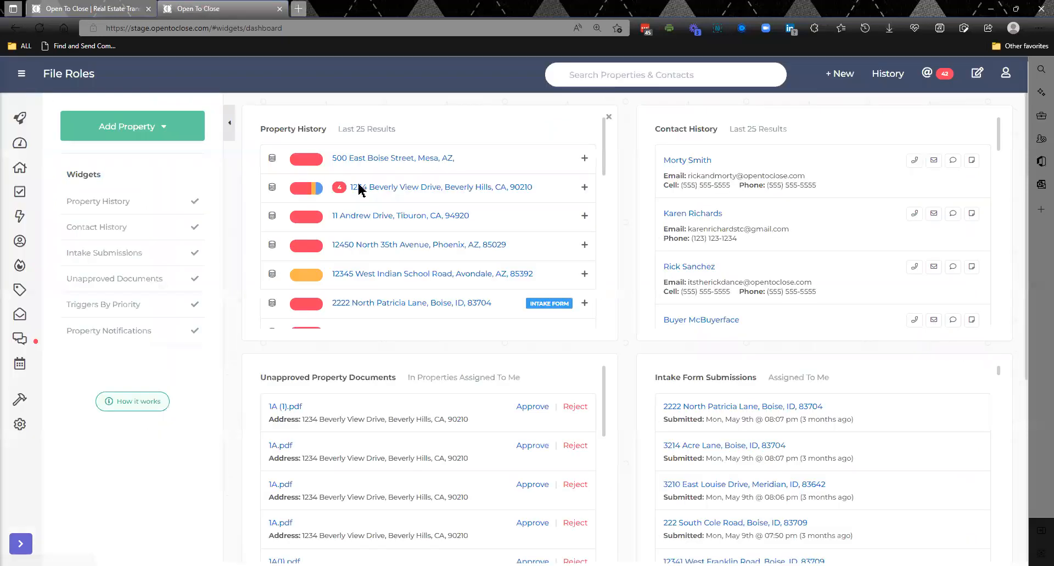
- Reopen the Beverly Hills property and show its unapproved documents
{"action": "left_click", "coordinate": [377, 193]}
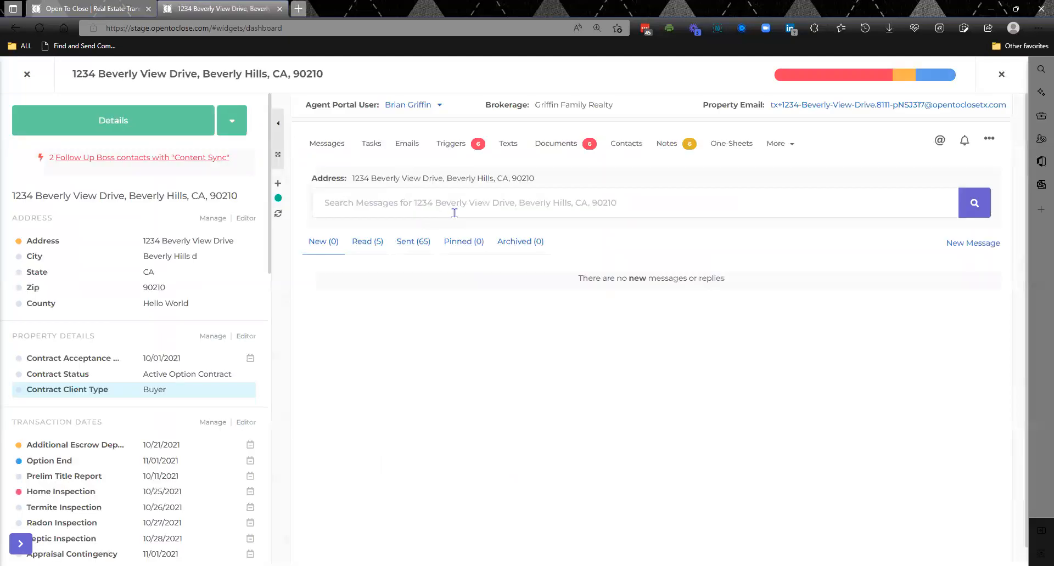
{"action": "left_click", "coordinate": [556, 147]}
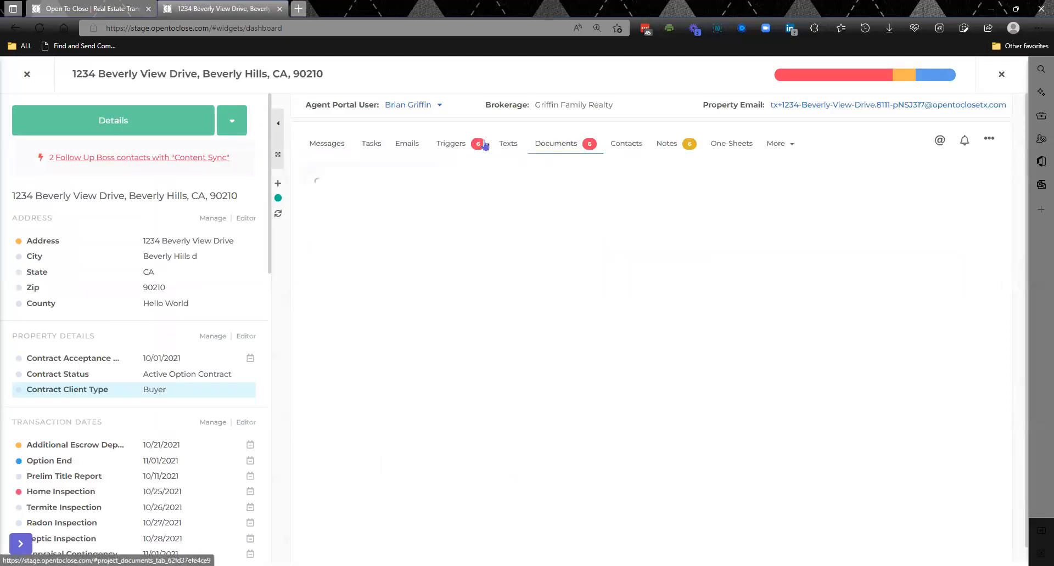
{"action": "left_click", "coordinate": [907, 309]}
{"action": "left_click", "coordinate": [512, 350]}
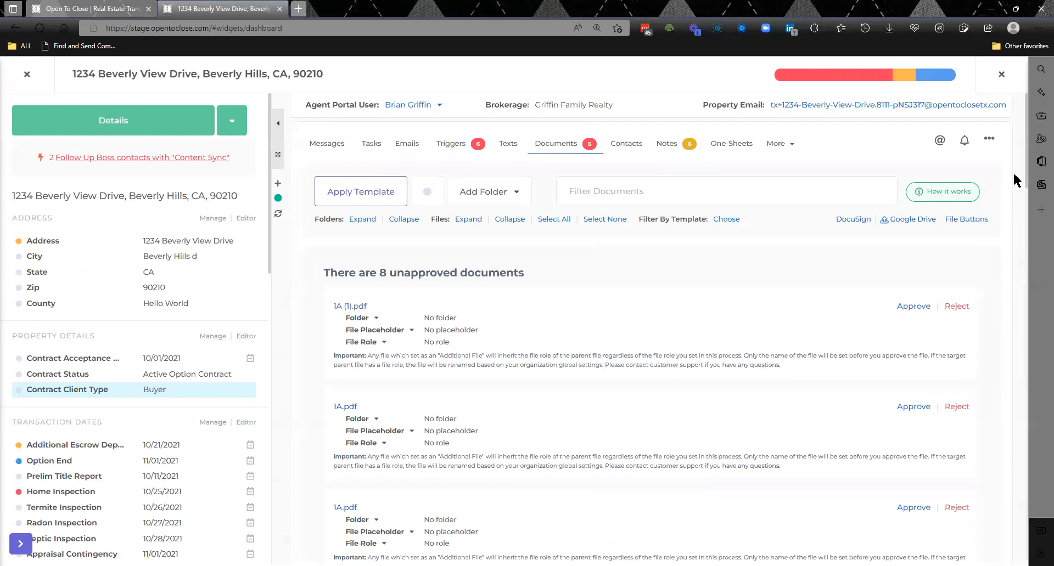
- Assign the Addendum #1 bs file role to the Home Warranty Invoice placeholder in Contract Documents, and close the property
{"action": "left_click_drag", "start_coordinate": [1024, 181], "coordinate": [1018, 394]}
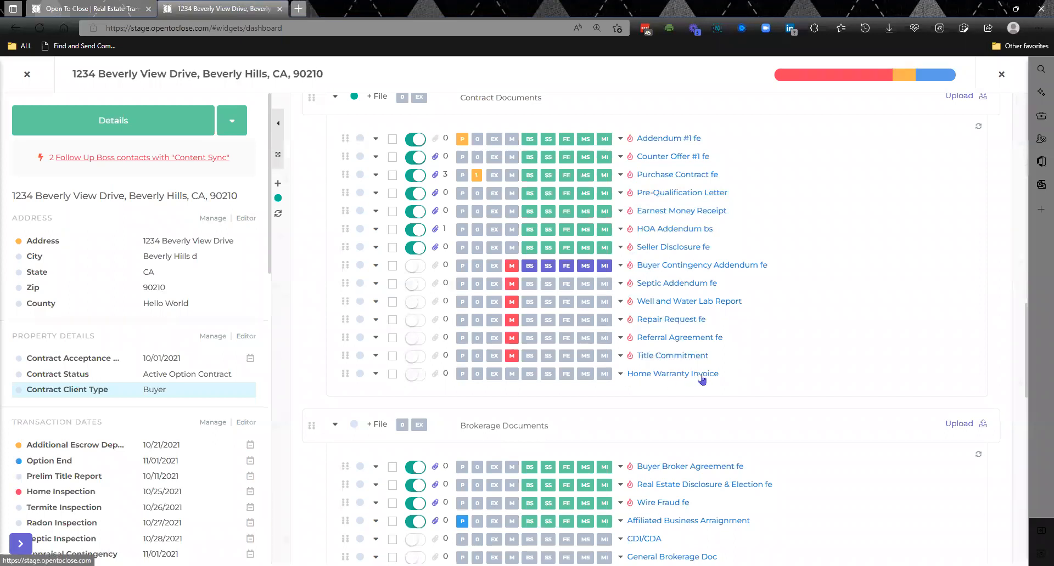
{"action": "left_click", "coordinate": [621, 375]}
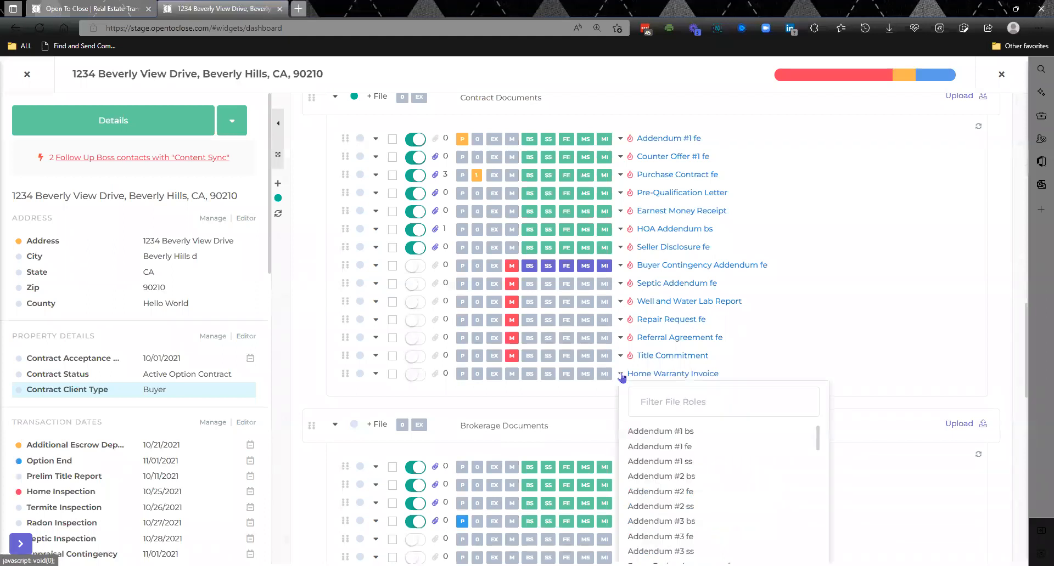
{"action": "left_click", "coordinate": [656, 434]}
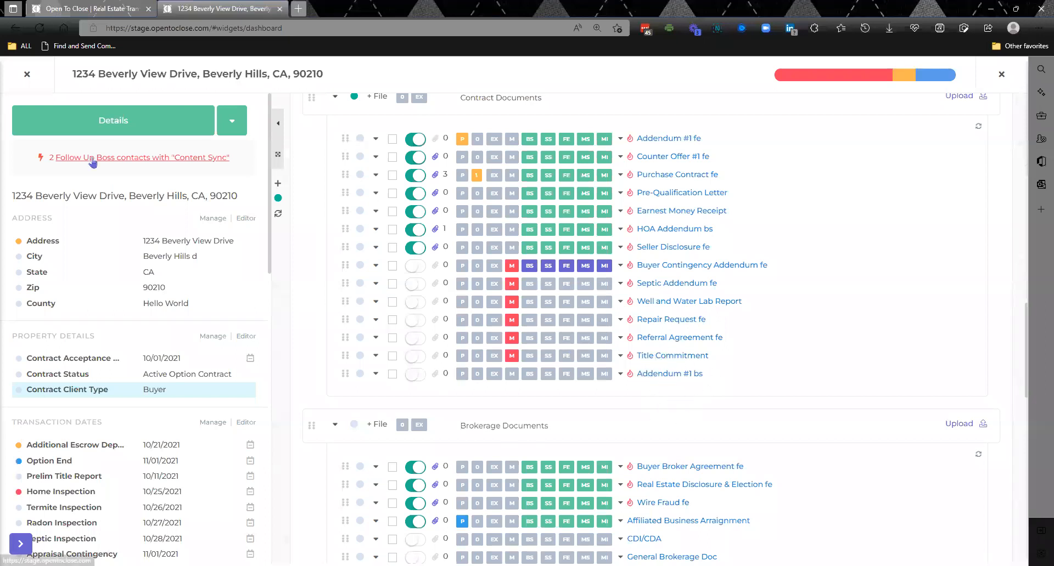
{"action": "left_click", "coordinate": [24, 77]}
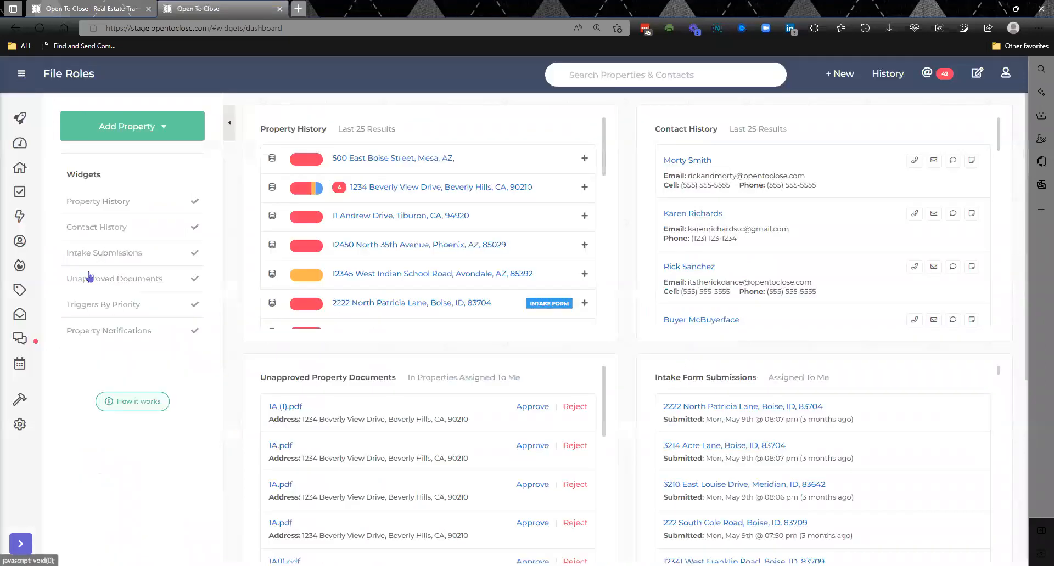
- Open the Webinar Demo Intro Email Template for editing and go to its Attach Property Files By Role section
{"action": "left_click", "coordinate": [18, 405]}
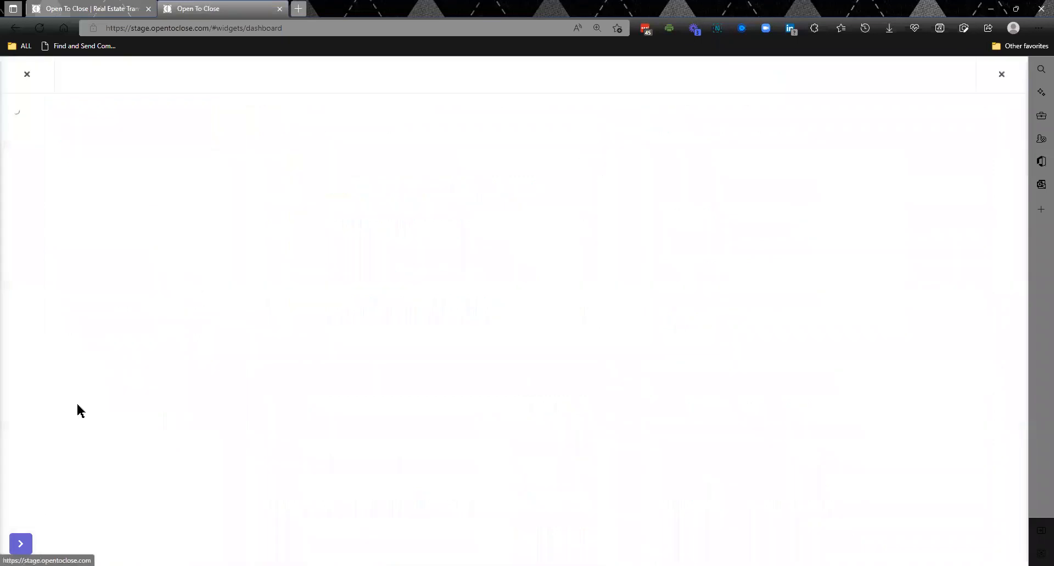
{"action": "left_click", "coordinate": [401, 236]}
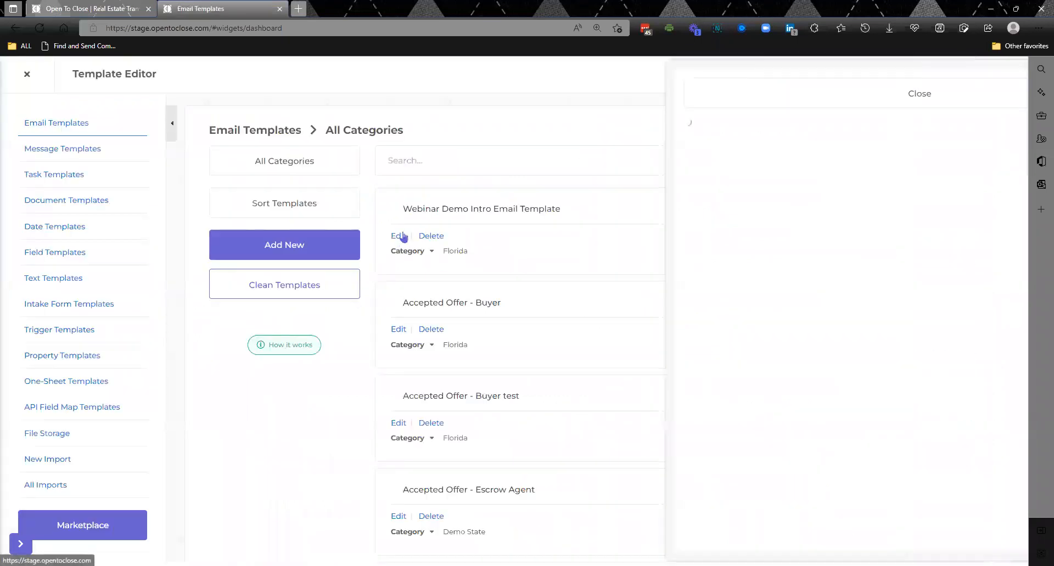
{"action": "double_click", "coordinate": [1018, 313]}
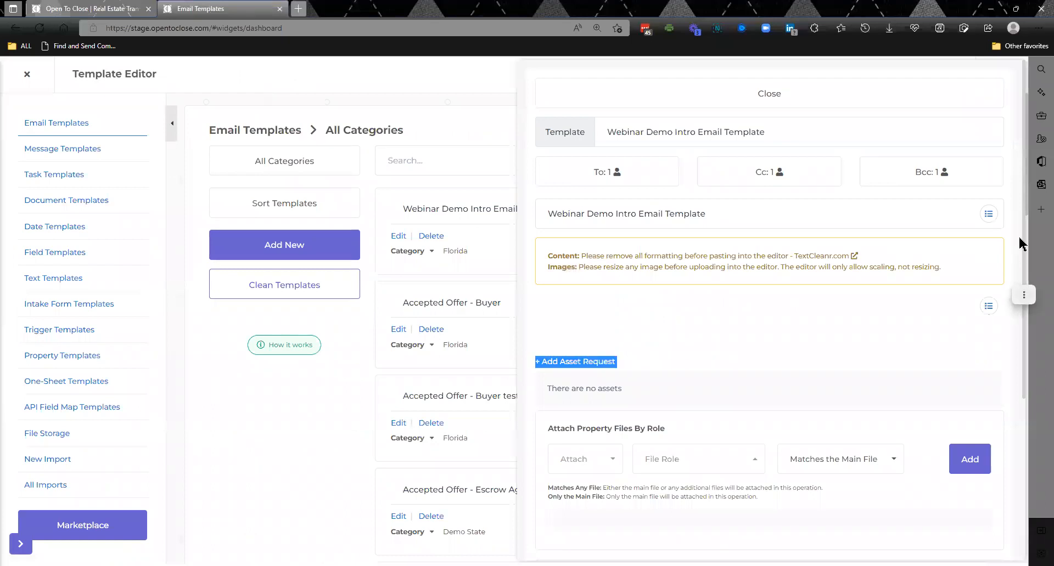
{"action": "left_click_drag", "start_coordinate": [1022, 246], "coordinate": [1021, 441]}
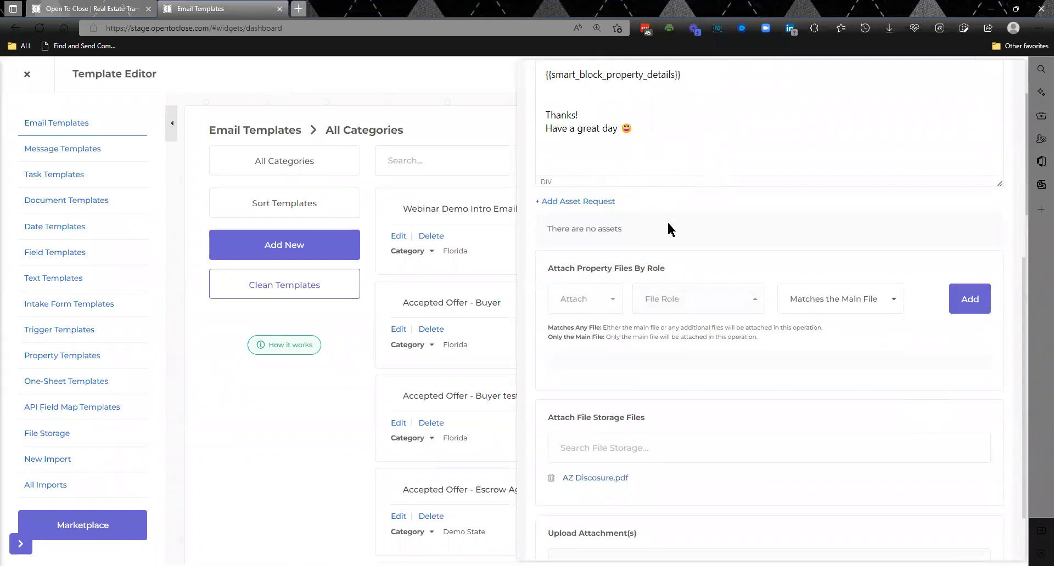
- Attach all property files with the Addendum #1 bs role to the email template, using Matches the Main File
{"action": "left_click", "coordinate": [583, 297]}
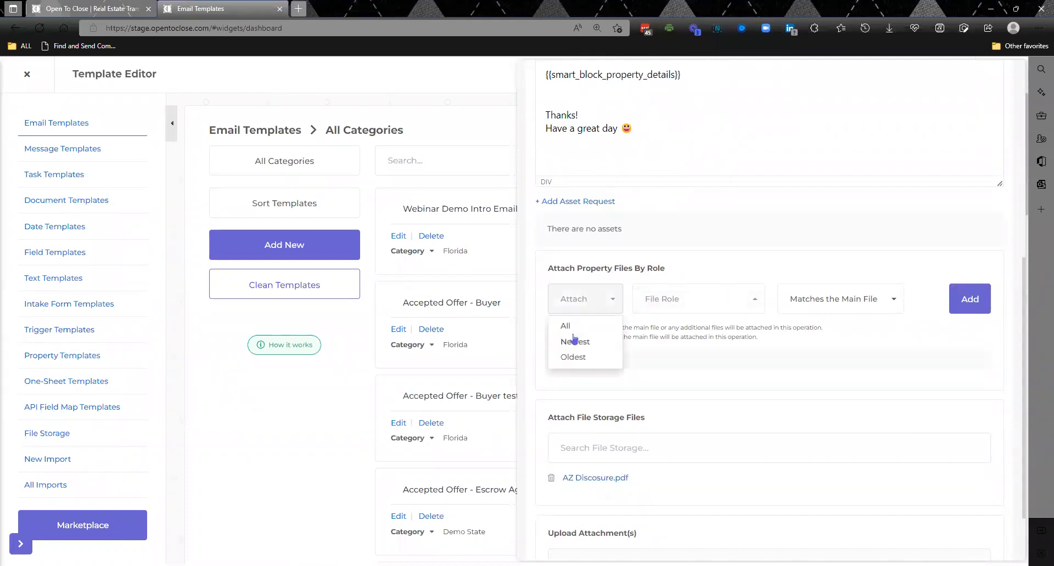
{"action": "left_click", "coordinate": [573, 326]}
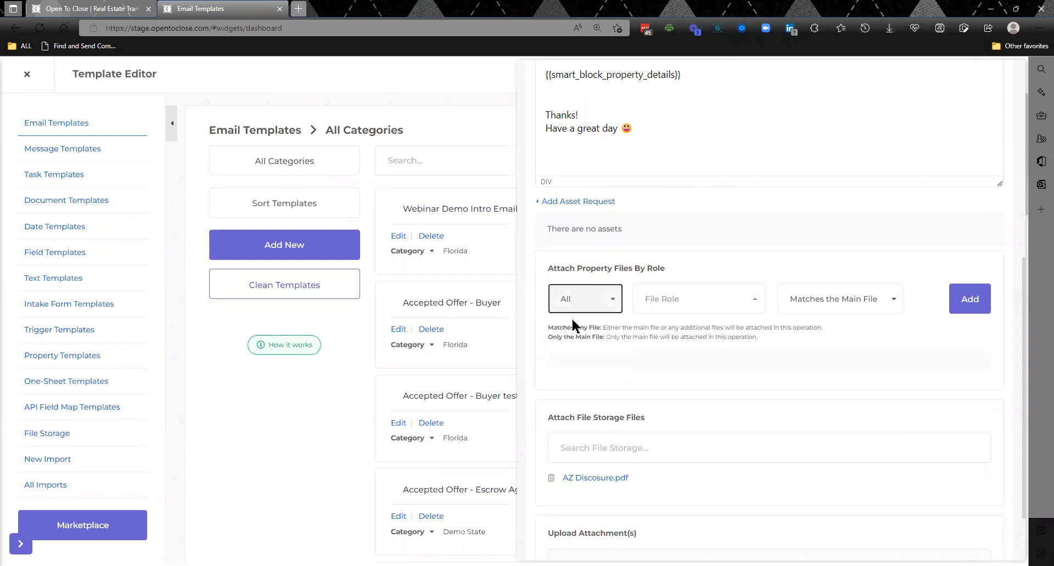
{"action": "left_click", "coordinate": [676, 300]}
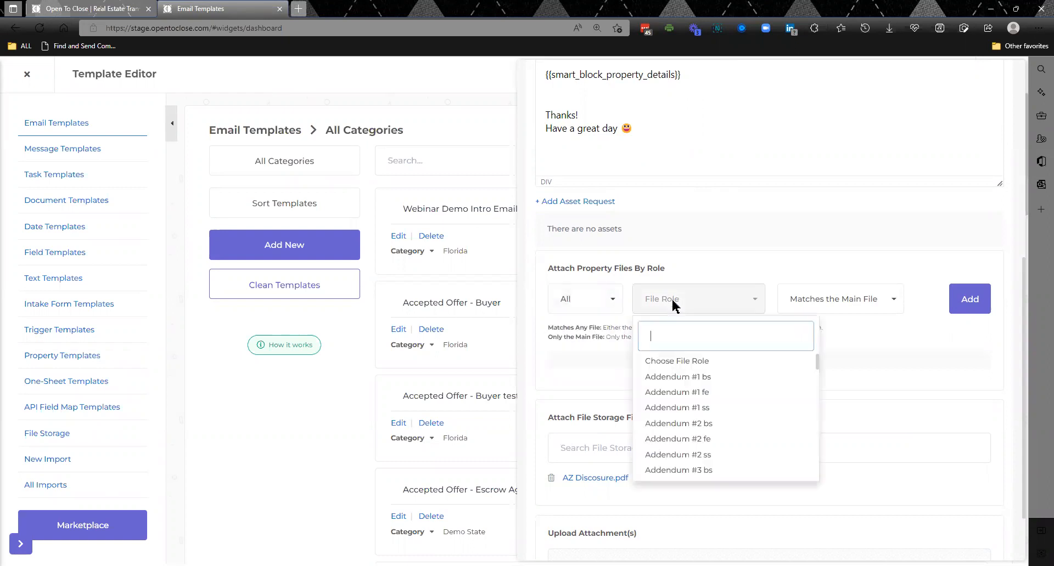
{"action": "left_click", "coordinate": [692, 382]}
{"action": "left_click", "coordinate": [837, 313]}
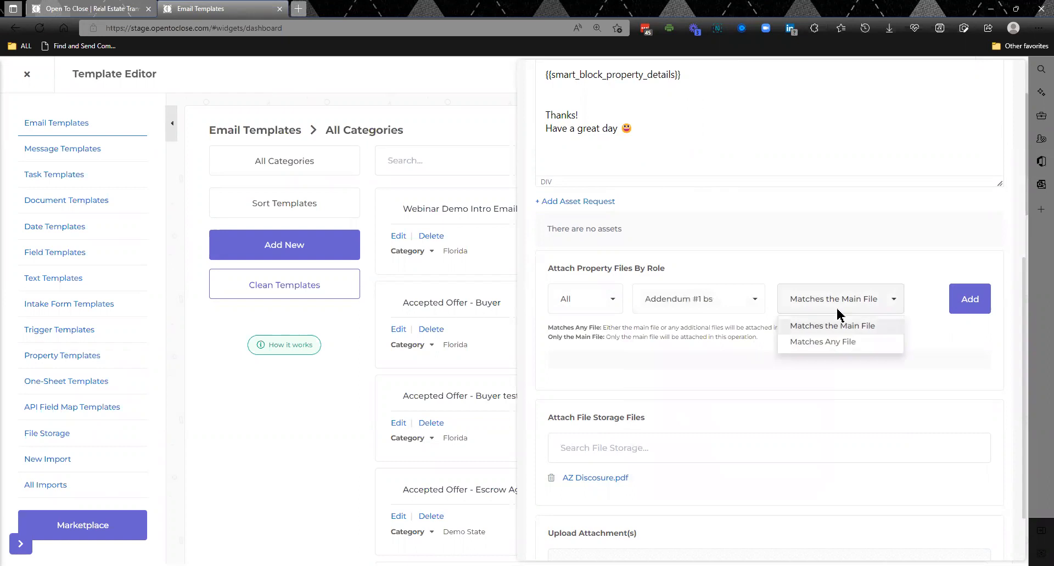
{"action": "left_click", "coordinate": [842, 328]}
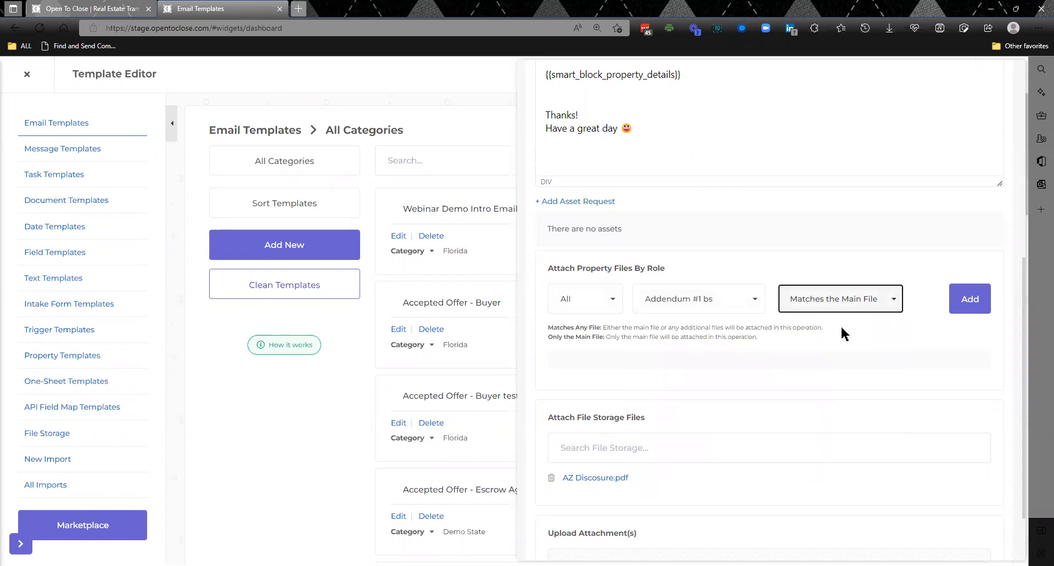
{"action": "left_click", "coordinate": [967, 304]}
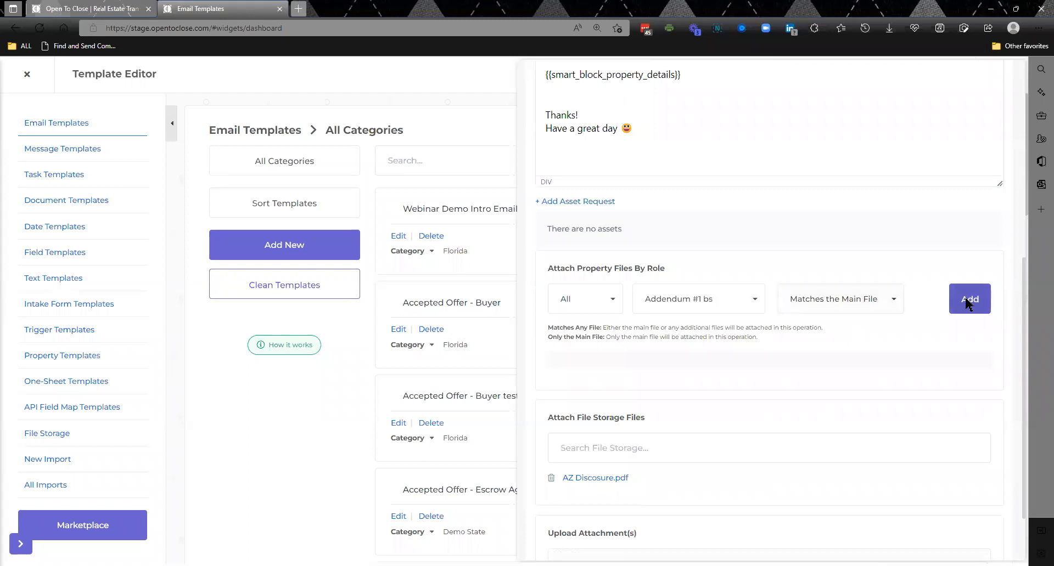
- Check the email template's To and Cc recipient roles, and review its list of files attached by role
{"action": "left_click_drag", "start_coordinate": [1026, 288], "coordinate": [1006, 129]}
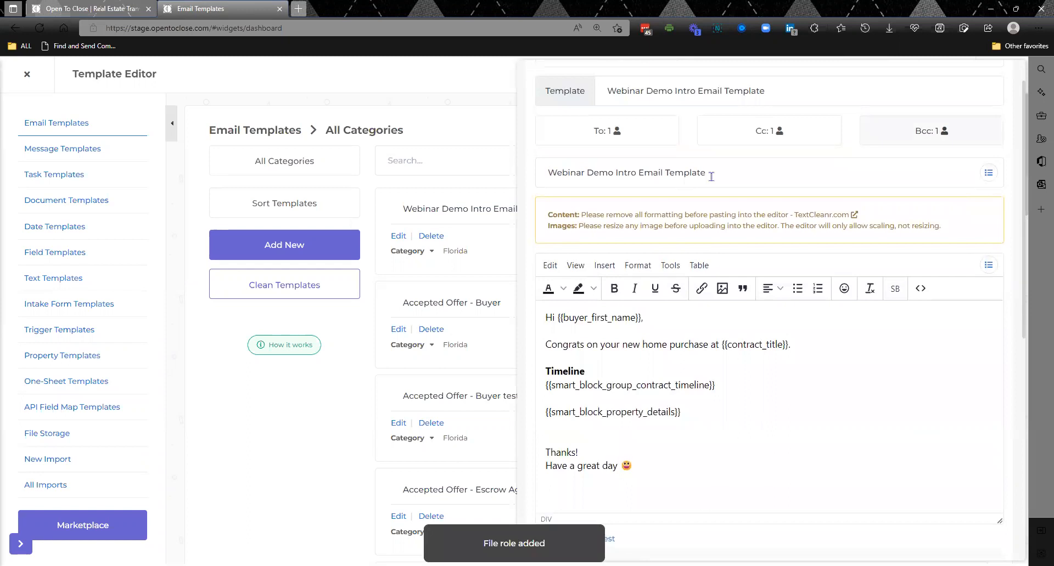
{"action": "left_click", "coordinate": [655, 130]}
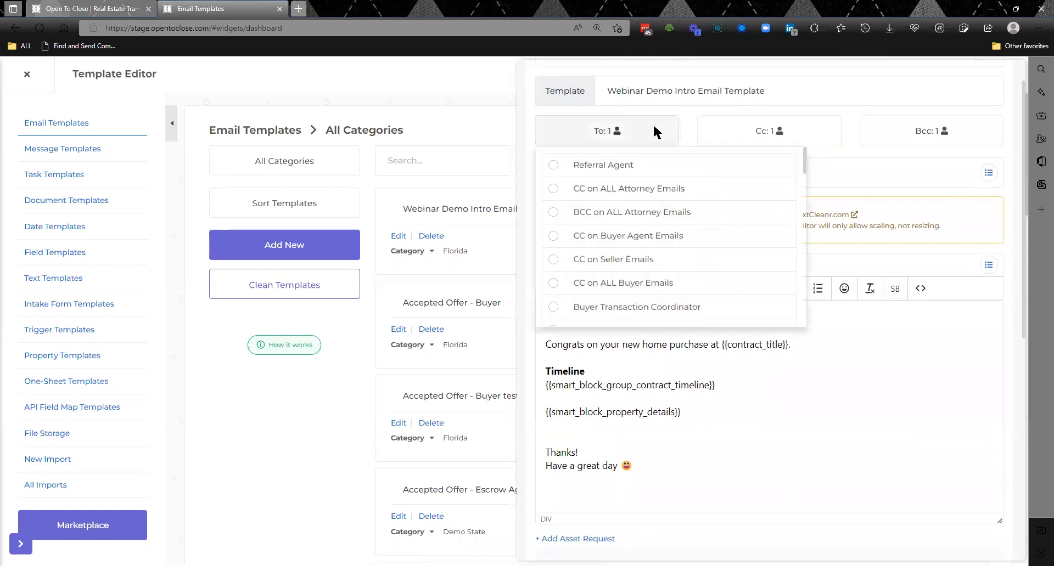
{"action": "scroll", "coordinate": [805, 167], "scroll_direction": "down", "scroll_amount": 2}
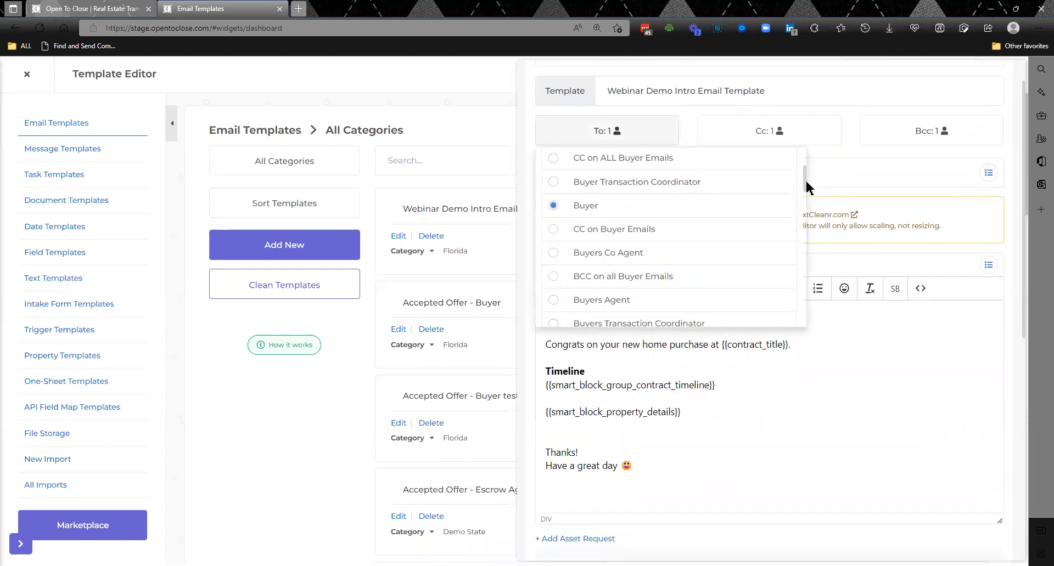
{"action": "left_click", "coordinate": [787, 142]}
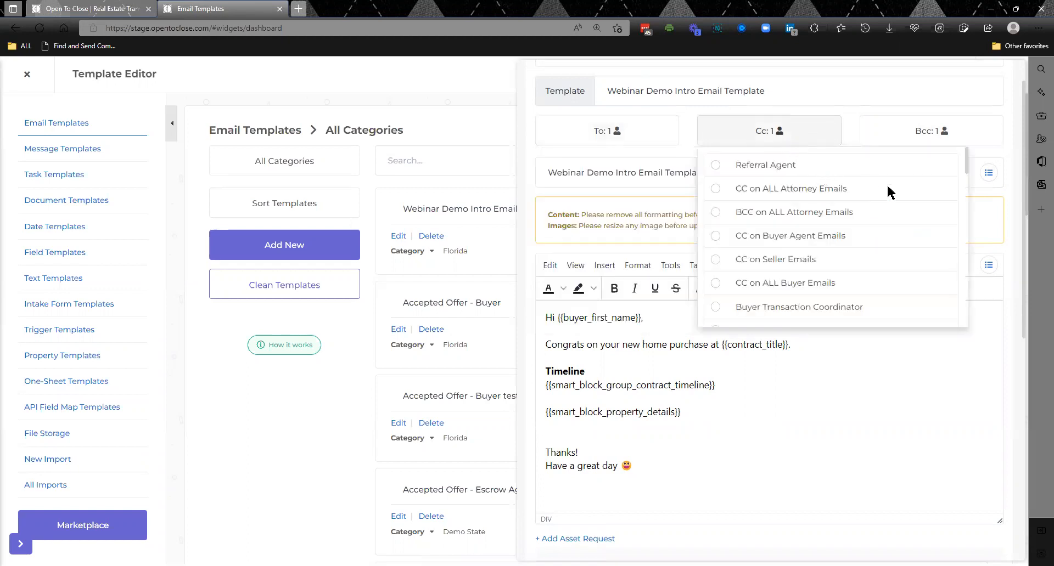
{"action": "left_click_drag", "start_coordinate": [967, 166], "coordinate": [969, 191]}
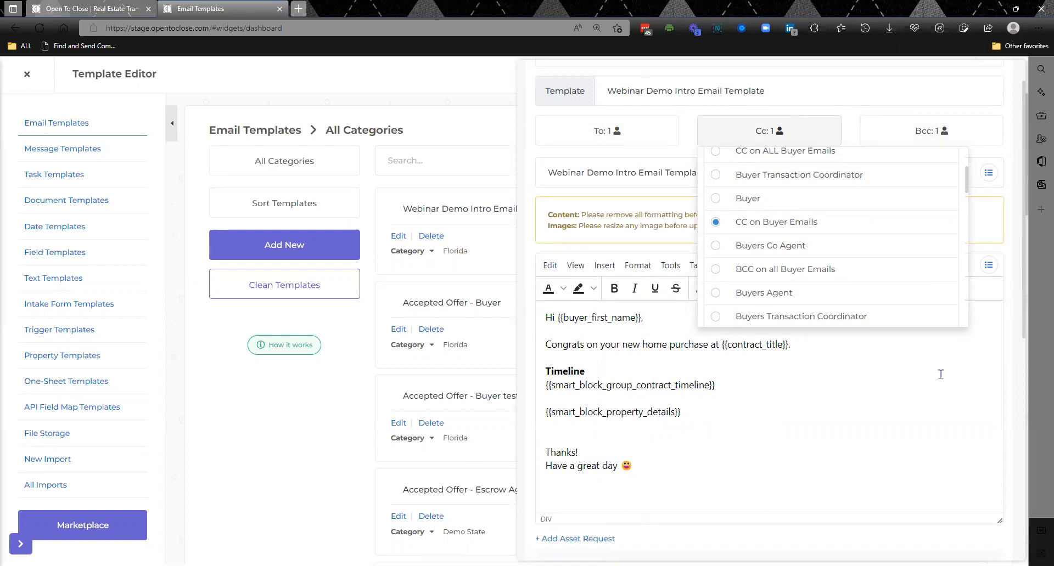
{"action": "scroll", "coordinate": [1024, 290], "scroll_direction": "down", "scroll_amount": 6}
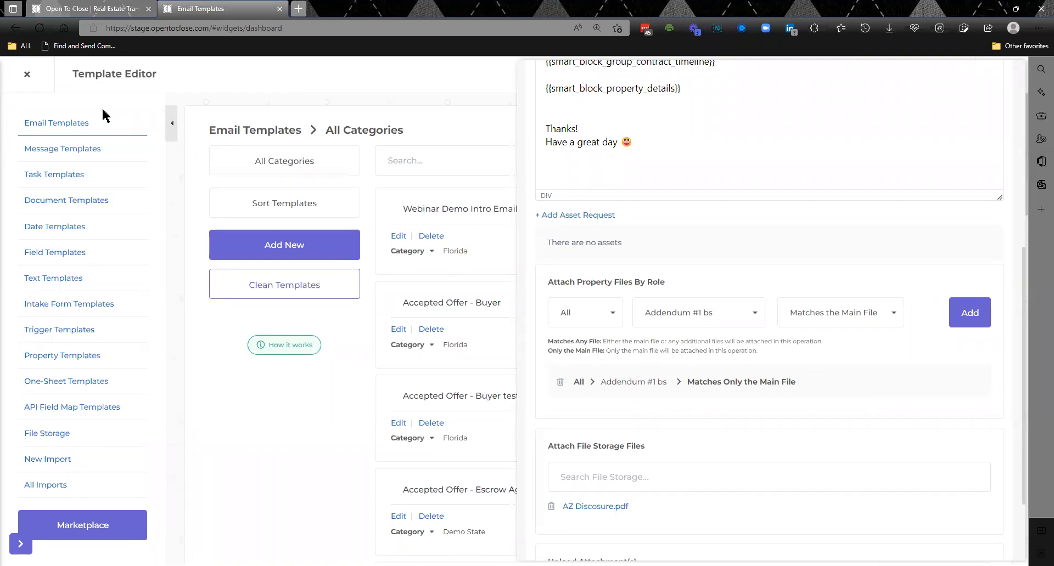
- Leave the template editor, review the Accepted Offer - AND CO-BUYERS AGENT smart block's message and condition, and close it
{"action": "left_click", "coordinate": [26, 75]}
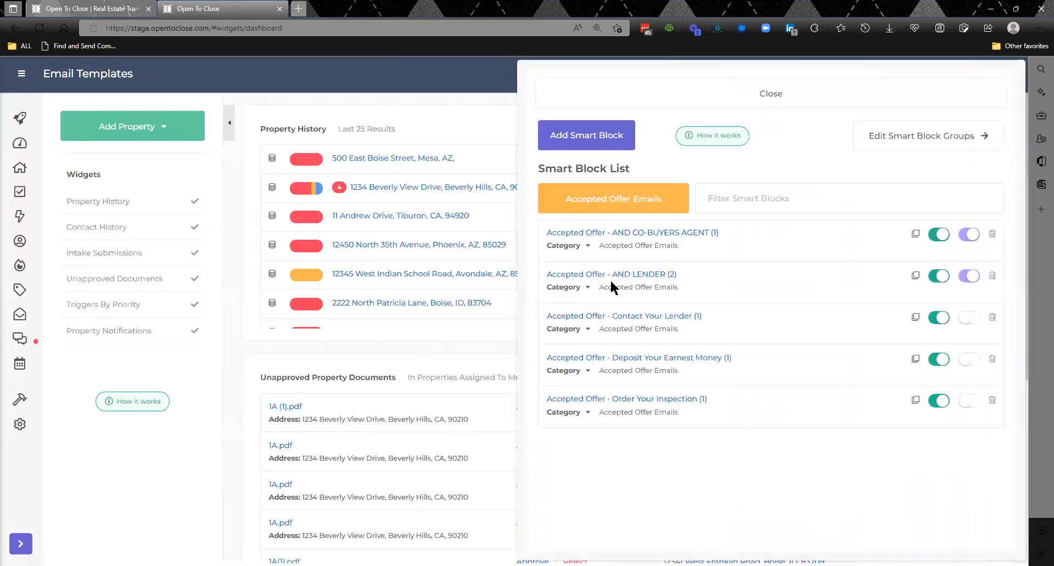
{"action": "left_click", "coordinate": [679, 235]}
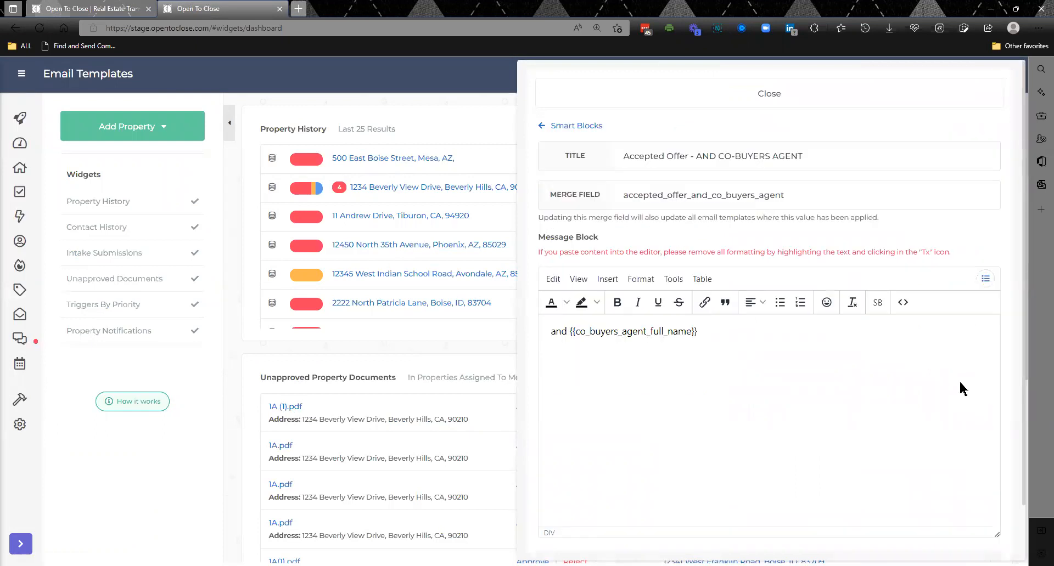
{"action": "scroll", "coordinate": [1022, 439], "scroll_direction": "down", "scroll_amount": 1}
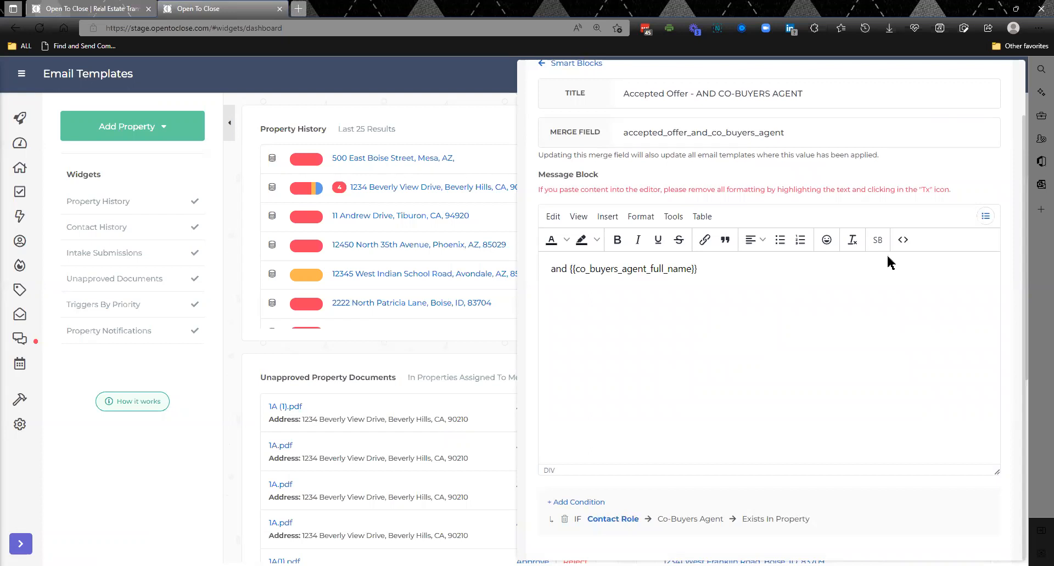
{"action": "scroll", "coordinate": [1030, 280], "scroll_direction": "up", "scroll_amount": 1}
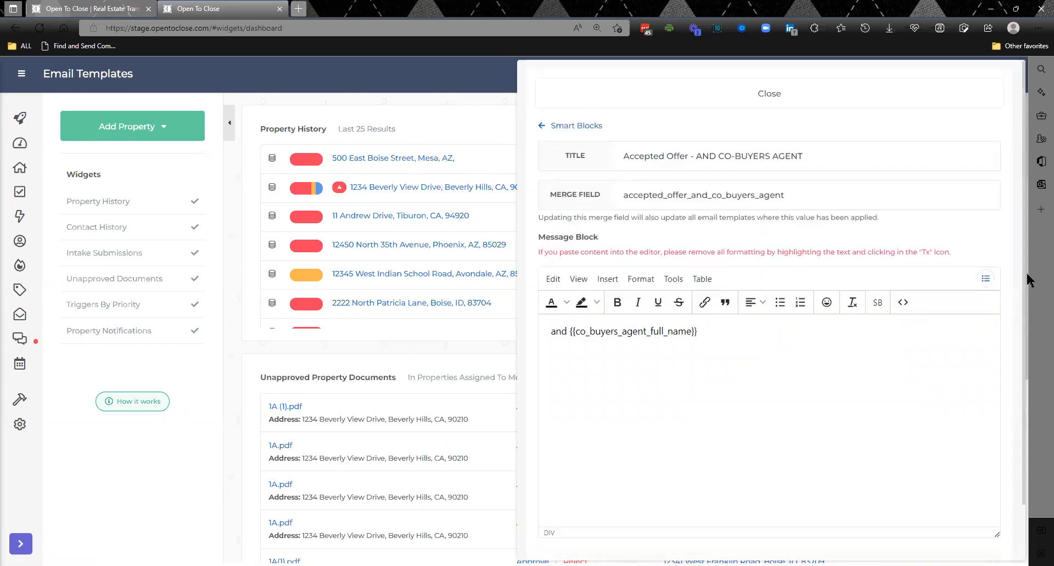
{"action": "left_click", "coordinate": [770, 94]}
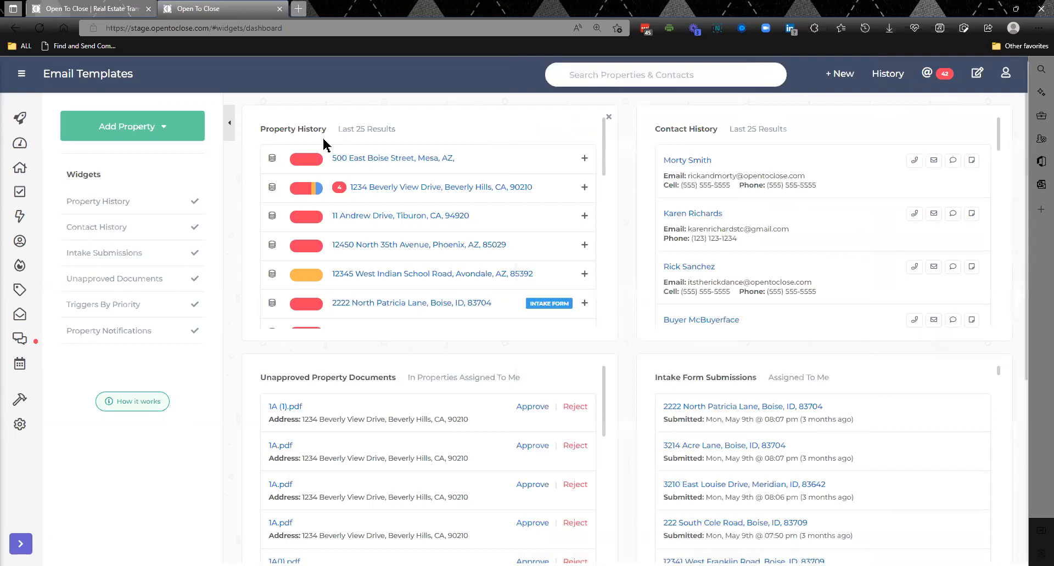
- Open the Beverly Hills property's triggers and expand the options of the Sample Inspection Scheduled text trigger
{"action": "left_click", "coordinate": [371, 188]}
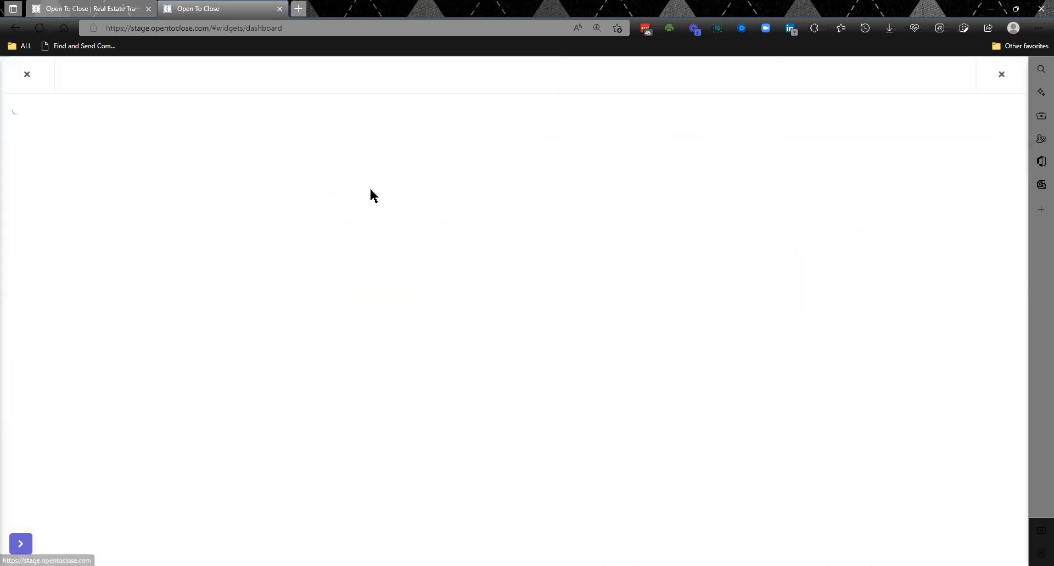
{"action": "left_click", "coordinate": [450, 145]}
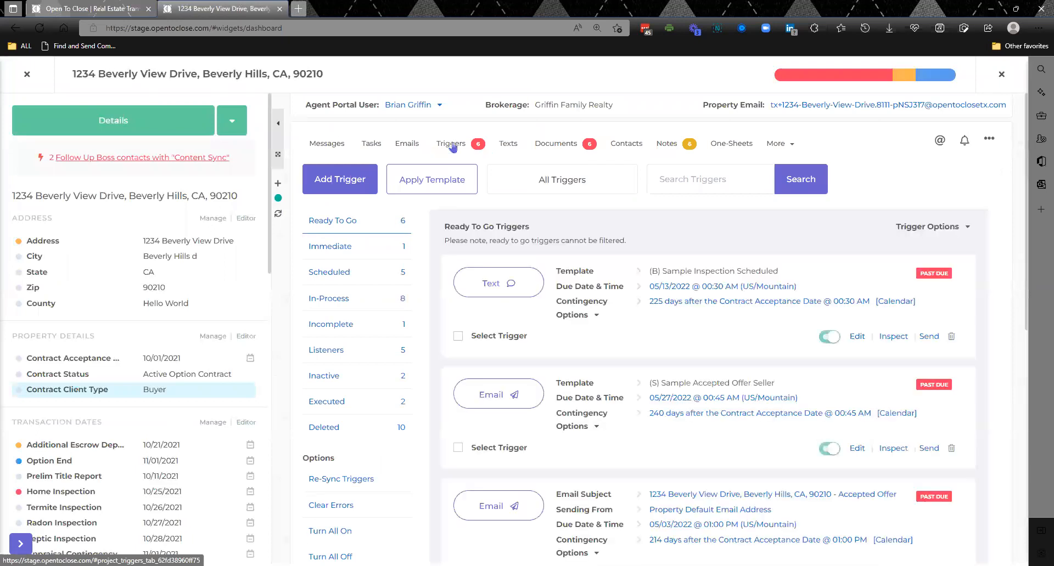
{"action": "left_click", "coordinate": [576, 316]}
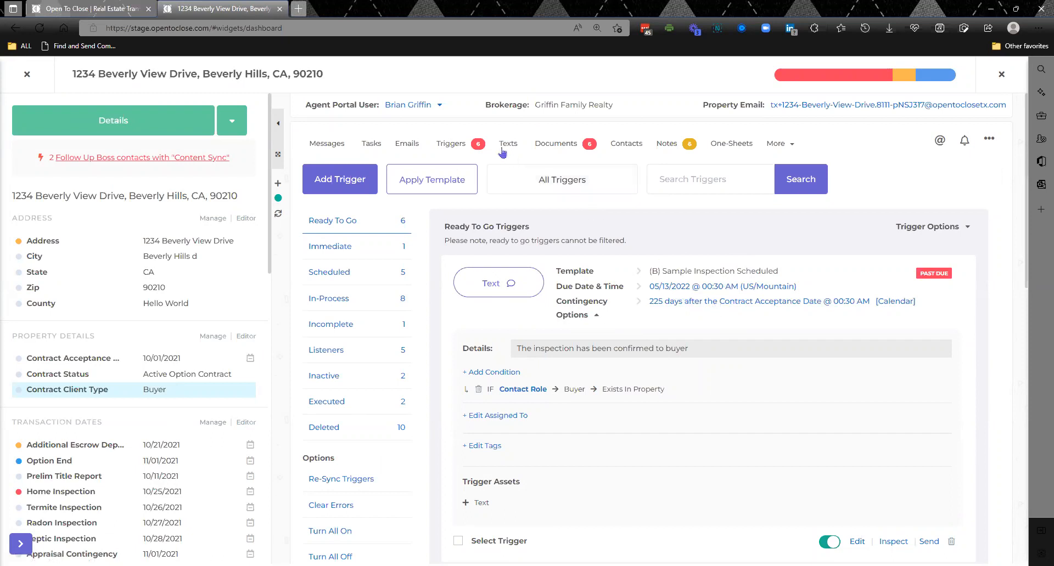
- Open the triggers of the pinned task "Send referral info to brokeraguuuuue" in the property's tasks, expand them all and review their assets
{"action": "left_click", "coordinate": [377, 145]}
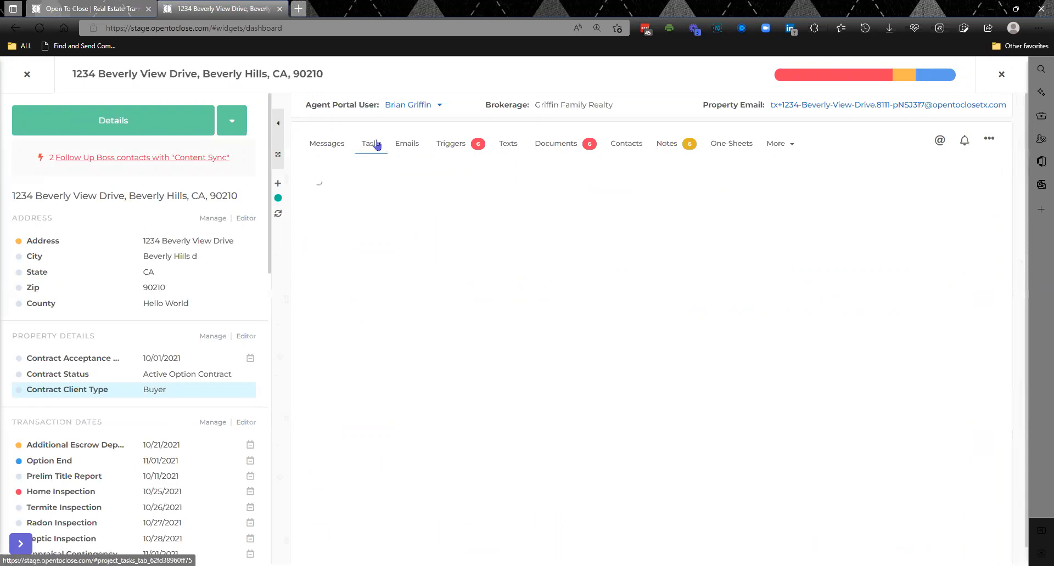
{"action": "left_click", "coordinate": [449, 144]}
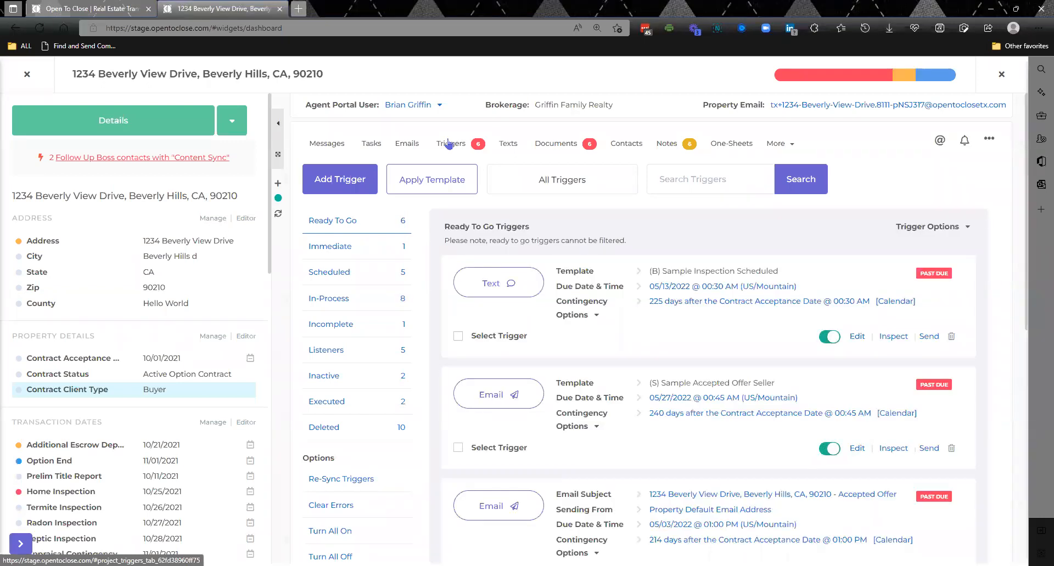
{"action": "left_click", "coordinate": [375, 144]}
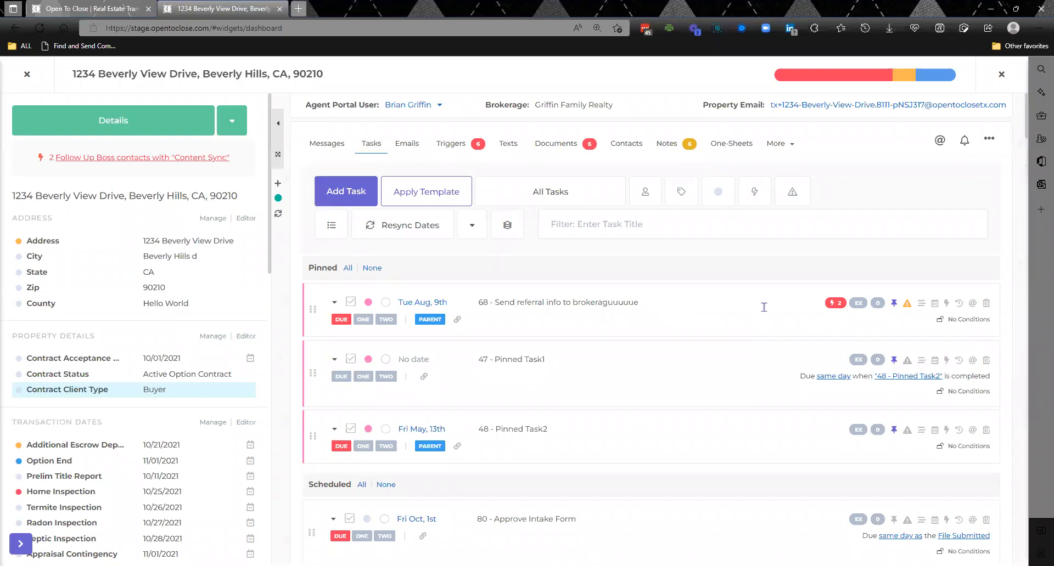
{"action": "left_click", "coordinate": [833, 307]}
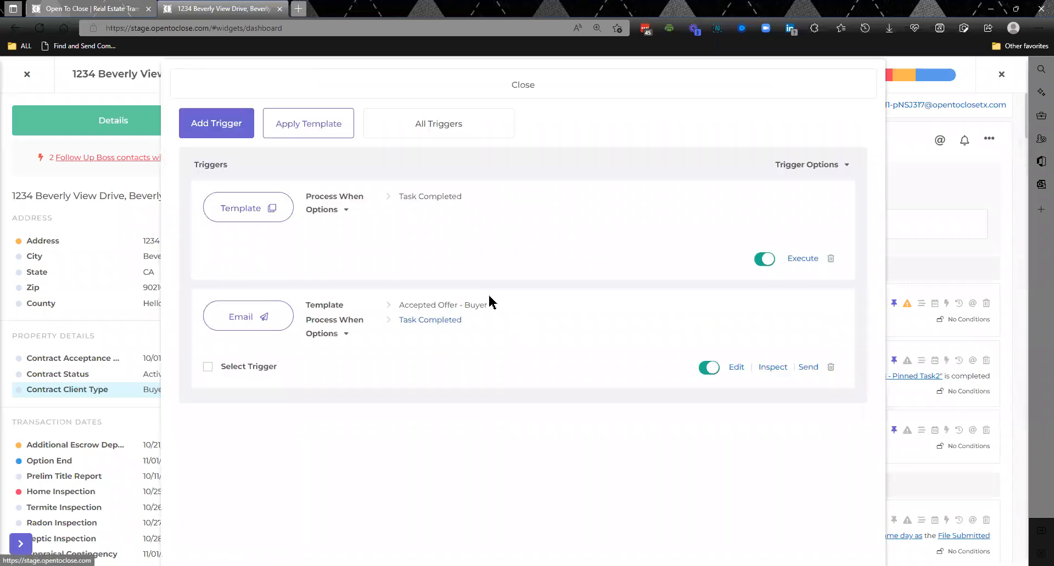
{"action": "left_click", "coordinate": [785, 167]}
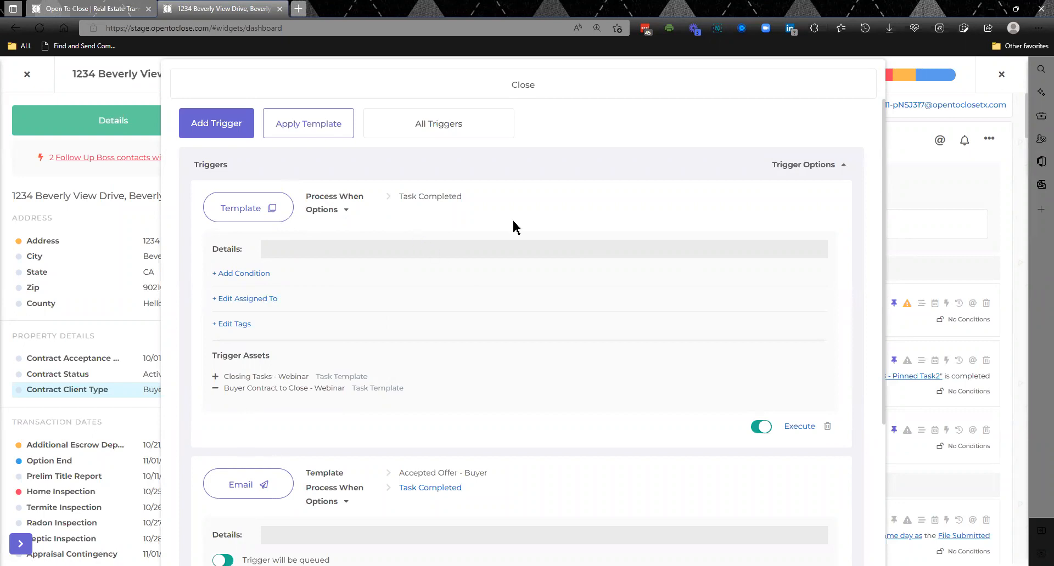
{"action": "left_click_drag", "start_coordinate": [883, 399], "coordinate": [885, 563]}
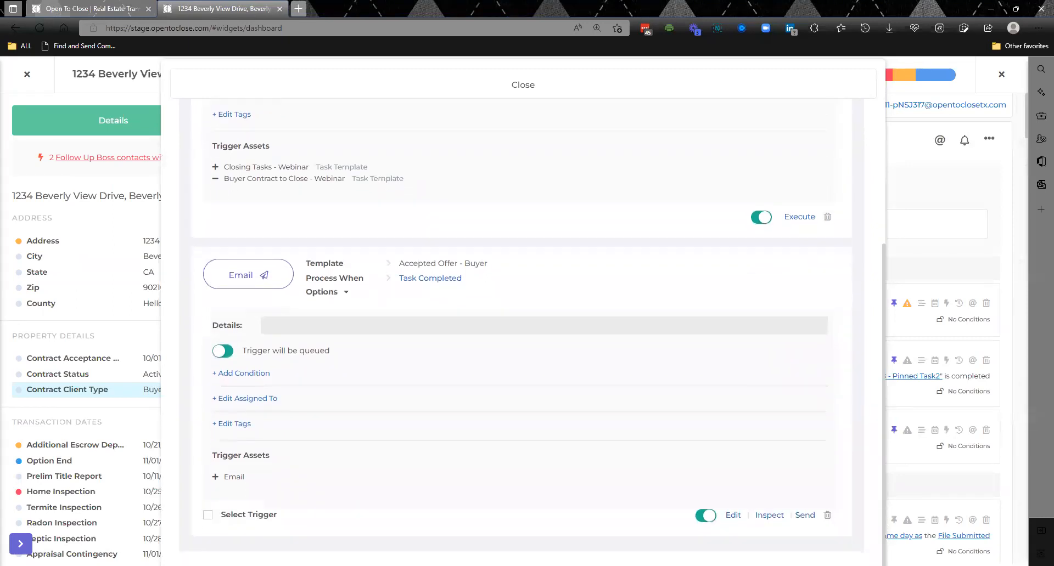
{"action": "scroll", "coordinate": [873, 499], "scroll_direction": "up", "scroll_amount": 1}
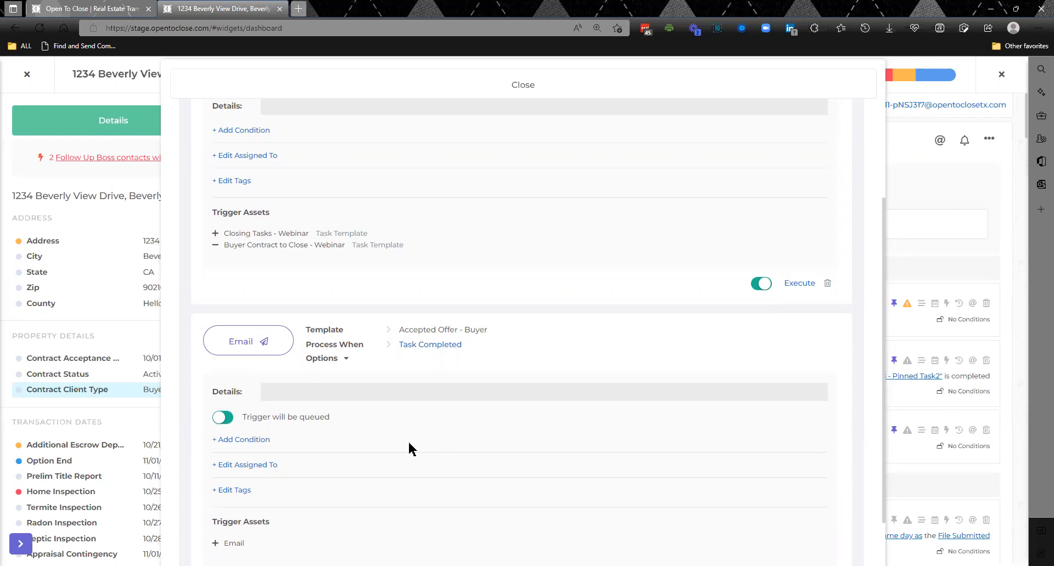
- Close the pinned task's triggers, leave the property, and look over the Field Editor before returning to the dashboard
{"action": "left_click", "coordinate": [535, 96]}
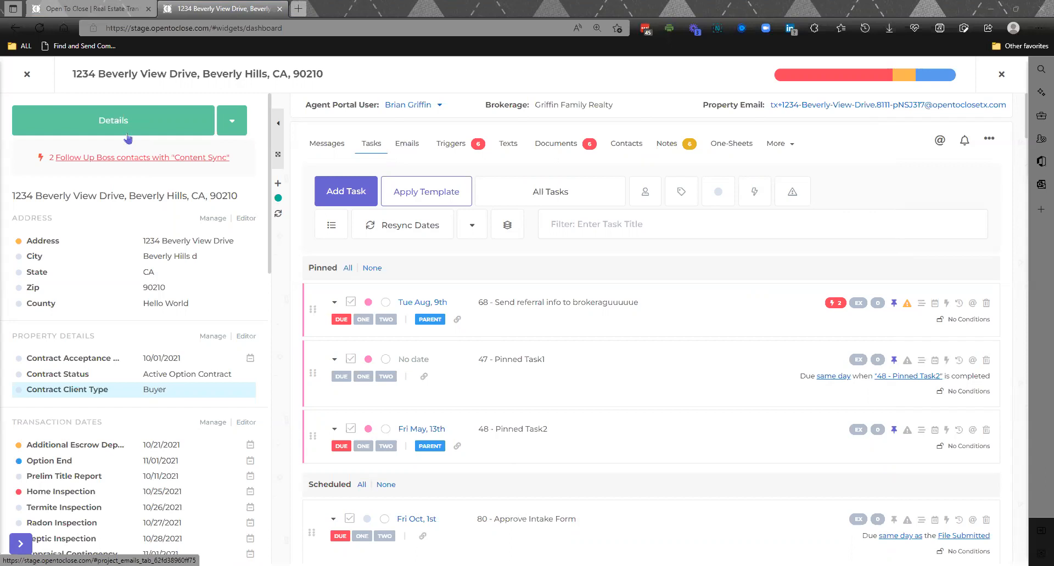
{"action": "left_click", "coordinate": [27, 76]}
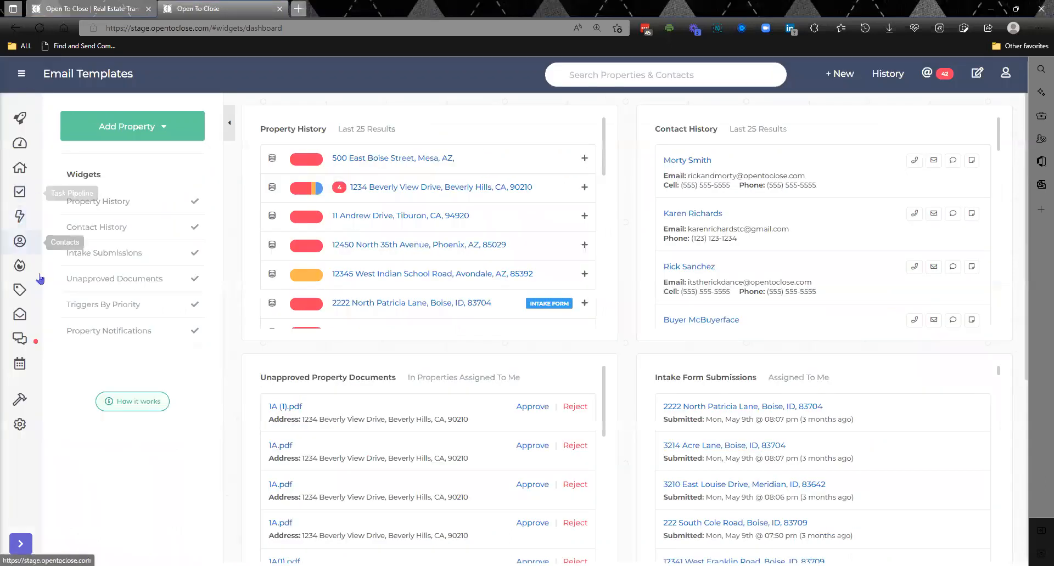
{"action": "left_click", "coordinate": [28, 399]}
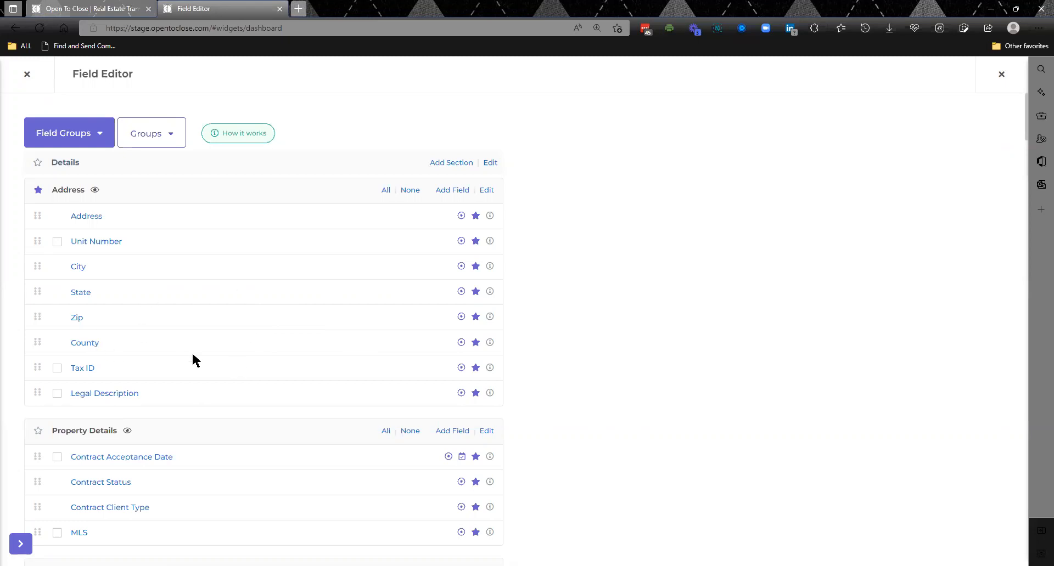
{"action": "left_click", "coordinate": [27, 76]}
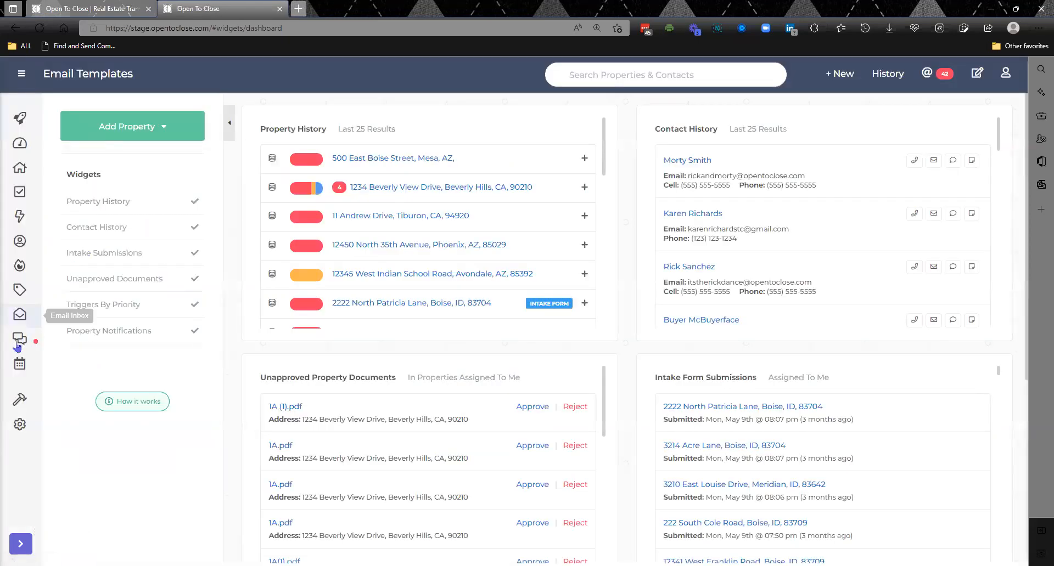
- Open the form triggers of the intake form template XXXXX
{"action": "mouse_move", "coordinate": [20, 400]}
{"action": "left_click", "coordinate": [80, 406]}
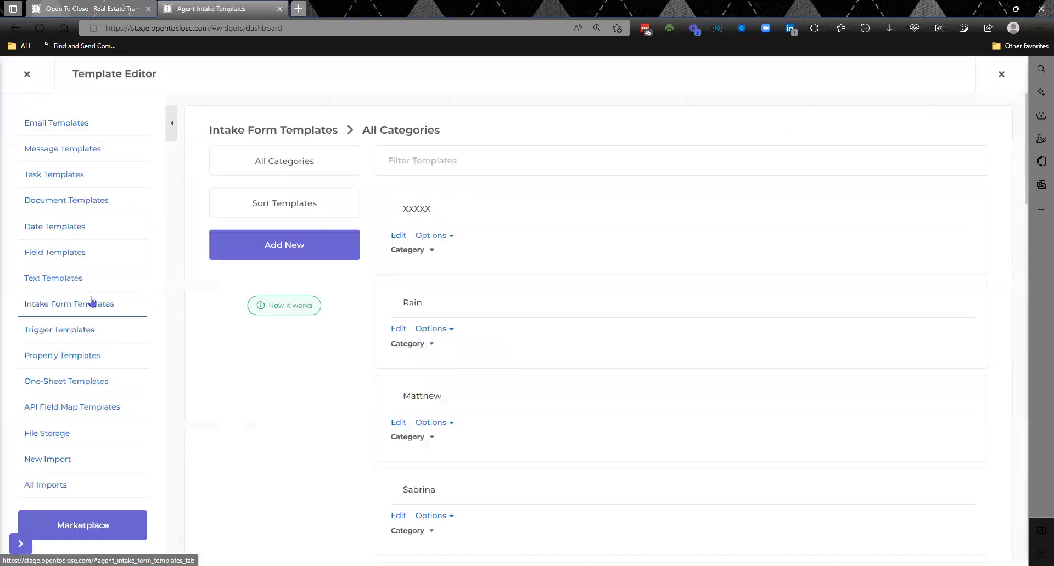
{"action": "left_click", "coordinate": [397, 236]}
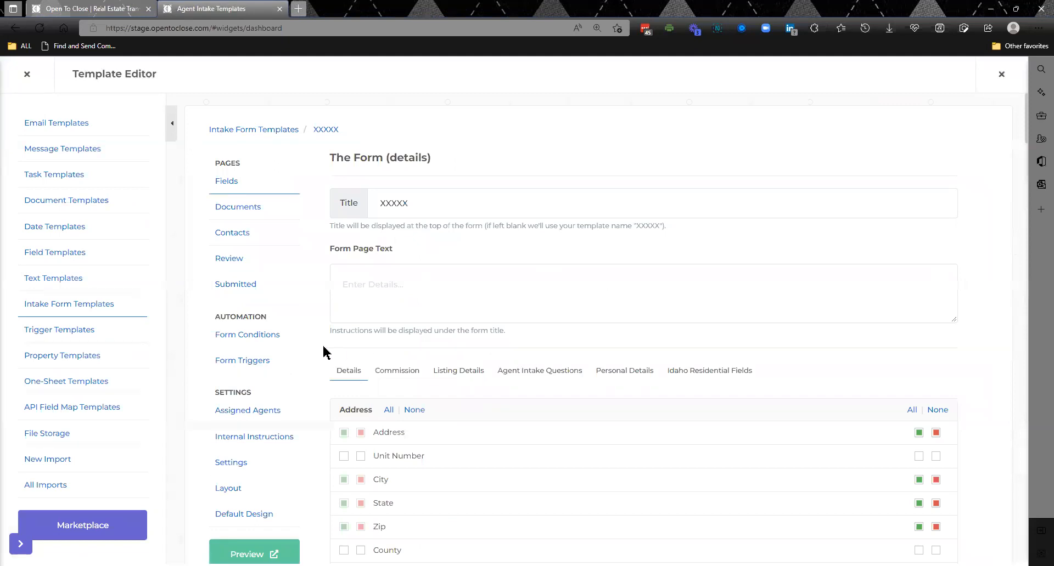
{"action": "left_click", "coordinate": [251, 364]}
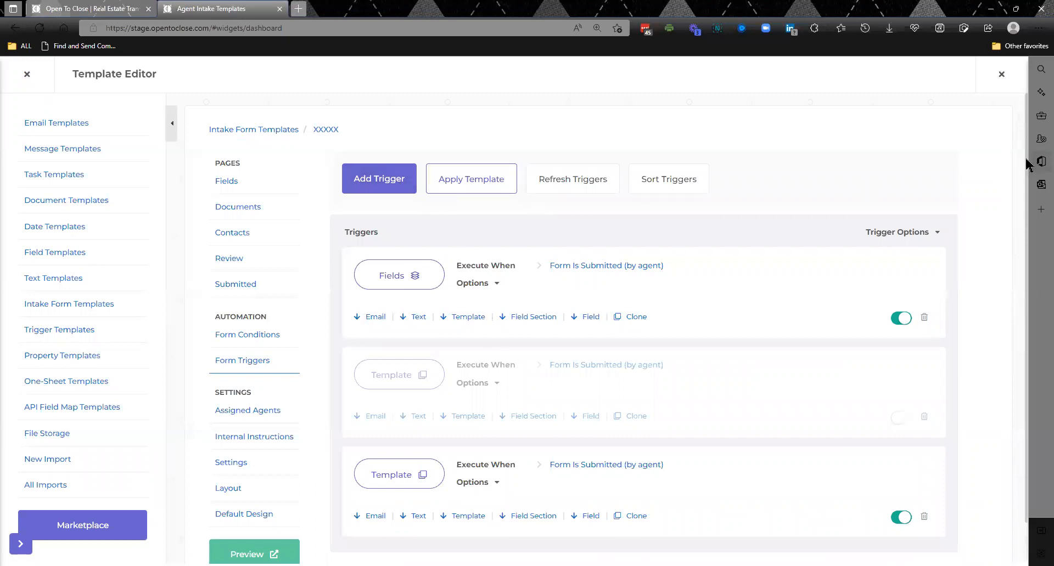
{"action": "scroll", "coordinate": [1028, 161], "scroll_direction": "down", "scroll_amount": 1}
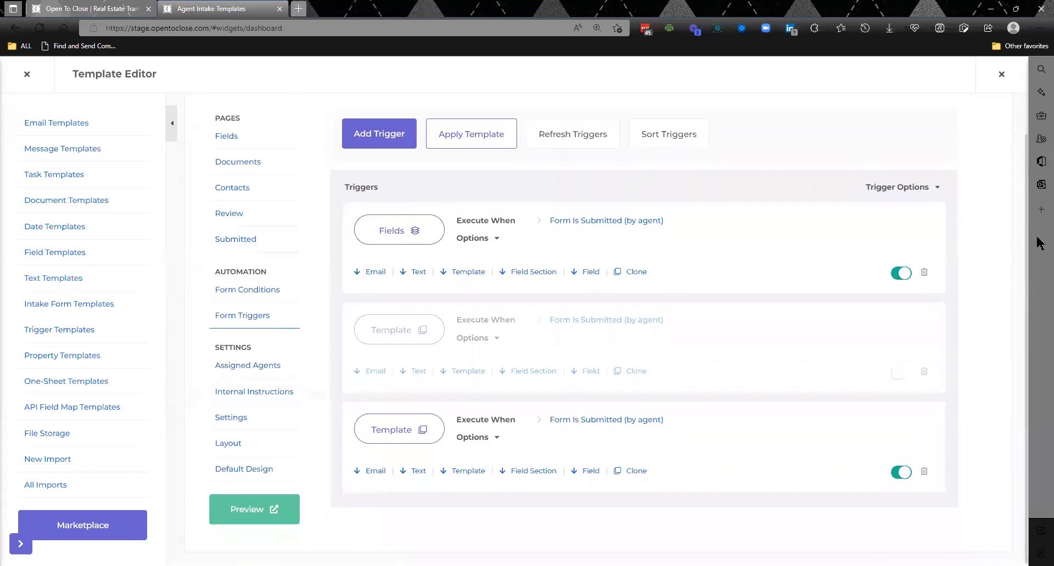
- Add a form trigger for the action Form Submitted (by agent) with the function Add or Remove Field
{"action": "left_click", "coordinate": [387, 143]}
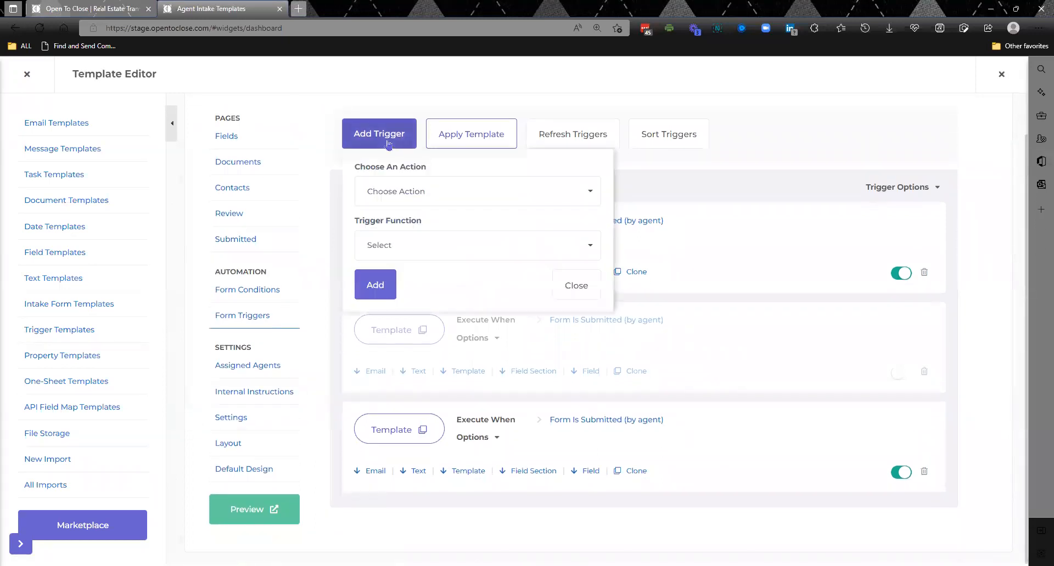
{"action": "left_click", "coordinate": [401, 198]}
{"action": "left_click", "coordinate": [410, 235]}
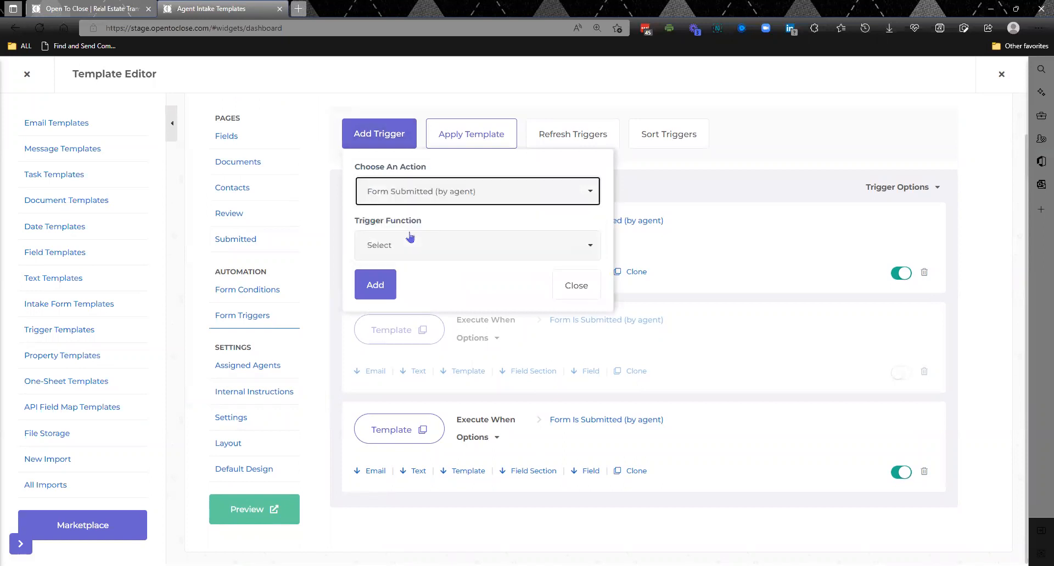
{"action": "left_click", "coordinate": [407, 245]}
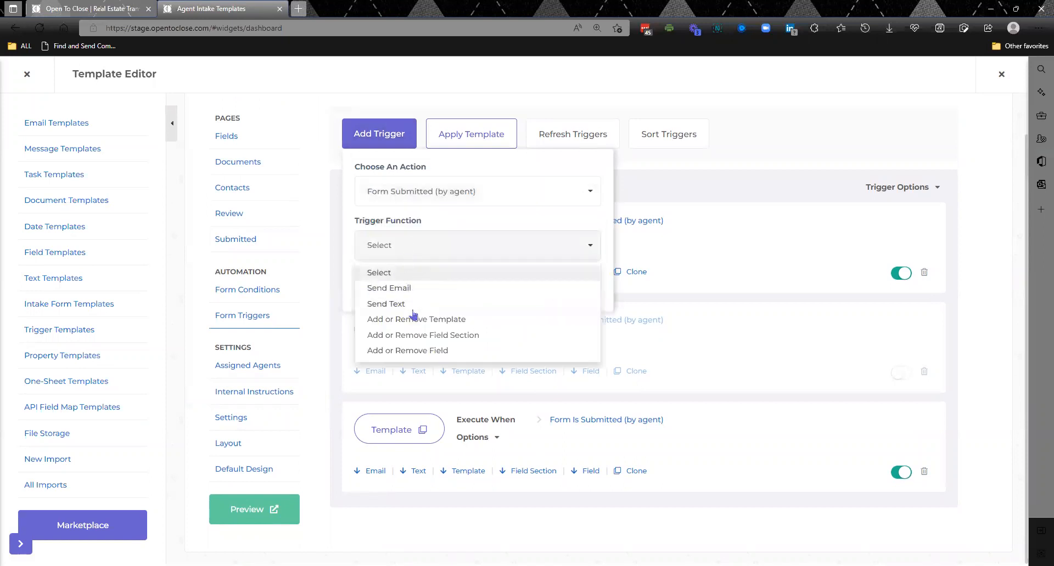
{"action": "left_click", "coordinate": [431, 351]}
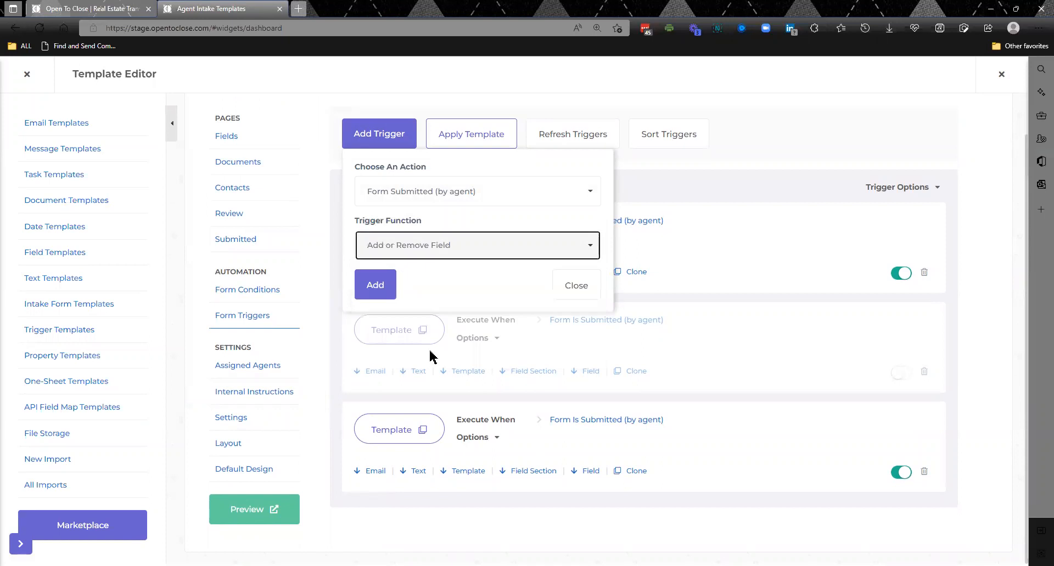
{"action": "left_click", "coordinate": [382, 286]}
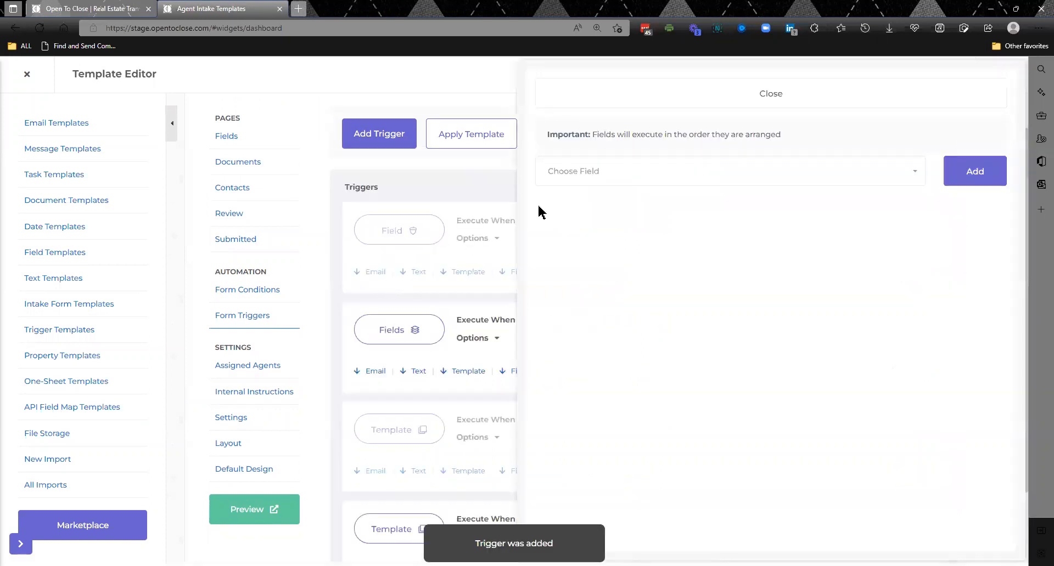
- Add the Contract Title field to the new trigger, keeping Internal Required at No and the operation at Add
{"action": "left_click", "coordinate": [597, 178]}
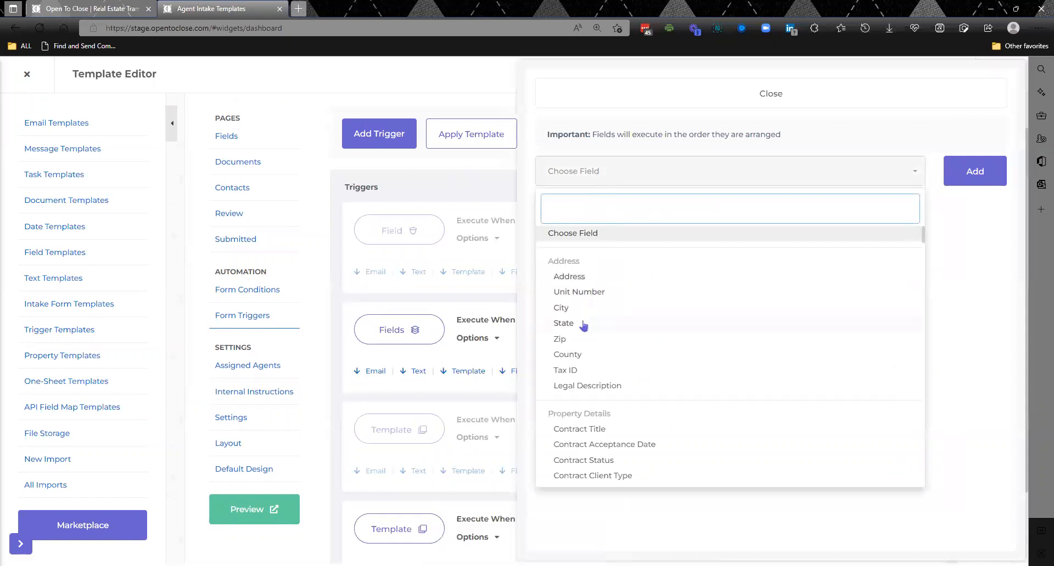
{"action": "left_click", "coordinate": [596, 429]}
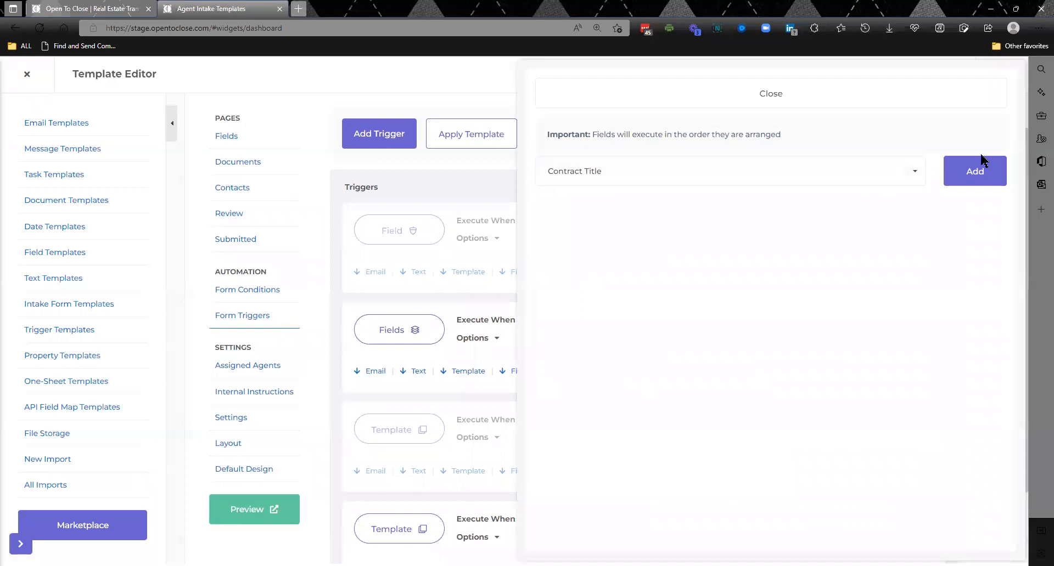
{"action": "left_click", "coordinate": [973, 171]}
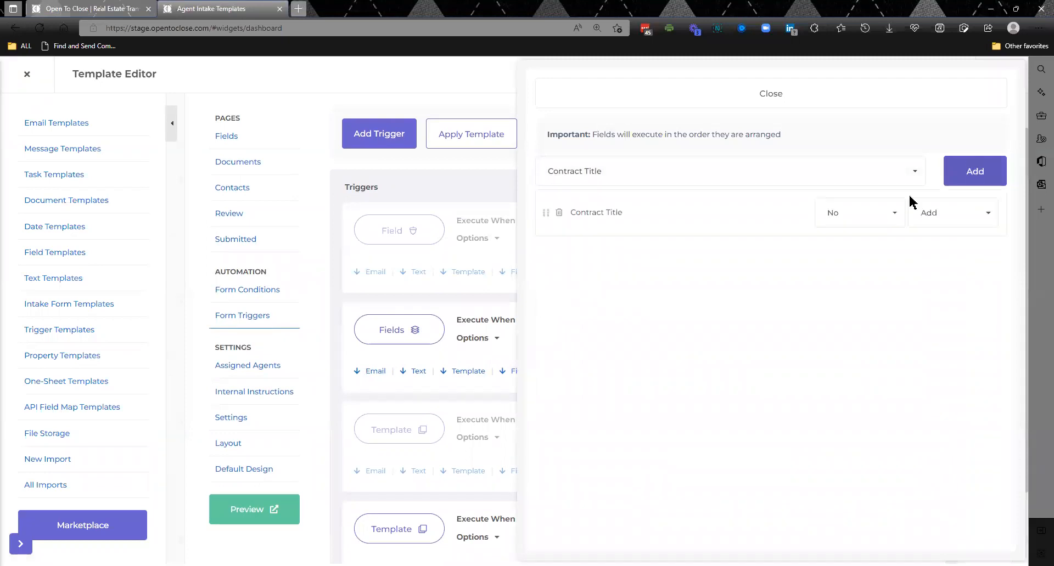
{"action": "left_click", "coordinate": [880, 219]}
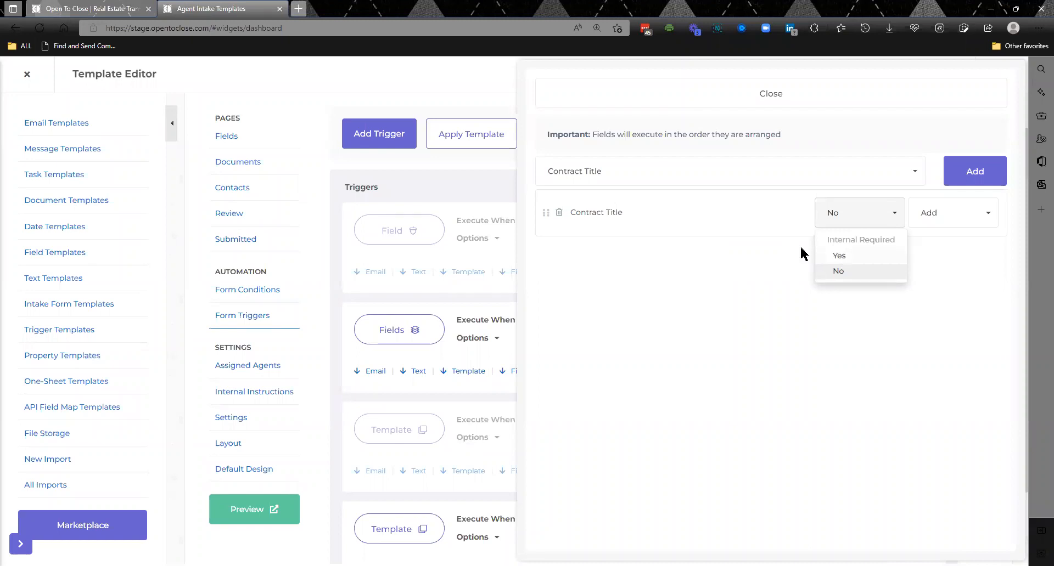
{"action": "left_click", "coordinate": [840, 222]}
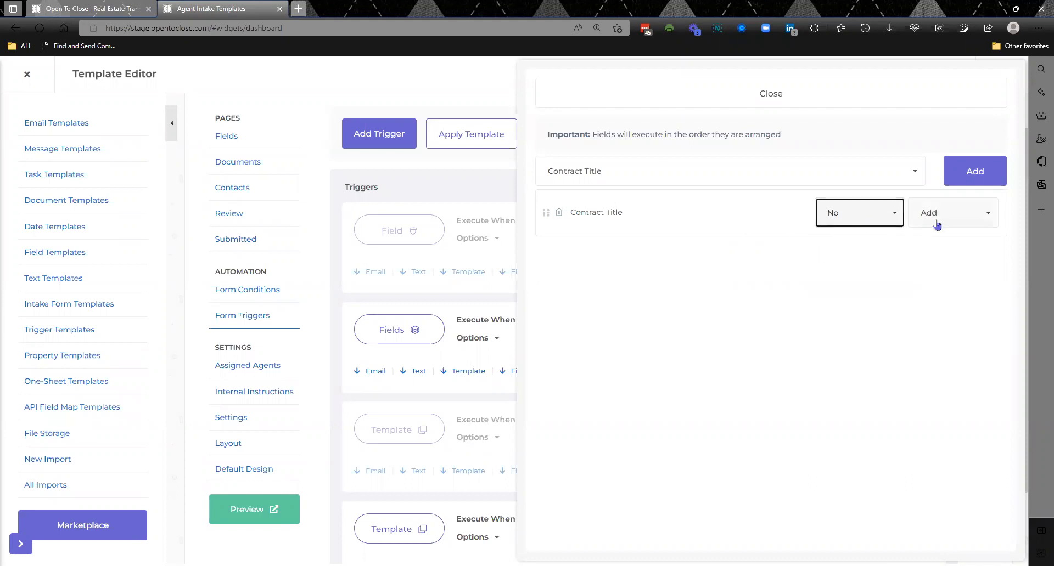
{"action": "left_click", "coordinate": [778, 100]}
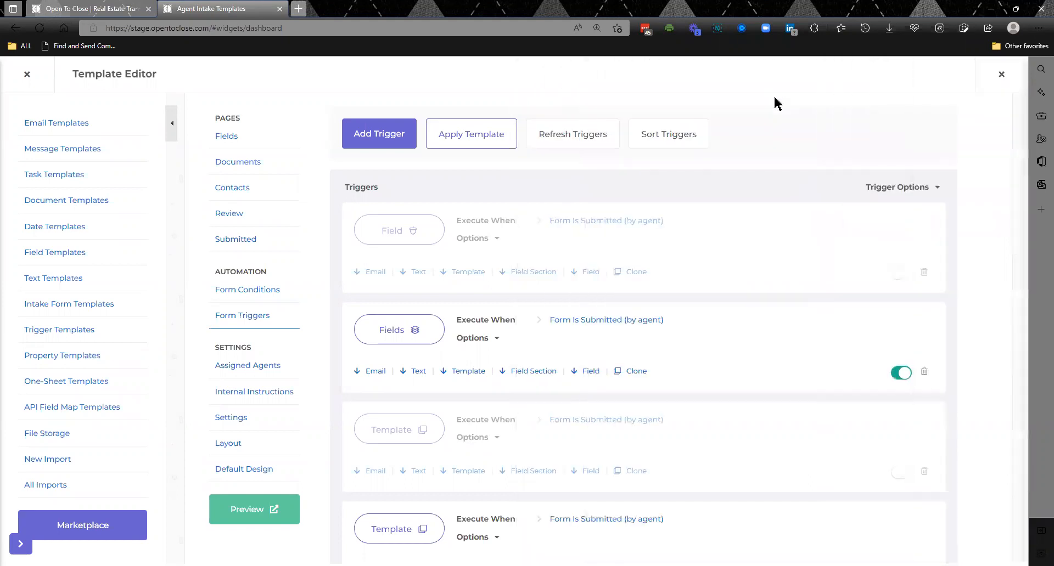
- Enable the new Field trigger and review its options and assets before leaving the template editor
{"action": "left_click", "coordinate": [903, 273]}
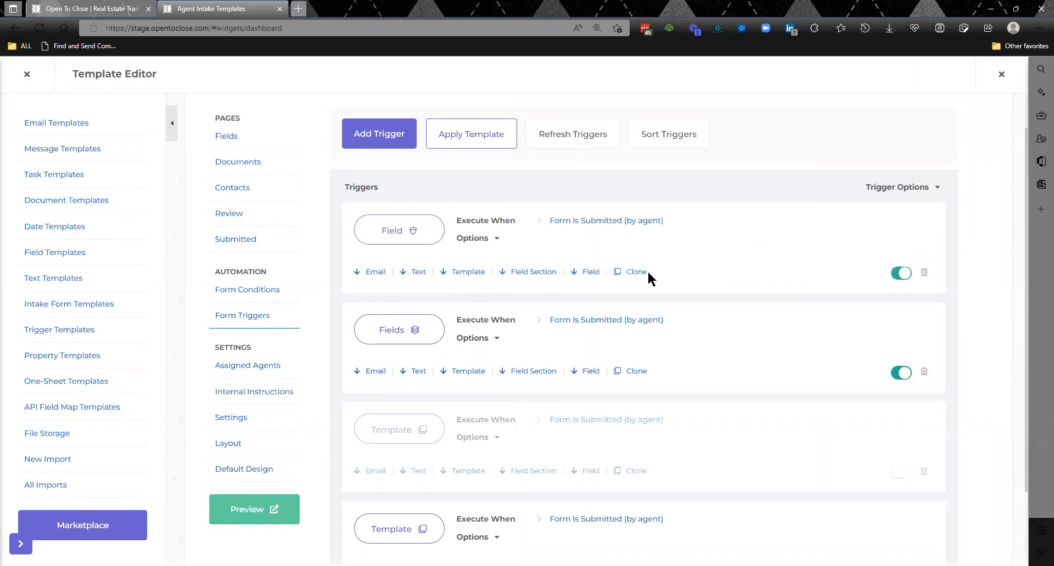
{"action": "left_click", "coordinate": [493, 240]}
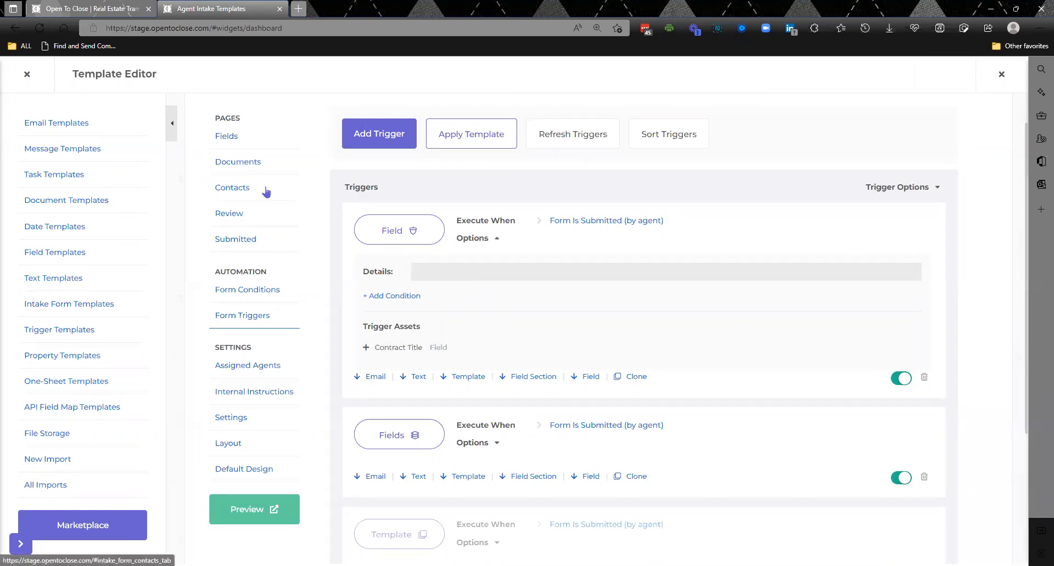
{"action": "left_click", "coordinate": [26, 75]}
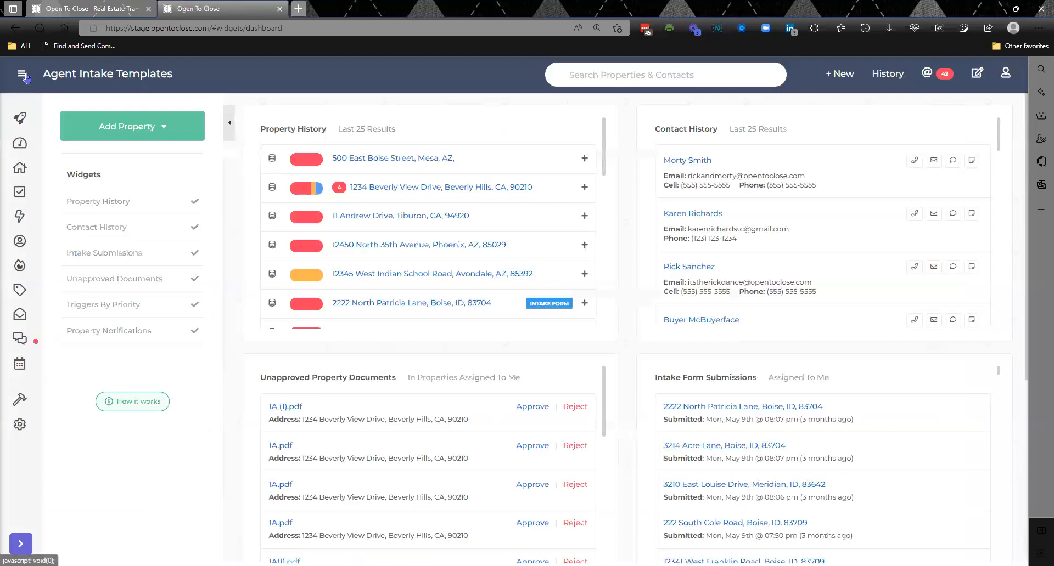
- Open the Beverly Hills property and review the list of actions available for its details
{"action": "left_click", "coordinate": [389, 188]}
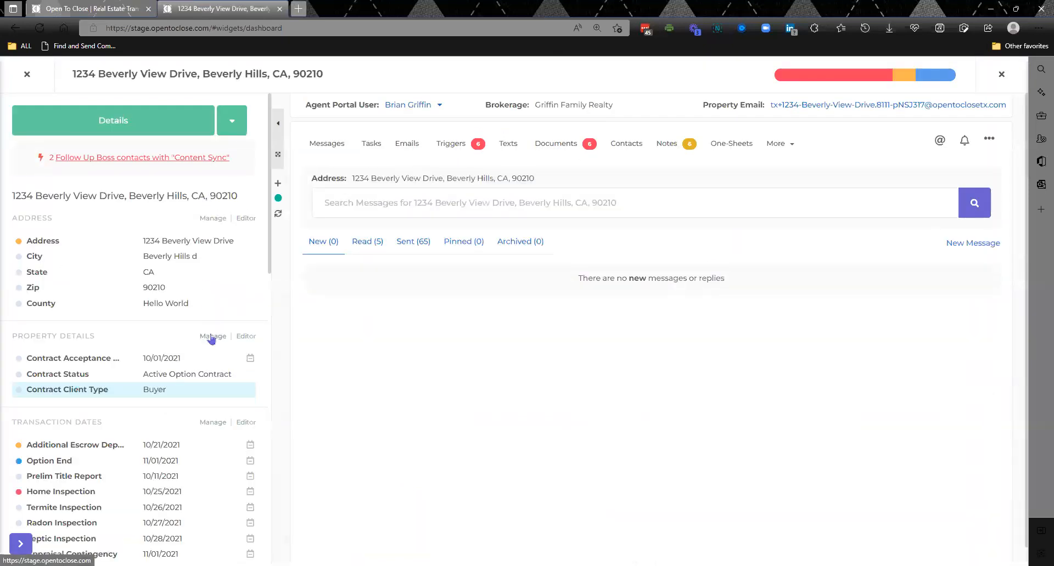
{"action": "left_click", "coordinate": [231, 119]}
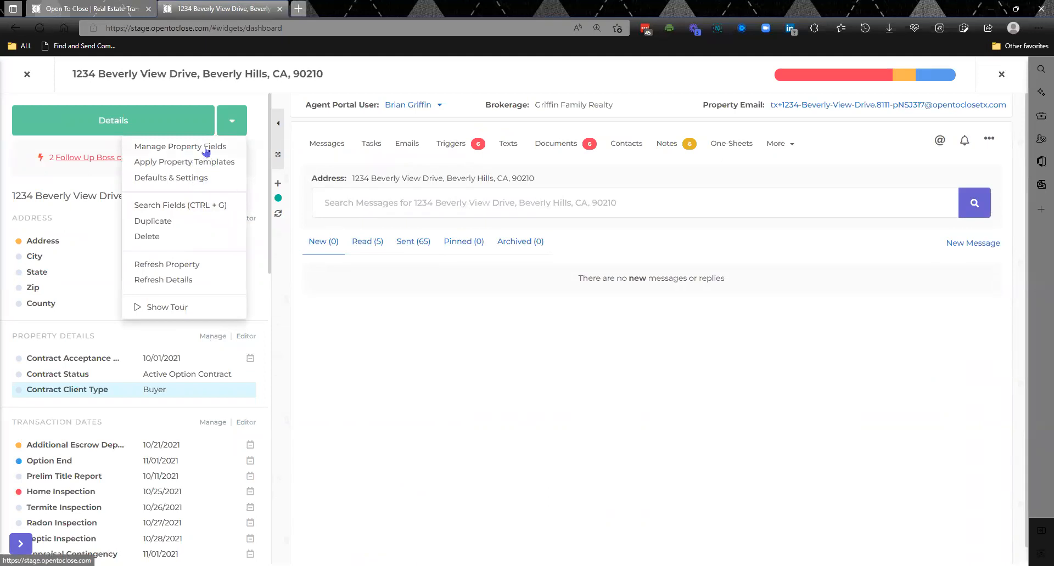
{"action": "left_click", "coordinate": [232, 122]}
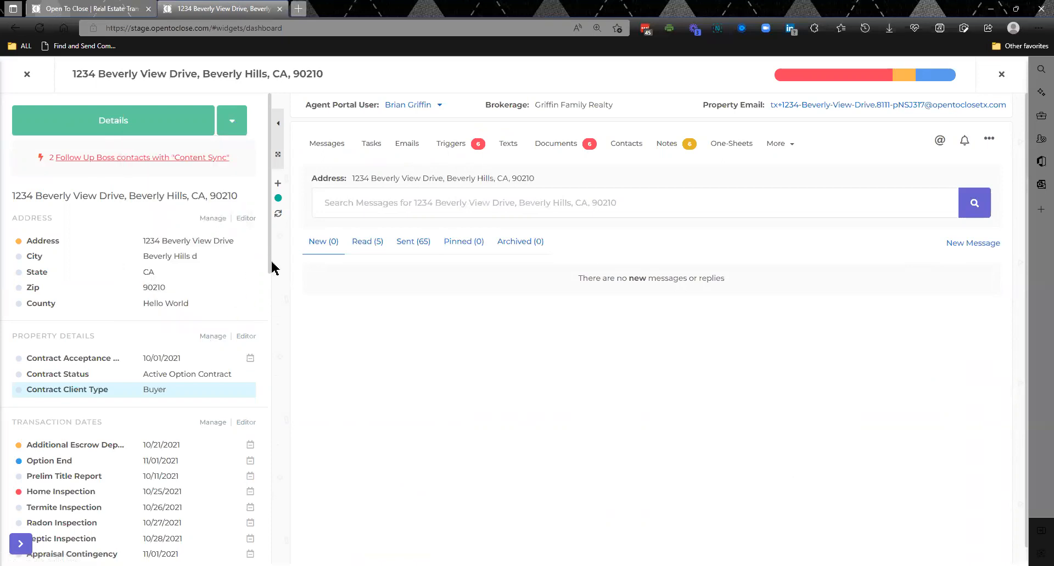
- Show the Tax ID field in the Beverly Hills property's details using the field management for the Loan Details section
{"action": "key", "text": "ctrl+a"}
{"action": "left_click", "coordinate": [282, 311]}
{"action": "left_click_drag", "start_coordinate": [271, 263], "coordinate": [275, 536]}
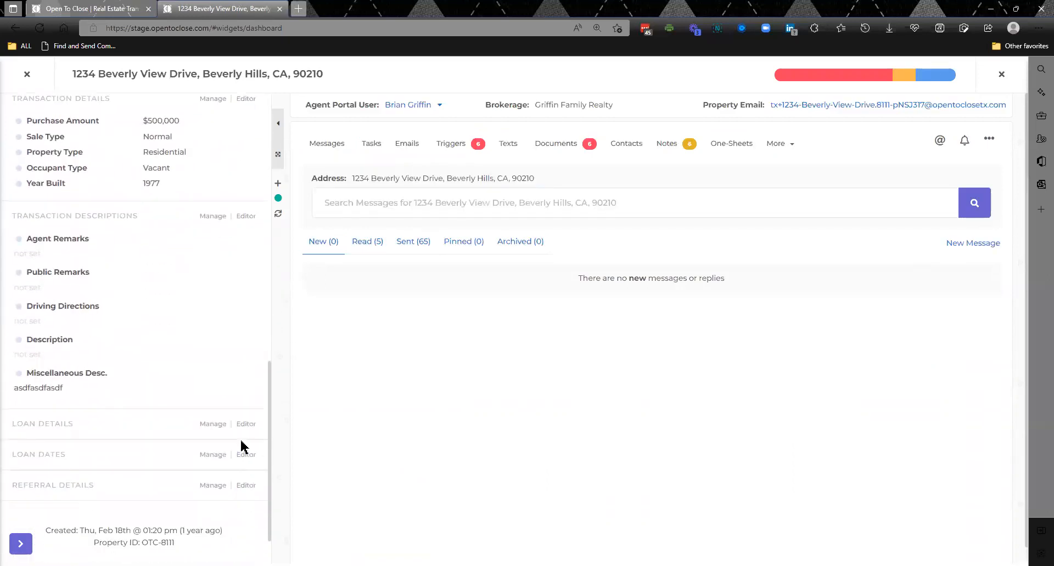
{"action": "left_click", "coordinate": [220, 425]}
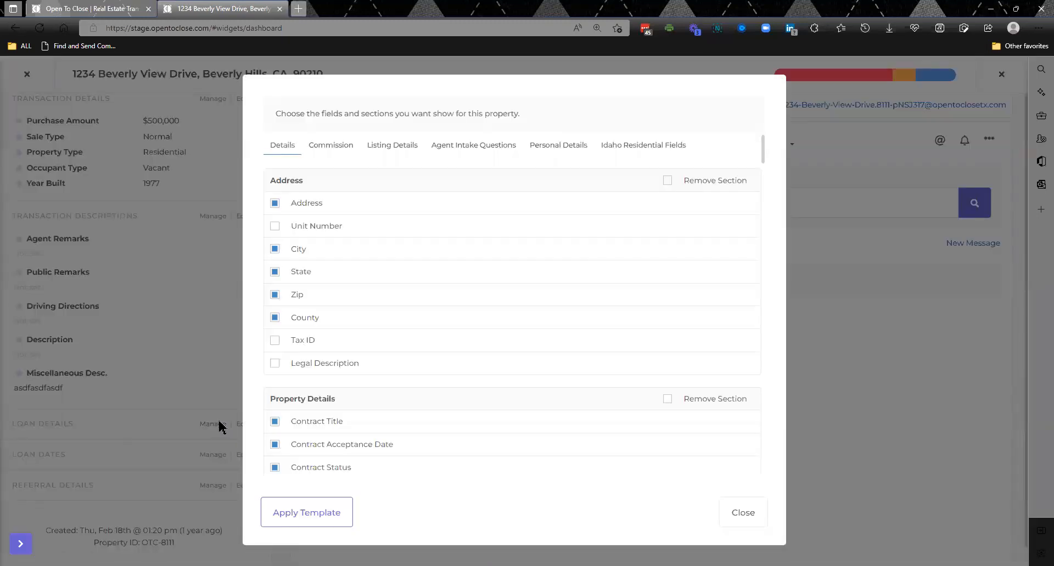
{"action": "left_click", "coordinate": [276, 341]}
{"action": "left_click", "coordinate": [739, 511]}
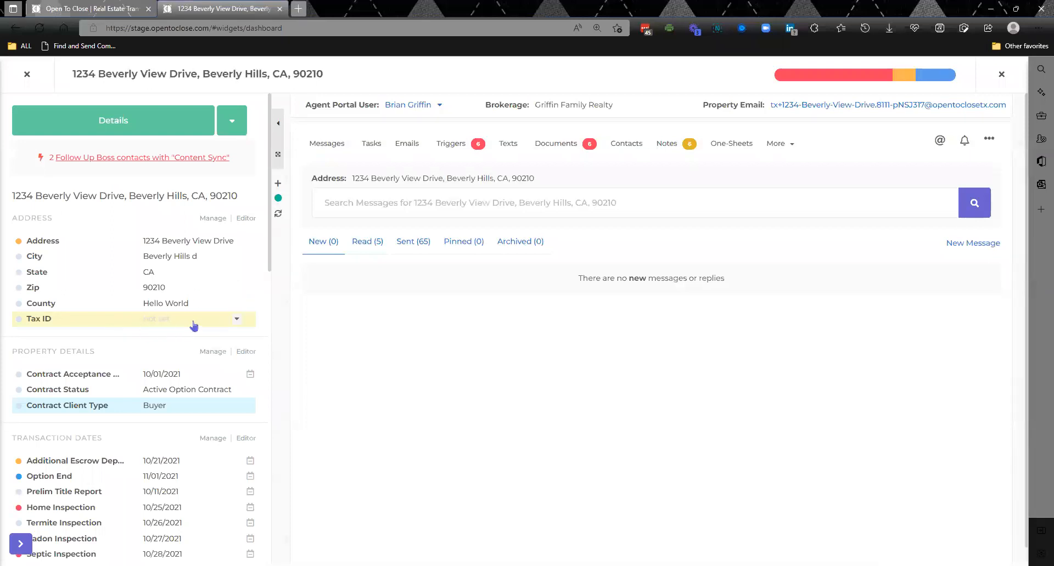
- View the Field Editor from the property's Address section, and again from its Property Details section after reopening the property
{"action": "left_click", "coordinate": [240, 218]}
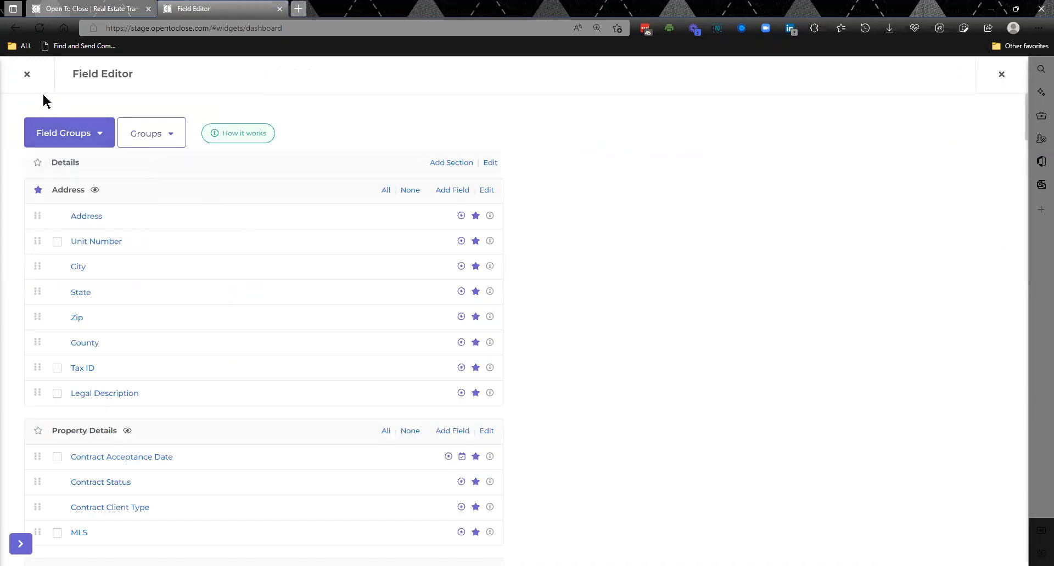
{"action": "left_click", "coordinate": [26, 76]}
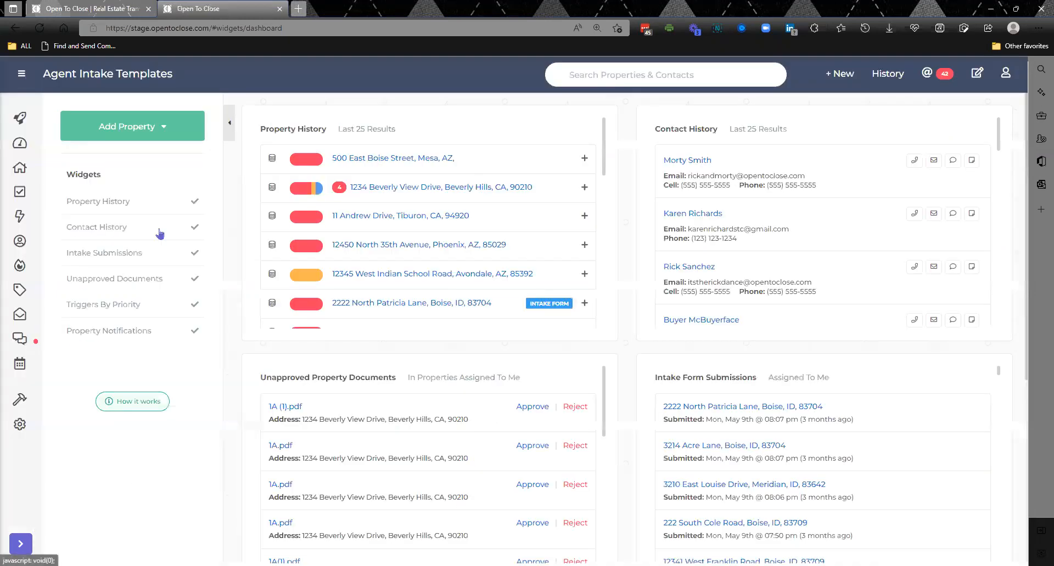
{"action": "left_click", "coordinate": [400, 189]}
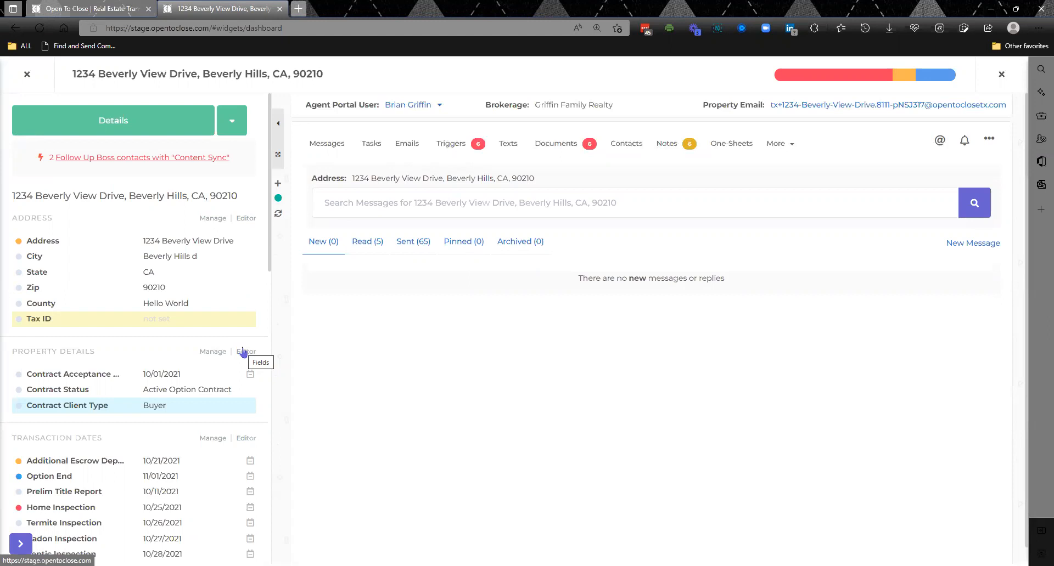
{"action": "left_click", "coordinate": [243, 352]}
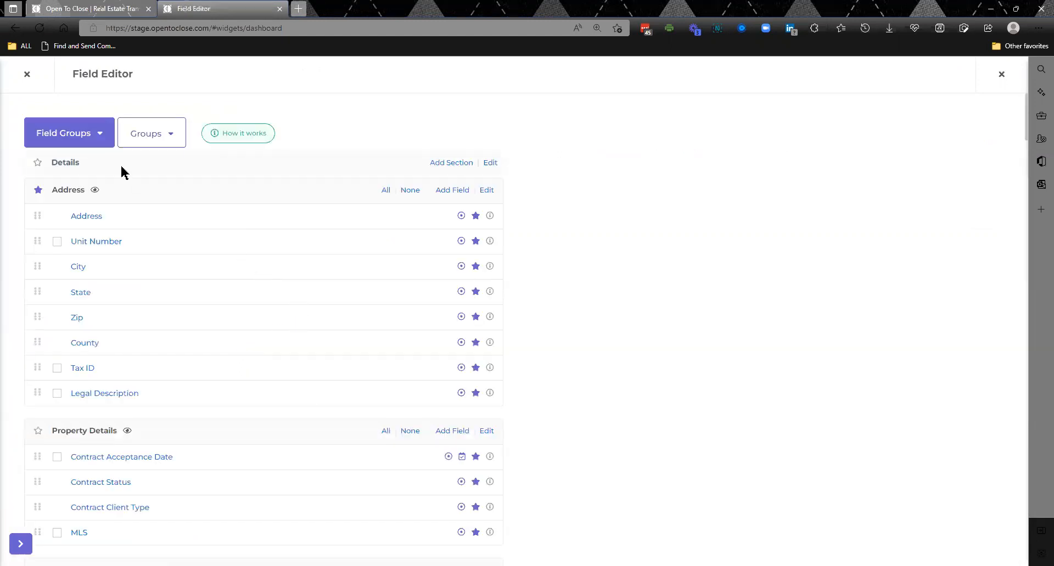
{"action": "left_click", "coordinate": [26, 75]}
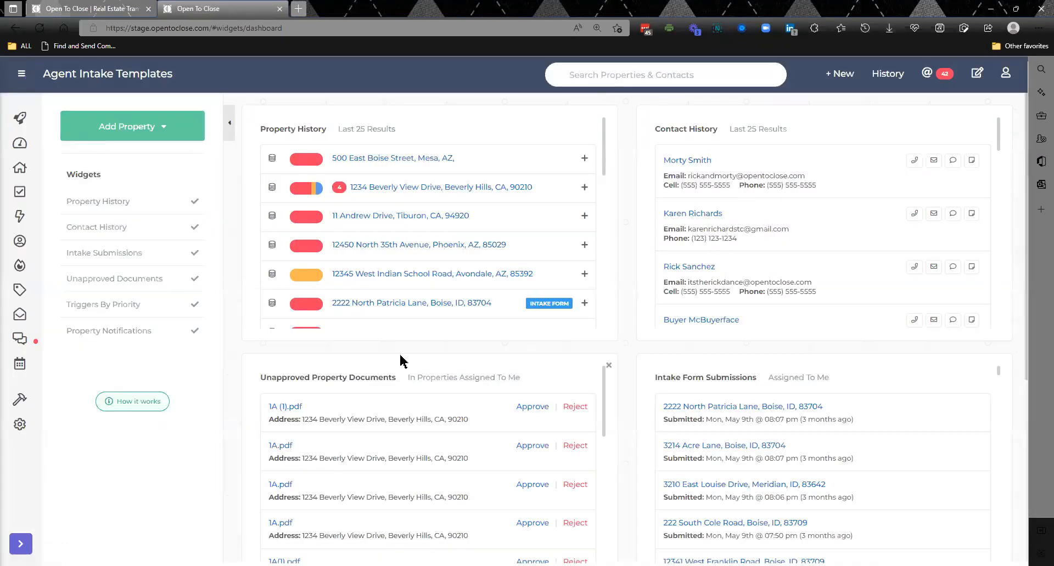
- Reopen the Beverly Hills property and open the field and section selection from its Property Details section
{"action": "left_click", "coordinate": [437, 187]}
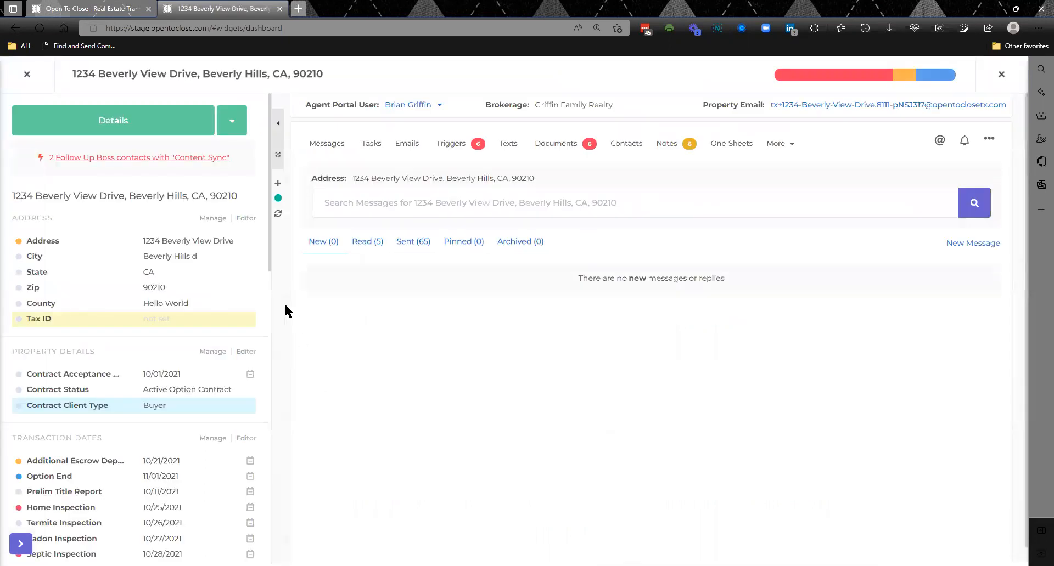
{"action": "left_click", "coordinate": [213, 354]}
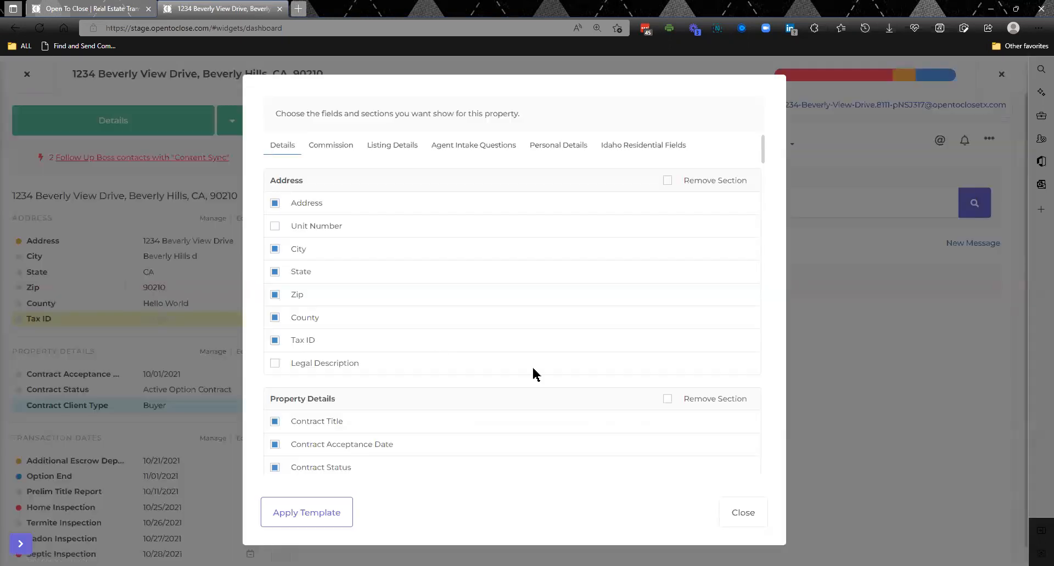
- Mark the Address section for removal and restore it, and show Home Inspection Due and Home Inspection - Days in the Inspection Details section
{"action": "left_click", "coordinate": [668, 185]}
{"action": "left_click", "coordinate": [668, 181]}
{"action": "left_click_drag", "start_coordinate": [762, 162], "coordinate": [758, 308]}
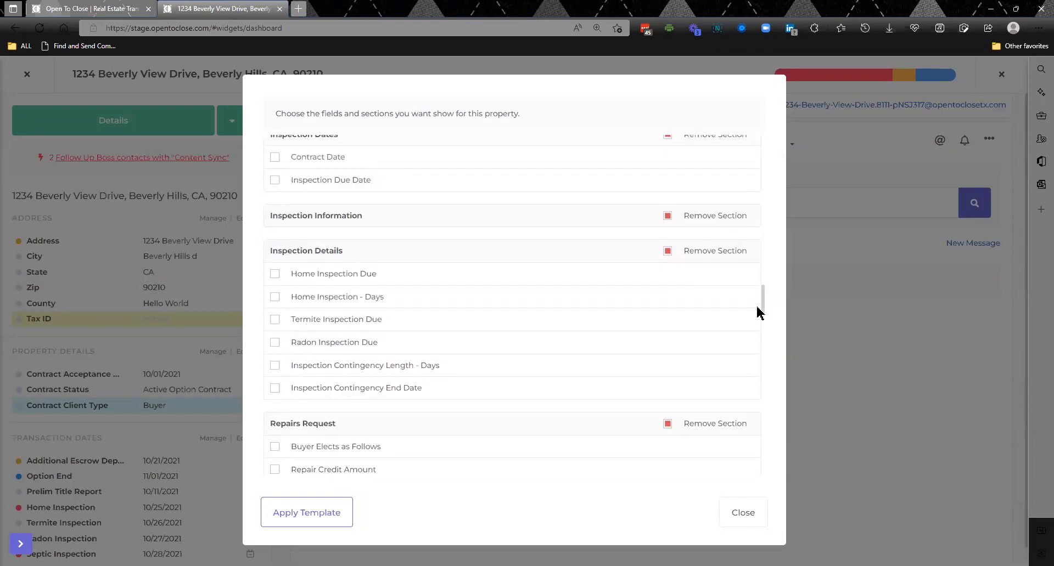
{"action": "left_click", "coordinate": [275, 277]}
{"action": "left_click", "coordinate": [275, 297]}
- Show Waived Walkthrough, Walkthough Scheduled, Settlement Statement Agent Approved and Deed Released to Record in the Closing section, and check the property's details
{"action": "left_click_drag", "start_coordinate": [762, 302], "coordinate": [766, 475]}
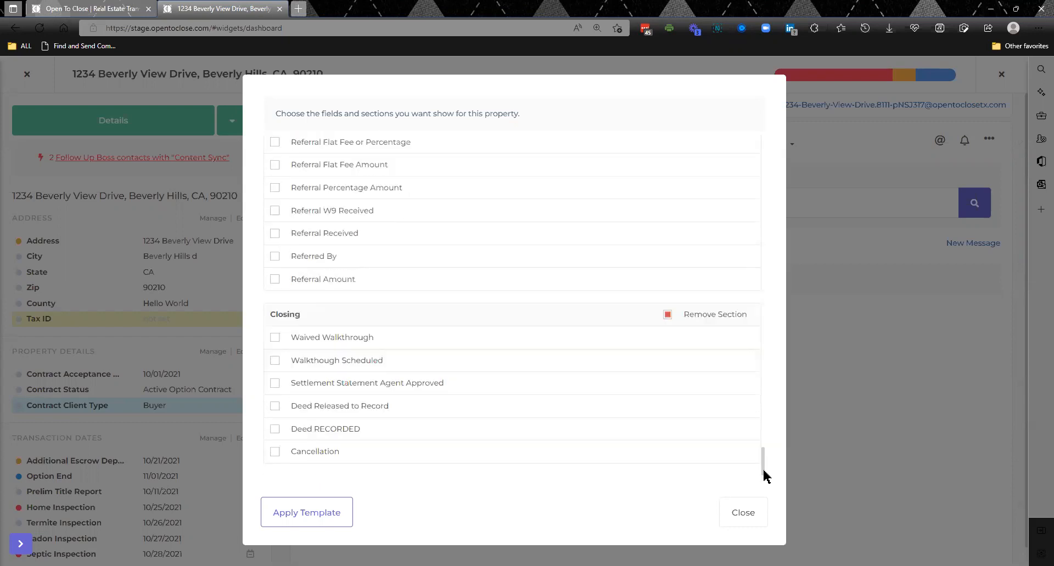
{"action": "left_click", "coordinate": [275, 338]}
{"action": "left_click", "coordinate": [274, 361]}
{"action": "left_click", "coordinate": [275, 383]}
{"action": "left_click", "coordinate": [275, 406]}
{"action": "left_click", "coordinate": [742, 516]}
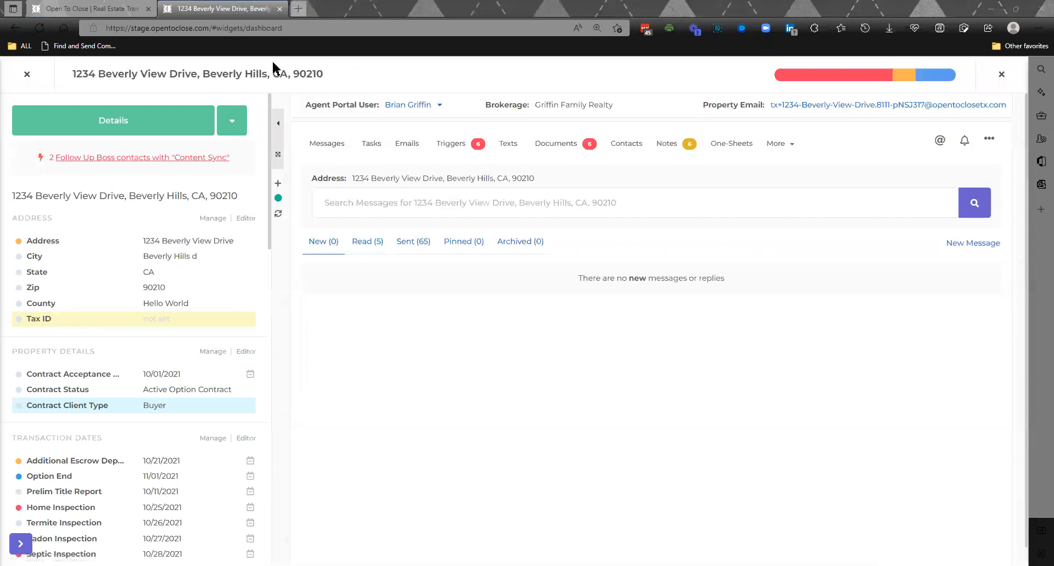
{"action": "left_click_drag", "start_coordinate": [269, 137], "coordinate": [276, 455]}
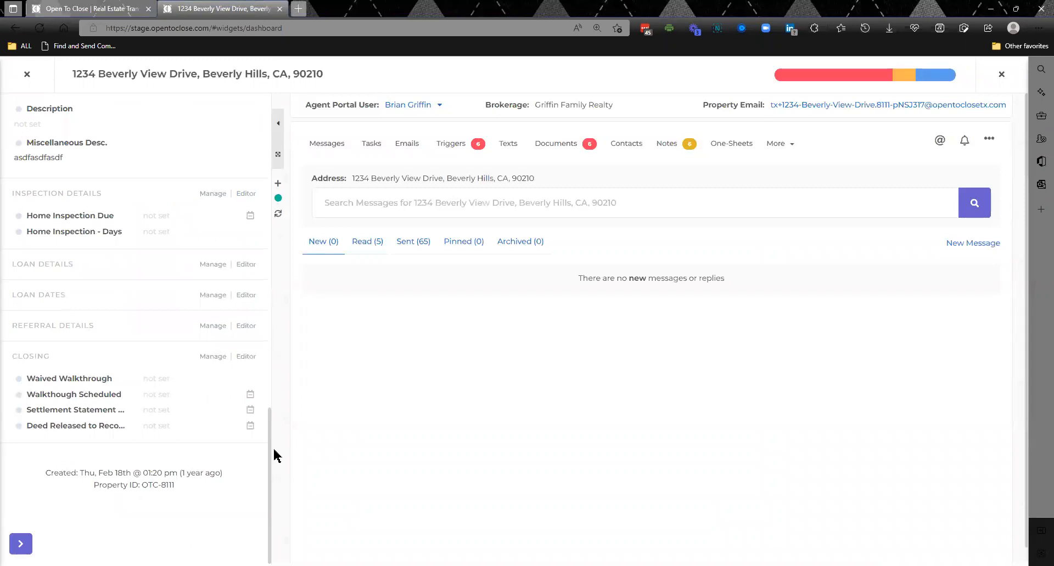
- Remove the Closing section from the property's details using its field management, and review the end of the details list
{"action": "left_click", "coordinate": [213, 358]}
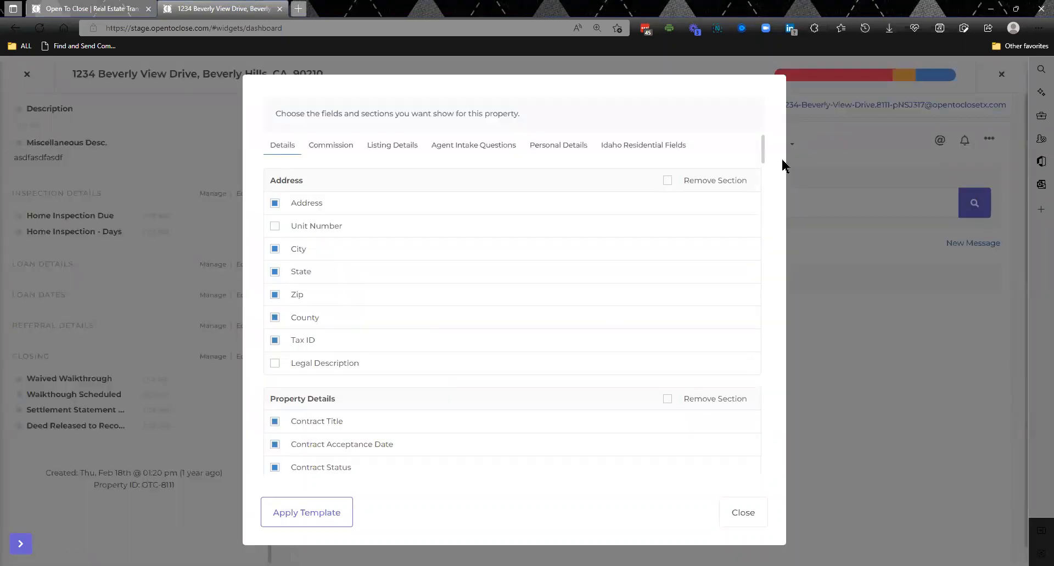
{"action": "scroll", "coordinate": [766, 164], "scroll_direction": "down", "scroll_amount": 1}
{"action": "left_click_drag", "start_coordinate": [766, 164], "coordinate": [770, 480]}
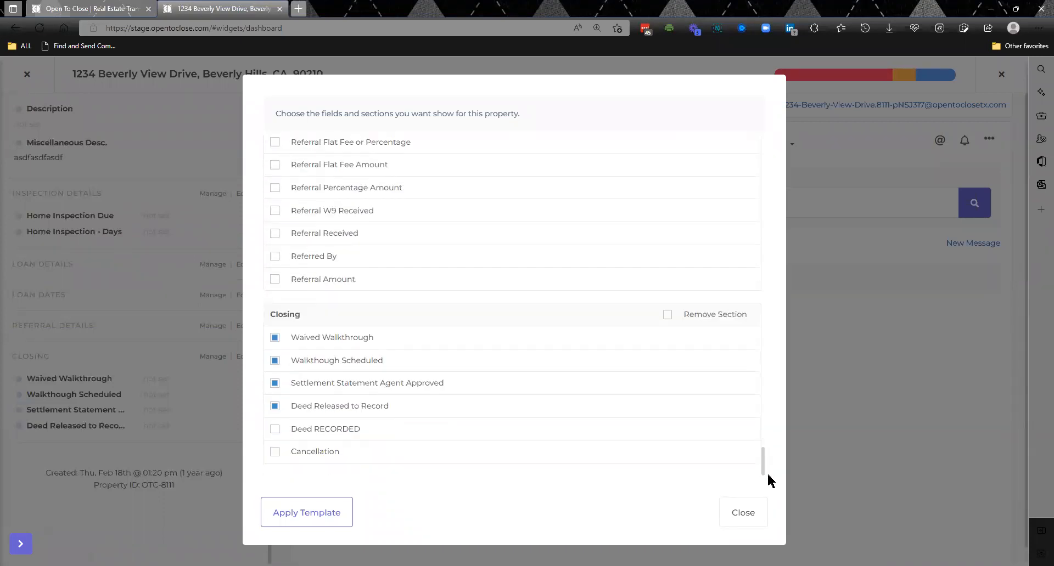
{"action": "left_click", "coordinate": [667, 318]}
{"action": "left_click", "coordinate": [746, 514]}
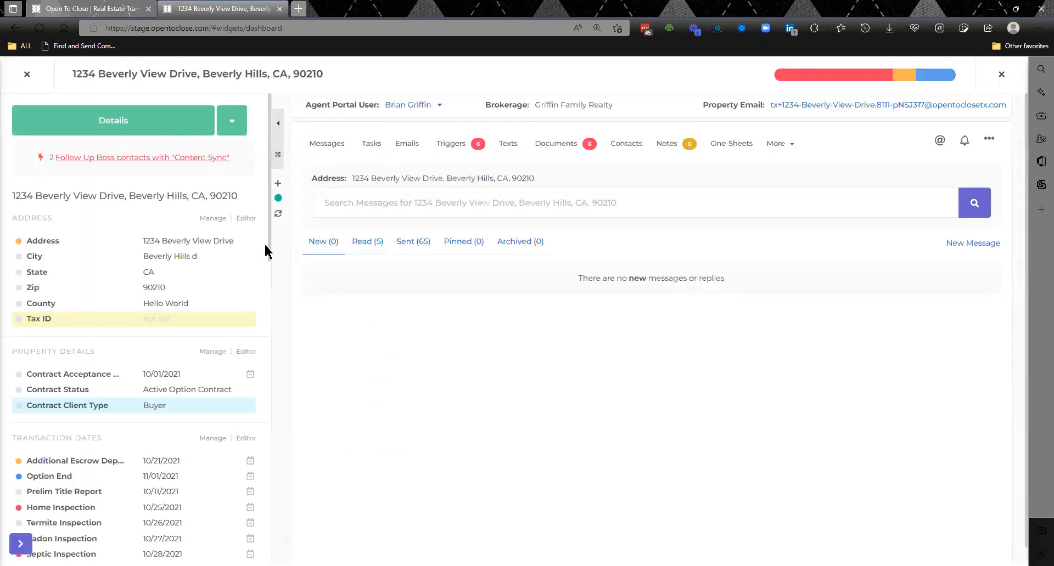
{"action": "left_click_drag", "start_coordinate": [269, 249], "coordinate": [269, 565]}
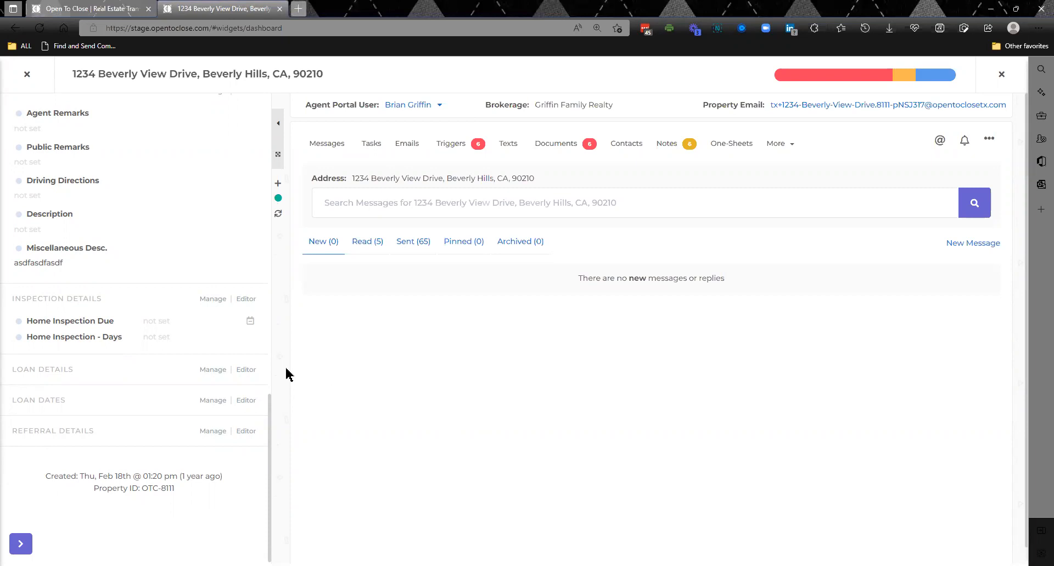
- Open the smart block Accepted Offer - AND CO-BUYERS AGENT and review its message block and condition
{"action": "key", "text": "alt+s"}
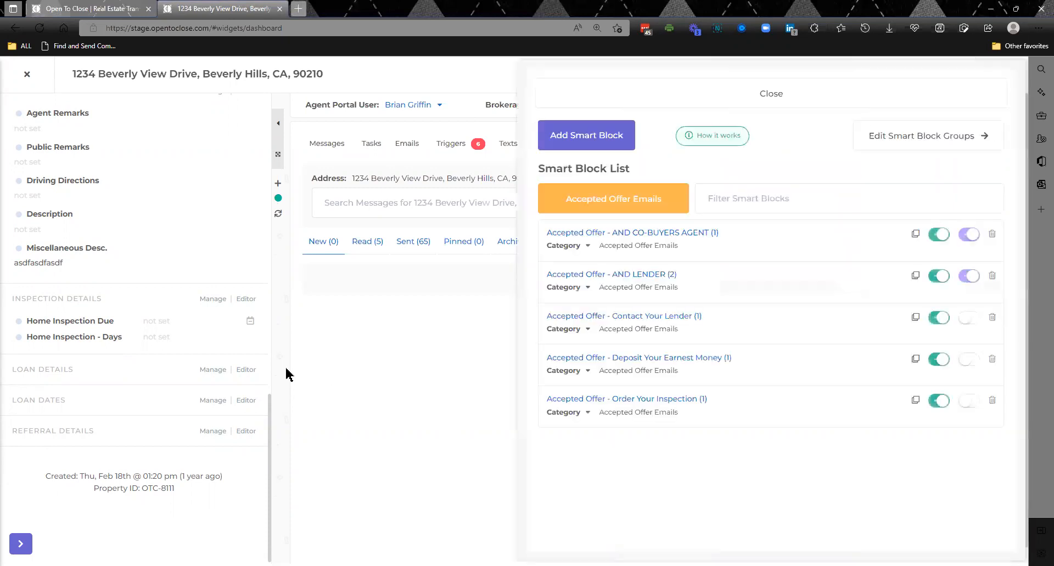
{"action": "left_click", "coordinate": [640, 232]}
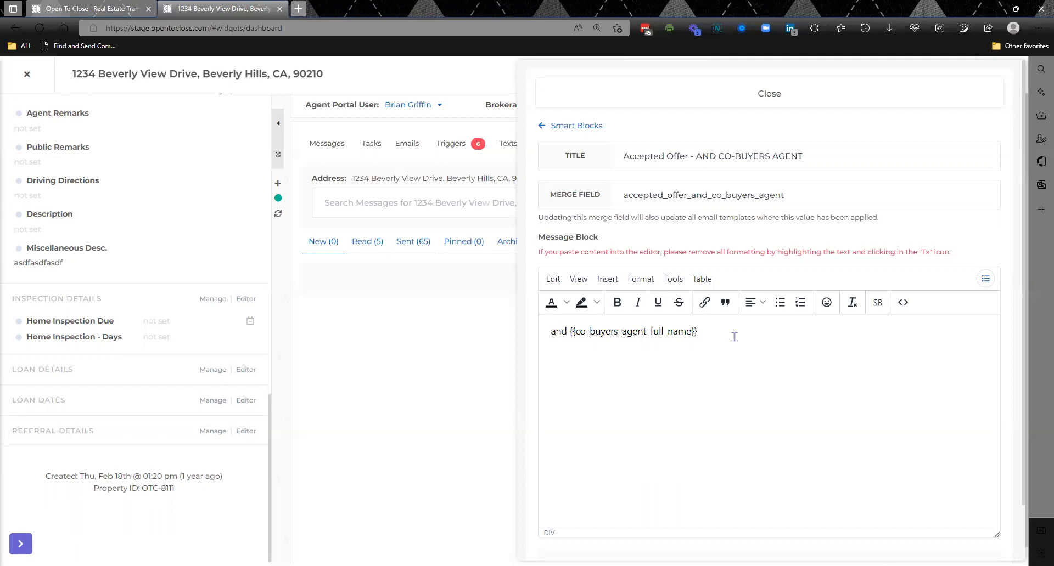
{"action": "triple_click", "coordinate": [667, 334]}
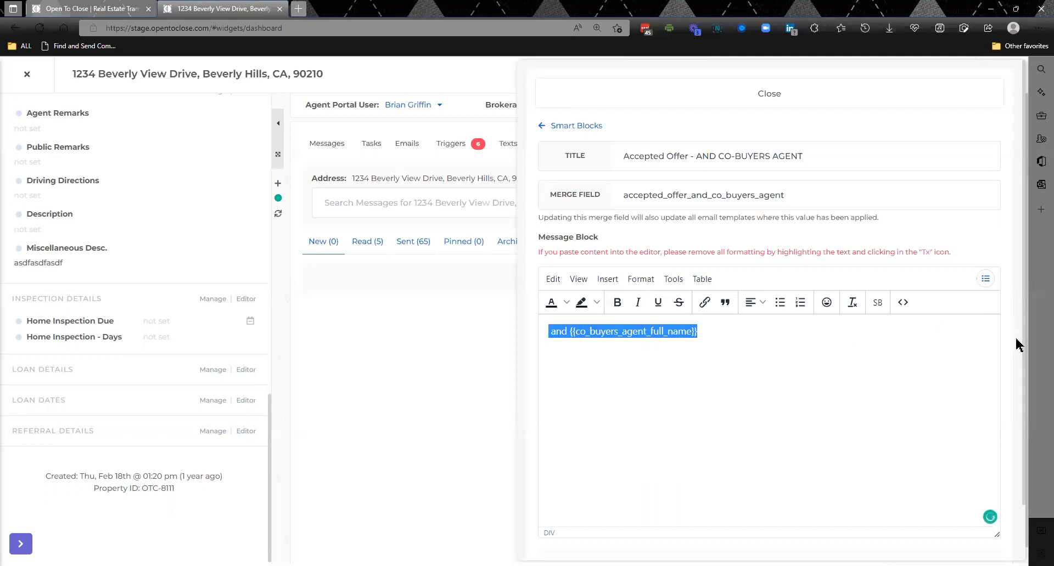
{"action": "scroll", "coordinate": [1024, 434], "scroll_direction": "down", "scroll_amount": 1}
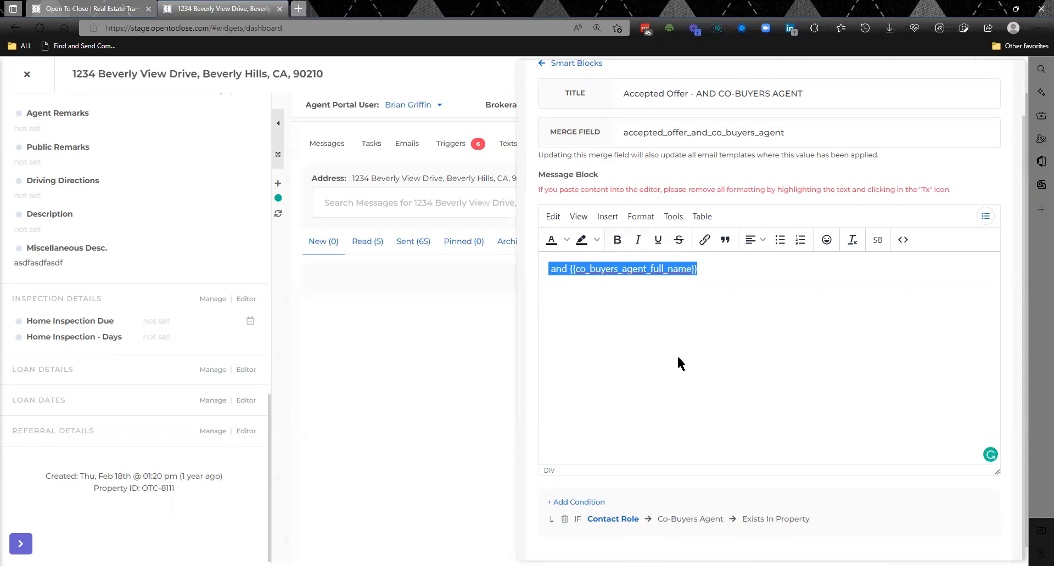
{"action": "left_click", "coordinate": [460, 344]}
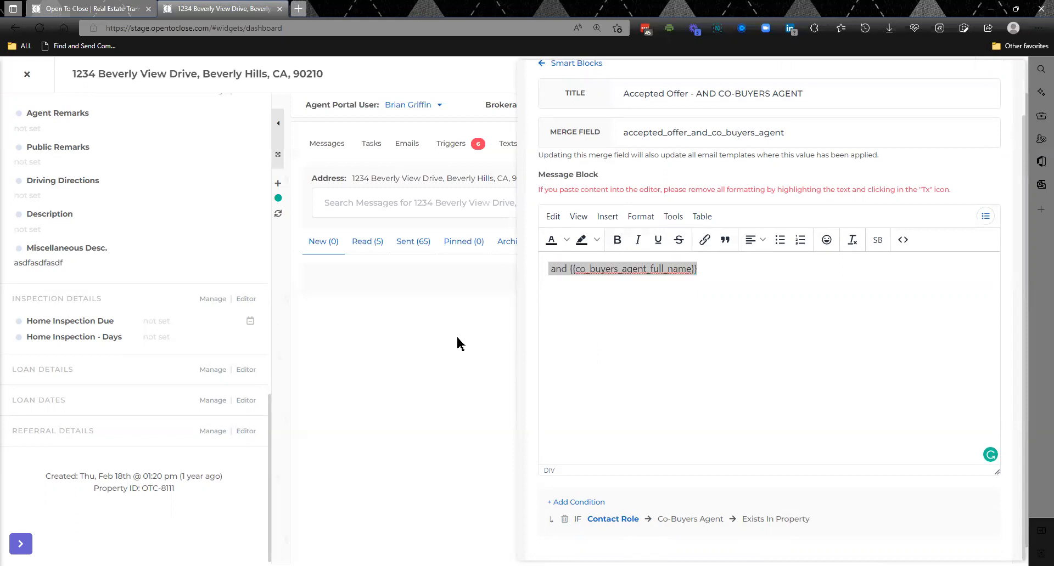
- Start an email from the property and apply the (B) Sample Accepted Offer Buyer template to it
{"action": "left_click", "coordinate": [403, 147]}
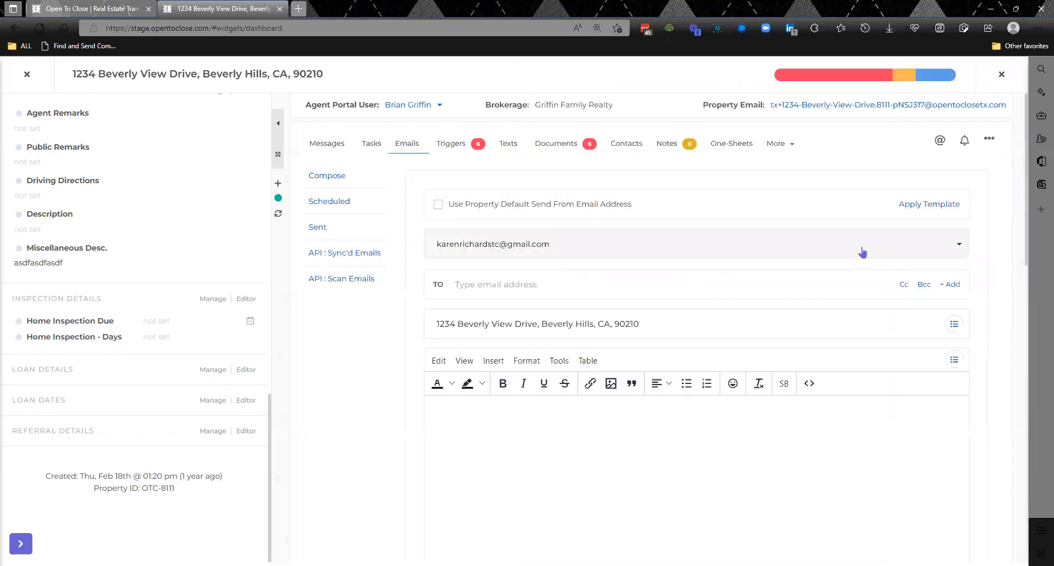
{"action": "left_click", "coordinate": [931, 205]}
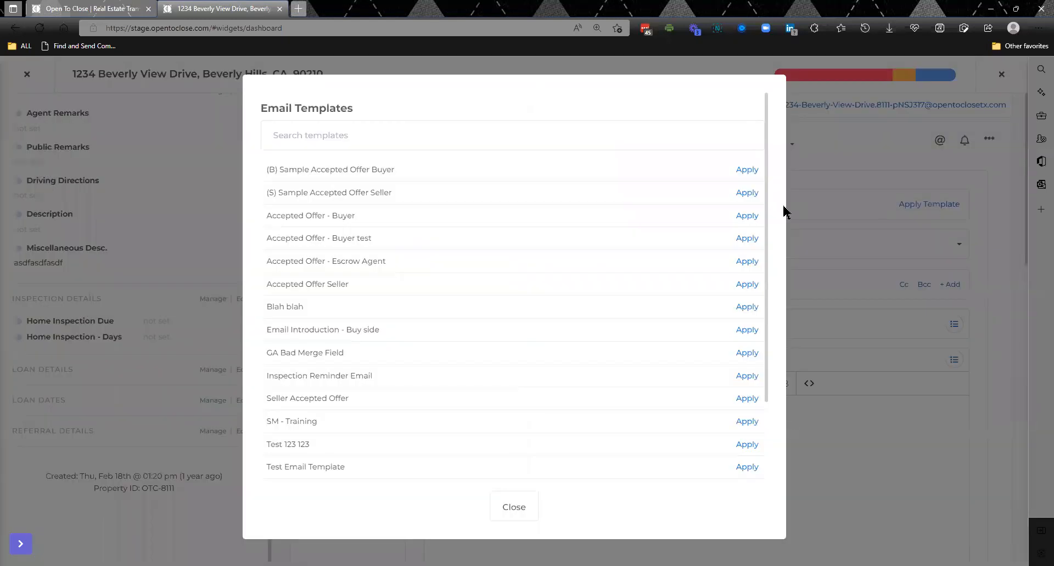
{"action": "left_click", "coordinate": [746, 171]}
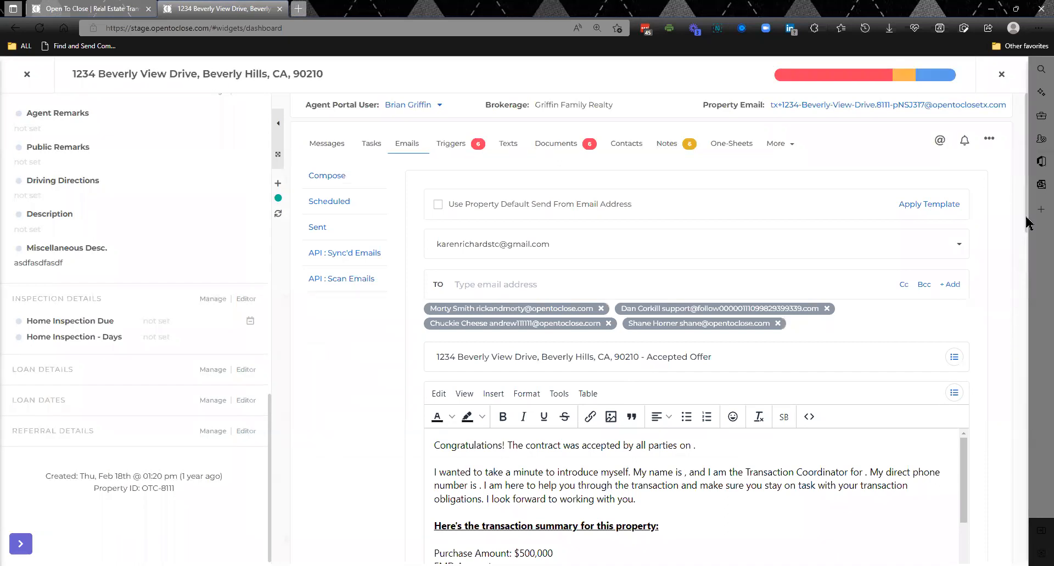
- Place the cursor in the email body and pick the Accepted Offer - AND CO-BUYERS AGENT smart block from its merge fields
{"action": "scroll", "coordinate": [1028, 247], "scroll_direction": "down", "scroll_amount": 1}
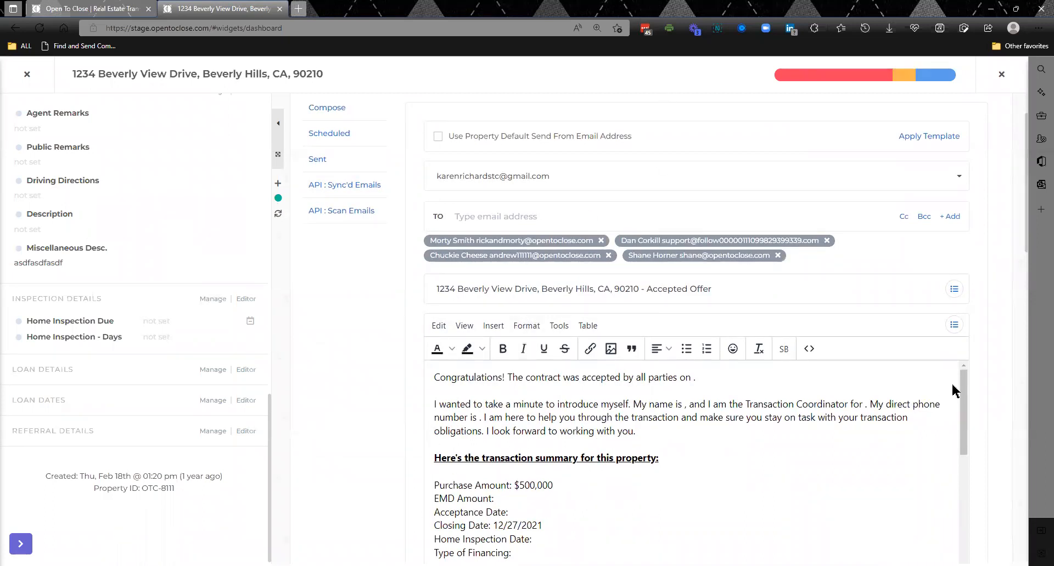
{"action": "mouse_move", "coordinate": [1030, 242]}
{"action": "left_mouse_down"}
{"action": "mouse_move", "coordinate": [1030, 307]}
{"action": "mouse_move", "coordinate": [1029, 289]}
{"action": "left_mouse_up"}
{"action": "left_click", "coordinate": [665, 392]}
{"action": "key", "text": "Return"}
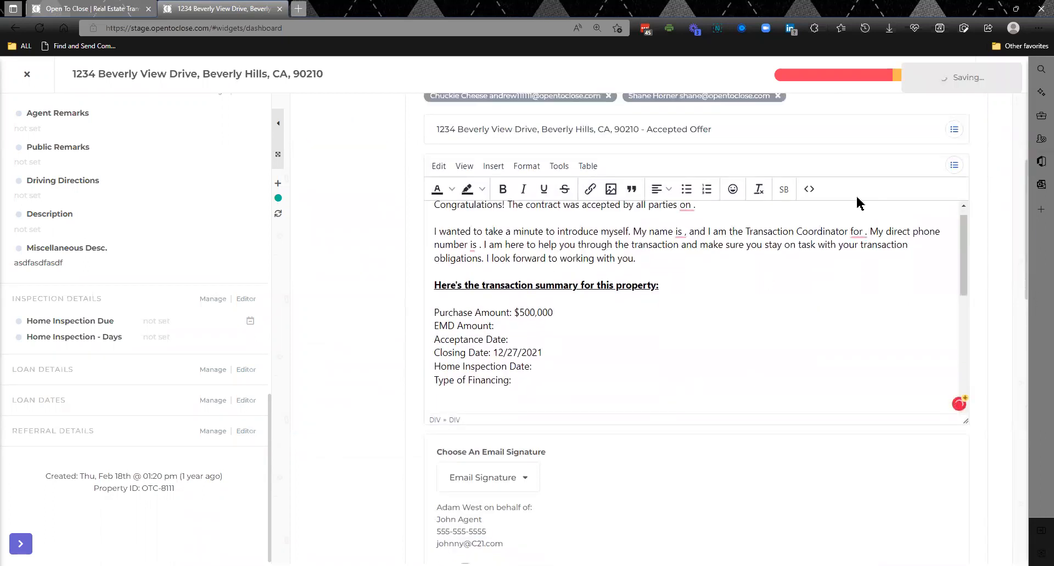
{"action": "left_click", "coordinate": [956, 166]}
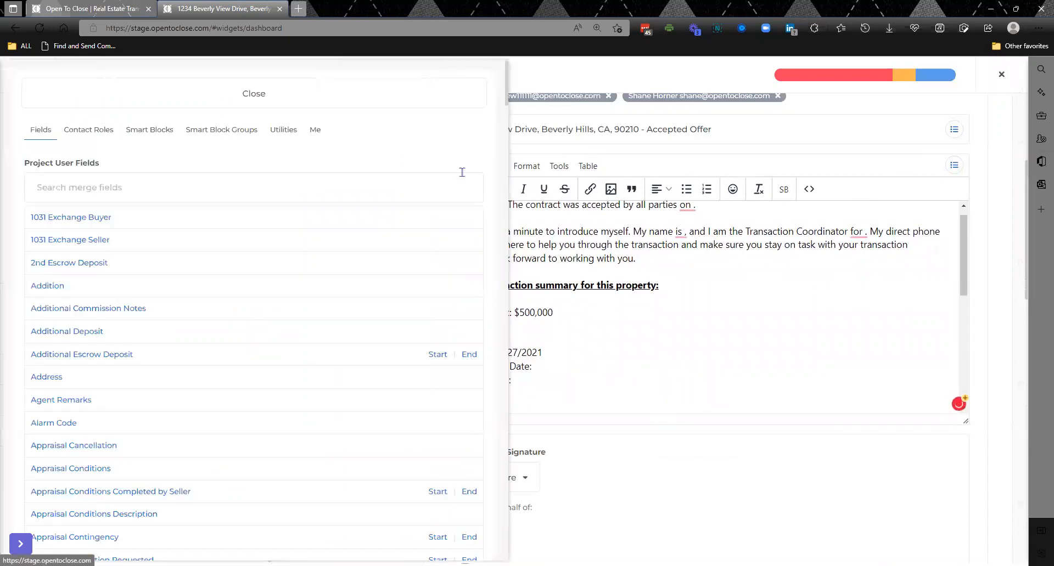
{"action": "left_click", "coordinate": [155, 133]}
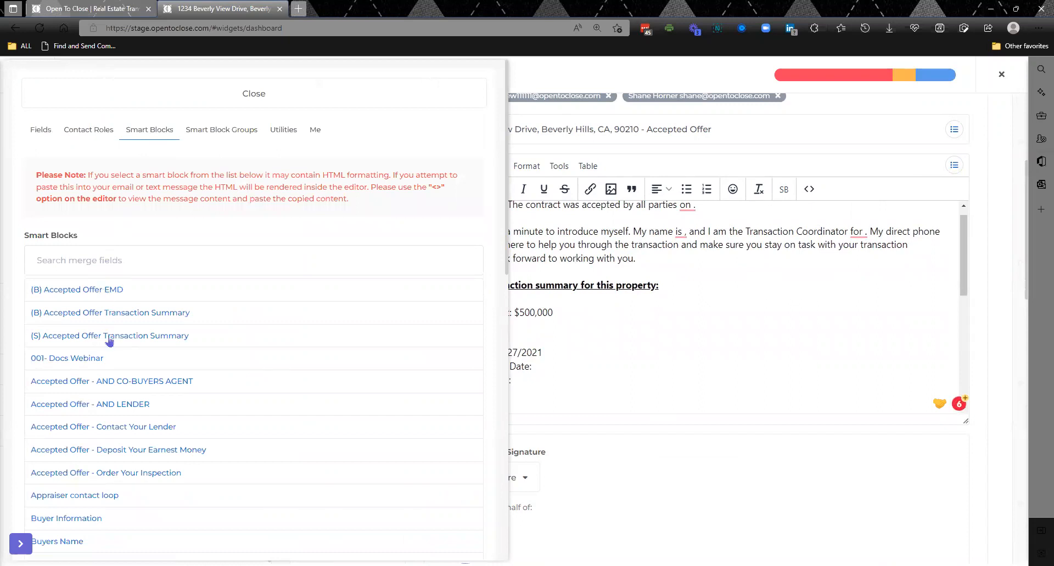
{"action": "left_click", "coordinate": [126, 385]}
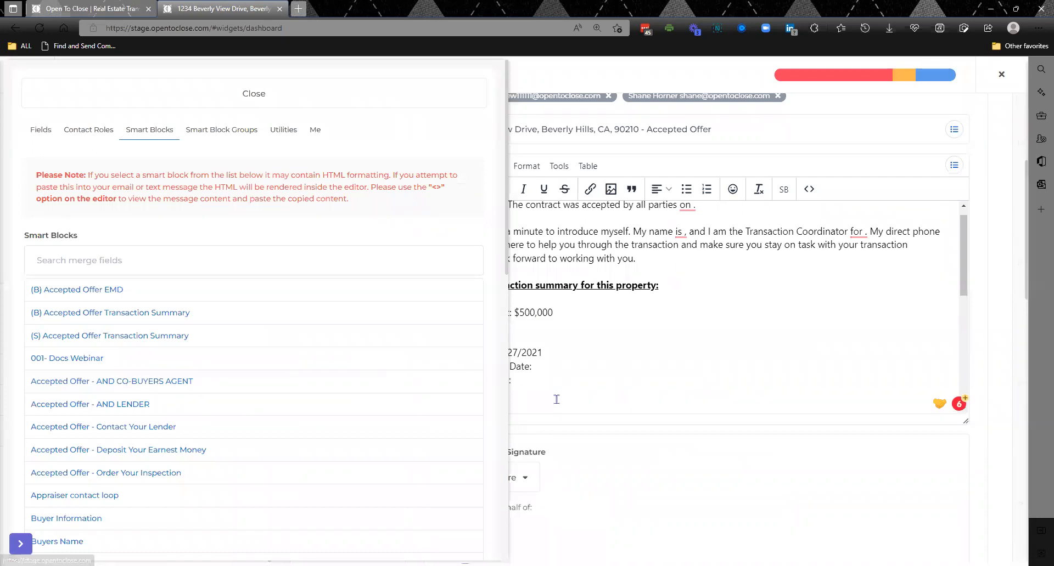
{"action": "left_click", "coordinate": [342, 95]}
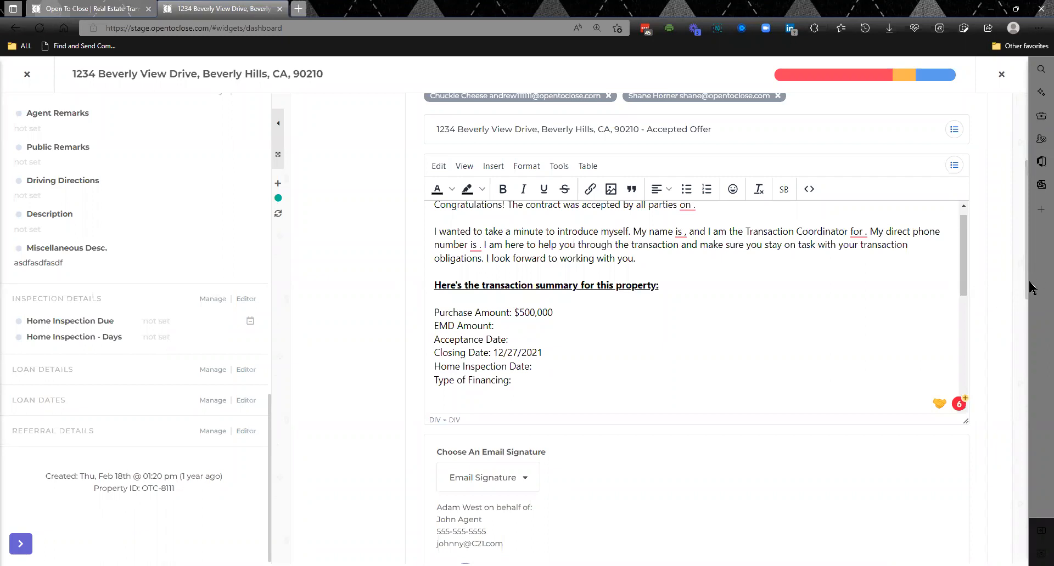
- Change the role of the first contact on the property from Buyer to Buyers Co Agent
{"action": "scroll", "coordinate": [1024, 247], "scroll_direction": "up", "scroll_amount": 4}
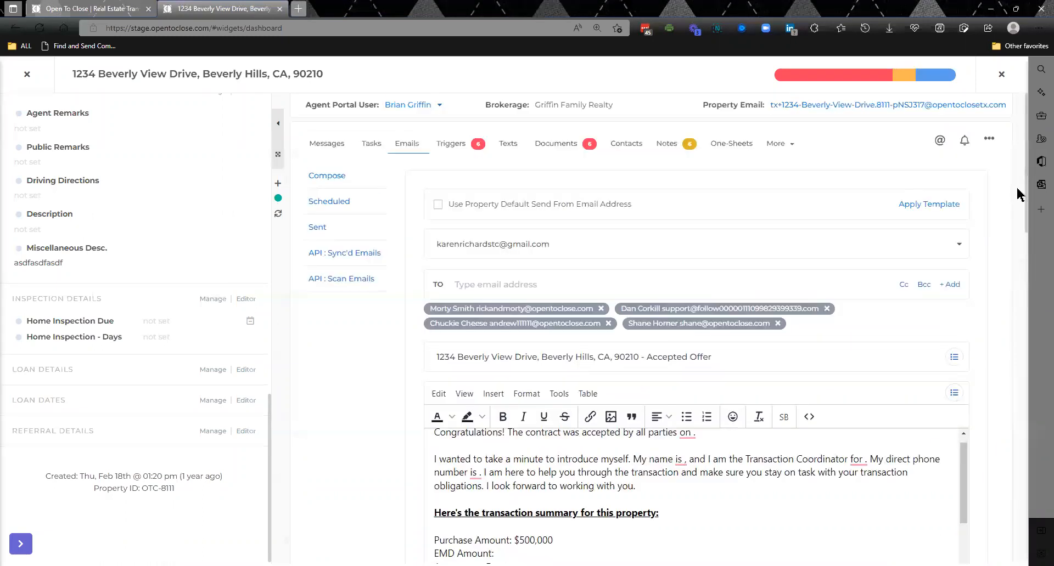
{"action": "left_click", "coordinate": [616, 144]}
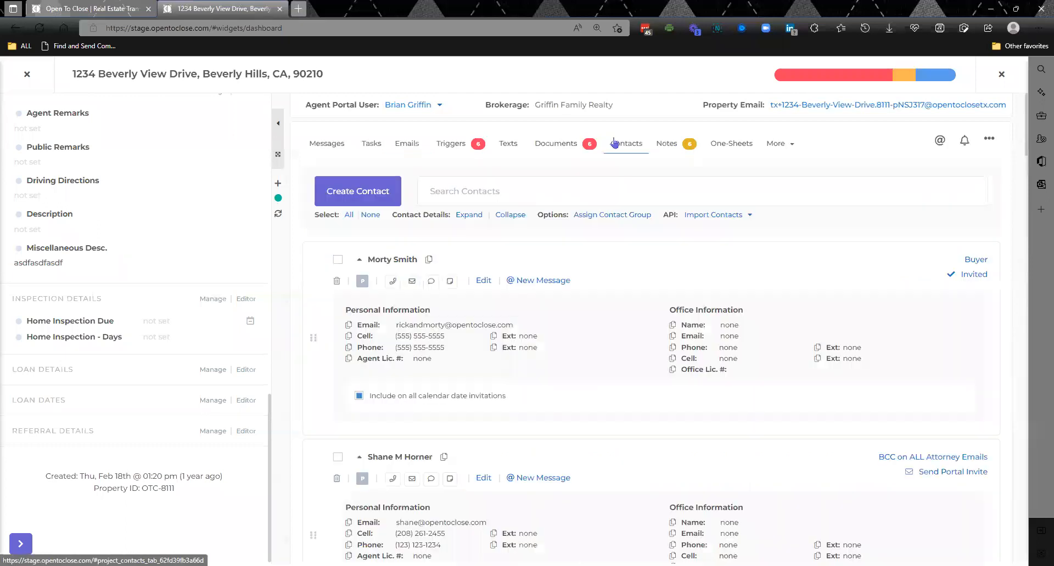
{"action": "left_click", "coordinate": [978, 261]}
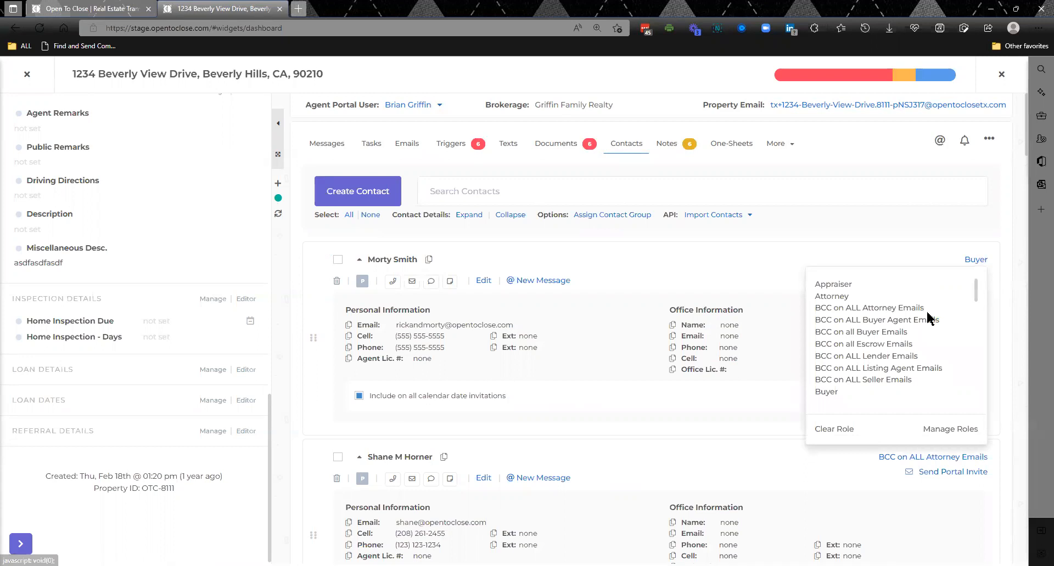
{"action": "left_click_drag", "start_coordinate": [978, 288], "coordinate": [975, 309]}
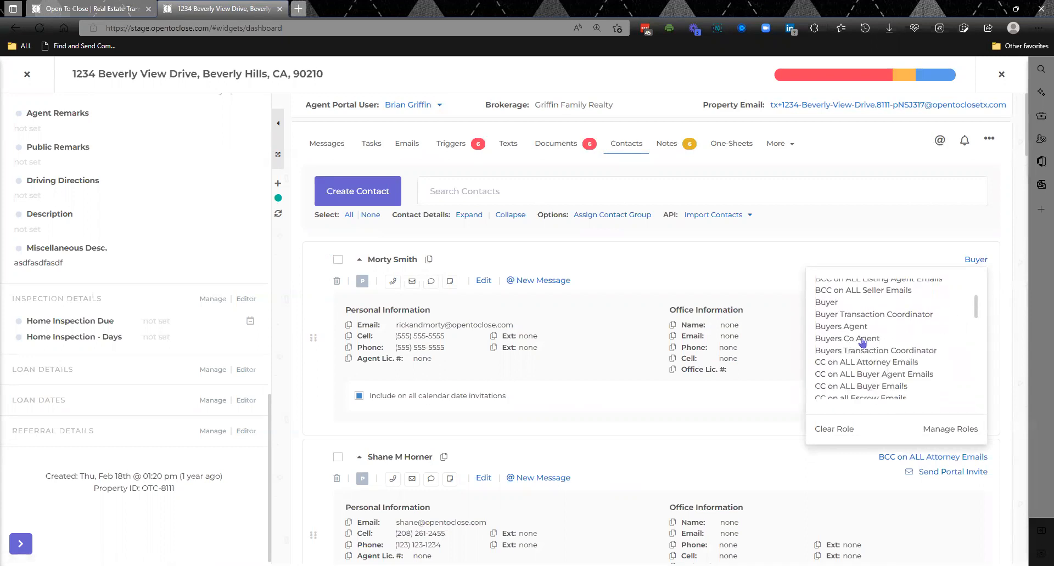
{"action": "left_click", "coordinate": [861, 336]}
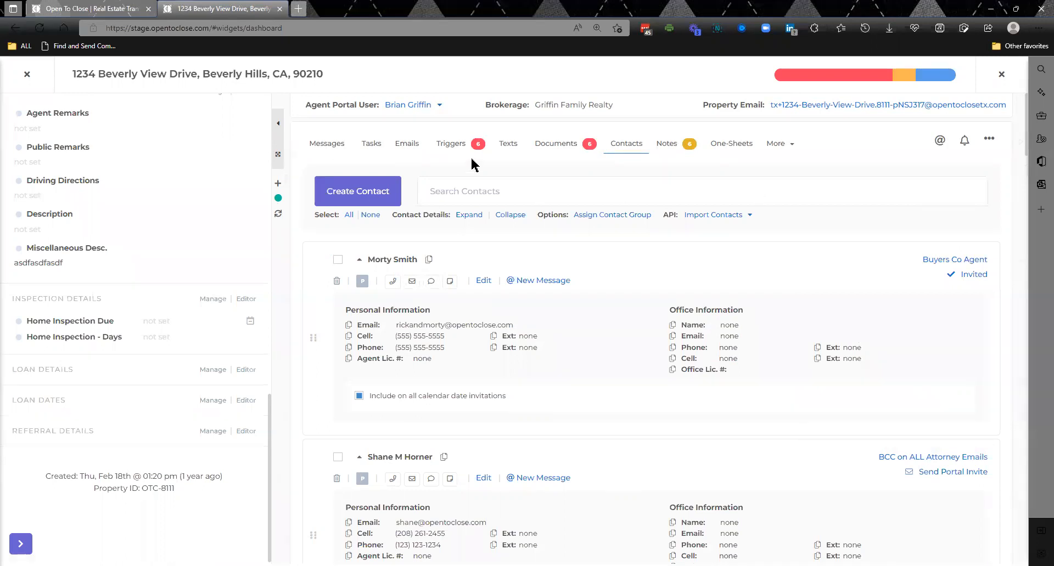
- Return to the property's emails, open its top priorities and inspect the Earnest Money request email trigger
{"action": "left_click", "coordinate": [416, 147]}
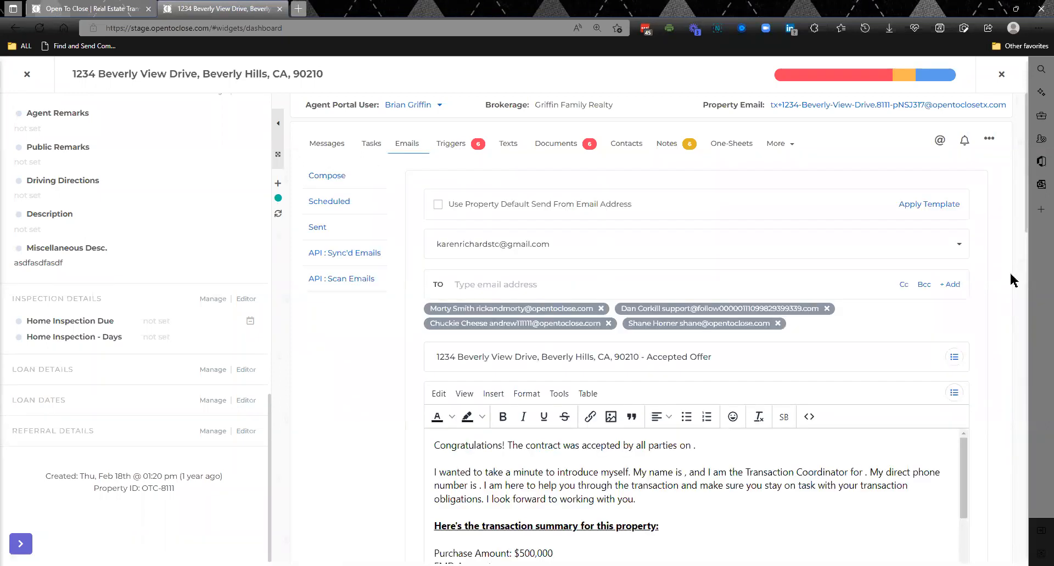
{"action": "left_click", "coordinate": [874, 82]}
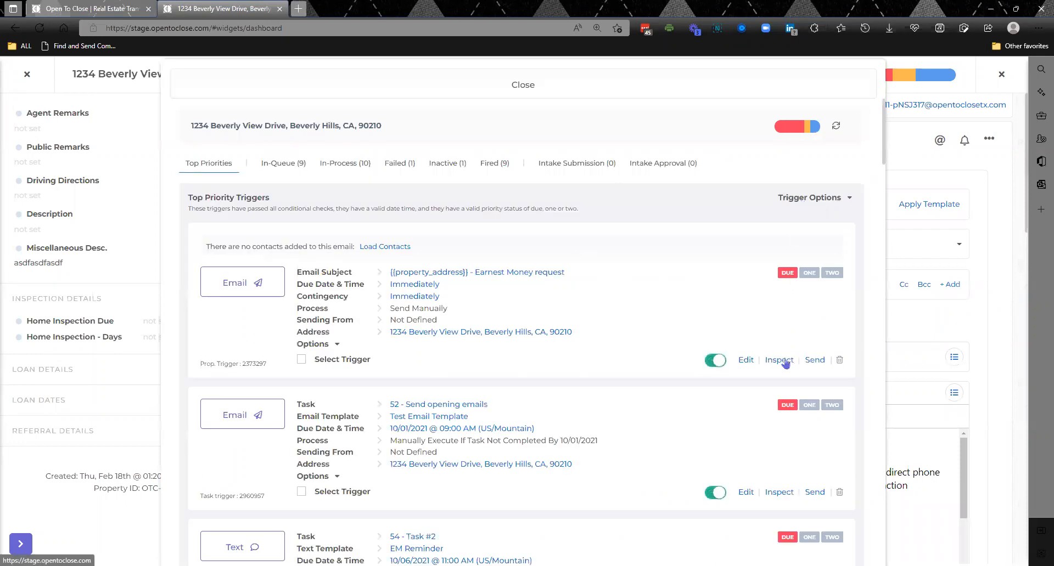
{"action": "left_click", "coordinate": [782, 360]}
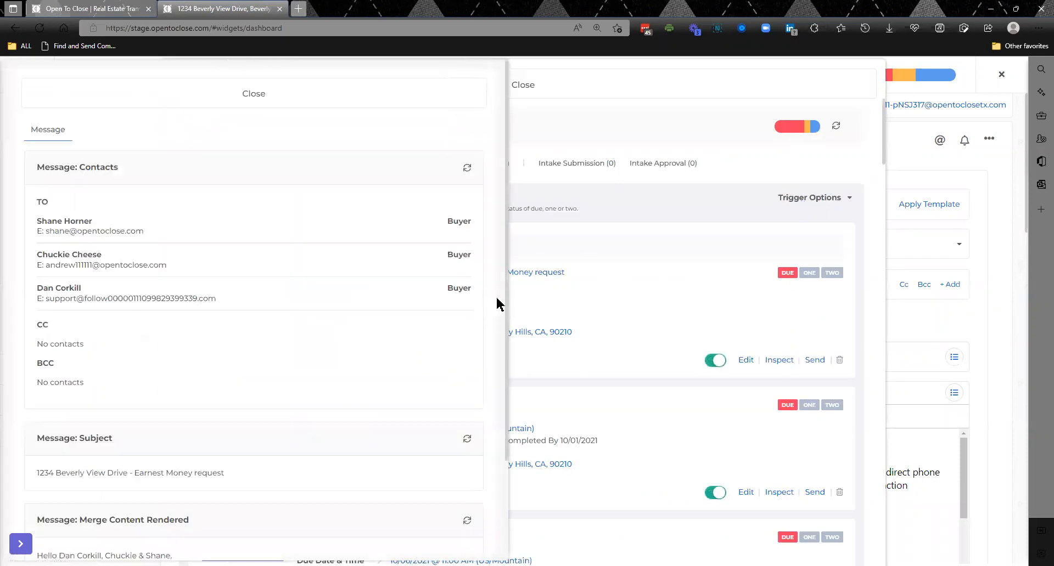
{"action": "mouse_move", "coordinate": [507, 379]}
{"action": "left_mouse_down"}
{"action": "mouse_move", "coordinate": [516, 499]}
{"action": "mouse_move", "coordinate": [502, 396]}
{"action": "left_mouse_up"}
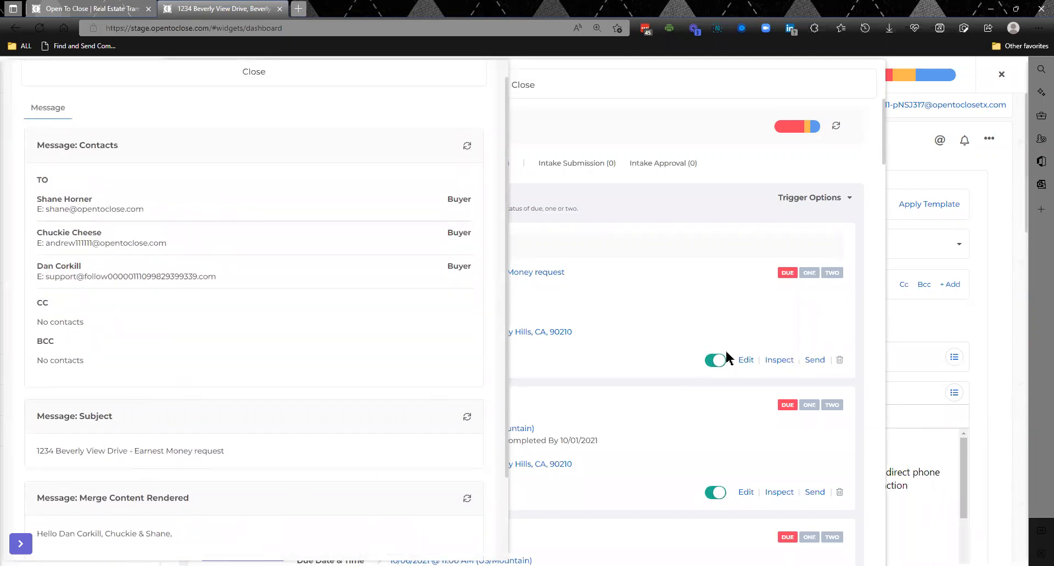
- Inspect the Send opening emails trigger, comparing its raw template with its rendered message and missing merge items
{"action": "left_click", "coordinate": [783, 494]}
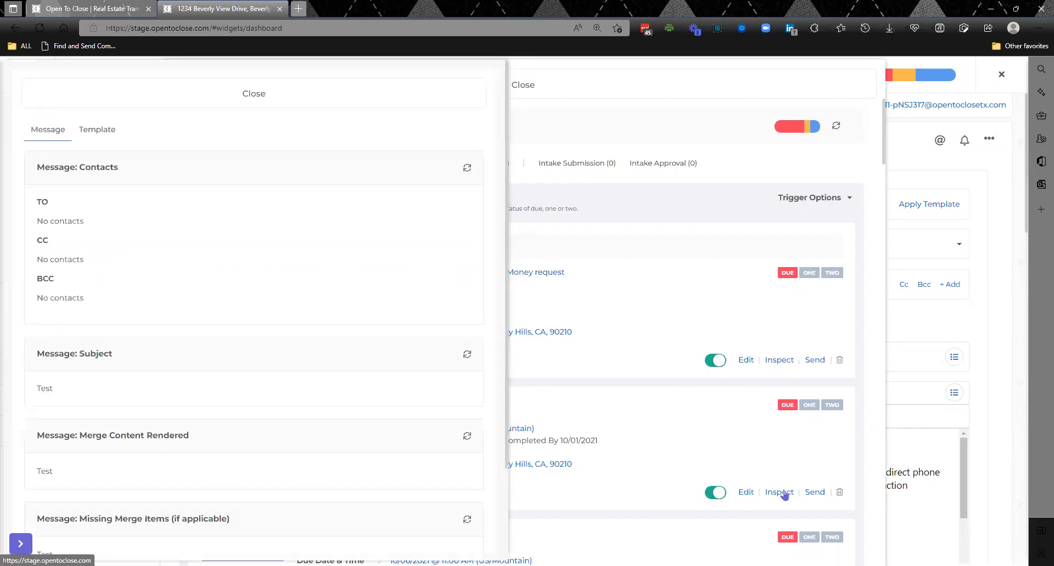
{"action": "left_click", "coordinate": [106, 131]}
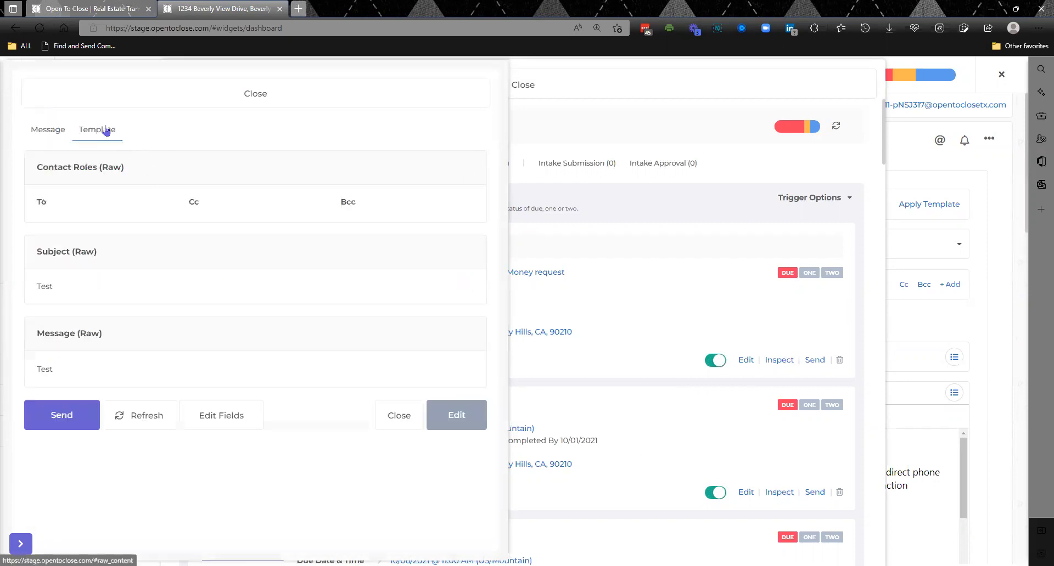
{"action": "left_click", "coordinate": [53, 137]}
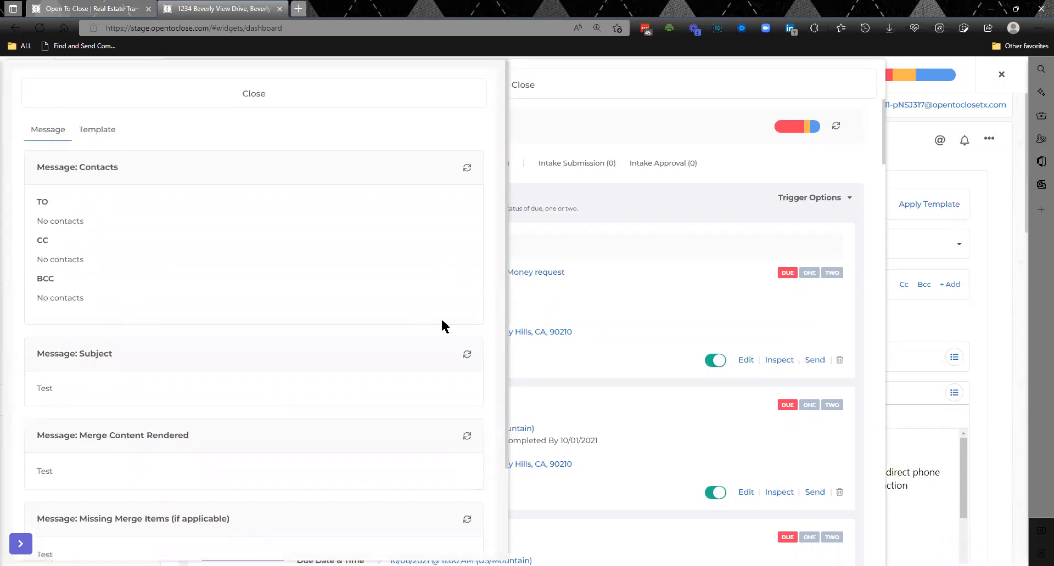
{"action": "left_click_drag", "start_coordinate": [504, 355], "coordinate": [513, 448]}
{"action": "left_click", "coordinate": [371, 434]}
{"action": "scroll", "coordinate": [372, 434], "scroll_direction": "down", "scroll_amount": 2}
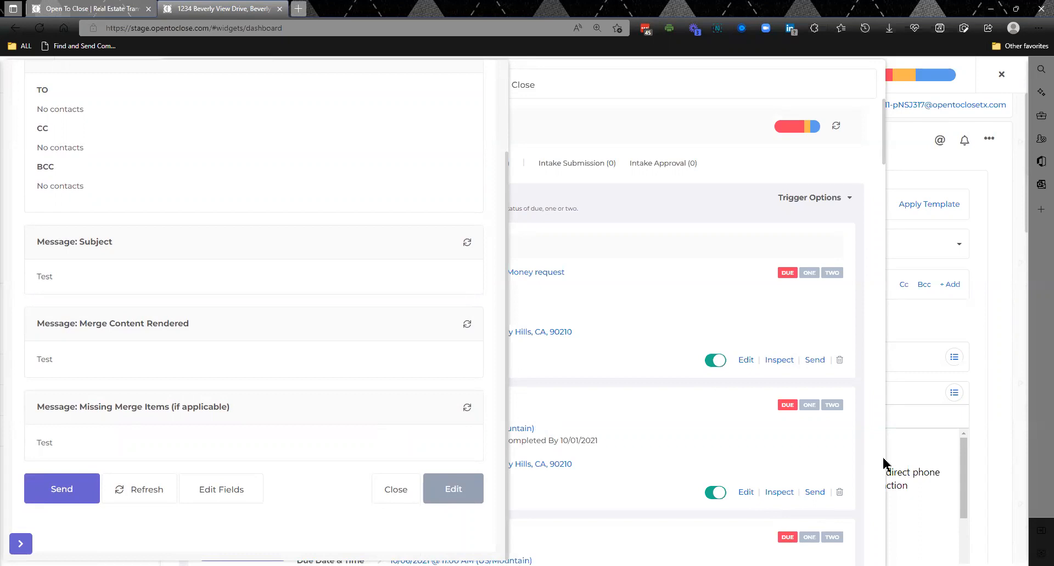
- Inspect the Accepted Offer email trigger and the earnest money reminder text's message and template, and return to the drafted email's body
{"action": "scroll", "coordinate": [881, 464], "scroll_direction": "down", "scroll_amount": 5}
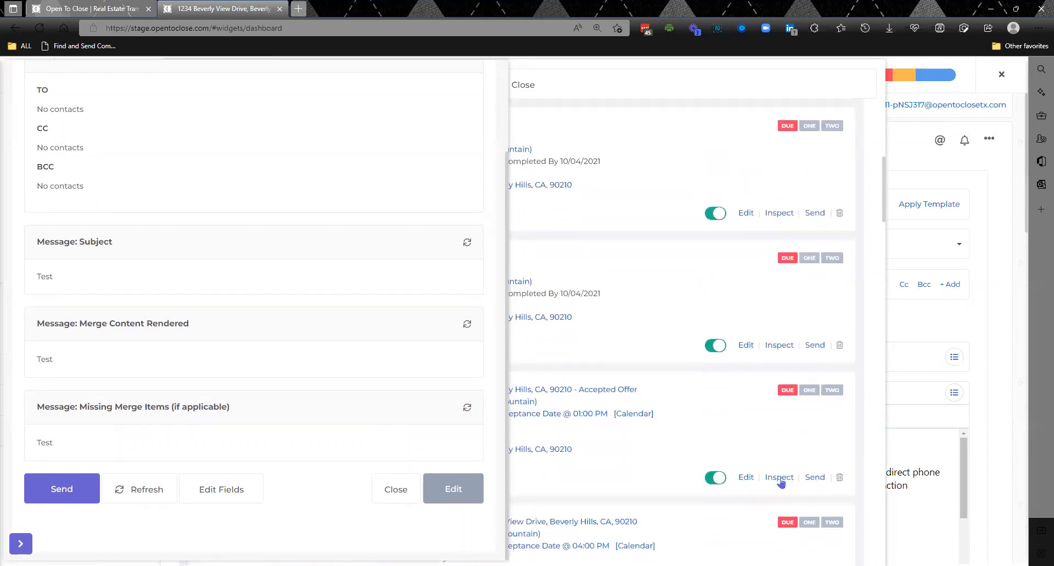
{"action": "left_click", "coordinate": [780, 478]}
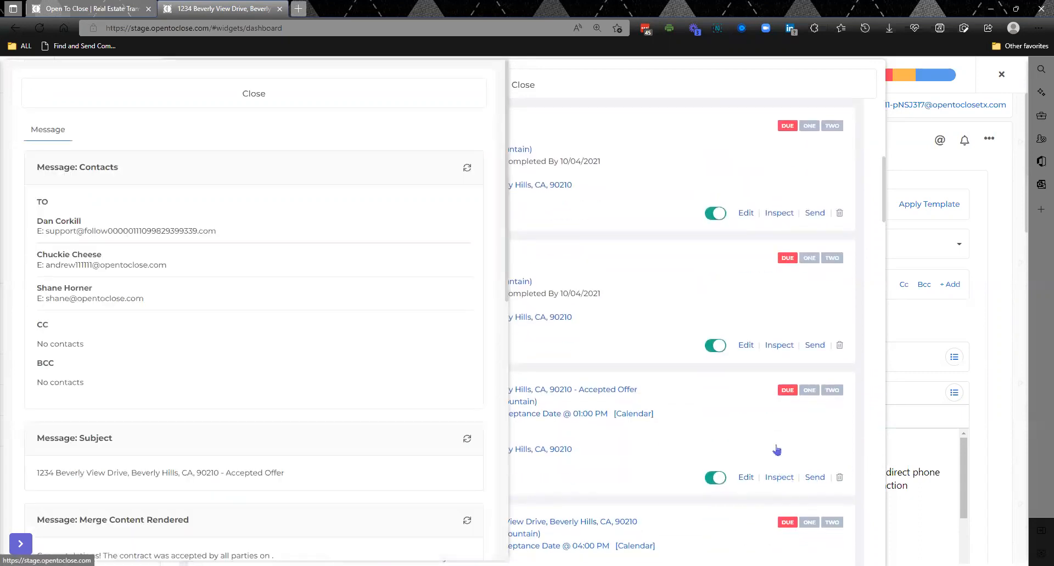
{"action": "left_click", "coordinate": [779, 347]}
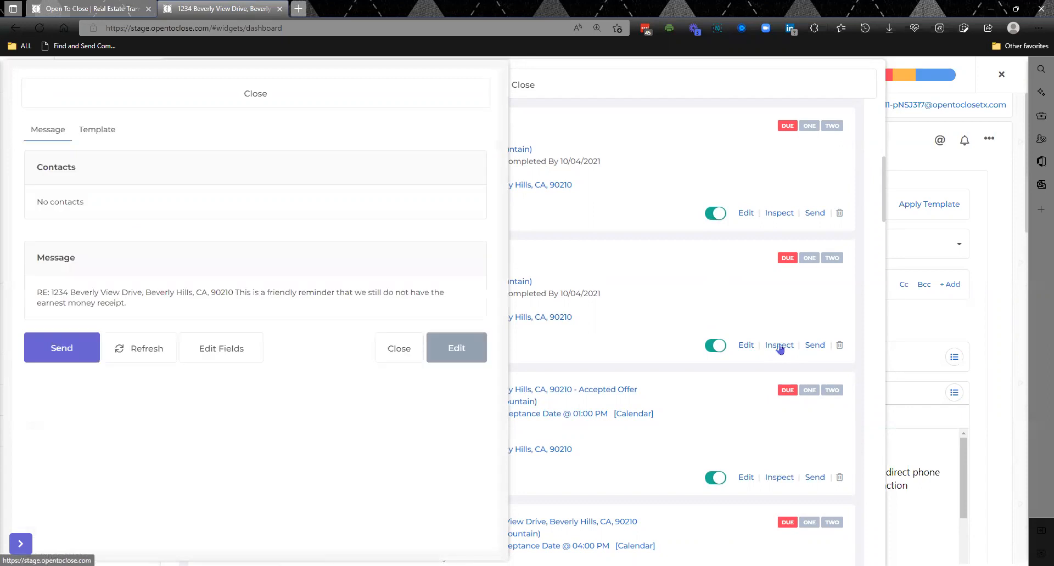
{"action": "left_click", "coordinate": [95, 132]}
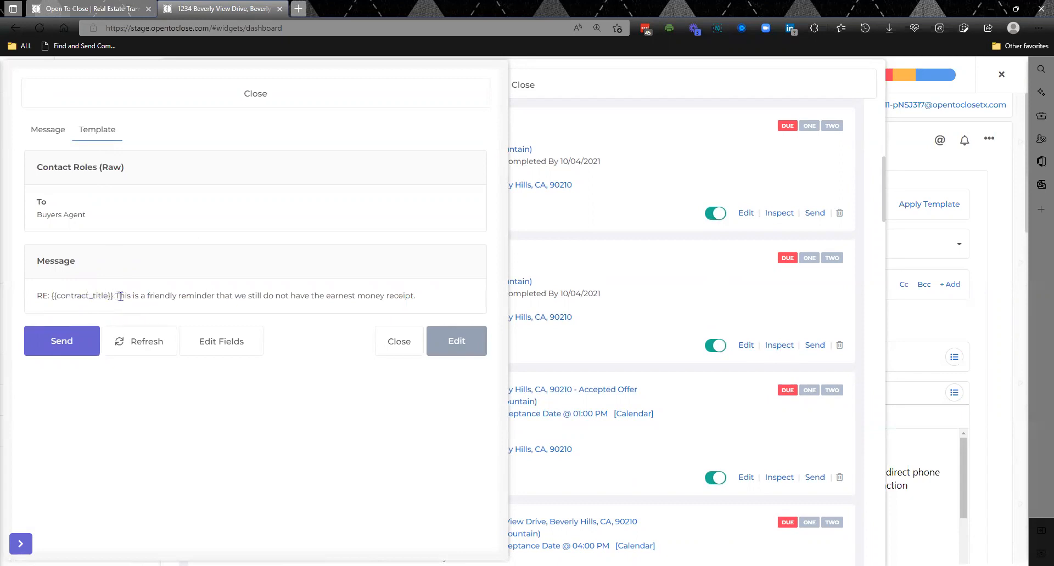
{"action": "left_click", "coordinate": [50, 139]}
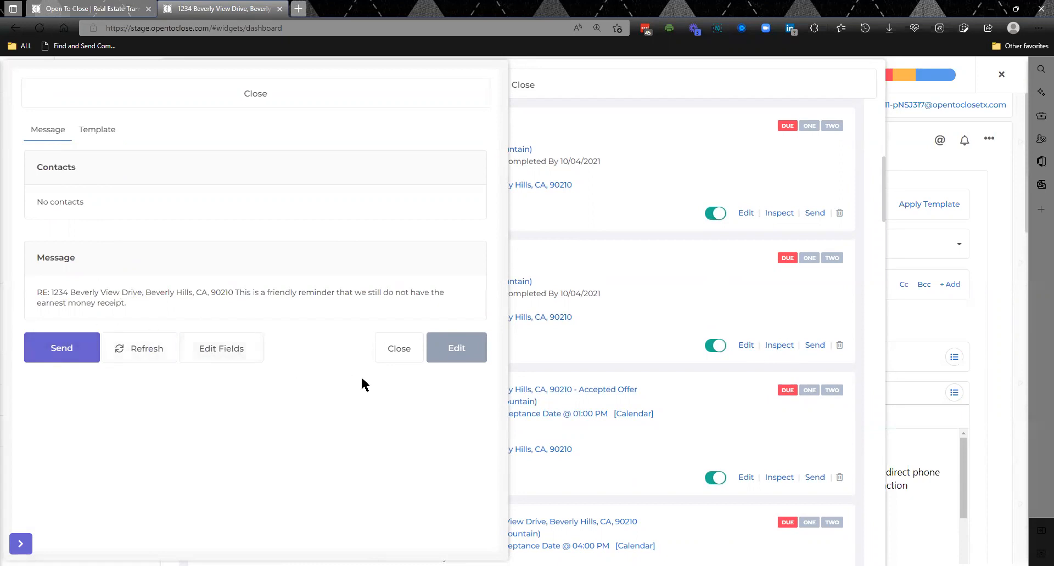
{"action": "left_click", "coordinate": [318, 91]}
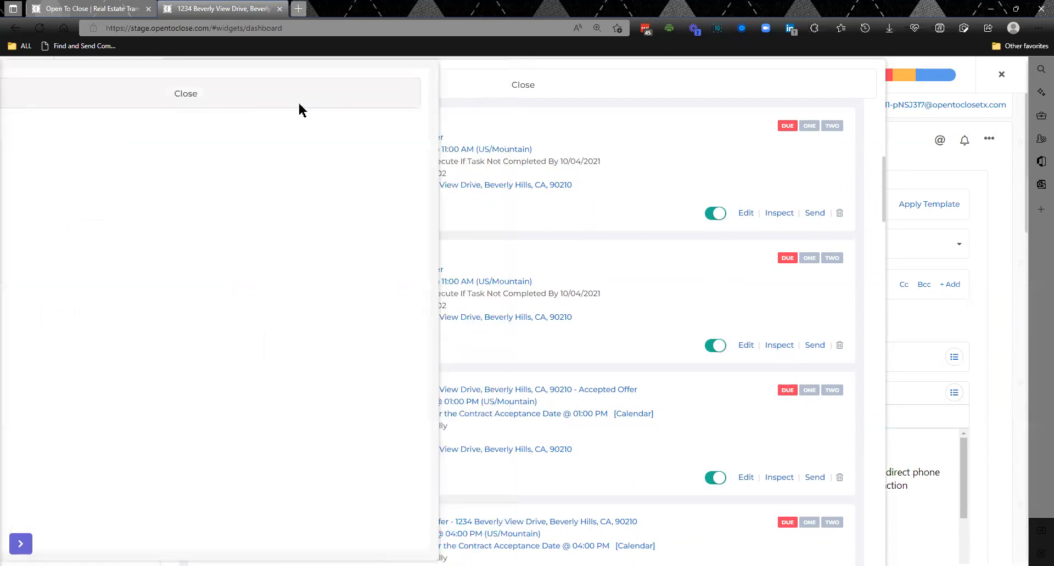
{"action": "left_click", "coordinate": [471, 85]}
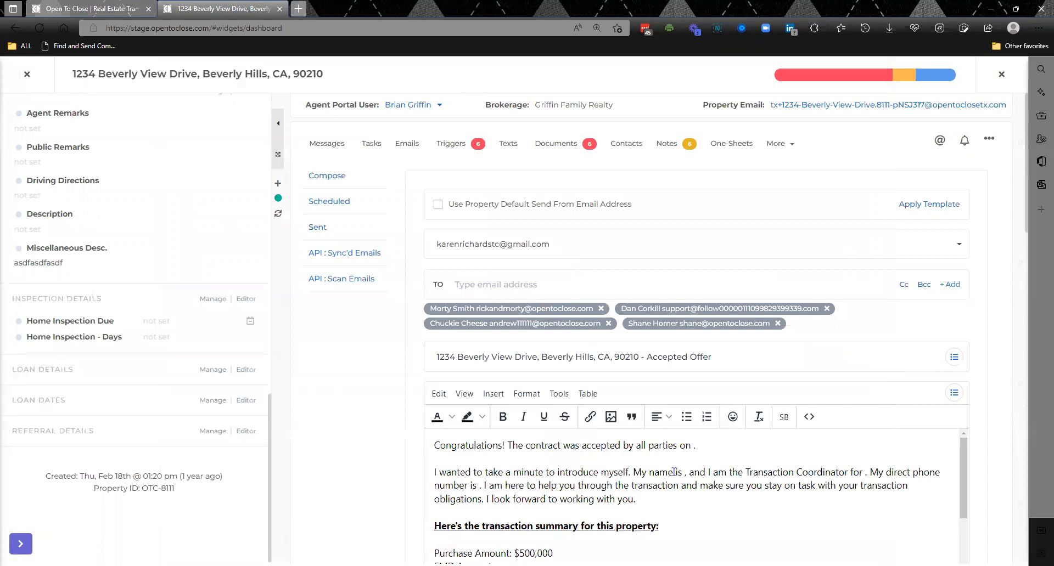
{"action": "left_click_drag", "start_coordinate": [960, 486], "coordinate": [954, 525]}
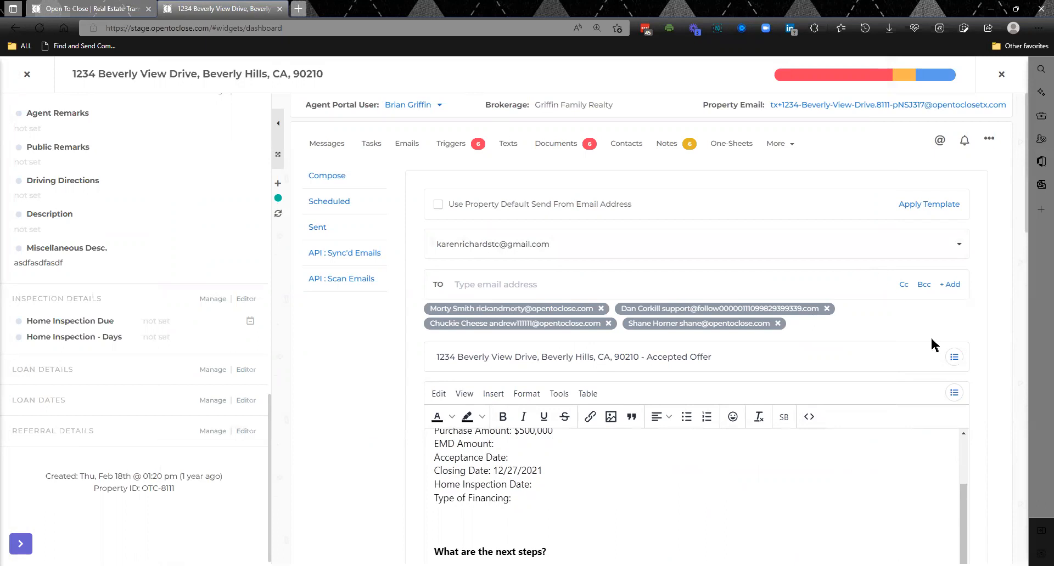
- Browse the drafted email's available smart block merge fields and inspect the message body's source code without changing it
{"action": "left_click", "coordinate": [954, 395]}
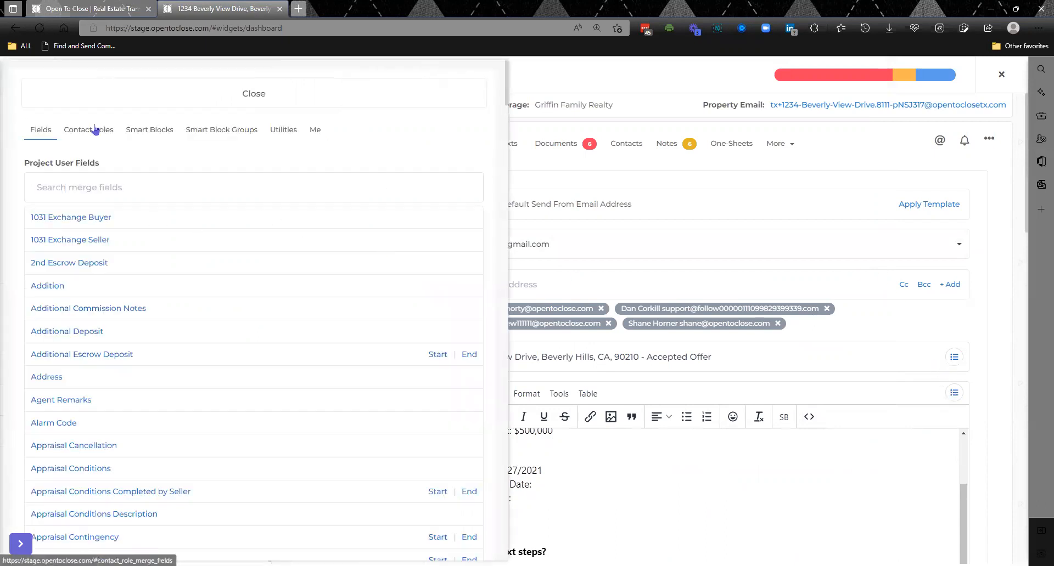
{"action": "left_click", "coordinate": [129, 131]}
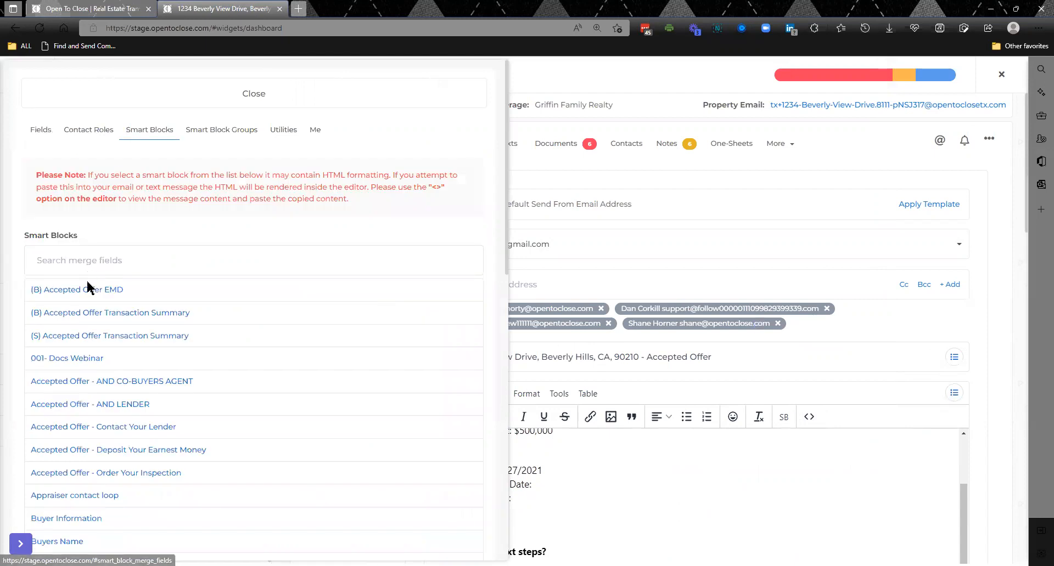
{"action": "left_click", "coordinate": [137, 387]}
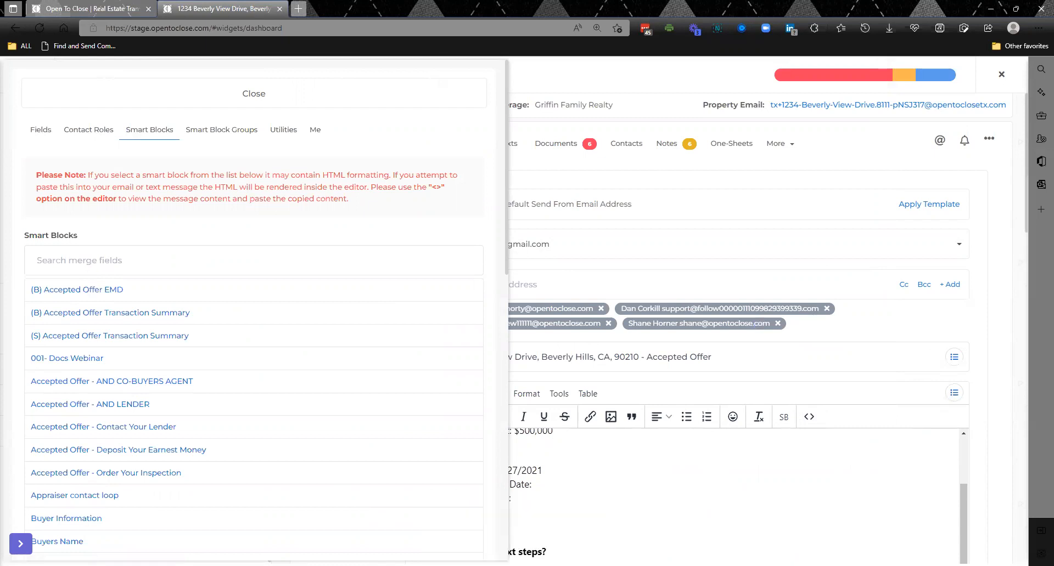
{"action": "left_click", "coordinate": [294, 100]}
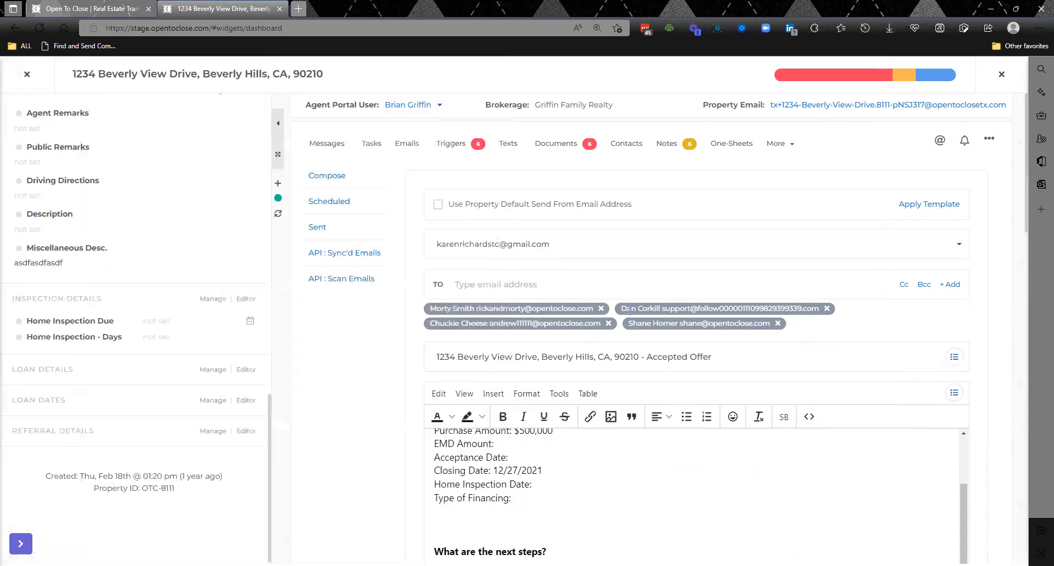
{"action": "left_click", "coordinate": [809, 417]}
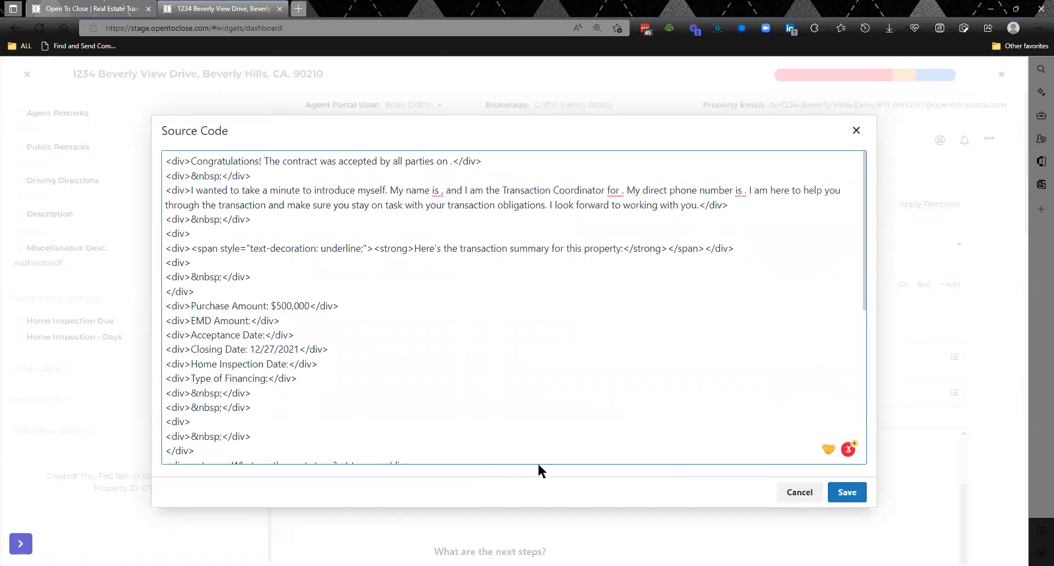
{"action": "left_click", "coordinate": [857, 131]}
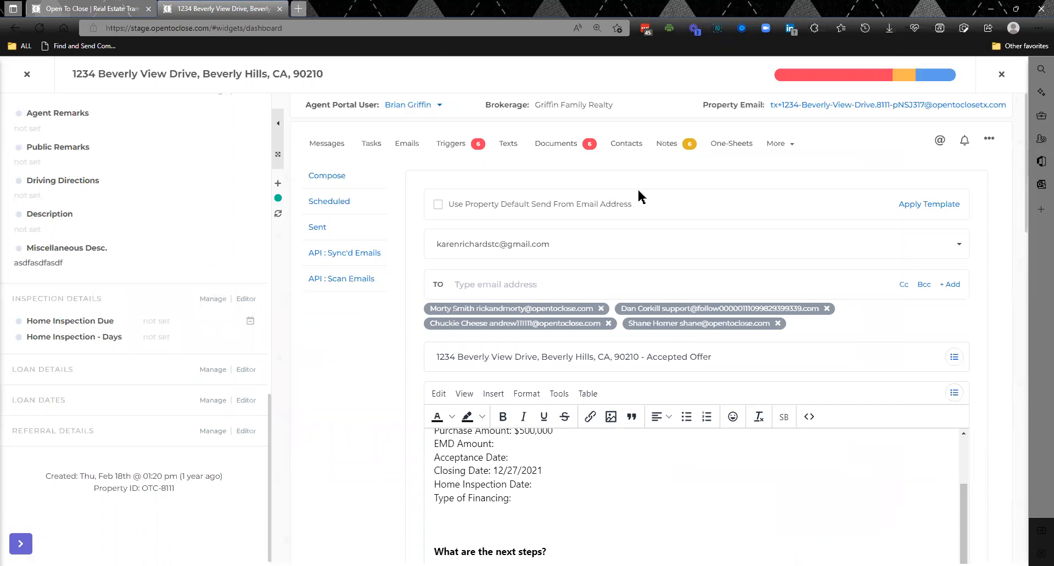
- Leave the property and open the Webinar Demo Intro Email Template from the email templates to examine its merge fields
{"action": "left_click", "coordinate": [28, 77]}
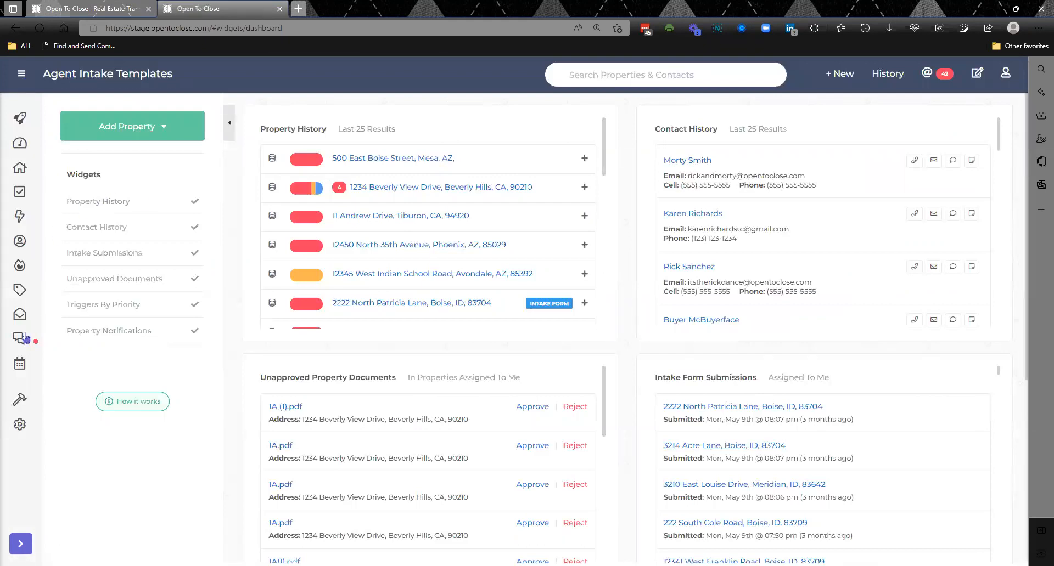
{"action": "mouse_move", "coordinate": [22, 400]}
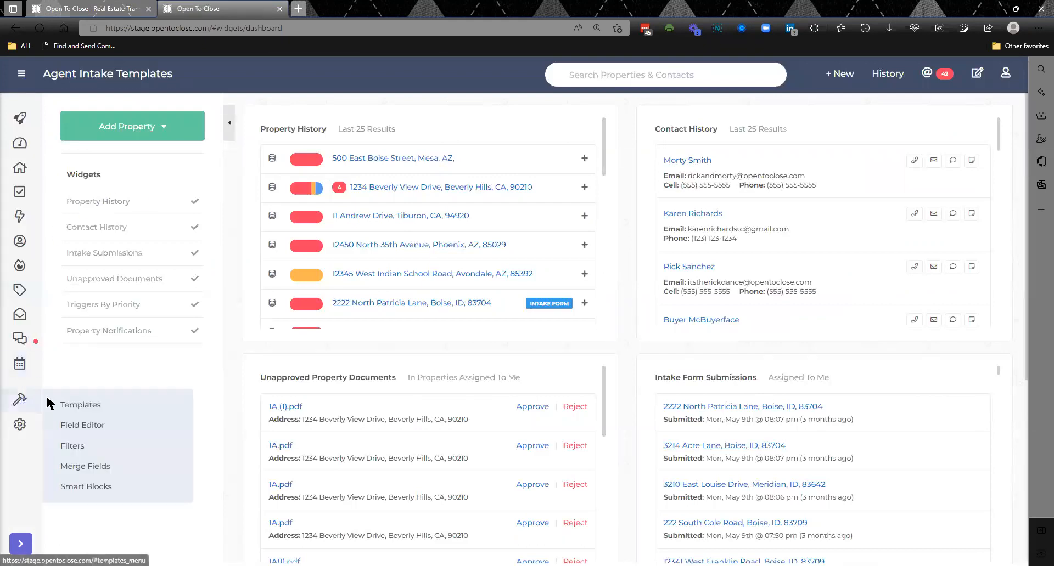
{"action": "left_click", "coordinate": [70, 407]}
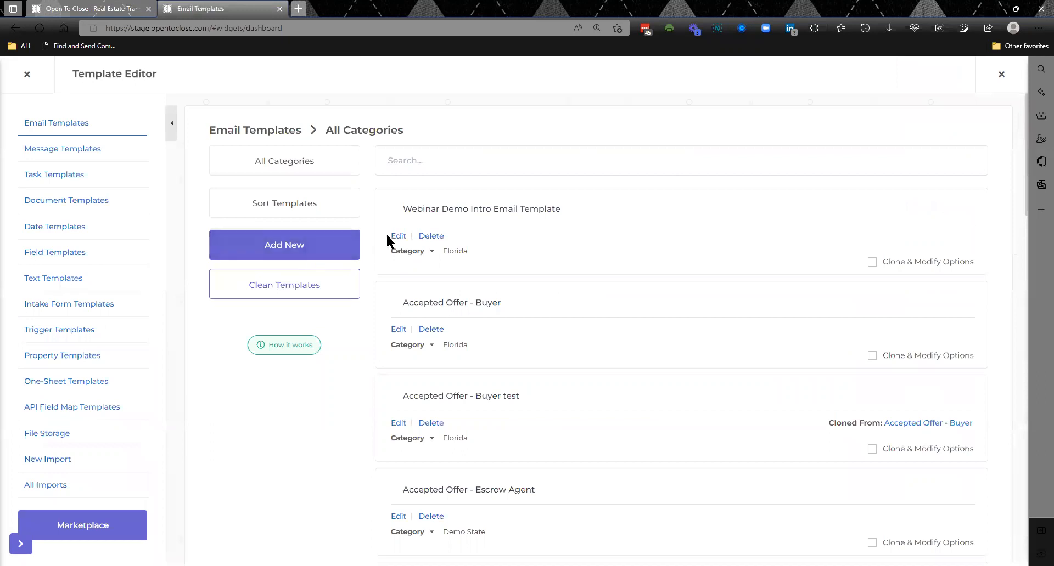
{"action": "left_click", "coordinate": [394, 238]}
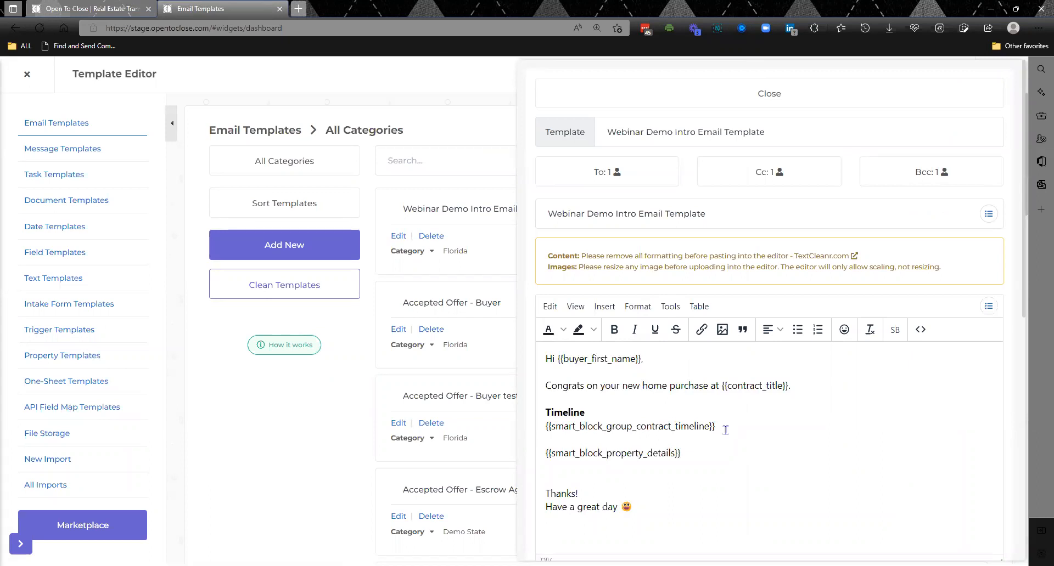
- Close the template, view the smart block list across all categories, and filter it by "con"
{"action": "left_click", "coordinate": [319, 432]}
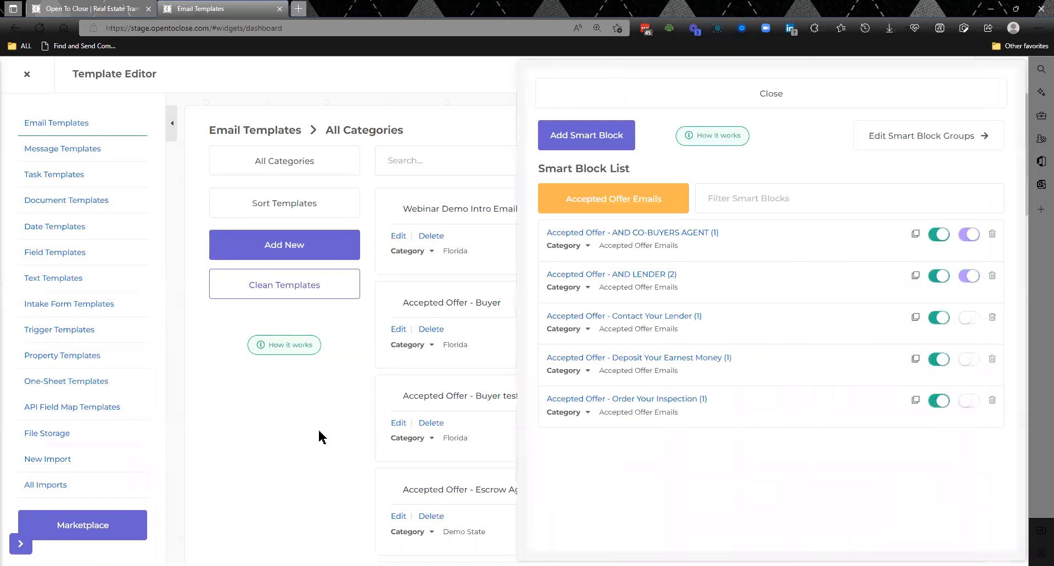
{"action": "left_click", "coordinate": [596, 197]}
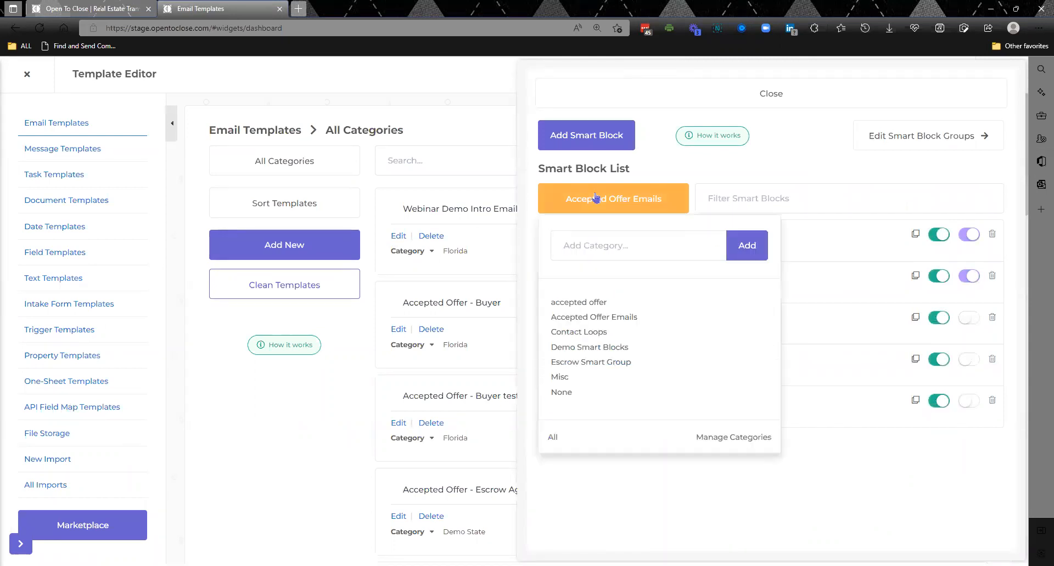
{"action": "left_click", "coordinate": [553, 439]}
{"action": "left_click", "coordinate": [728, 194]}
{"action": "type", "text": "conti"}
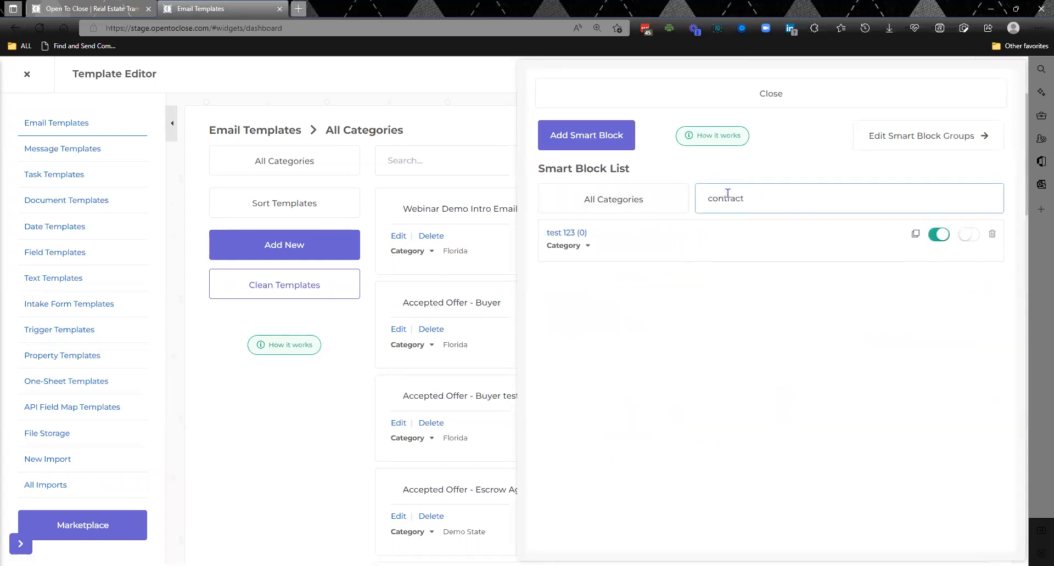
{"action": "type", "text": "a"}
{"action": "key", "text": "BackSpace"}
{"action": "key", "text": "BackSpace"}
{"action": "key", "text": "BackSpace"}
{"action": "key", "text": "BackSpace"}
{"action": "key", "text": "BackSpace"}
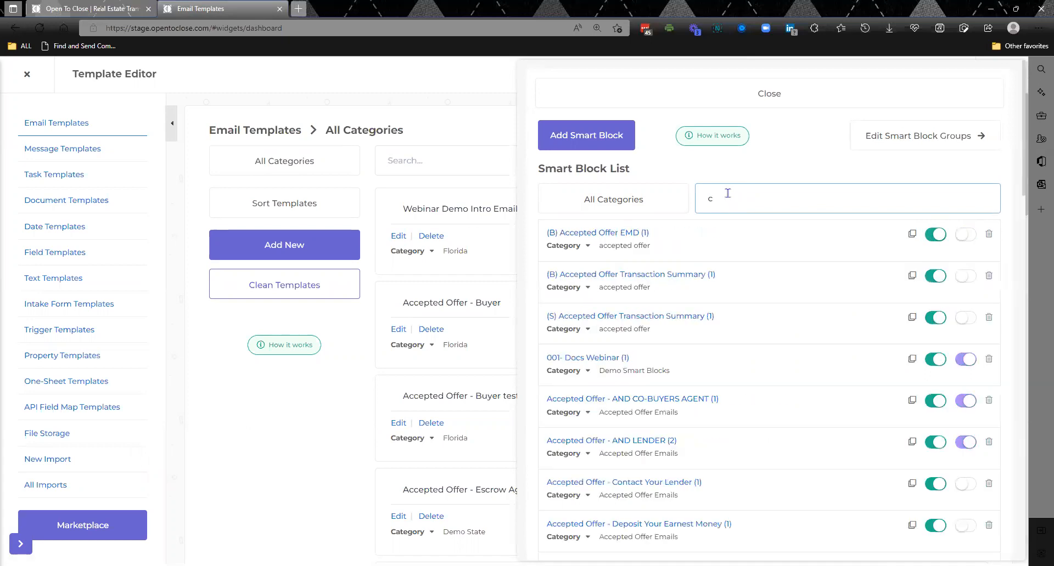
{"action": "type", "text": "on"}
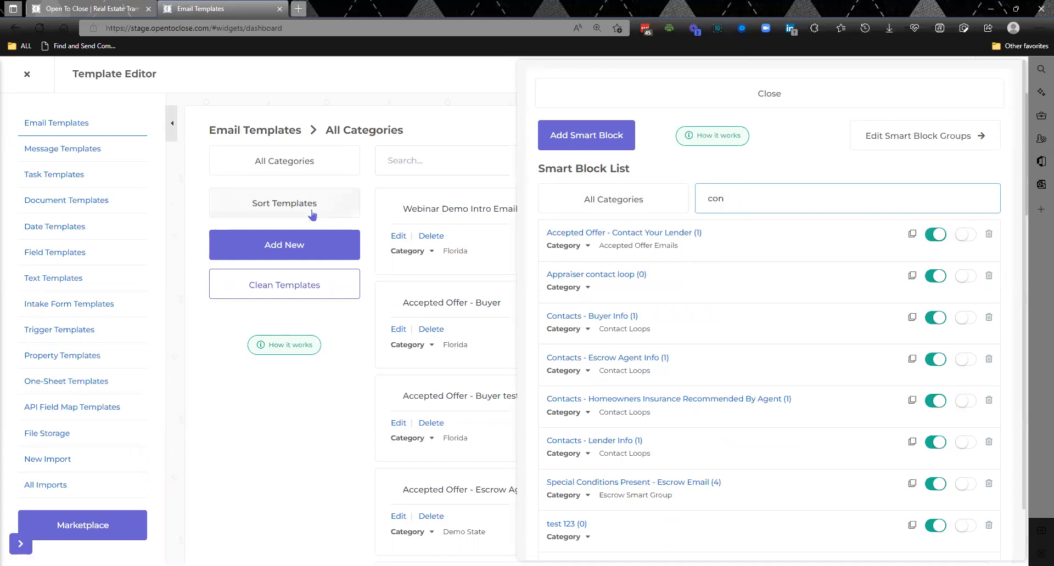
- Recheck the Webinar Demo Intro Email Template, filter the smart blocks for "property", and inspect the Property Details block's message and condition
{"action": "left_click", "coordinate": [397, 239]}
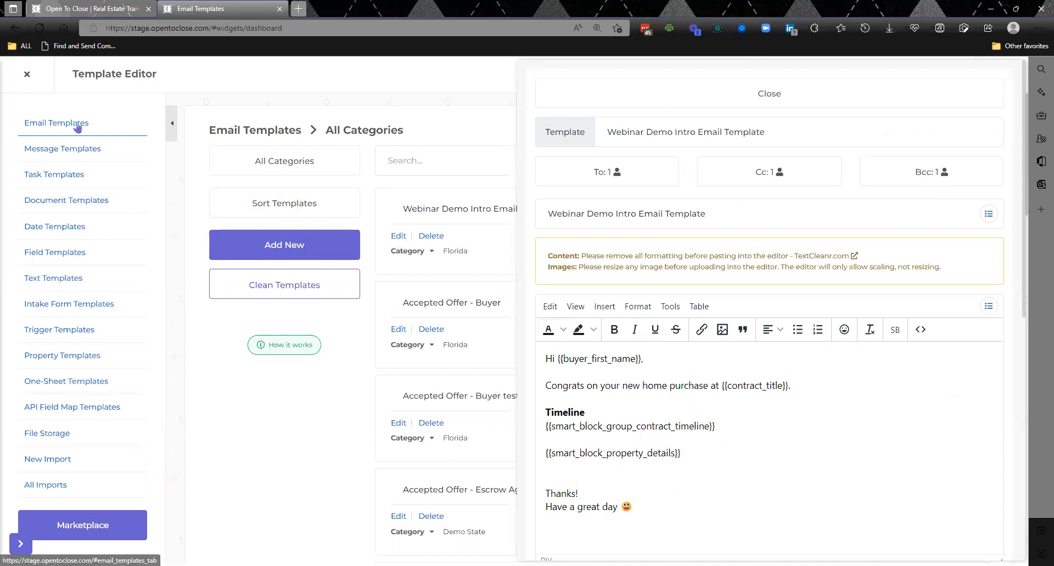
{"action": "left_click", "coordinate": [248, 474]}
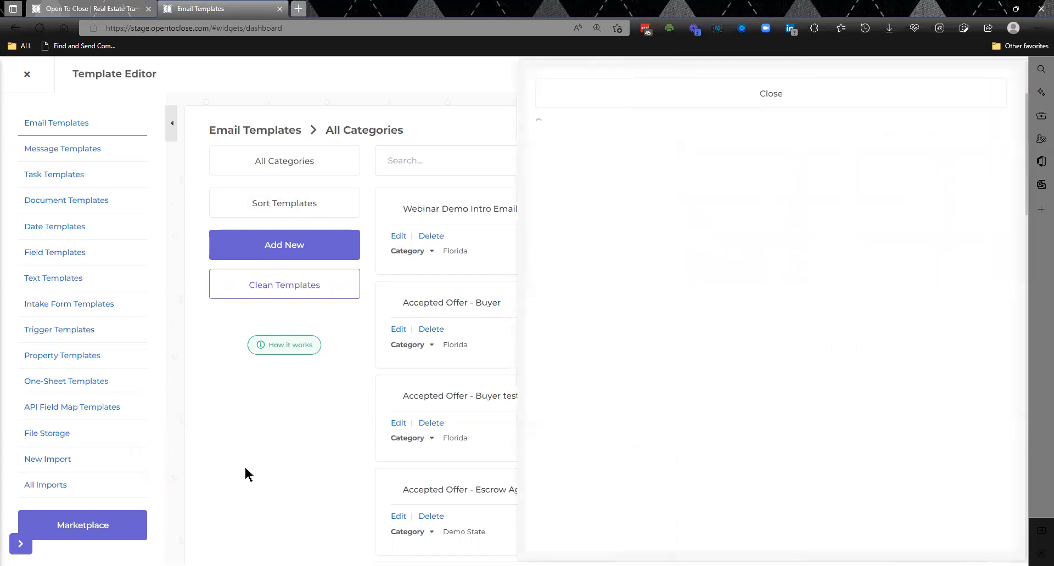
{"action": "left_click", "coordinate": [725, 199]}
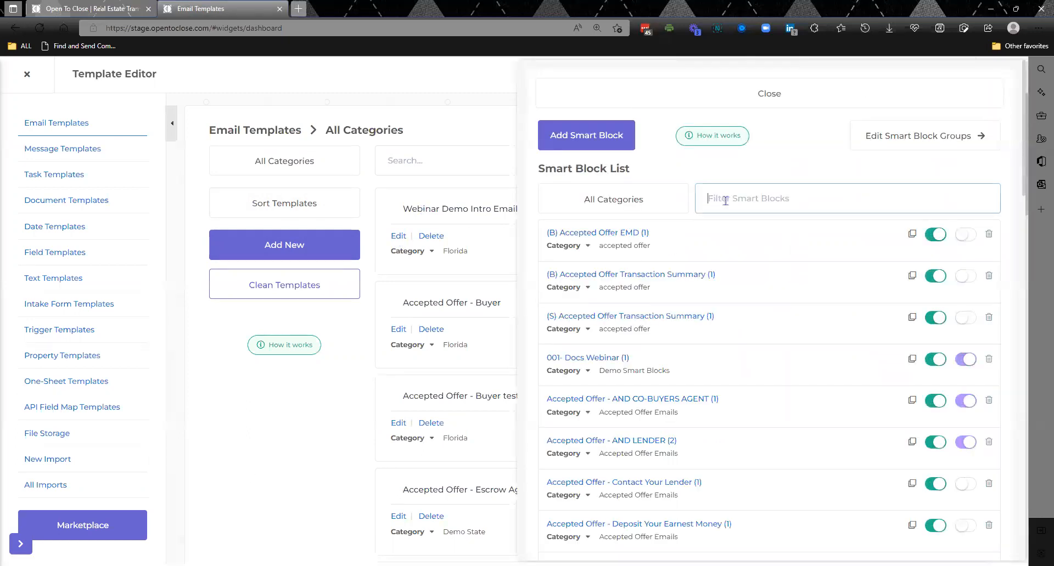
{"action": "type", "text": "property"}
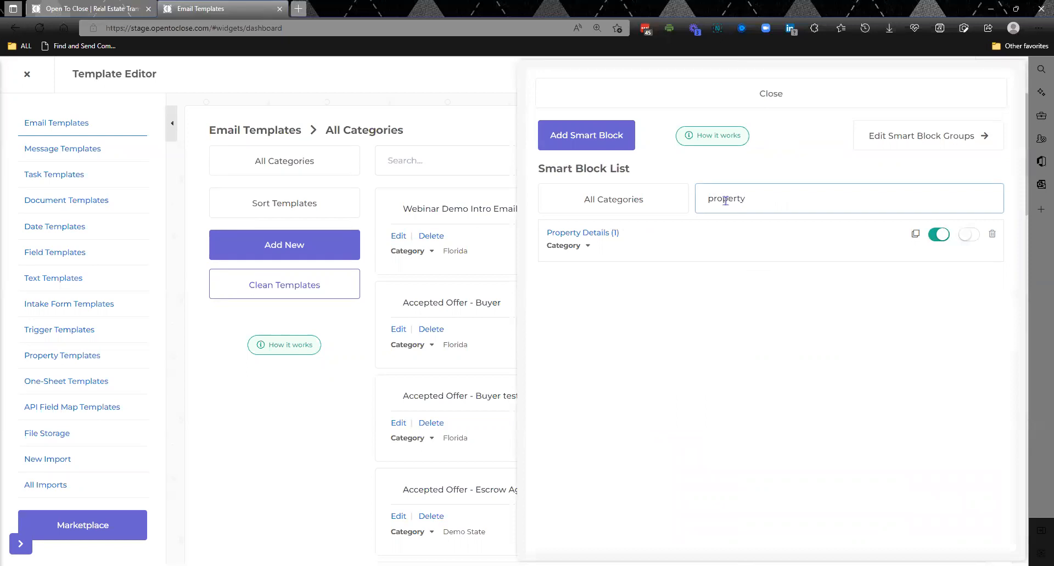
{"action": "left_click", "coordinate": [588, 236]}
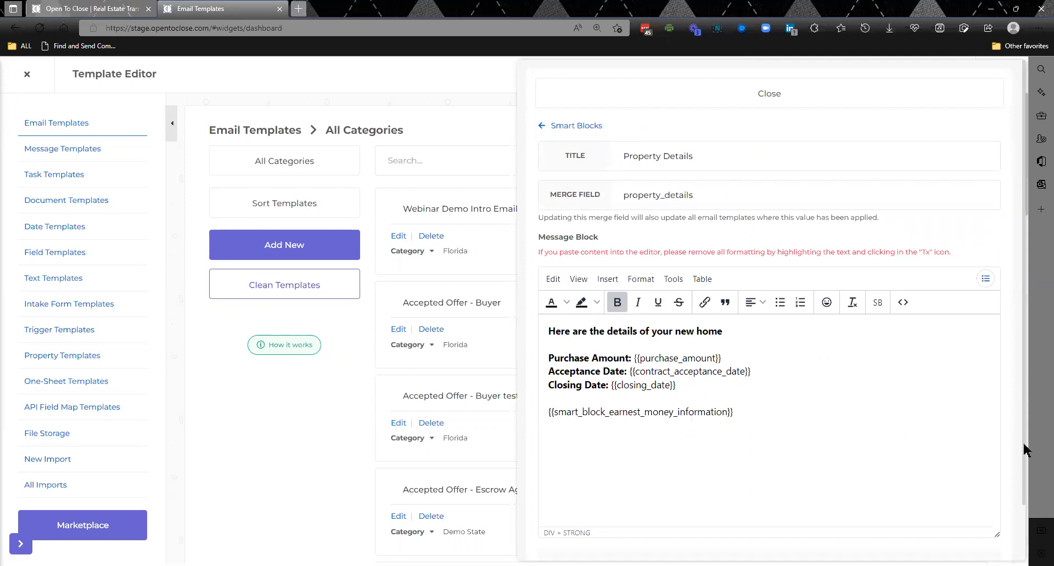
{"action": "scroll", "coordinate": [1026, 450], "scroll_direction": "down", "scroll_amount": 2}
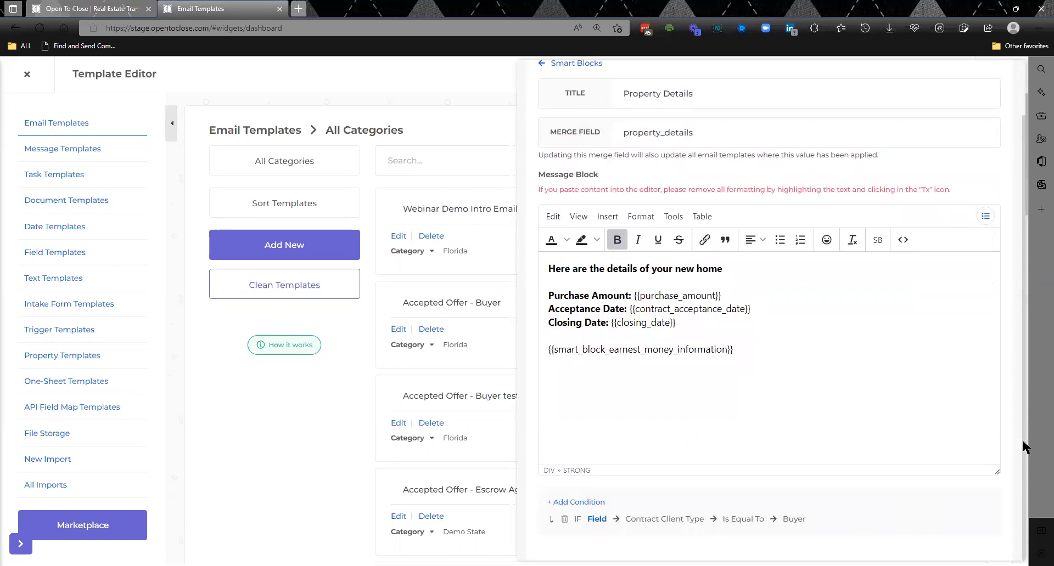
{"action": "scroll", "coordinate": [1024, 446], "scroll_direction": "up", "scroll_amount": 2}
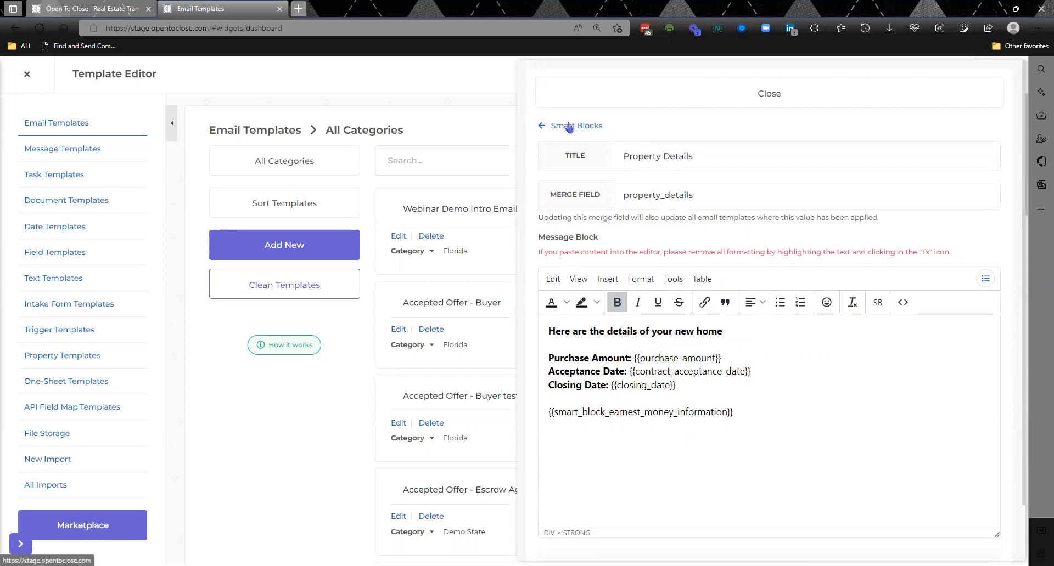
{"action": "left_click", "coordinate": [627, 101]}
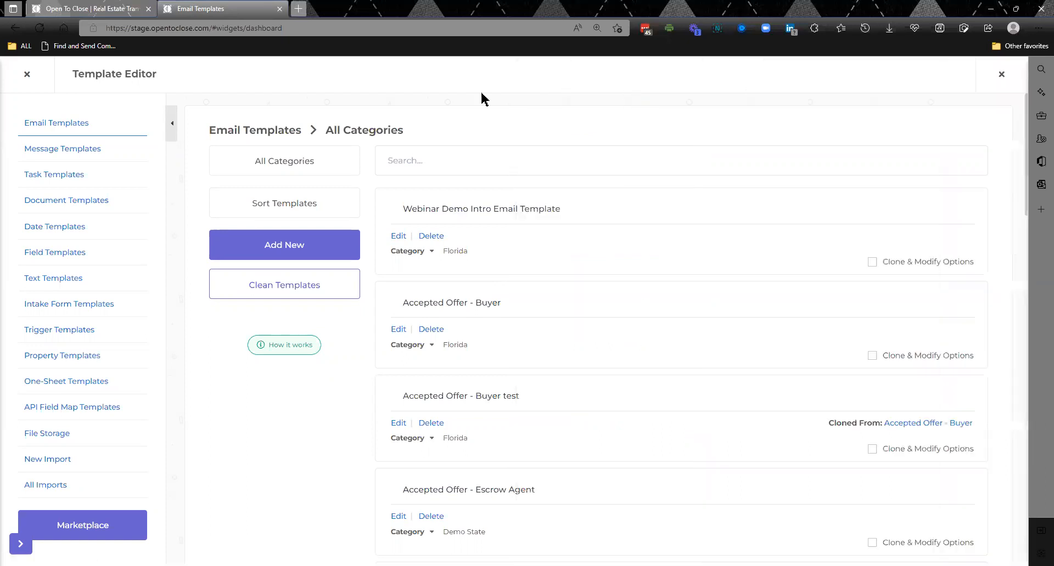
- Return to the Beverly Hills property's email composer and apply the Webinar Demo Intro Email Template to the draft
{"action": "left_click", "coordinate": [27, 74]}
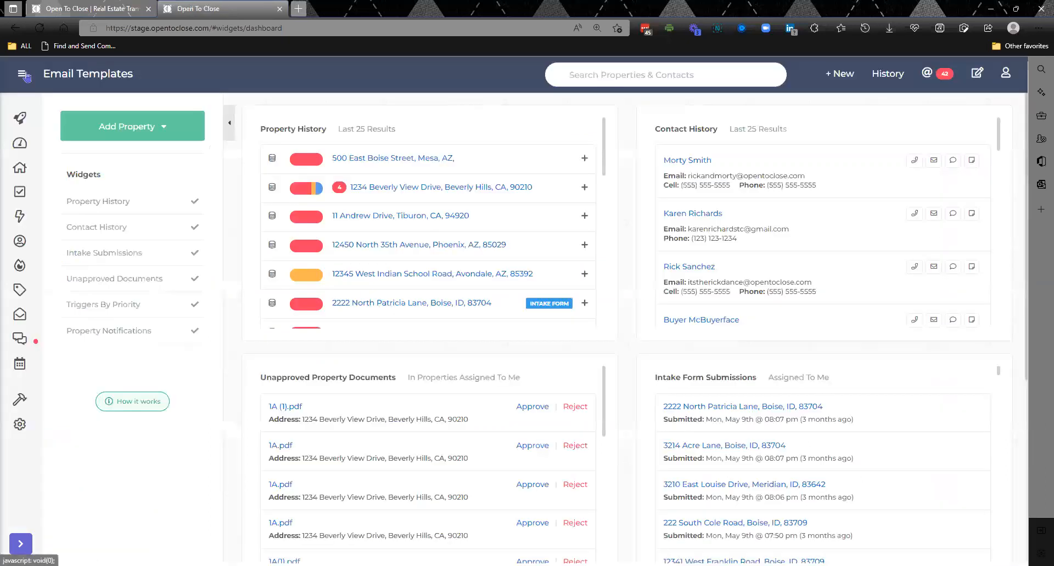
{"action": "left_click", "coordinate": [396, 189]}
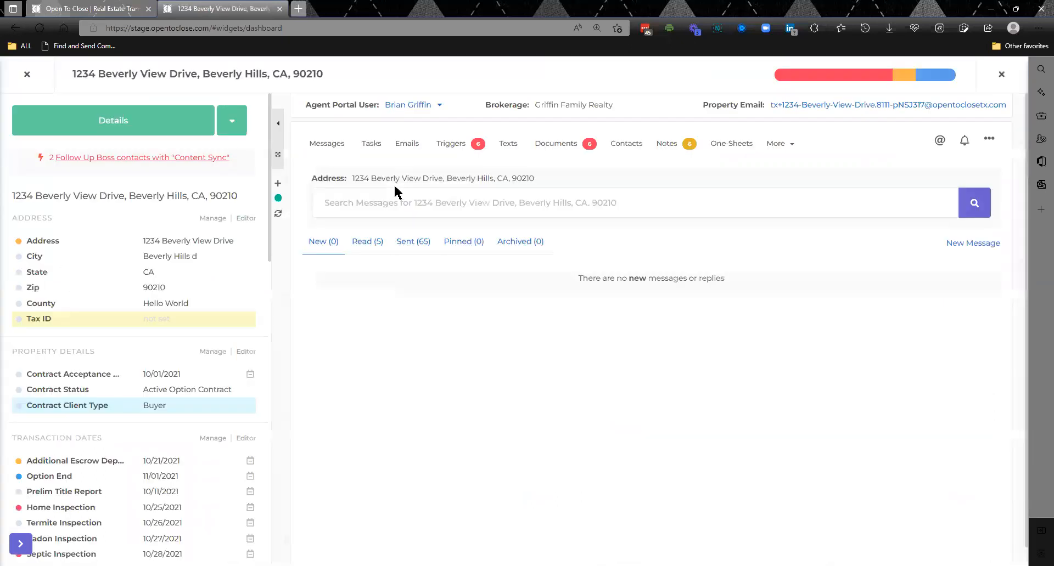
{"action": "left_click", "coordinate": [410, 148]}
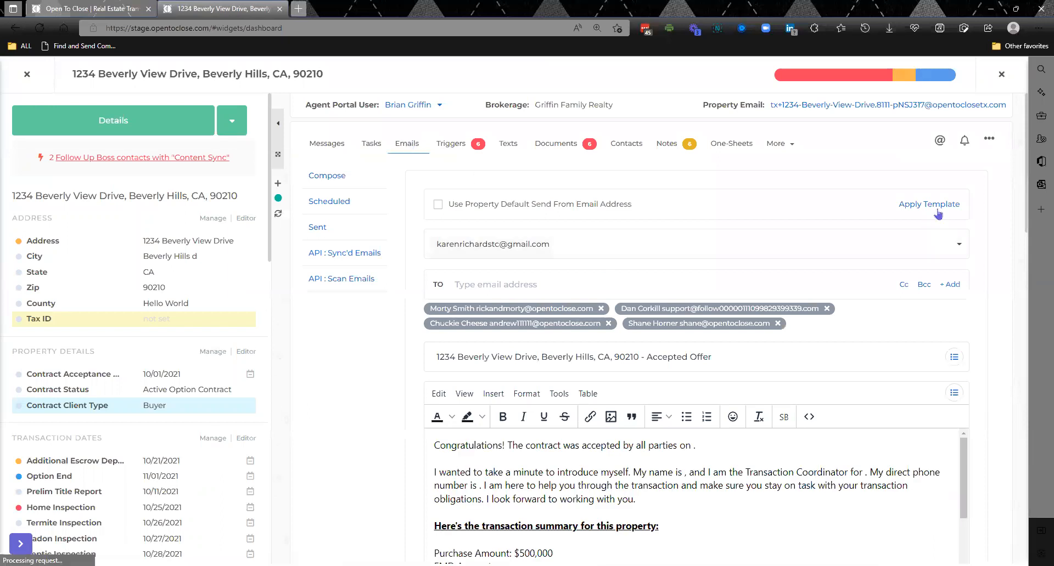
{"action": "left_click", "coordinate": [939, 213]}
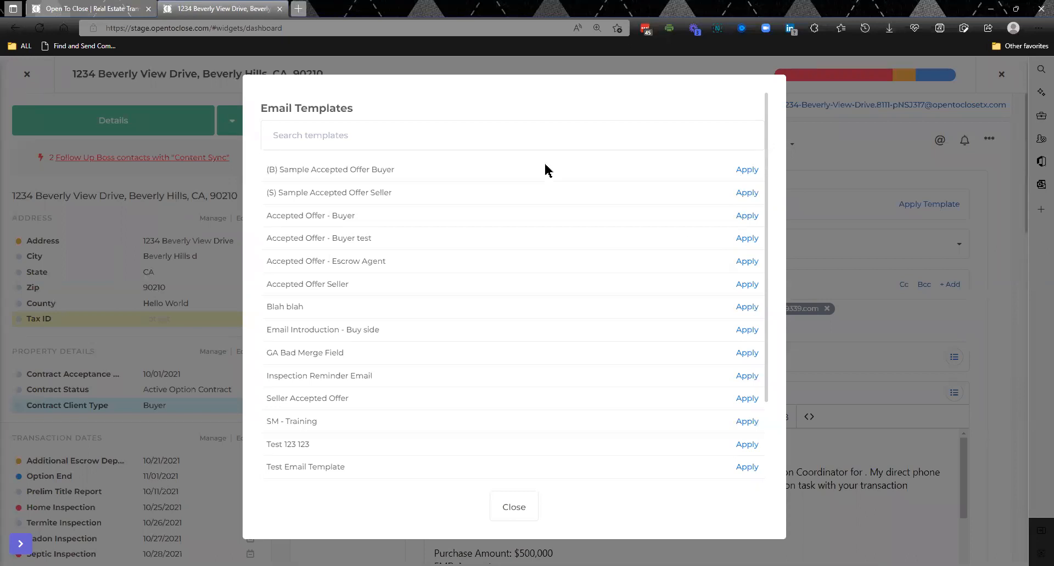
{"action": "left_click", "coordinate": [446, 123]}
{"action": "type", "text": "webina"}
{"action": "left_click", "coordinate": [746, 170]}
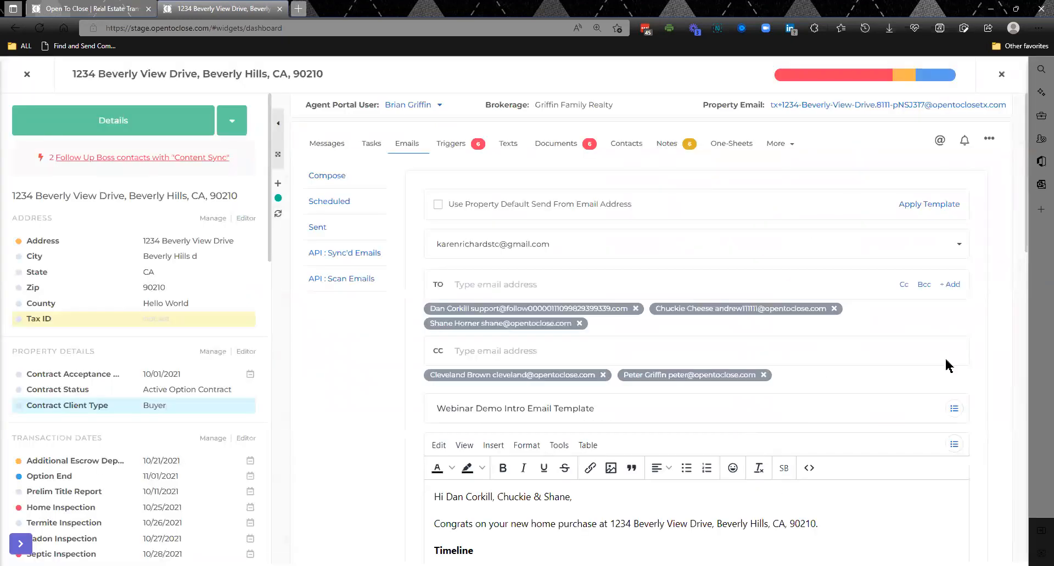
- Review the draft's attachment options and rendered message, and highlight the new home details section in the body
{"action": "mouse_move", "coordinate": [1029, 247]}
{"action": "left_mouse_down"}
{"action": "mouse_move", "coordinate": [1019, 472]}
{"action": "mouse_move", "coordinate": [1030, 543]}
{"action": "left_mouse_up"}
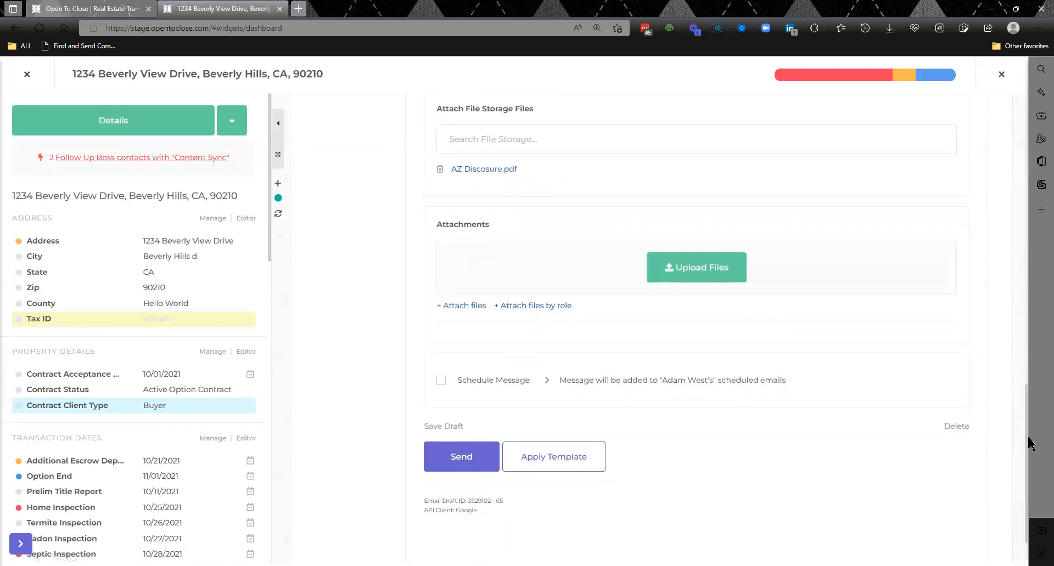
{"action": "mouse_move", "coordinate": [1026, 401]}
{"action": "left_mouse_down"}
{"action": "mouse_move", "coordinate": [1026, 113]}
{"action": "mouse_move", "coordinate": [1032, 206]}
{"action": "left_mouse_up"}
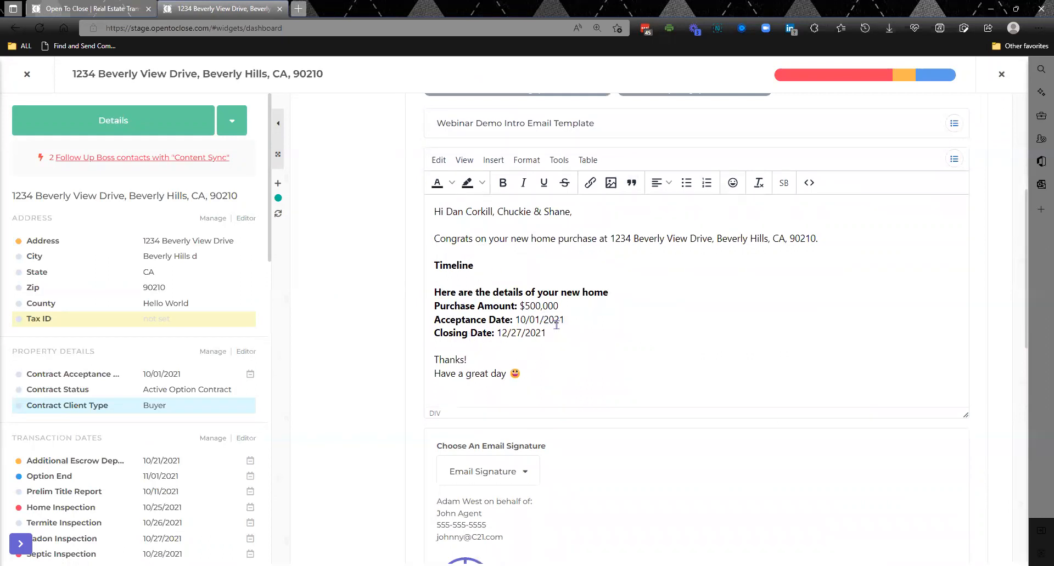
{"action": "left_click_drag", "start_coordinate": [546, 333], "coordinate": [433, 294]}
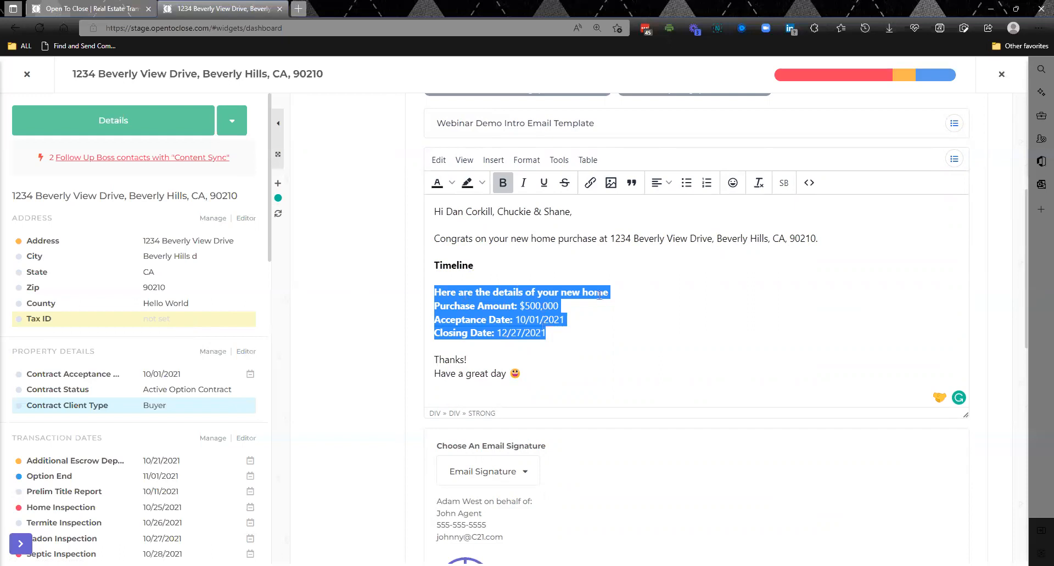
- Try a blank line under the "Here are the details of your new home" heading, check the smart block list, and remove the line
{"action": "left_click", "coordinate": [618, 292]}
{"action": "key", "text": "Return"}
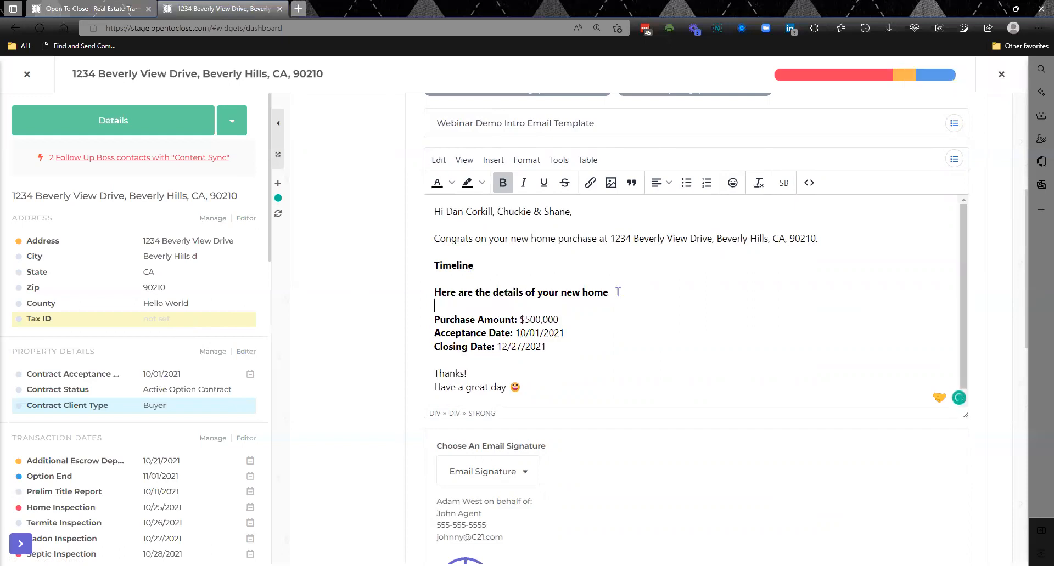
{"action": "key", "text": "ctrl+m"}
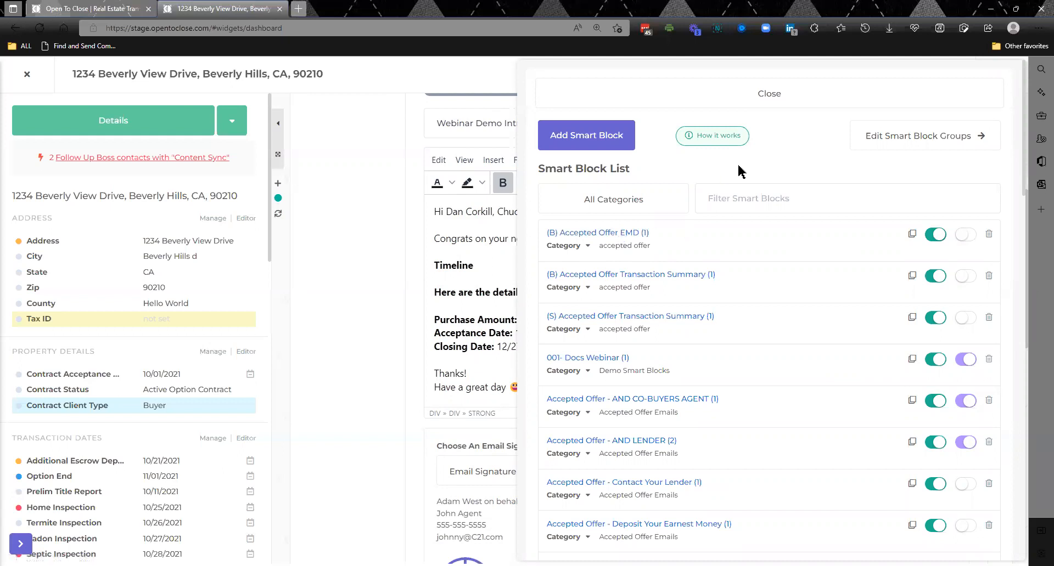
{"action": "left_click", "coordinate": [779, 96]}
{"action": "left_click", "coordinate": [476, 302]}
{"action": "key", "text": "BackSpace"}
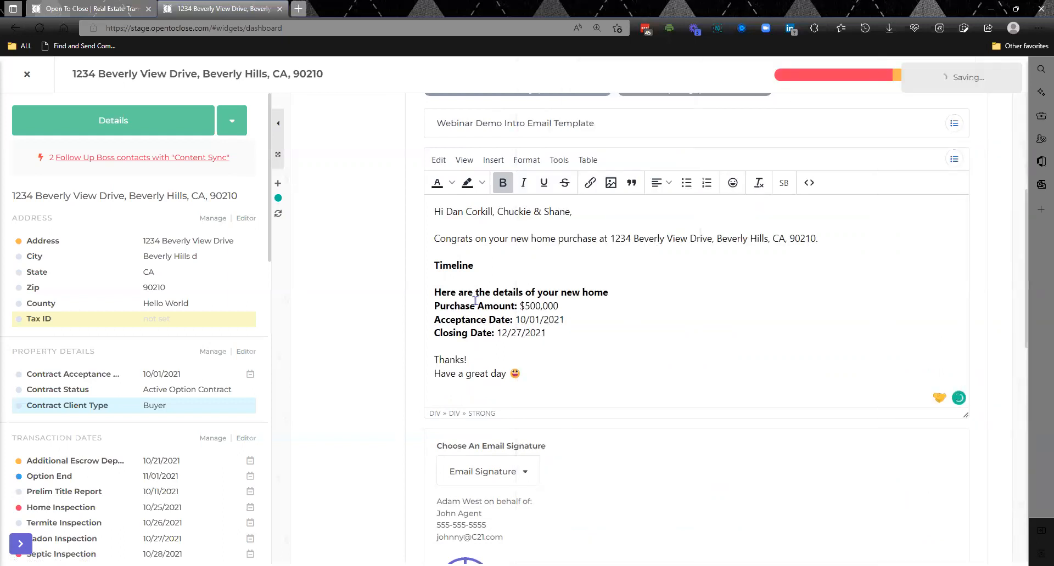